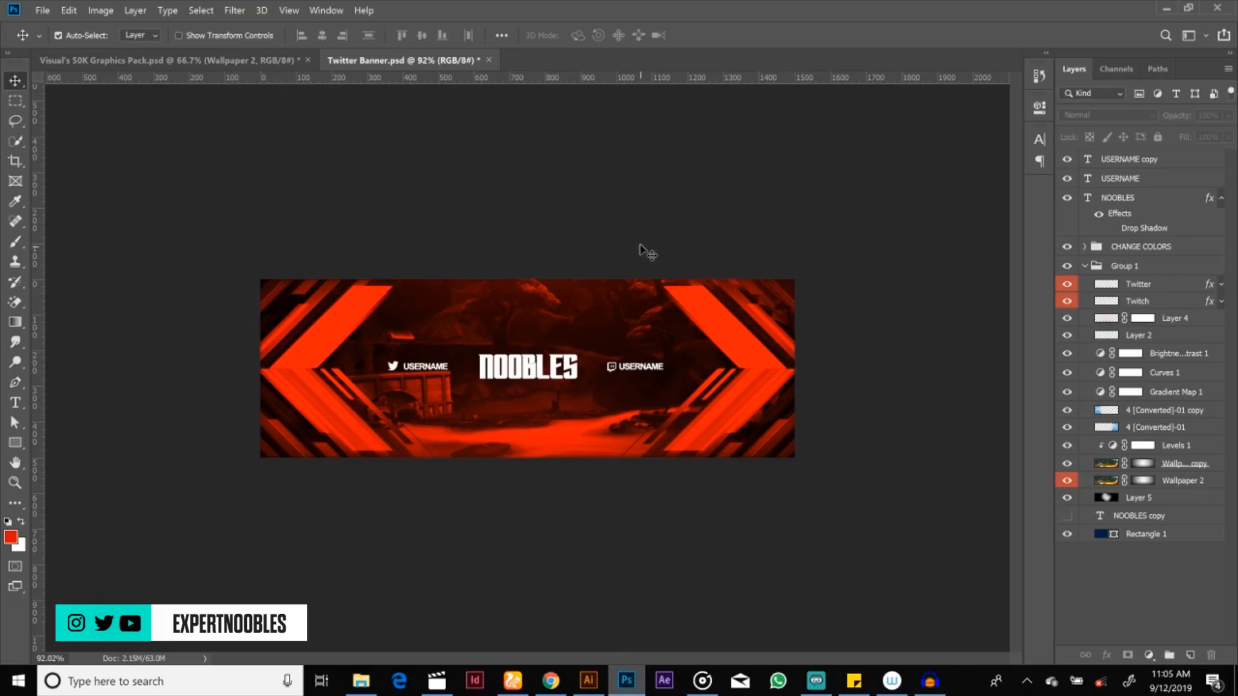
Step: Create a new document named Twitter at 1500 x 500 pixels and 300 pixels/inch, with an artboard and black background
{"action": "key", "text": "ctrl+n"}
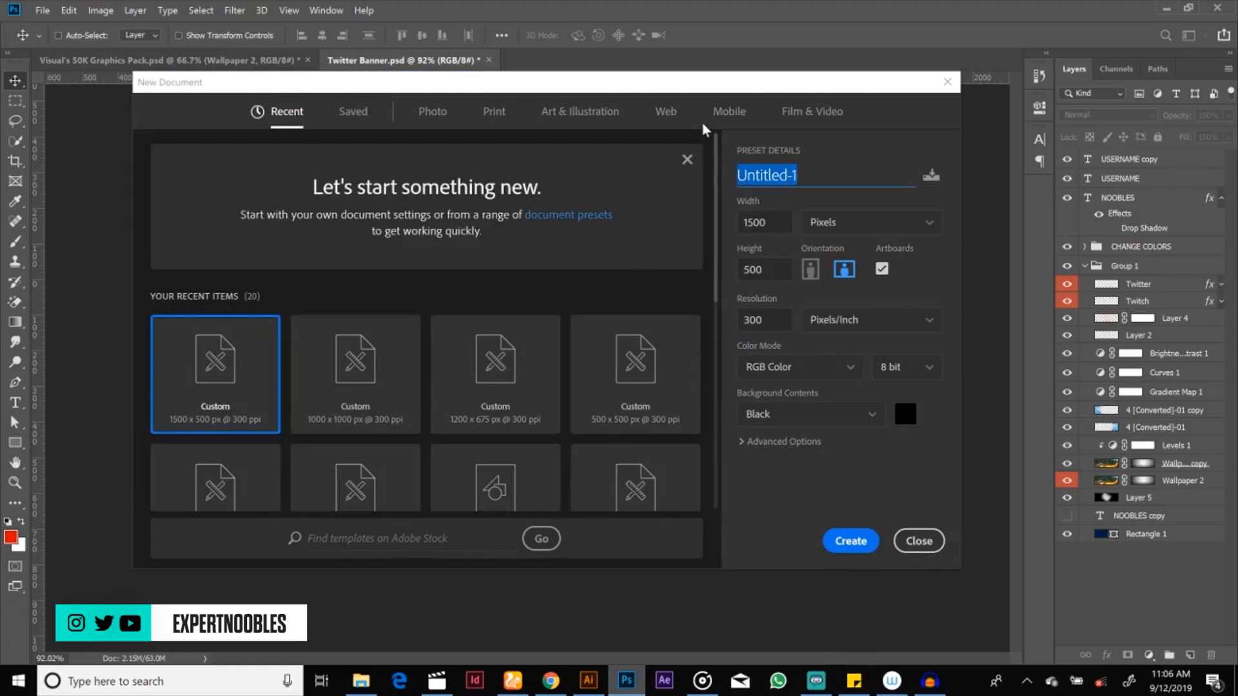
{"action": "type", "text": "Twit"}
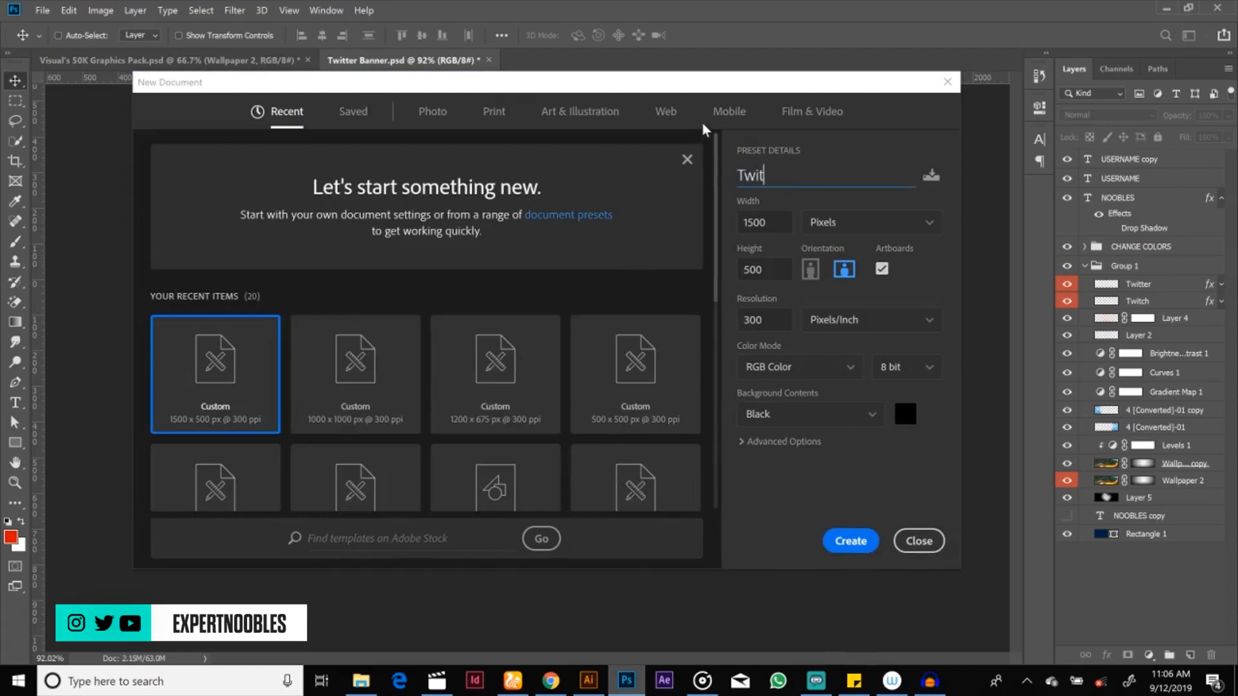
{"action": "type", "text": "ter"}
{"action": "key", "text": "Tab"}
{"action": "key", "text": "Tab"}
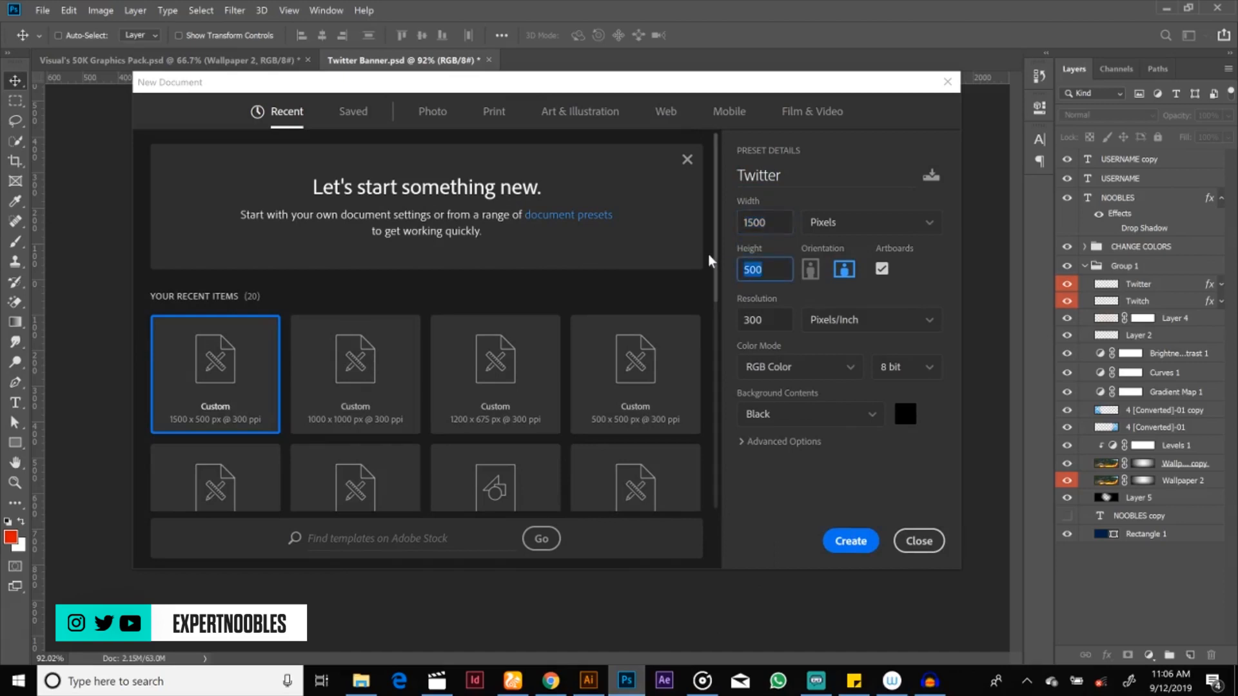
{"action": "key", "text": "shift+Tab"}
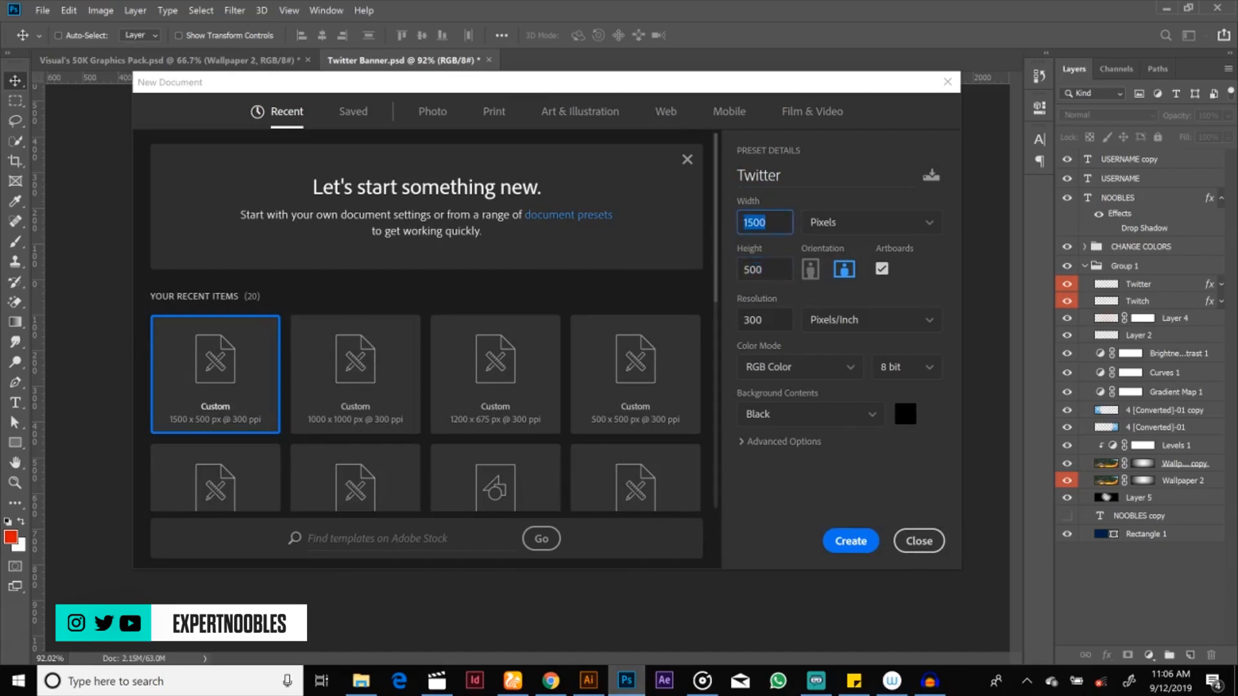
{"action": "key", "text": "Tab"}
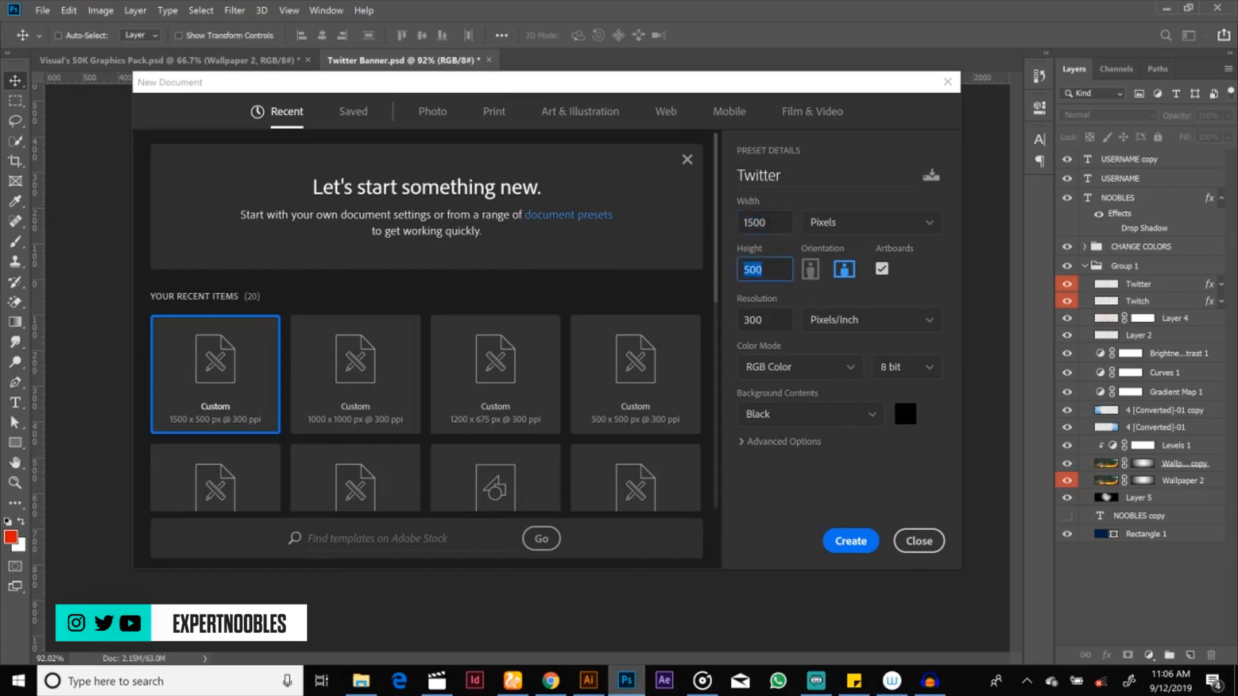
{"action": "key", "text": "Tab"}
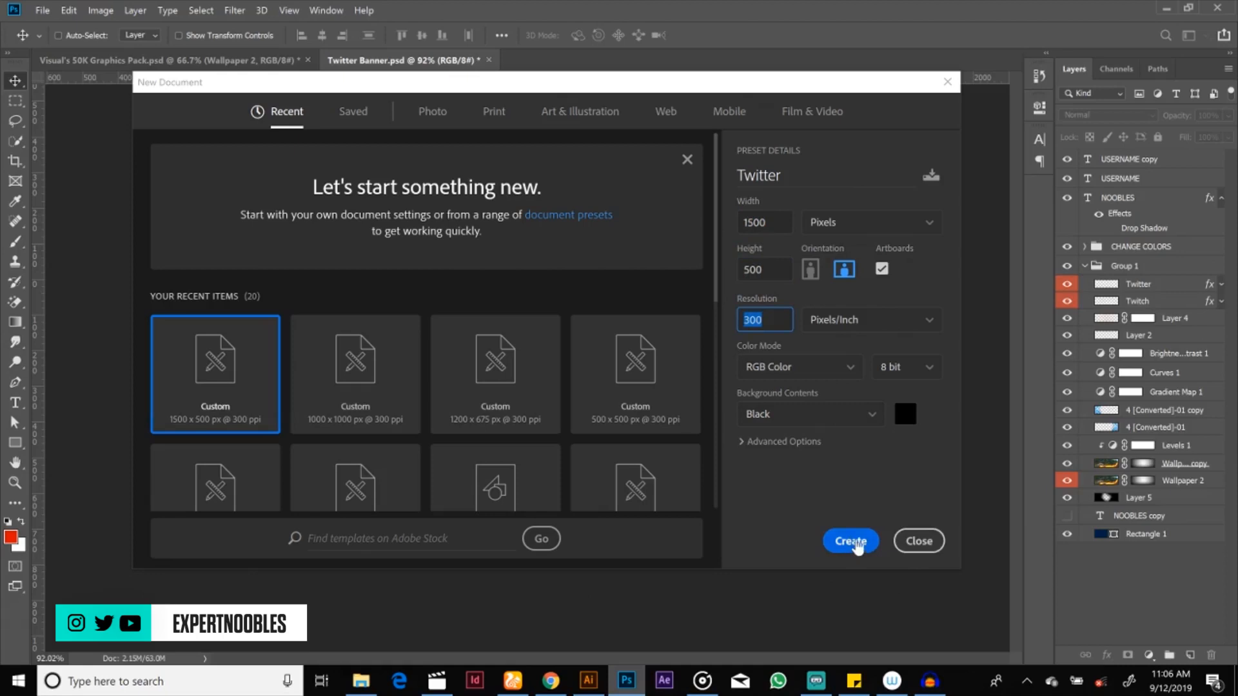
{"action": "left_click", "coordinate": [851, 541]}
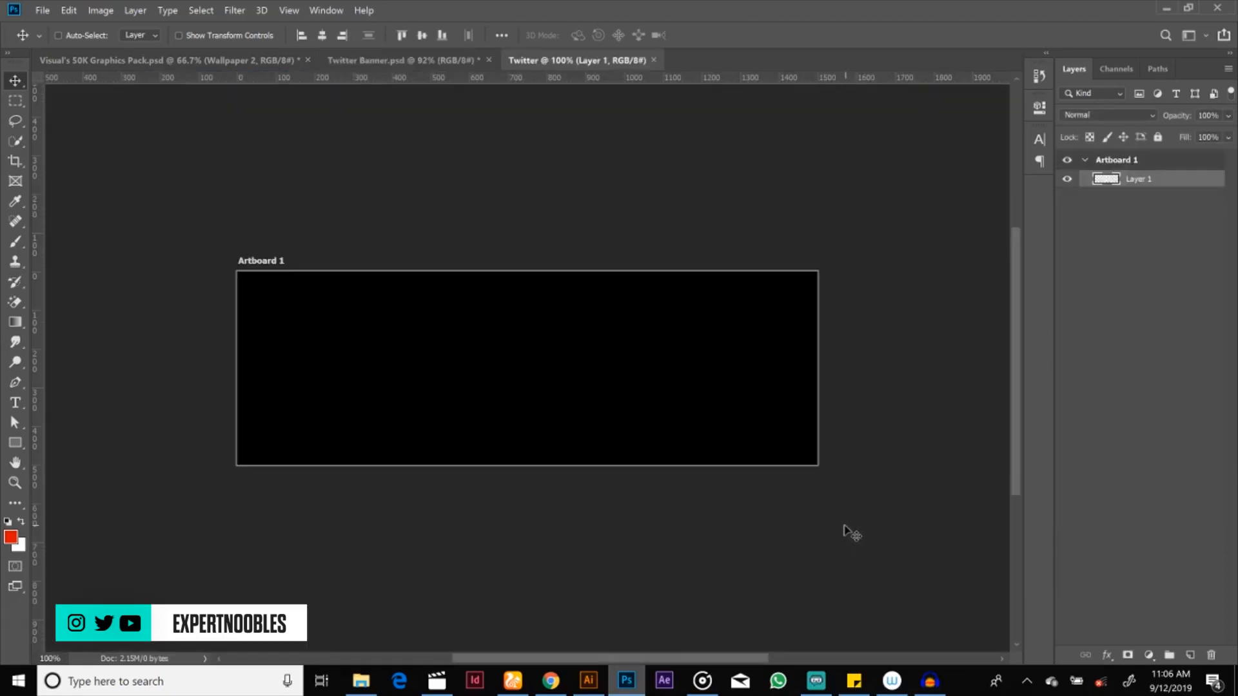
Step: Place the 4 [Converted]-01 image from the Simple Banner folder in the Twitter document, flush with the artboard's right edge
{"action": "left_click", "coordinate": [426, 60]}
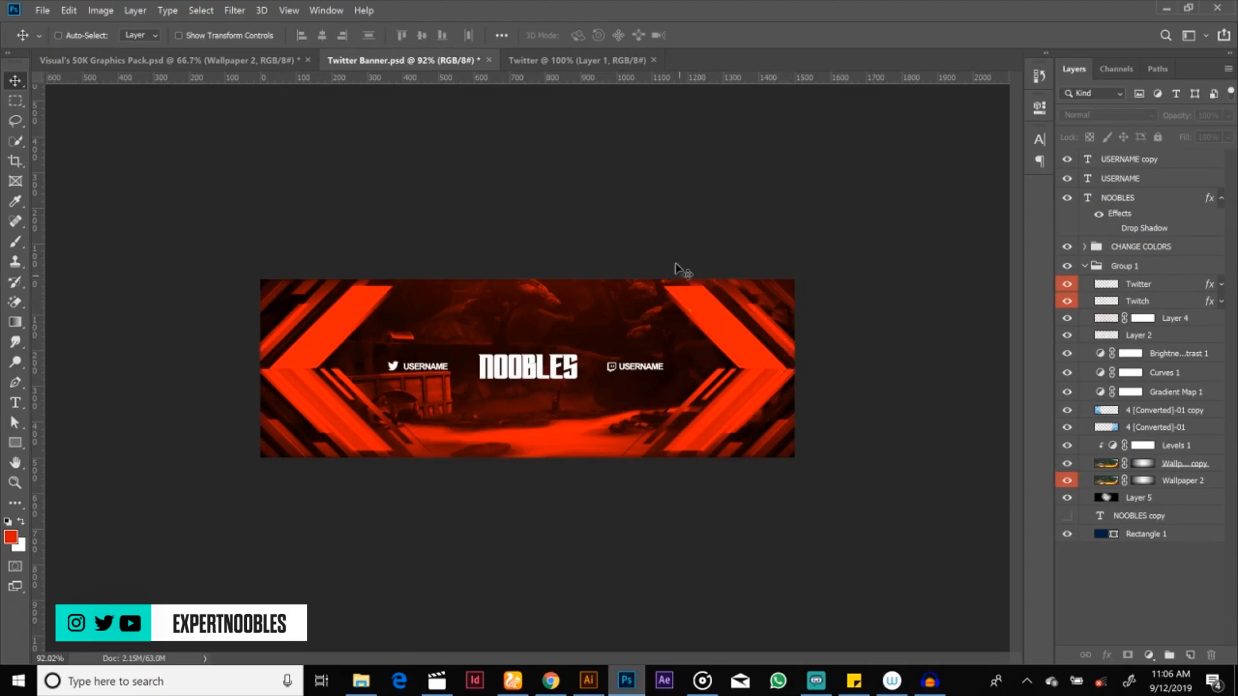
{"action": "left_click", "coordinate": [579, 60]}
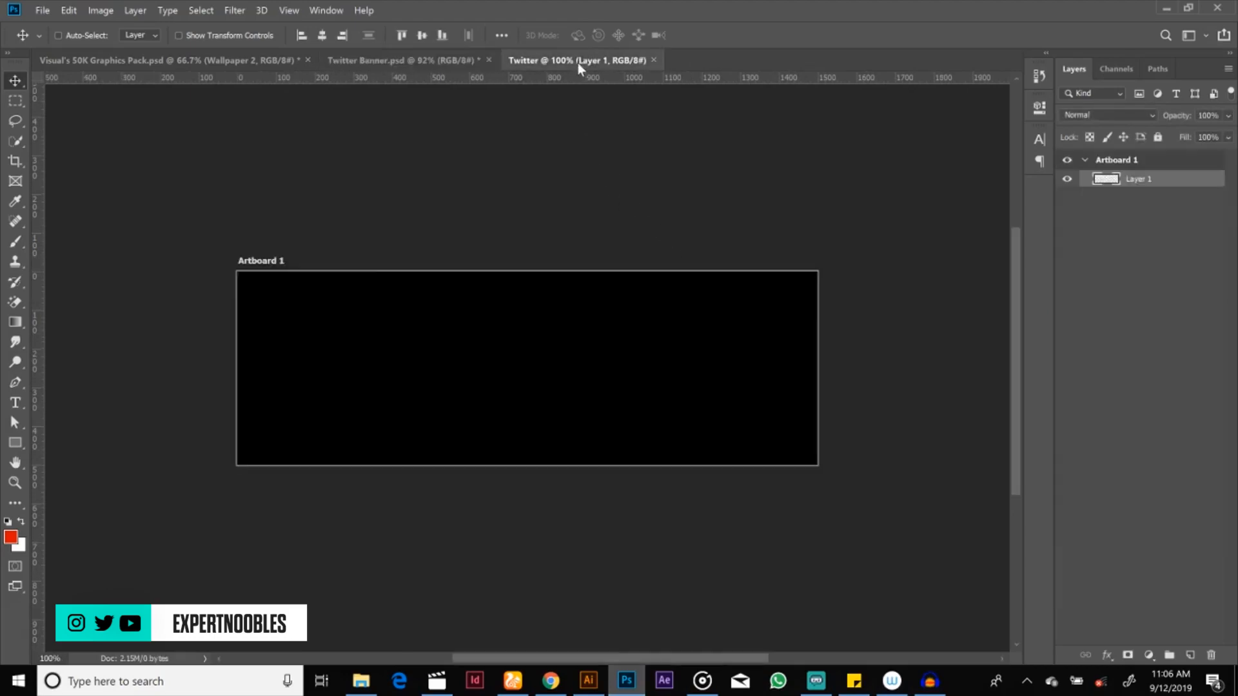
{"action": "left_click", "coordinate": [362, 683]}
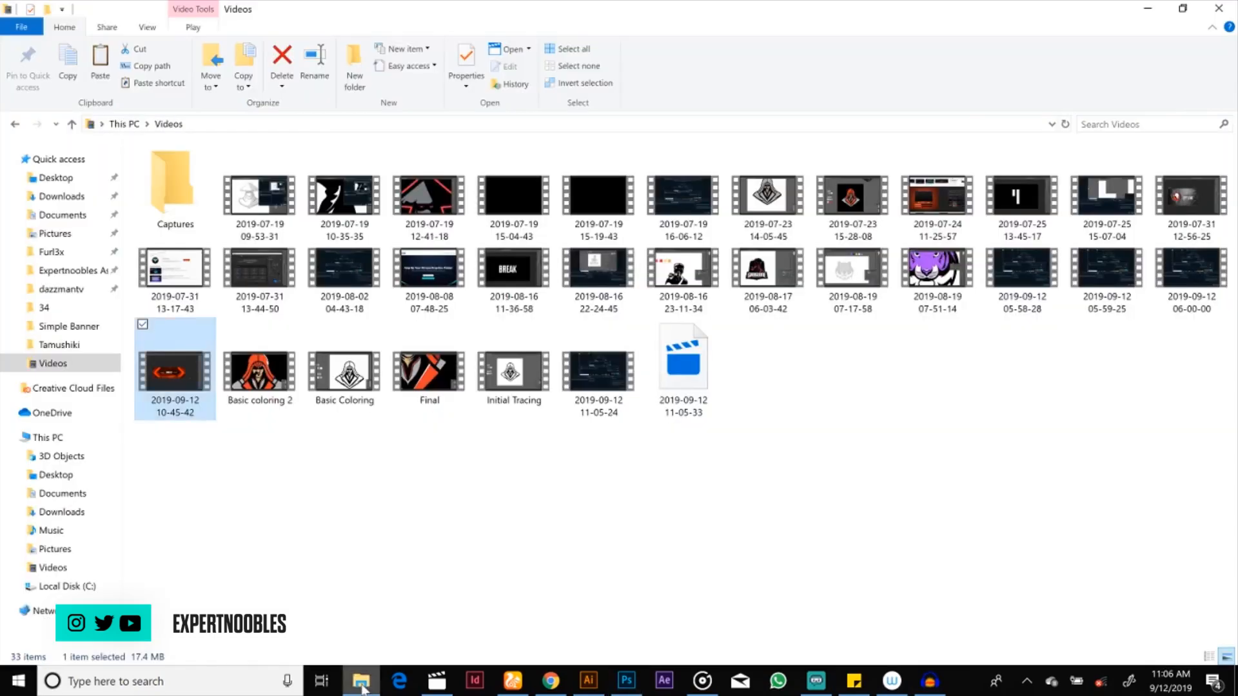
{"action": "left_click", "coordinate": [55, 310]}
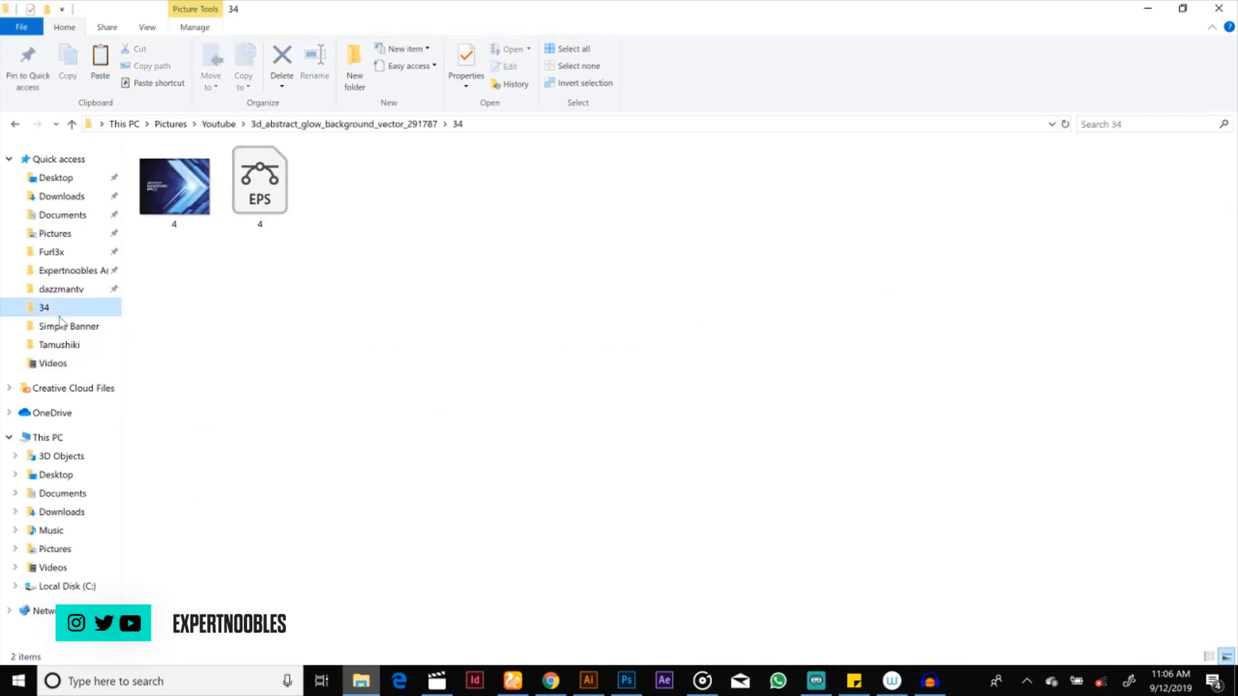
{"action": "left_click", "coordinate": [67, 326]}
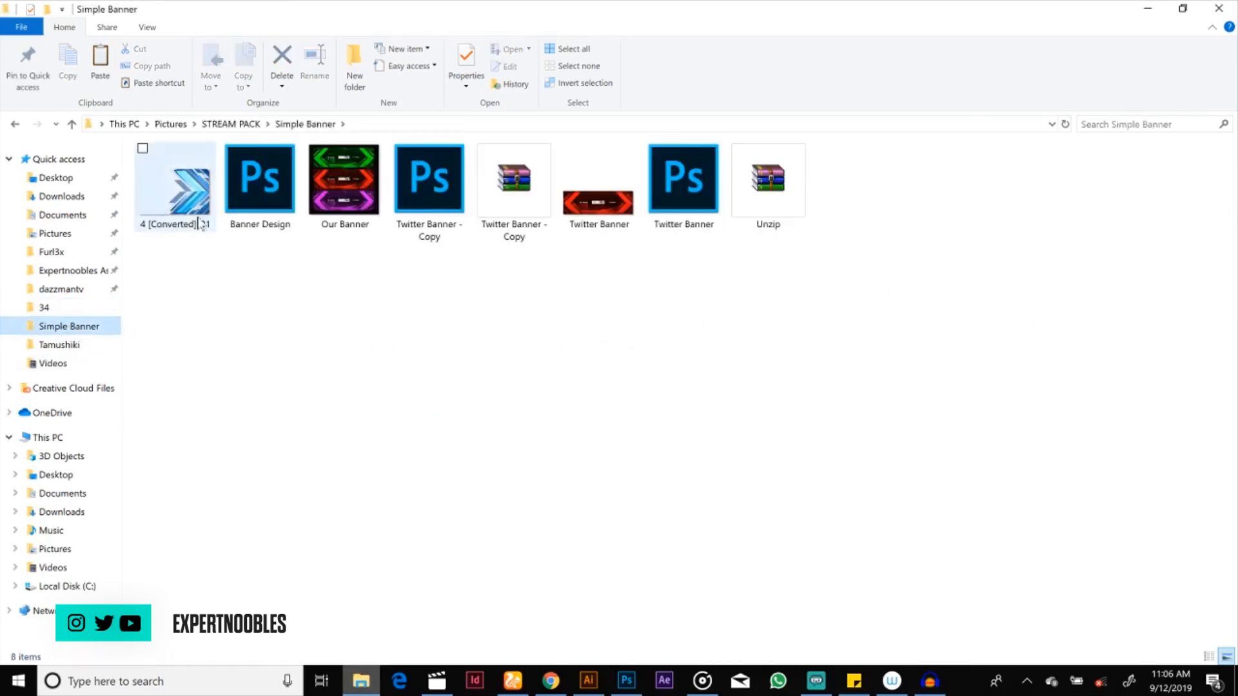
{"action": "left_click_drag", "start_coordinate": [190, 208], "coordinate": [709, 370]}
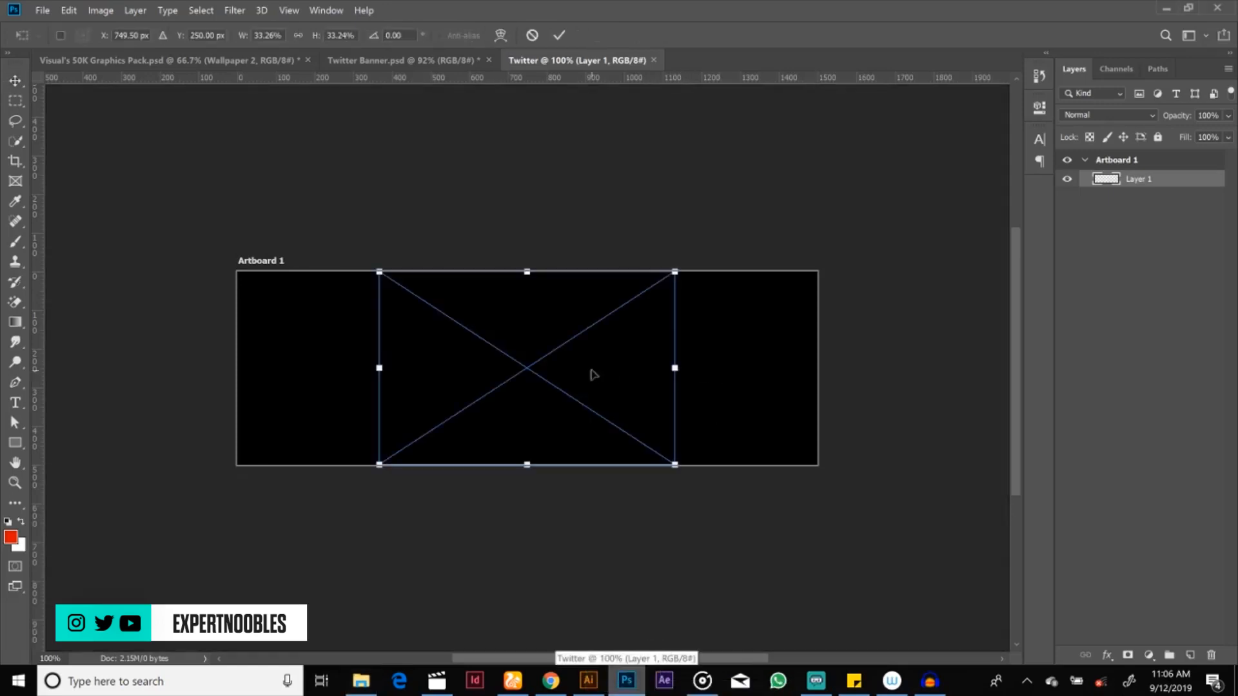
{"action": "left_click_drag", "start_coordinate": [584, 356], "coordinate": [732, 361]}
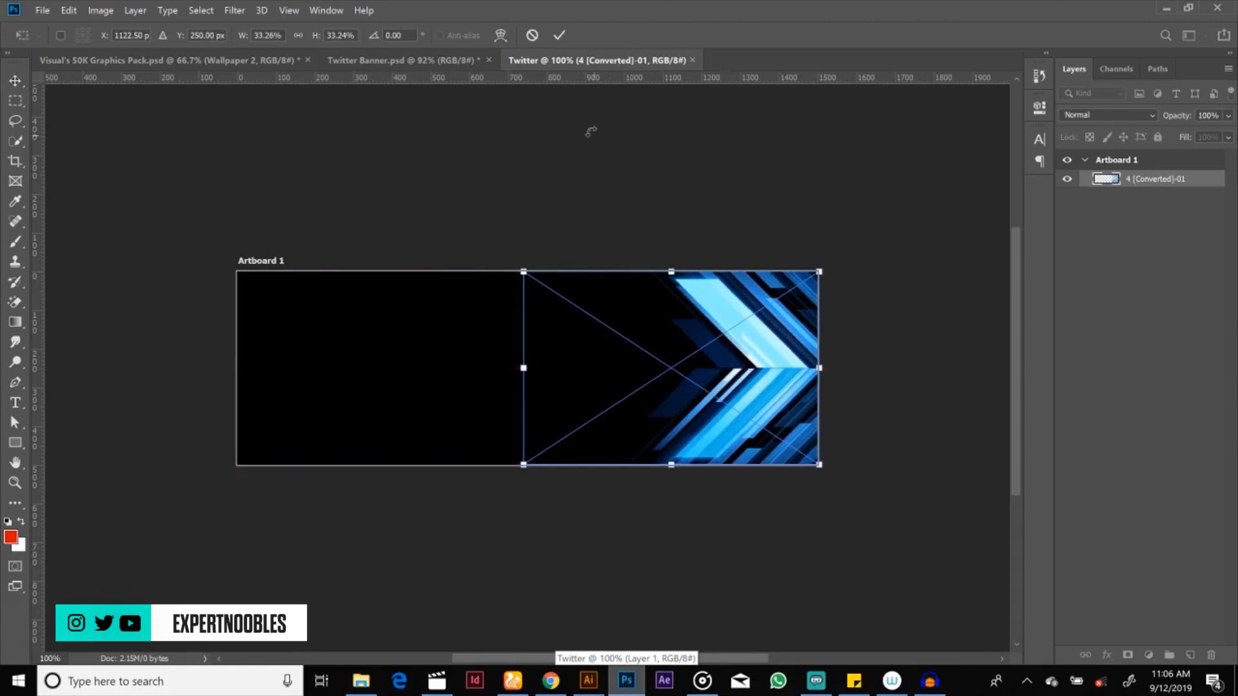
{"action": "left_click", "coordinate": [559, 38]}
{"action": "left_click_drag", "start_coordinate": [710, 318], "coordinate": [746, 329]}
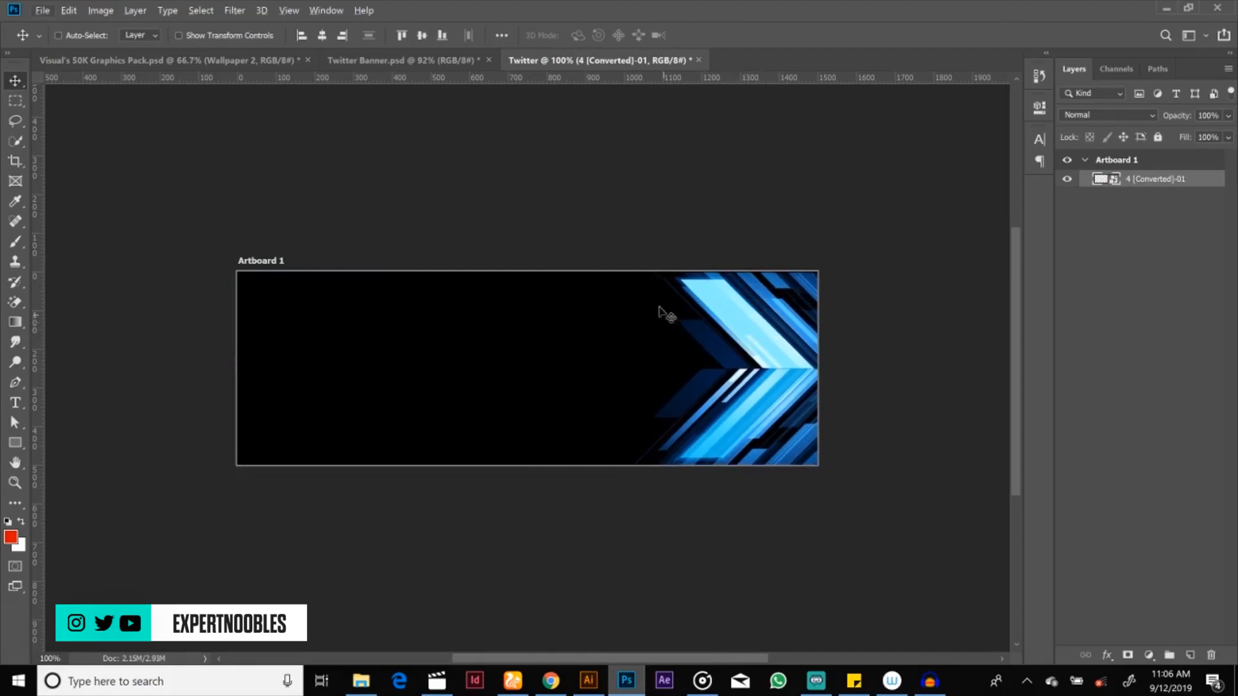
Step: Duplicate the 4 [Converted]-01 layer and move the copy to the left end of the artboard
{"action": "right_click", "coordinate": [1142, 182]}
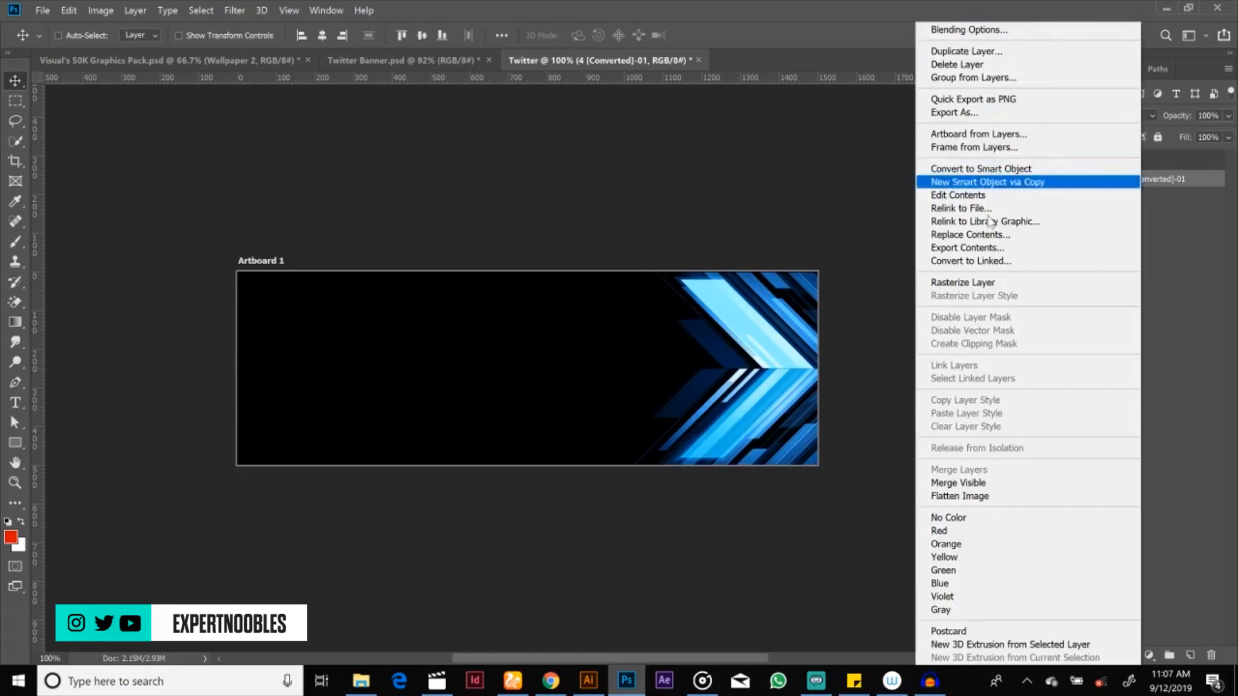
{"action": "left_click", "coordinate": [977, 51]}
{"action": "left_click", "coordinate": [748, 181]}
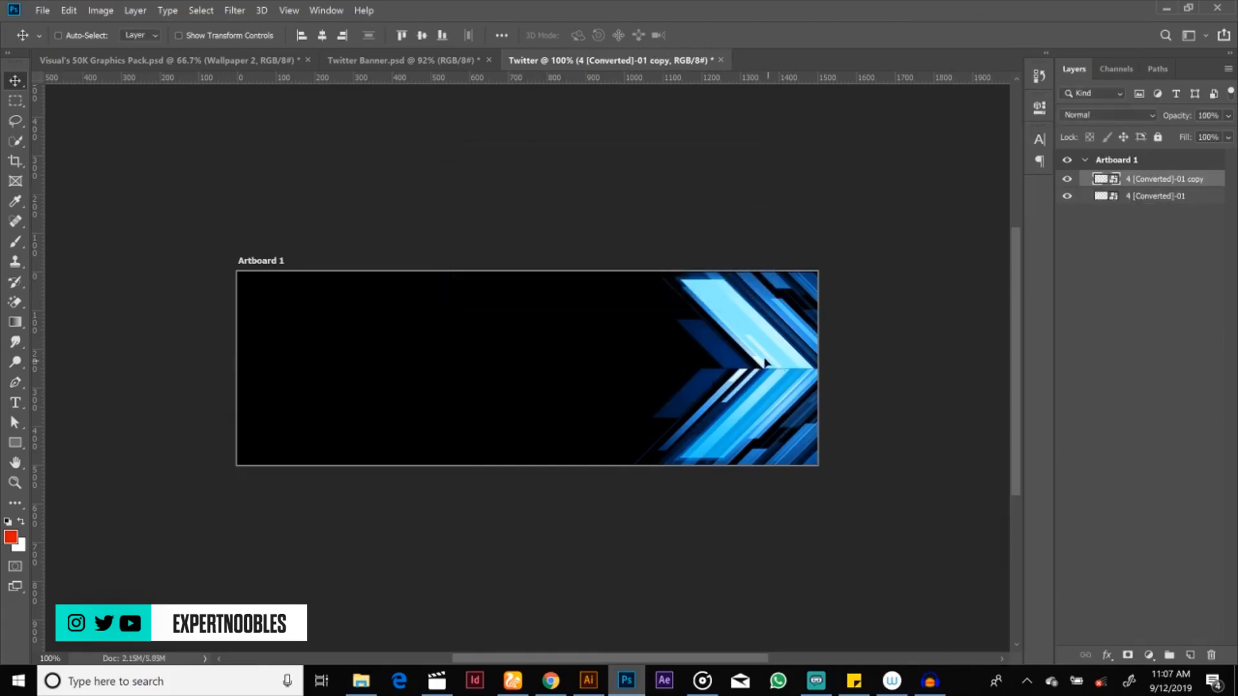
{"action": "left_click_drag", "start_coordinate": [764, 367], "coordinate": [342, 440]}
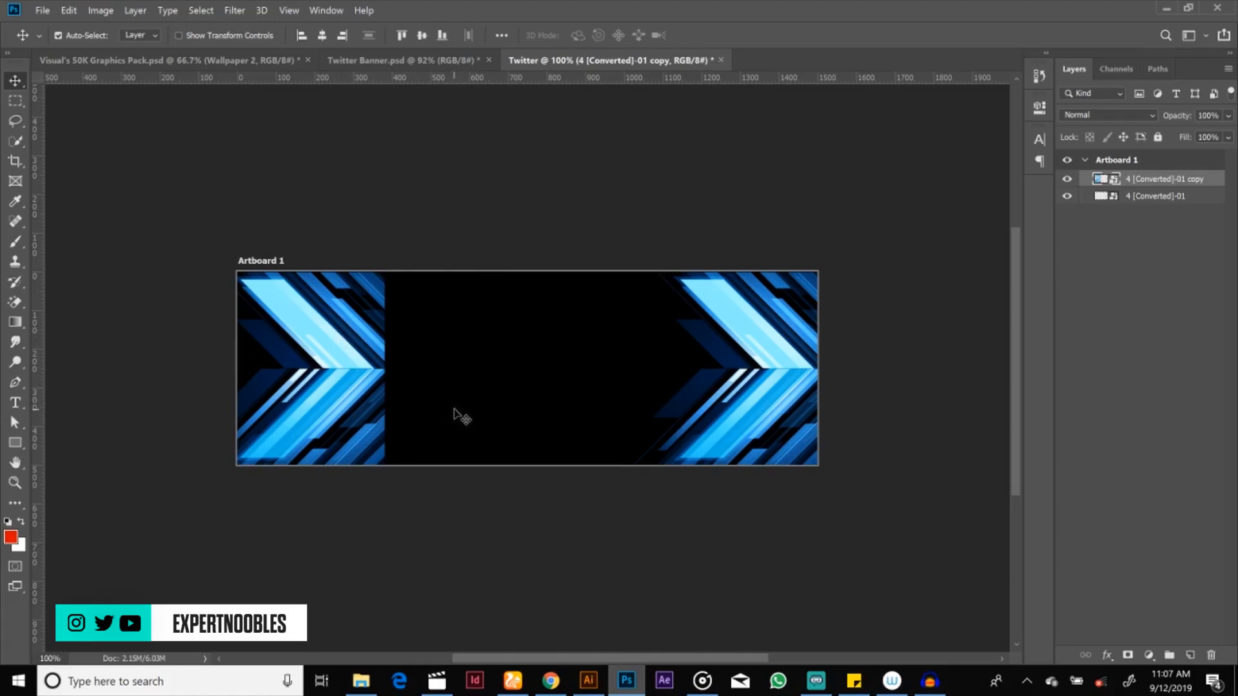
Step: Flip the copied arrow graphic horizontally and align it with the artboard's left edge so it mirrors the right side
{"action": "key", "text": "ctrl+t"}
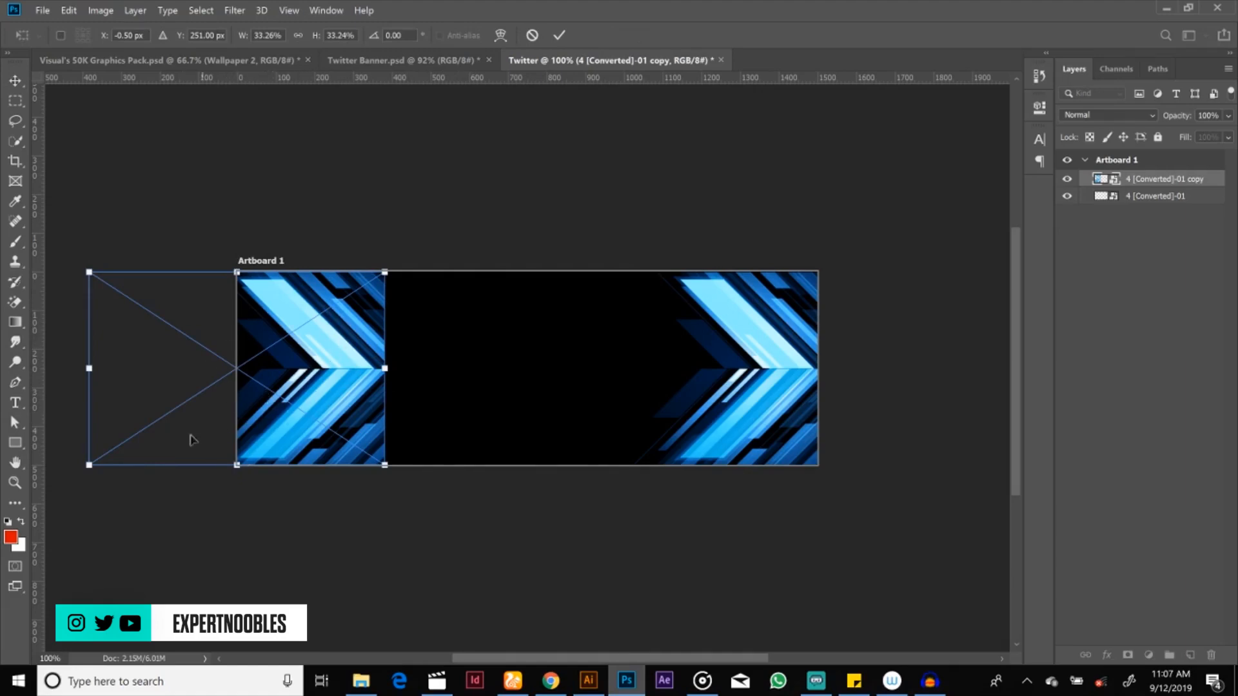
{"action": "right_click", "coordinate": [300, 400]}
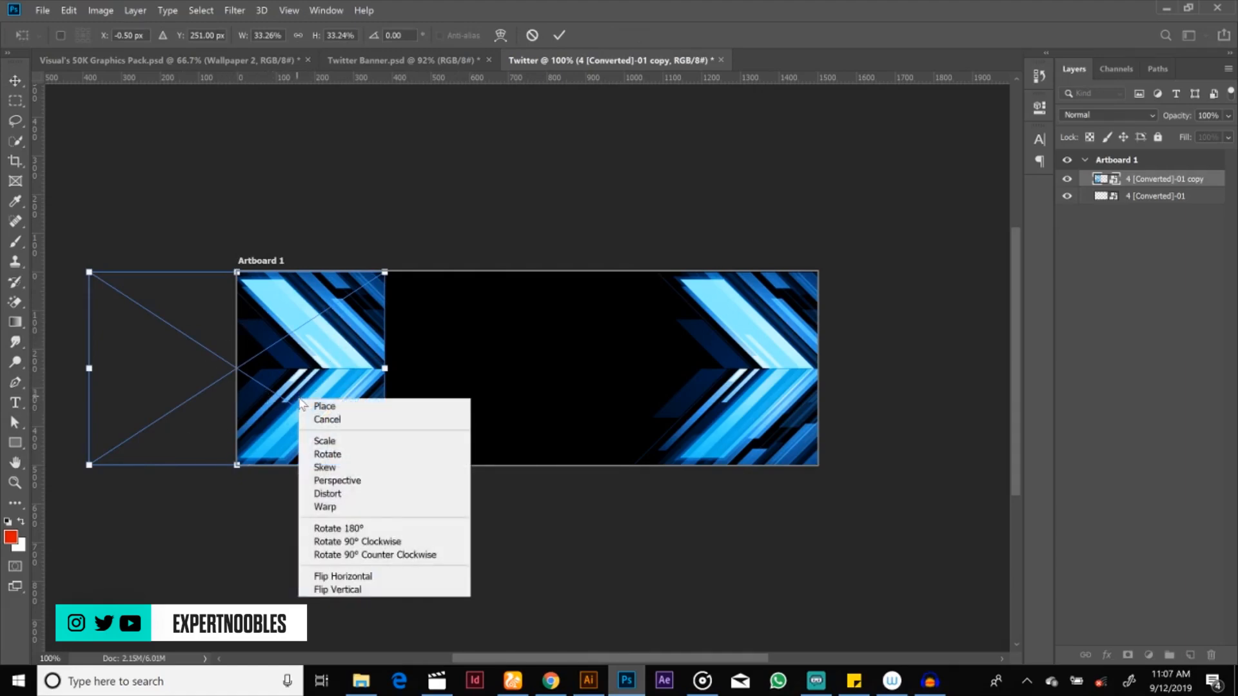
{"action": "left_click", "coordinate": [371, 577]}
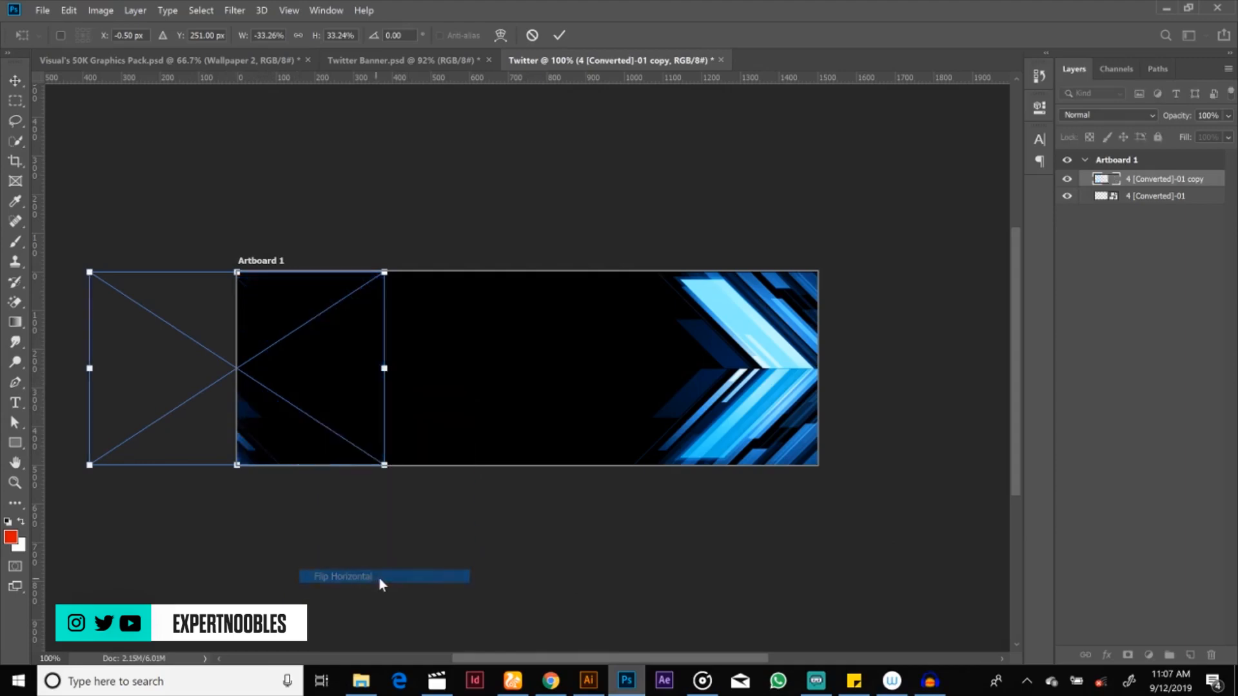
{"action": "left_click_drag", "start_coordinate": [285, 409], "coordinate": [421, 382]}
{"action": "left_click", "coordinate": [561, 37]}
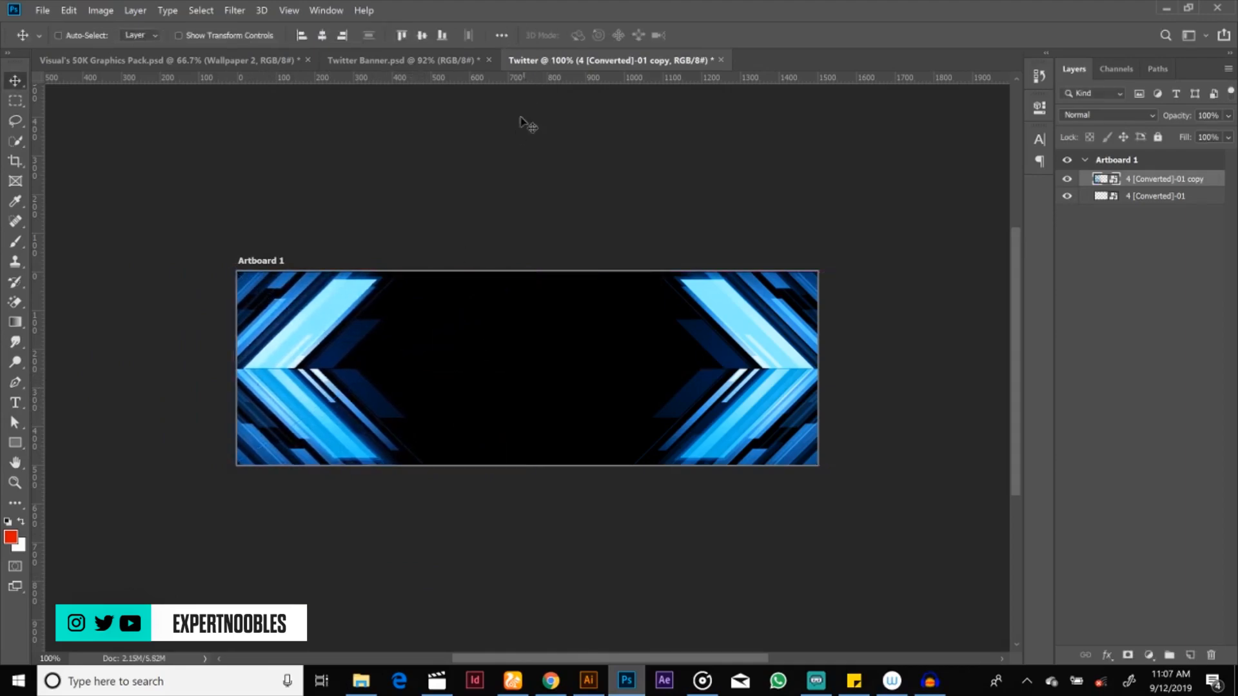
{"action": "mouse_move", "coordinate": [371, 401]}
{"action": "left_mouse_down"}
{"action": "mouse_move", "coordinate": [335, 395]}
{"action": "mouse_move", "coordinate": [371, 390]}
{"action": "left_mouse_up"}
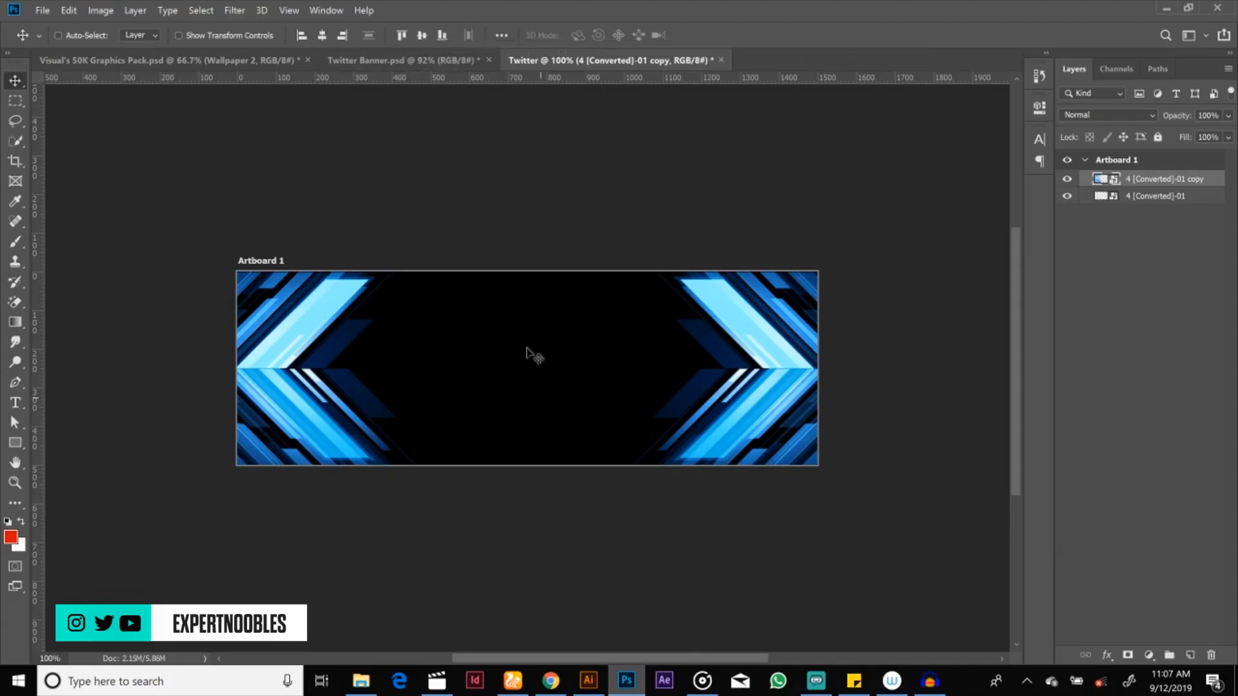
Step: Copy Wallpaper 2 from Visual's 50K Graphics Pack.psd into the Twitter artboard and put it beneath both arrow layers
{"action": "left_click", "coordinate": [225, 62]}
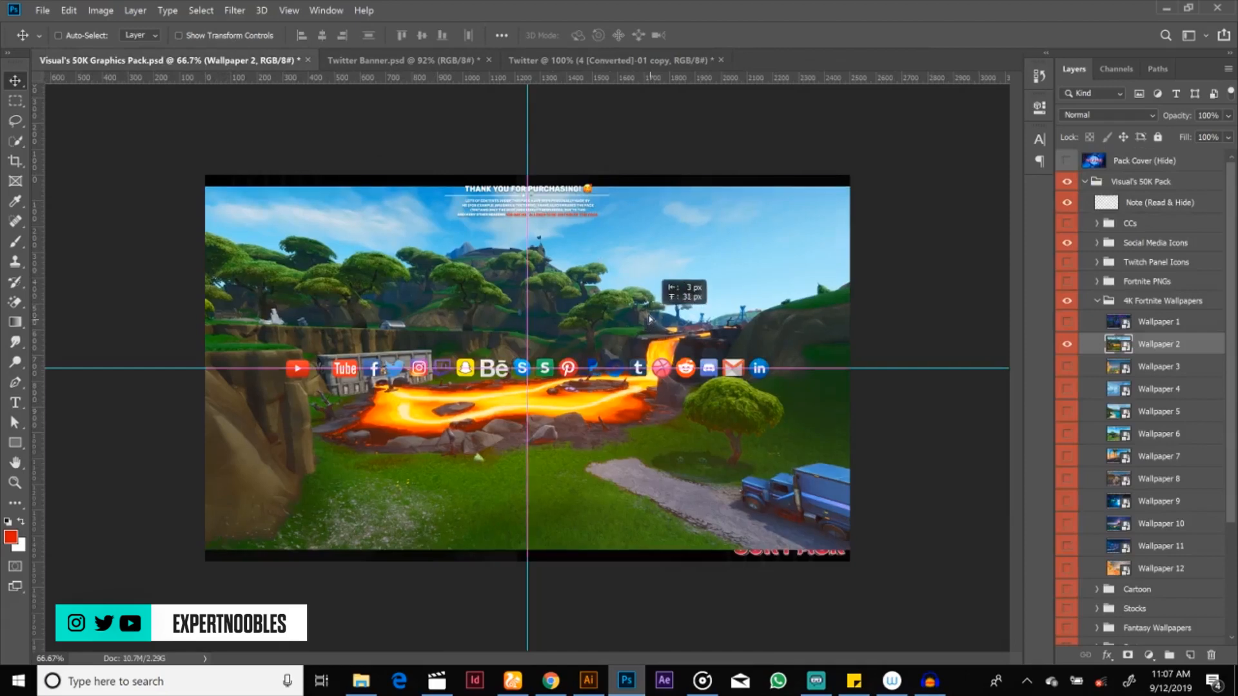
{"action": "left_click_drag", "start_coordinate": [652, 323], "coordinate": [564, 97]}
{"action": "left_click_drag", "start_coordinate": [645, 361], "coordinate": [525, 356]}
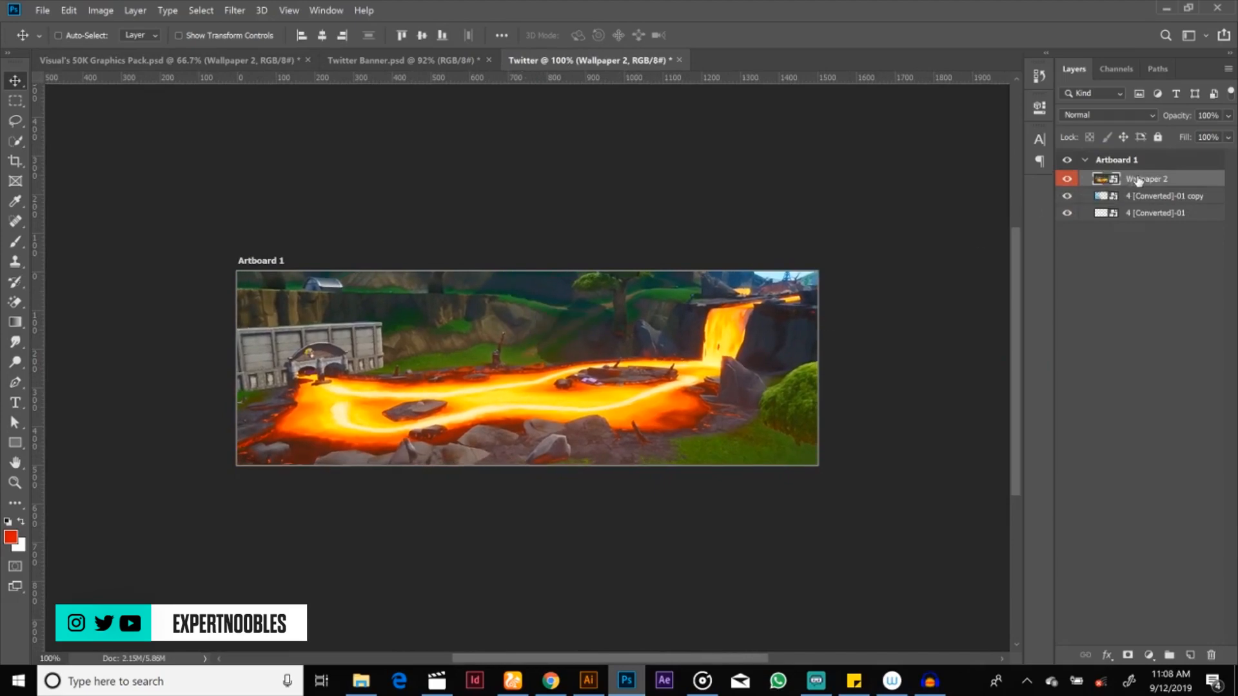
{"action": "mouse_move", "coordinate": [1138, 180]}
{"action": "left_mouse_down"}
{"action": "mouse_move", "coordinate": [1143, 225]}
{"action": "mouse_move", "coordinate": [1133, 194]}
{"action": "left_mouse_up"}
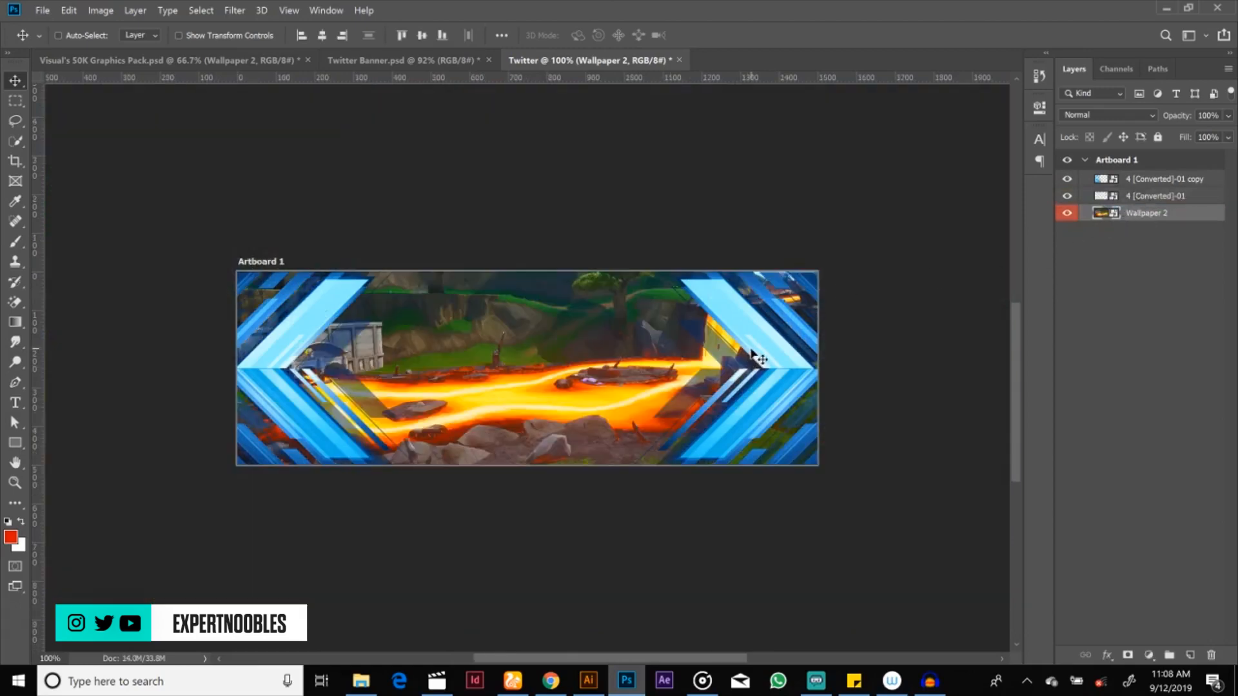
{"action": "left_click", "coordinate": [1132, 160]}
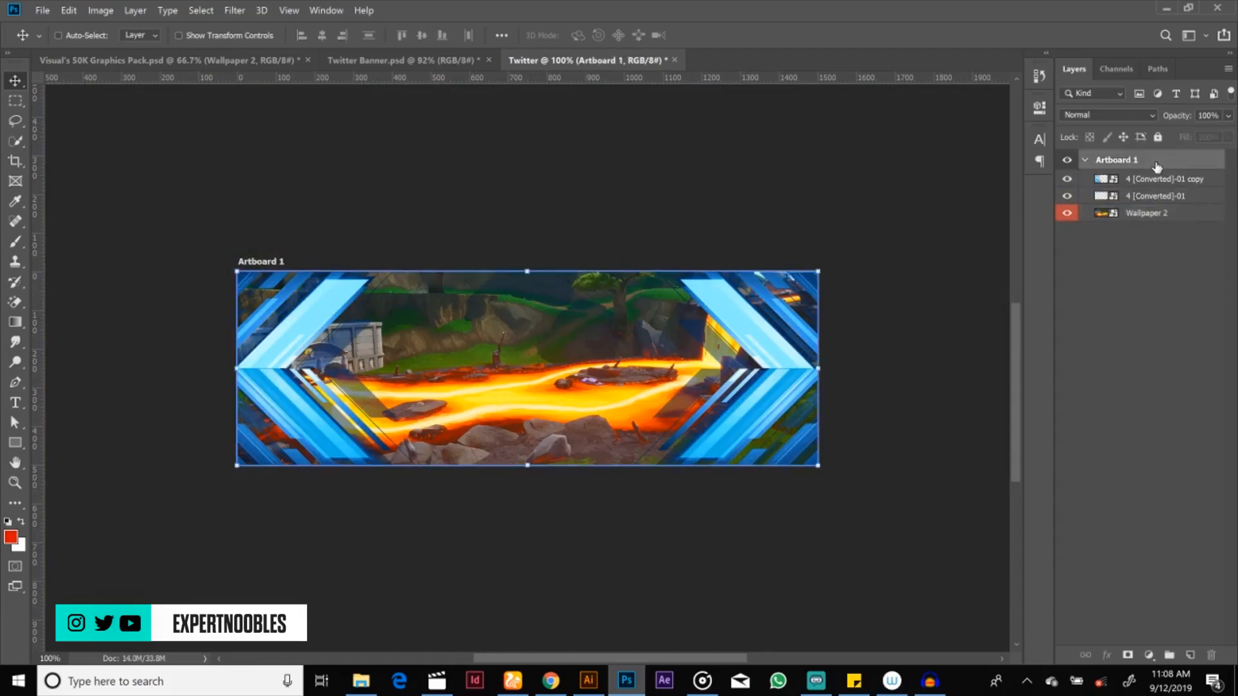
{"action": "right_click", "coordinate": [1156, 167]}
{"action": "left_click", "coordinate": [1071, 148]}
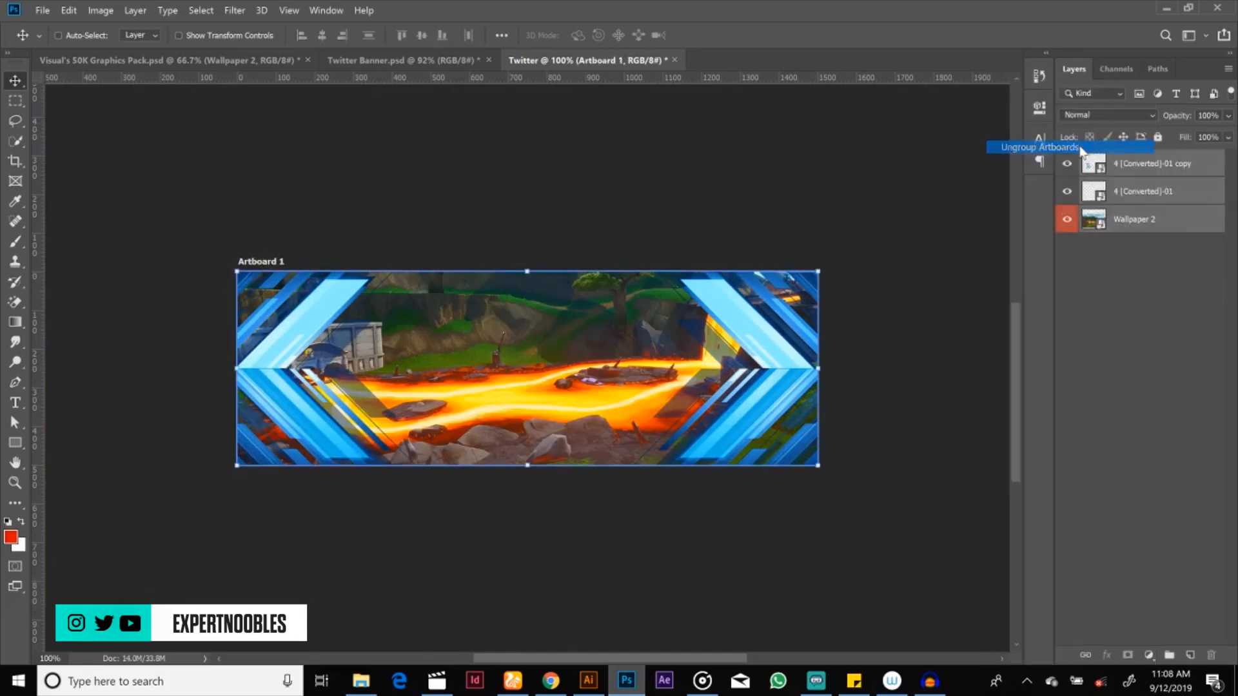
{"action": "key", "text": "ctrl+z"}
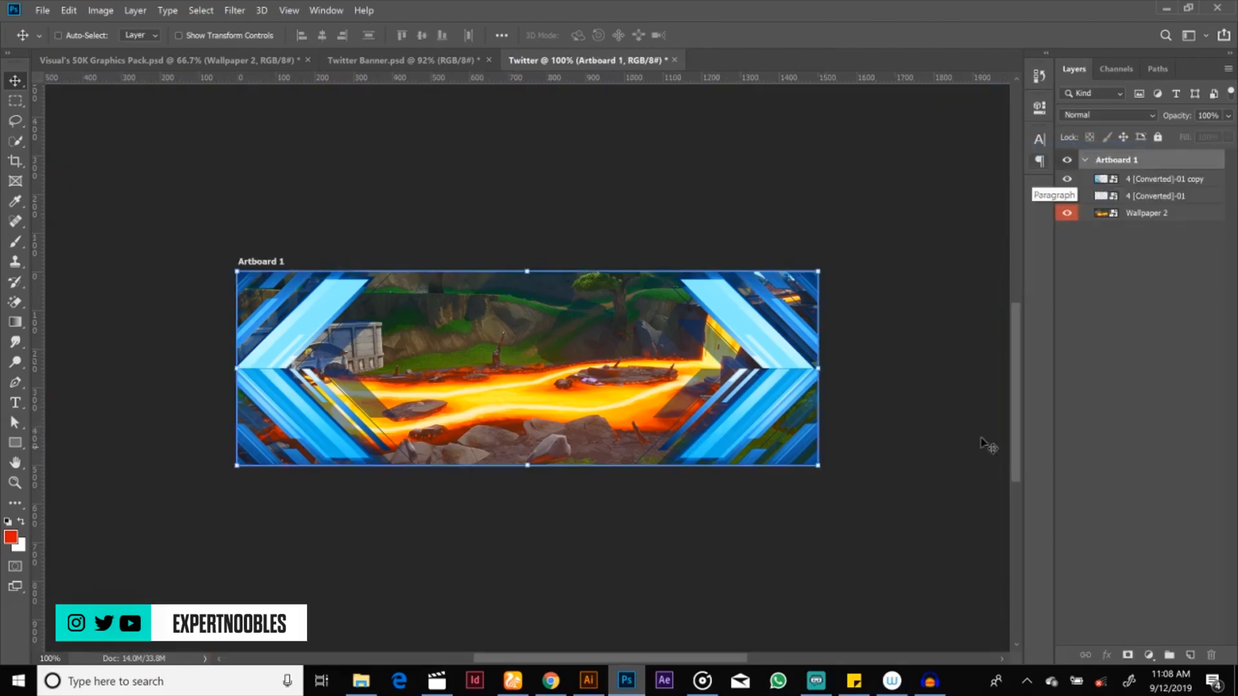
{"action": "left_click", "coordinate": [1127, 301]}
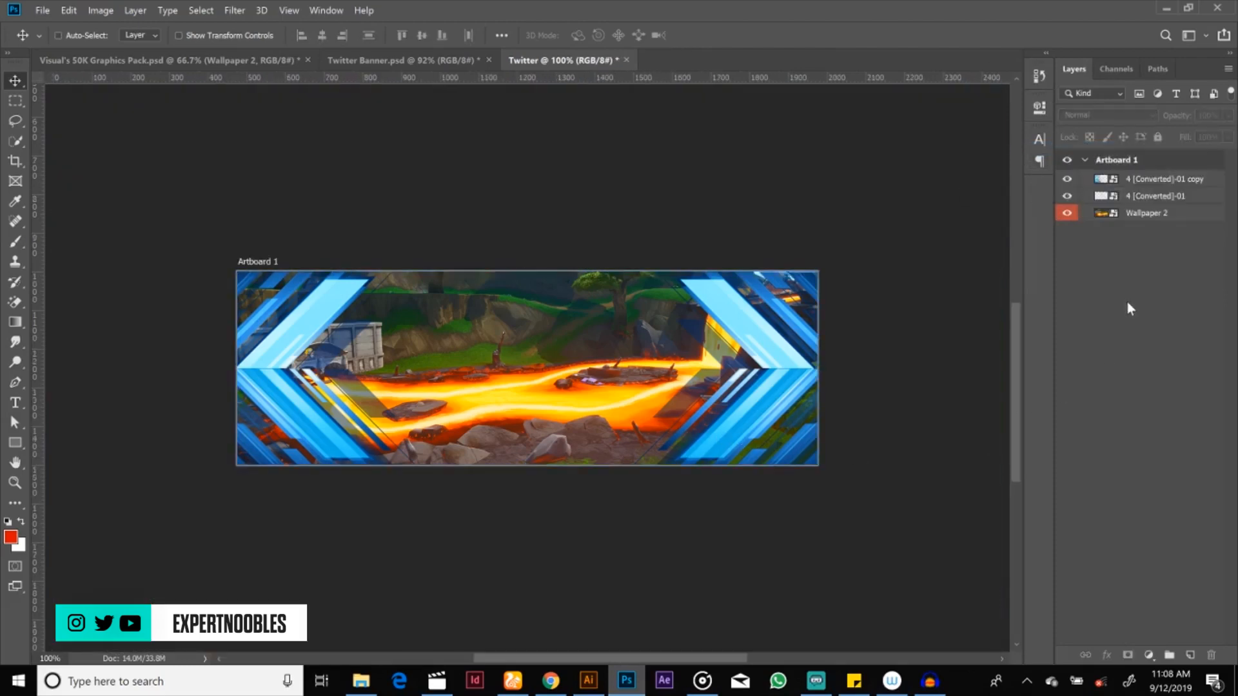
Step: Add a Gradient Map adjustment layer above the 4 [Converted]-01 copy layer
{"action": "left_click", "coordinate": [1139, 214]}
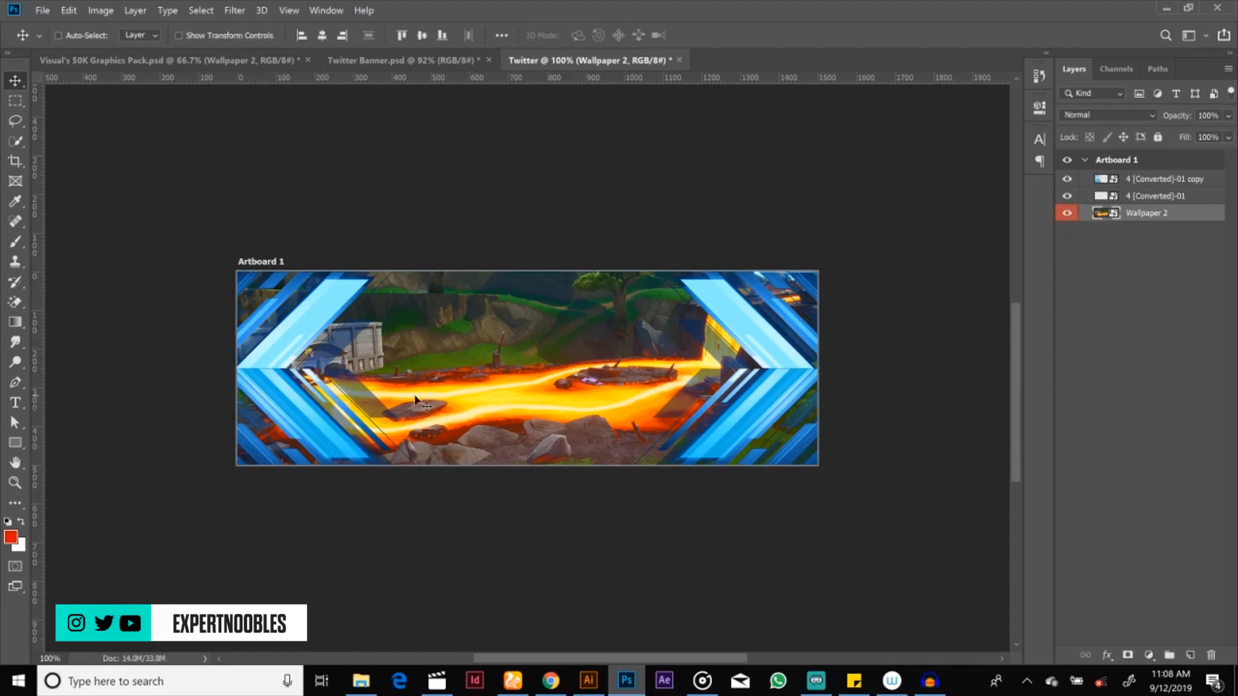
{"action": "left_click", "coordinate": [1152, 181]}
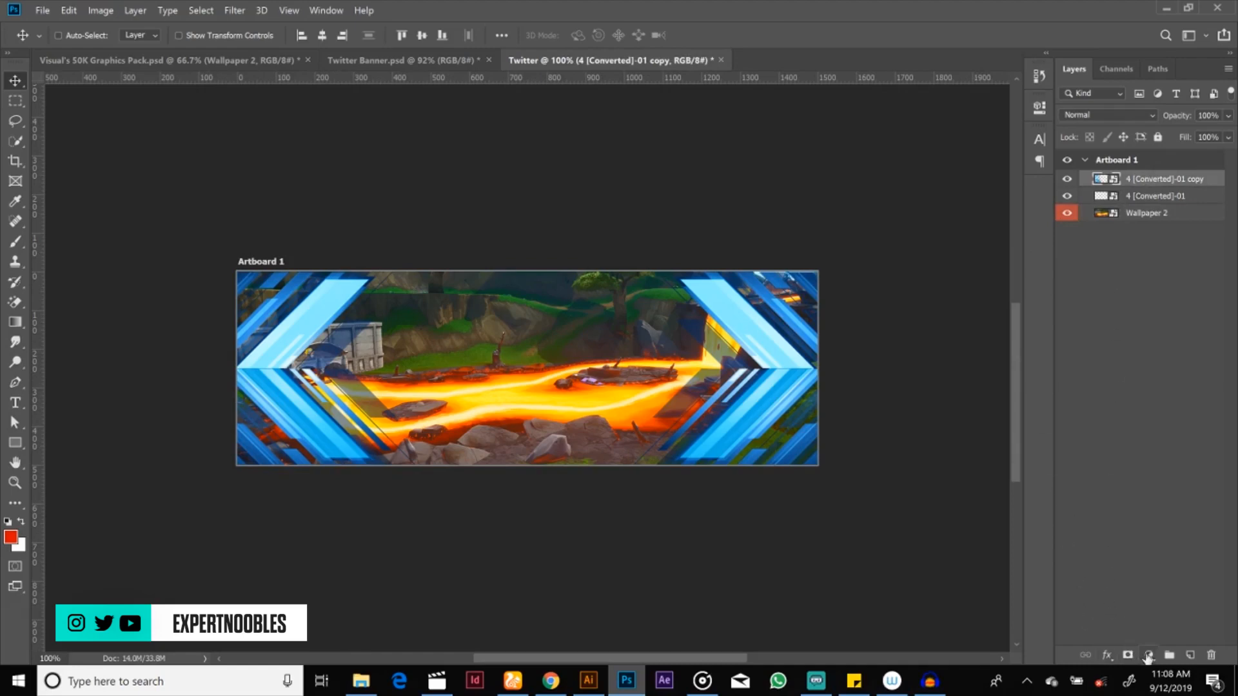
{"action": "left_click", "coordinate": [1146, 654]}
{"action": "left_click", "coordinate": [1150, 659]}
{"action": "left_click", "coordinate": [1149, 656]}
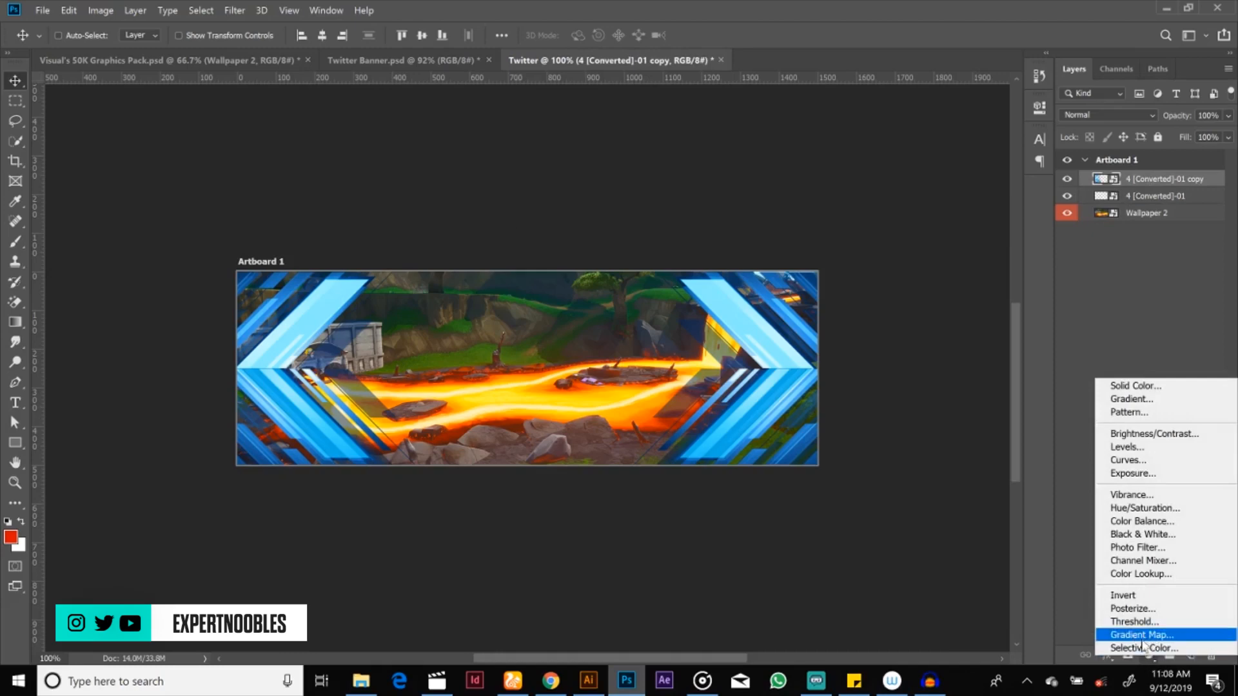
{"action": "left_click", "coordinate": [1143, 635]}
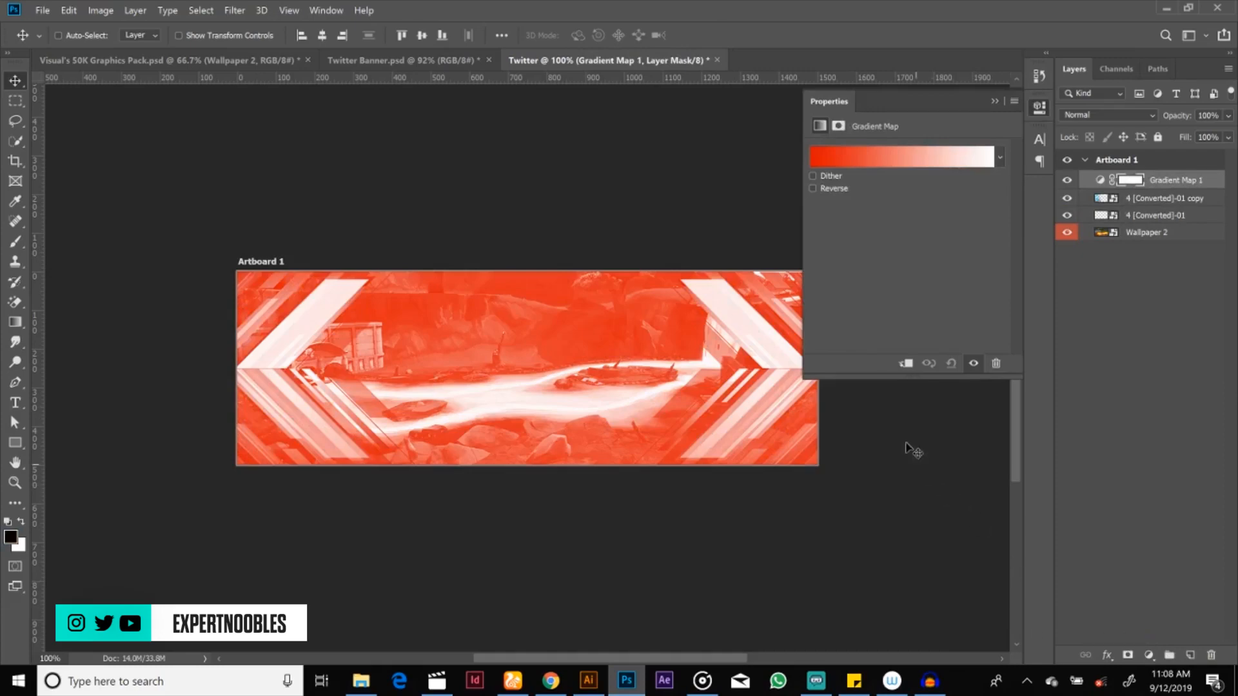
Step: Change the gradient map's dark end stop to near-black 0d0d0d
{"action": "left_click", "coordinate": [899, 159]}
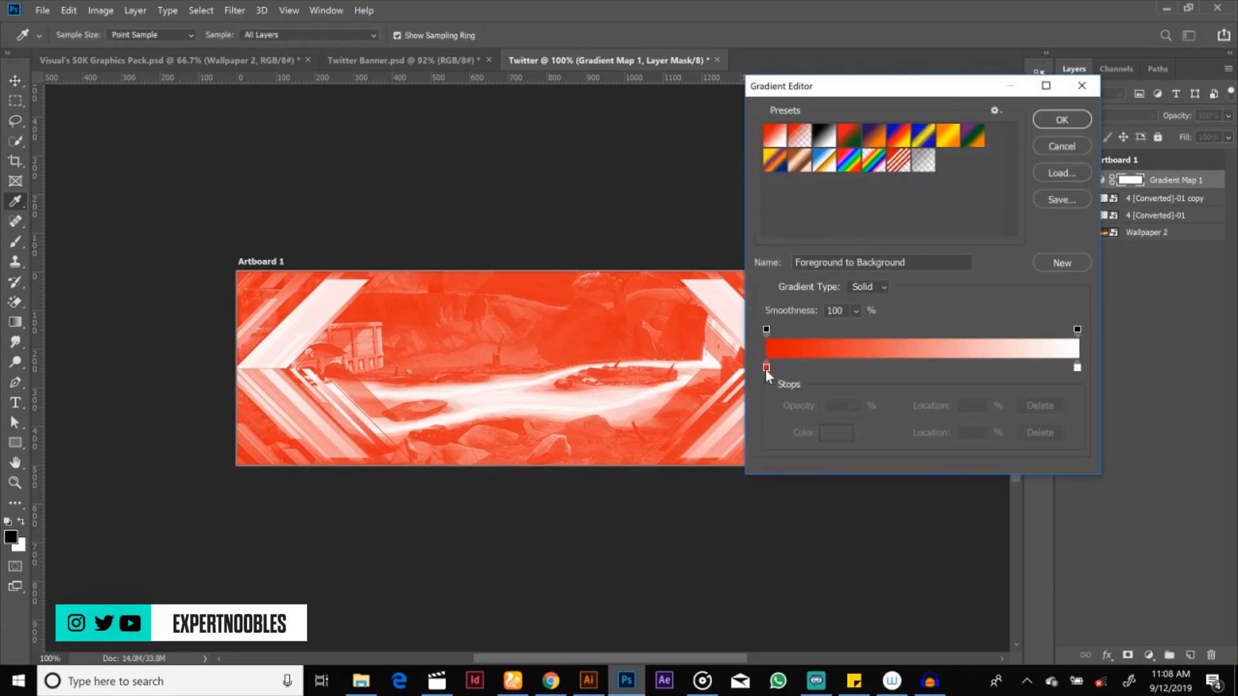
{"action": "left_click", "coordinate": [766, 368]}
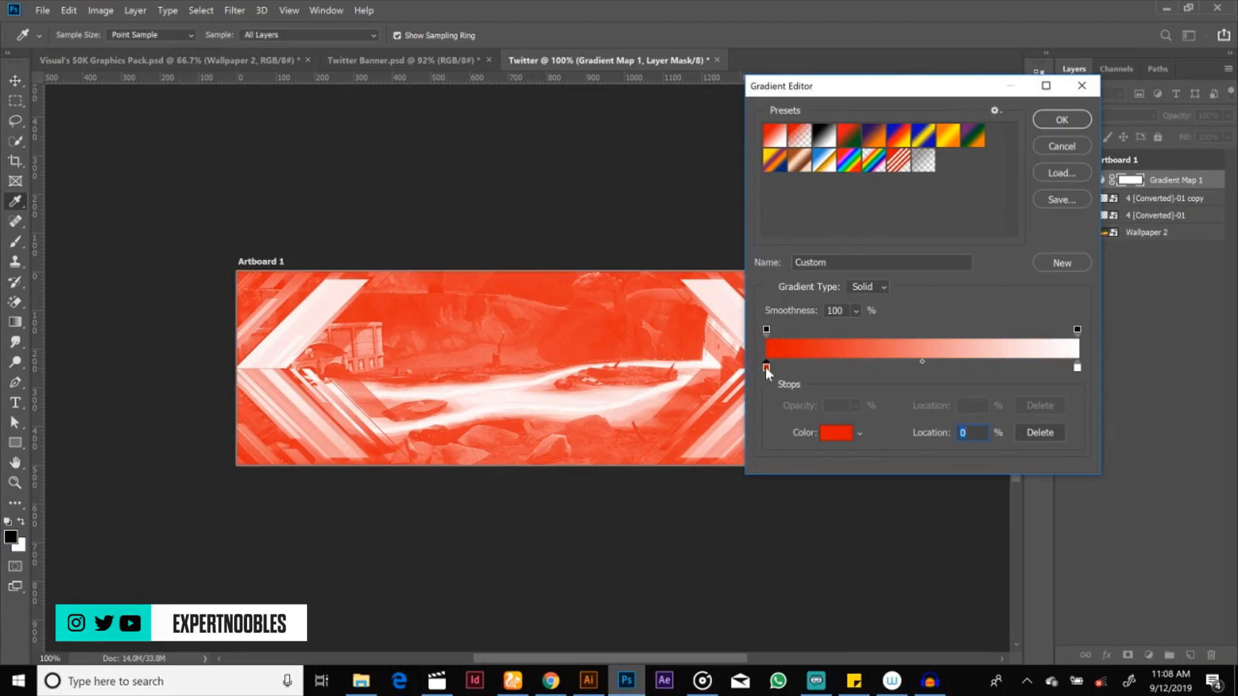
{"action": "double_click", "coordinate": [765, 367]}
{"action": "left_click", "coordinate": [830, 533]}
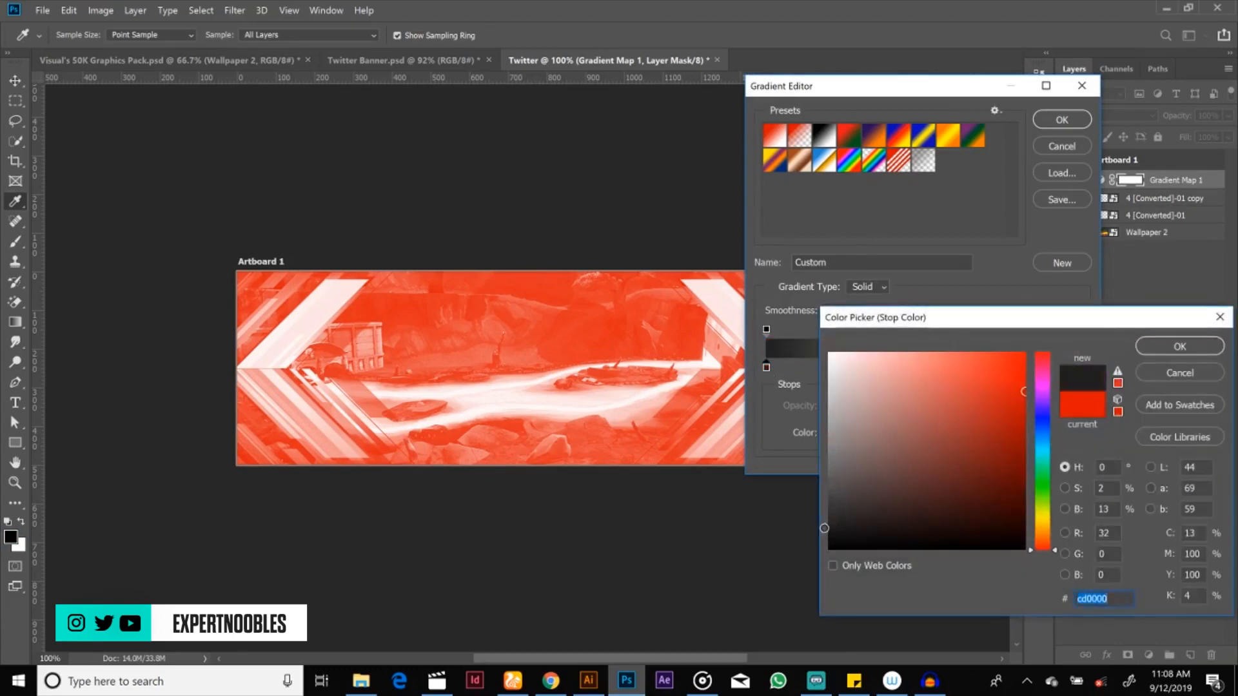
{"action": "mouse_move", "coordinate": [832, 533]}
{"action": "left_mouse_down"}
{"action": "mouse_move", "coordinate": [818, 539]}
{"action": "mouse_move", "coordinate": [830, 539]}
{"action": "left_mouse_up"}
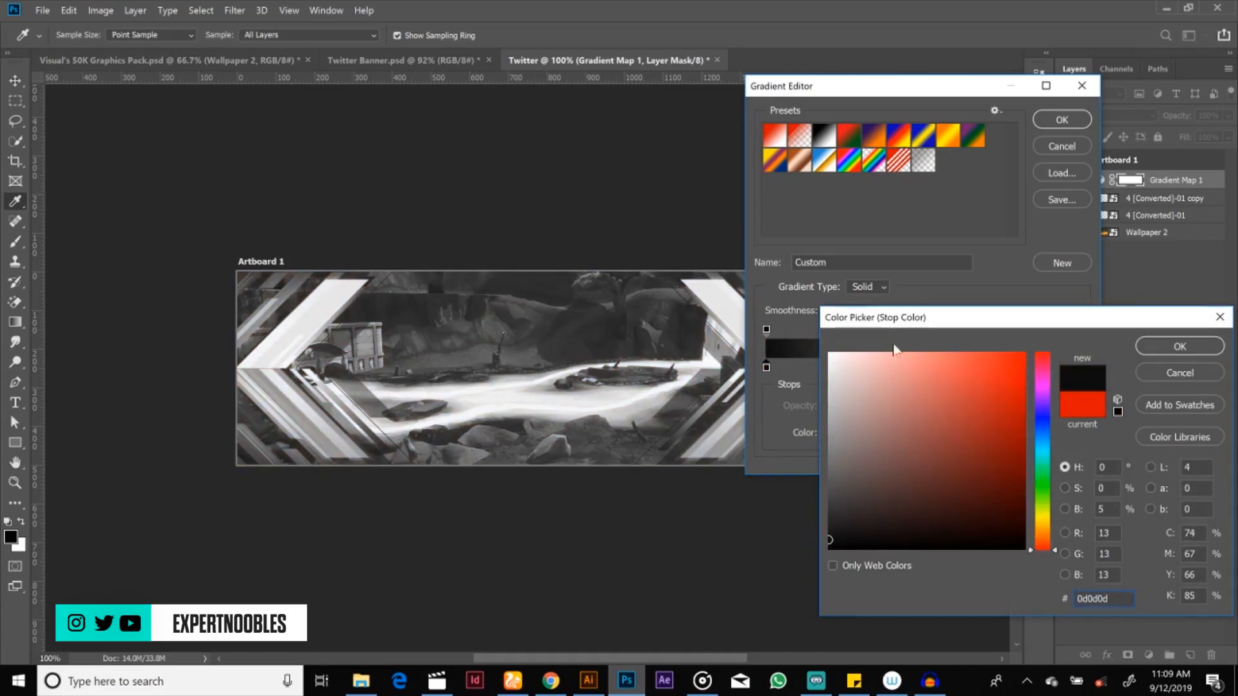
{"action": "left_click_drag", "start_coordinate": [920, 332], "coordinate": [750, 364]}
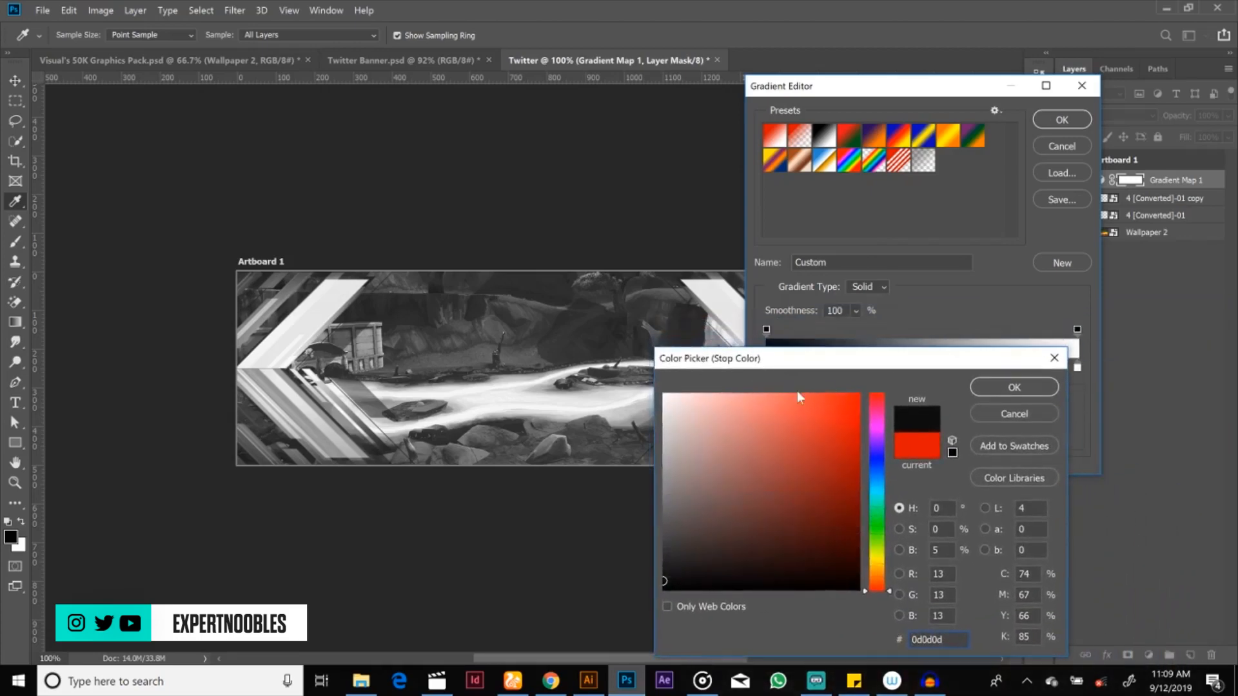
{"action": "left_click", "coordinate": [1014, 387]}
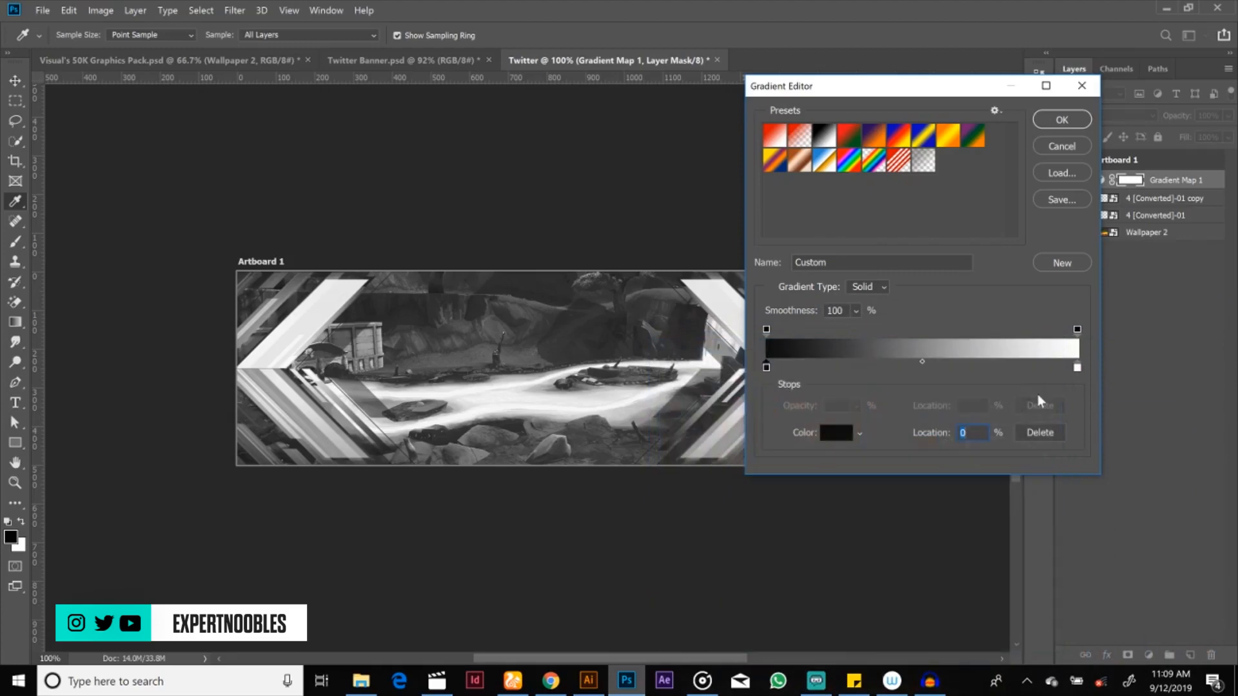
Step: Change the gradient map's white end stop to pure red ff0000 and accept the edited gradient
{"action": "left_click", "coordinate": [1077, 366]}
{"action": "double_click", "coordinate": [1077, 367]}
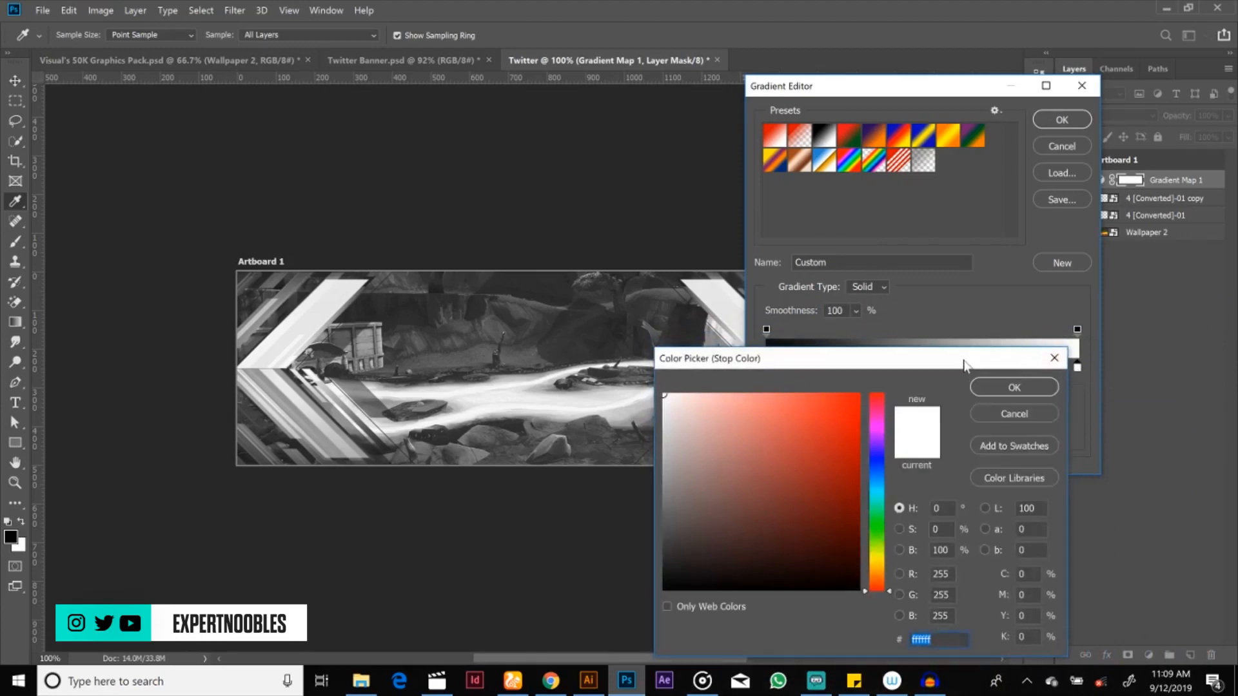
{"action": "left_click_drag", "start_coordinate": [978, 356], "coordinate": [1084, 82]}
{"action": "left_click", "coordinate": [985, 192]}
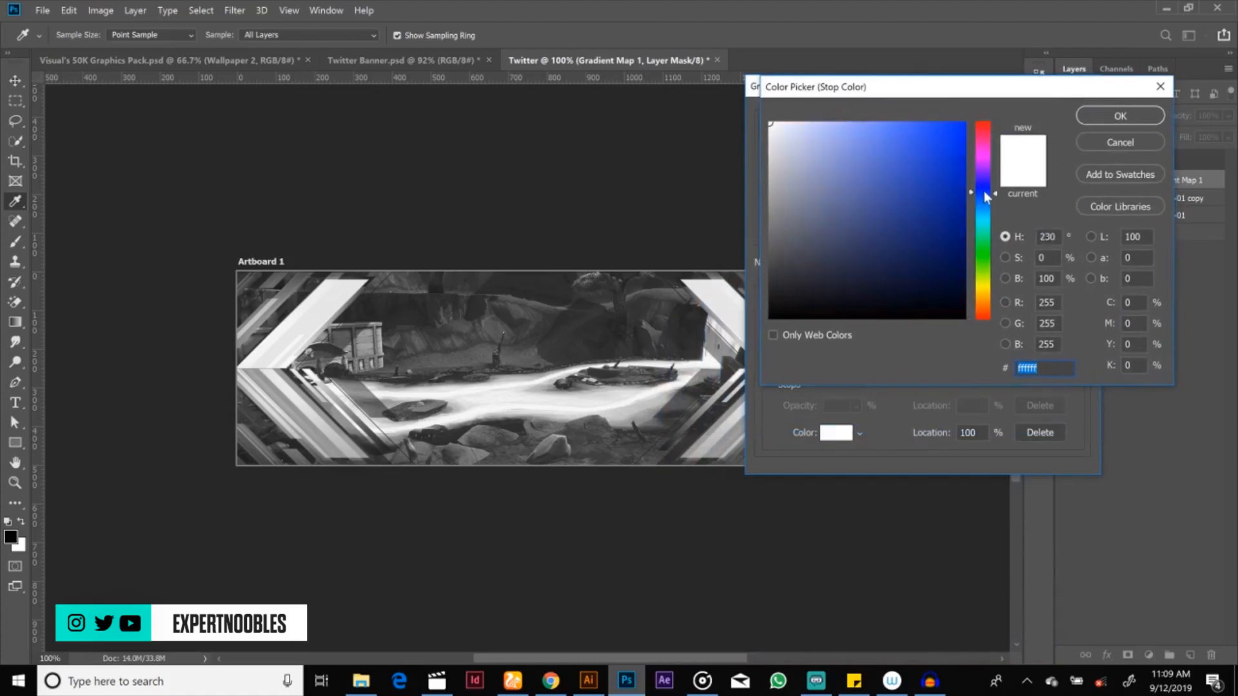
{"action": "left_click_drag", "start_coordinate": [984, 192], "coordinate": [985, 137]}
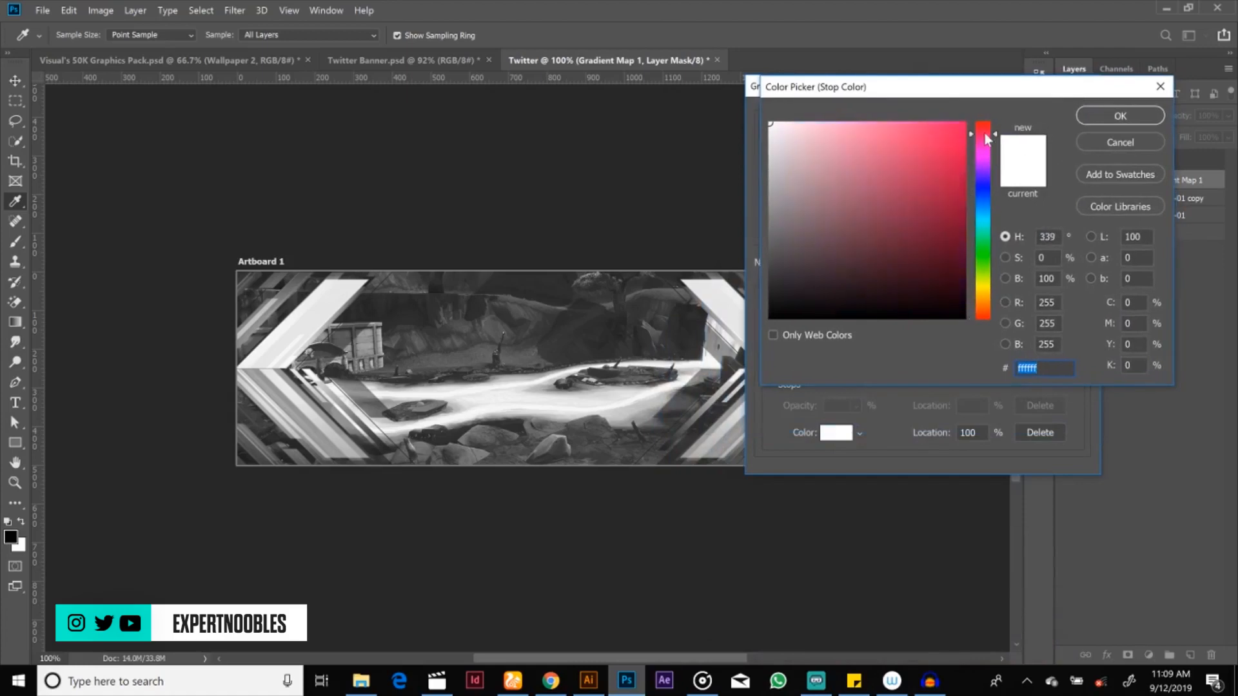
{"action": "left_click", "coordinate": [964, 136]}
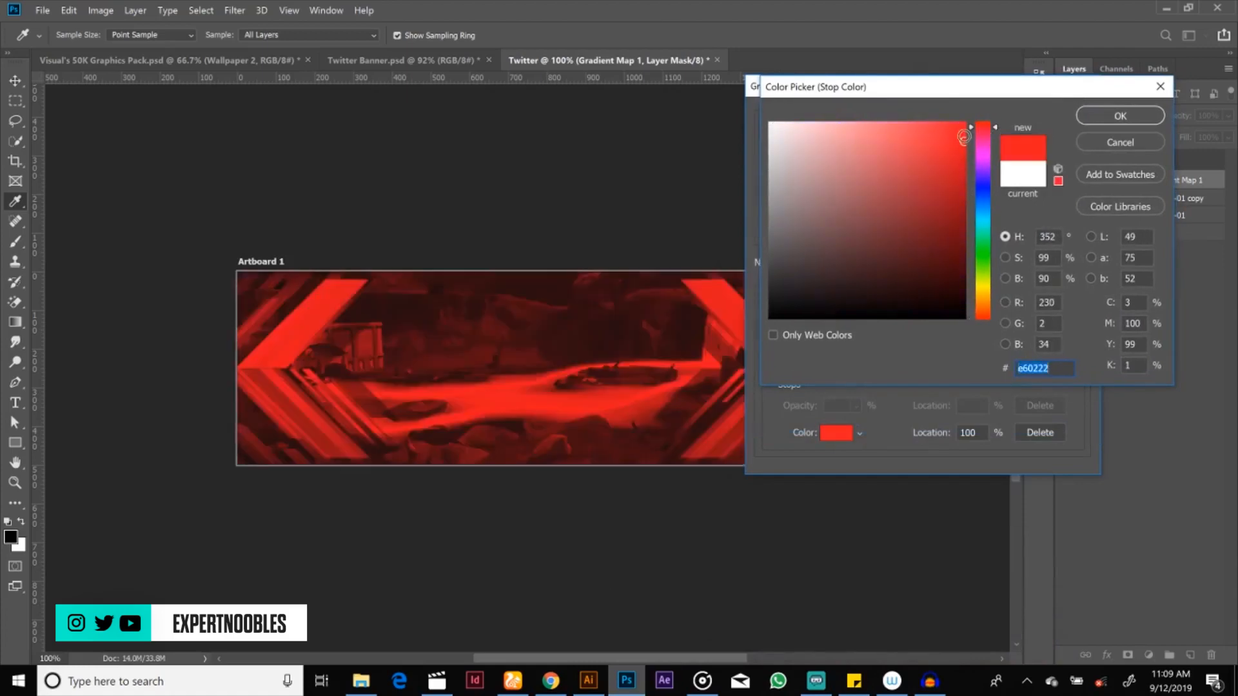
{"action": "left_click_drag", "start_coordinate": [962, 137], "coordinate": [974, 126]}
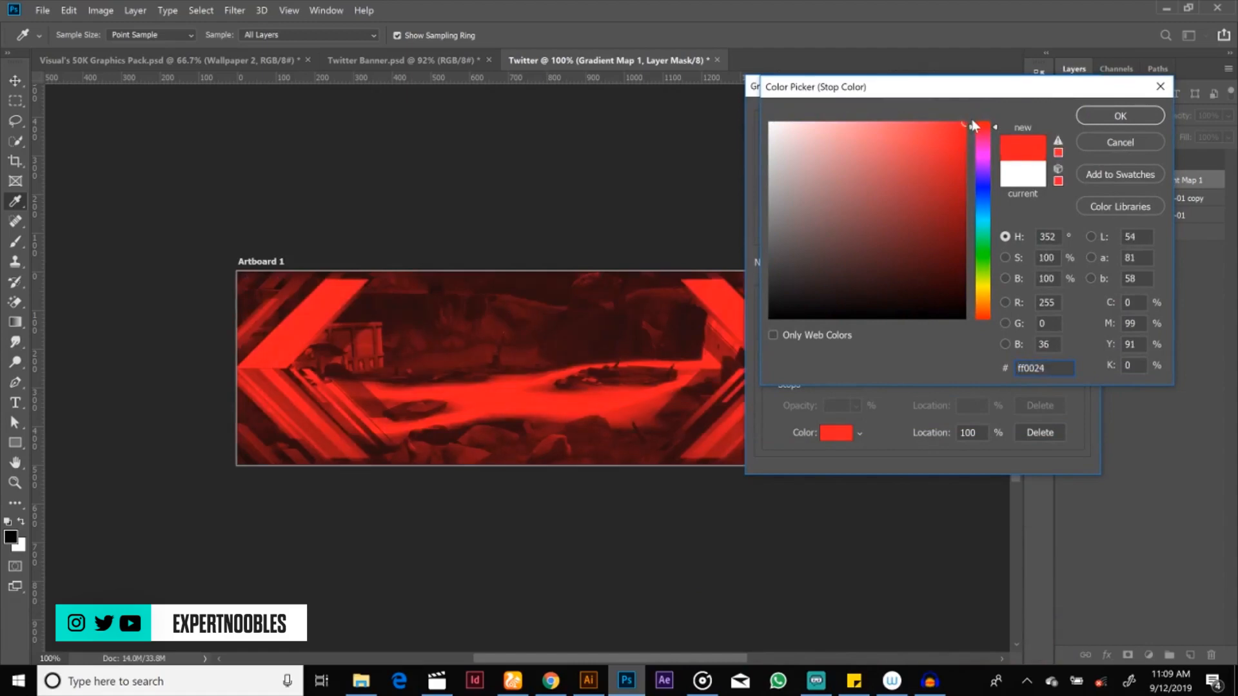
{"action": "left_click", "coordinate": [984, 320]}
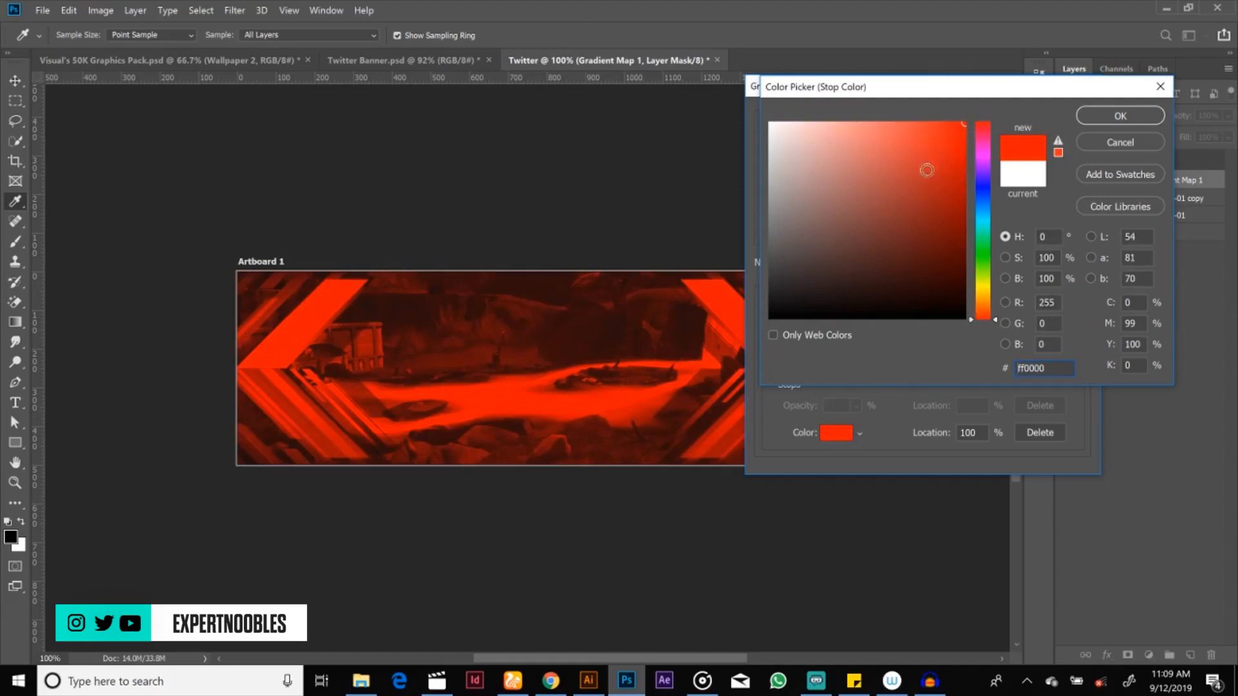
{"action": "mouse_move", "coordinate": [963, 123]}
{"action": "left_mouse_down"}
{"action": "mouse_move", "coordinate": [986, 243]}
{"action": "mouse_move", "coordinate": [883, 128]}
{"action": "left_mouse_up"}
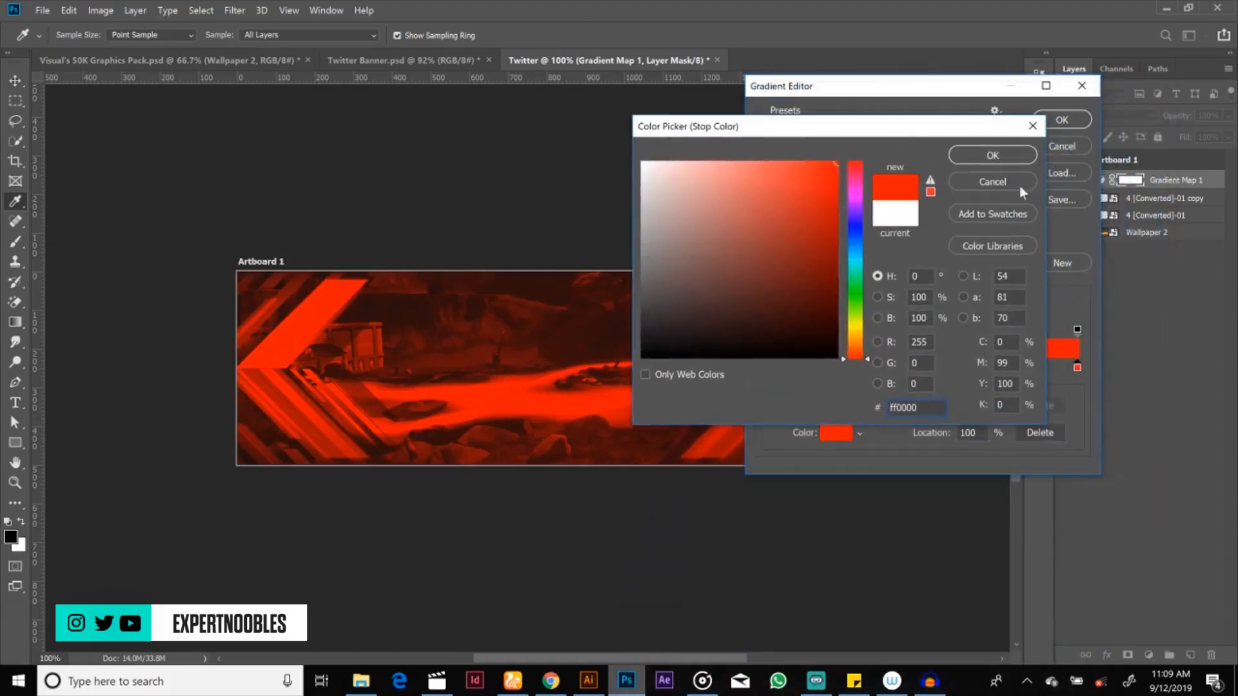
{"action": "left_click", "coordinate": [1016, 156]}
{"action": "left_click_drag", "start_coordinate": [950, 90], "coordinate": [910, 143]}
{"action": "left_click", "coordinate": [1016, 157]}
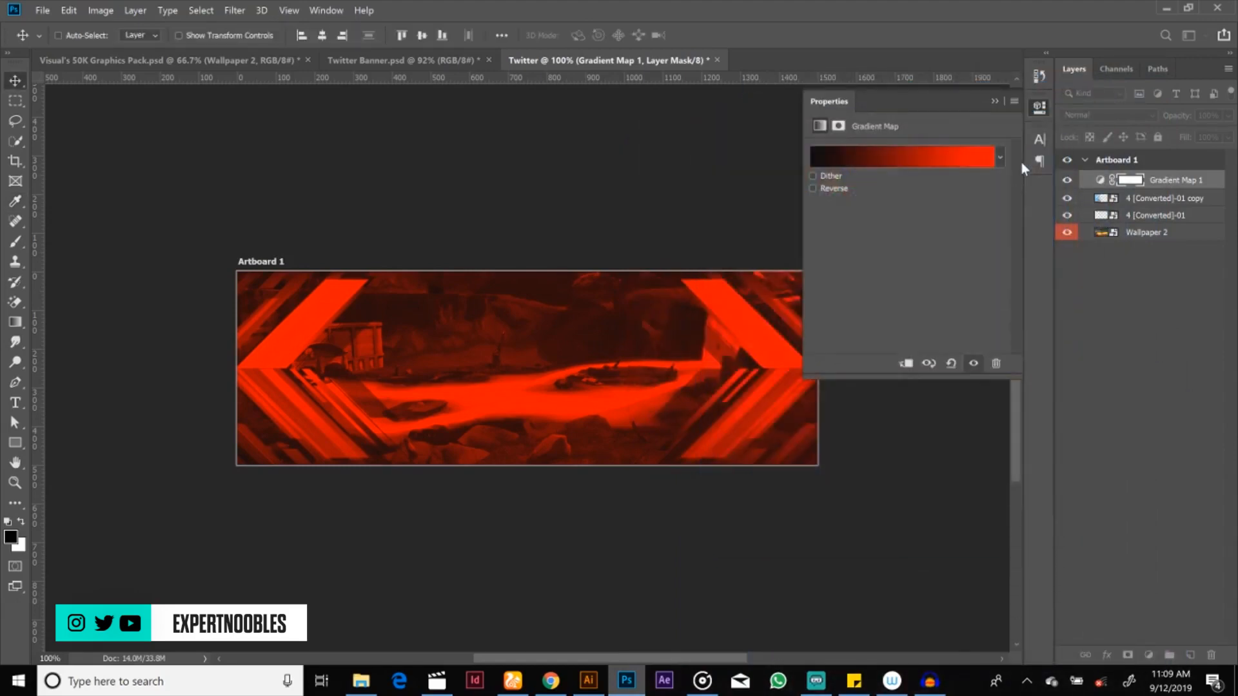
{"action": "left_click", "coordinate": [994, 102]}
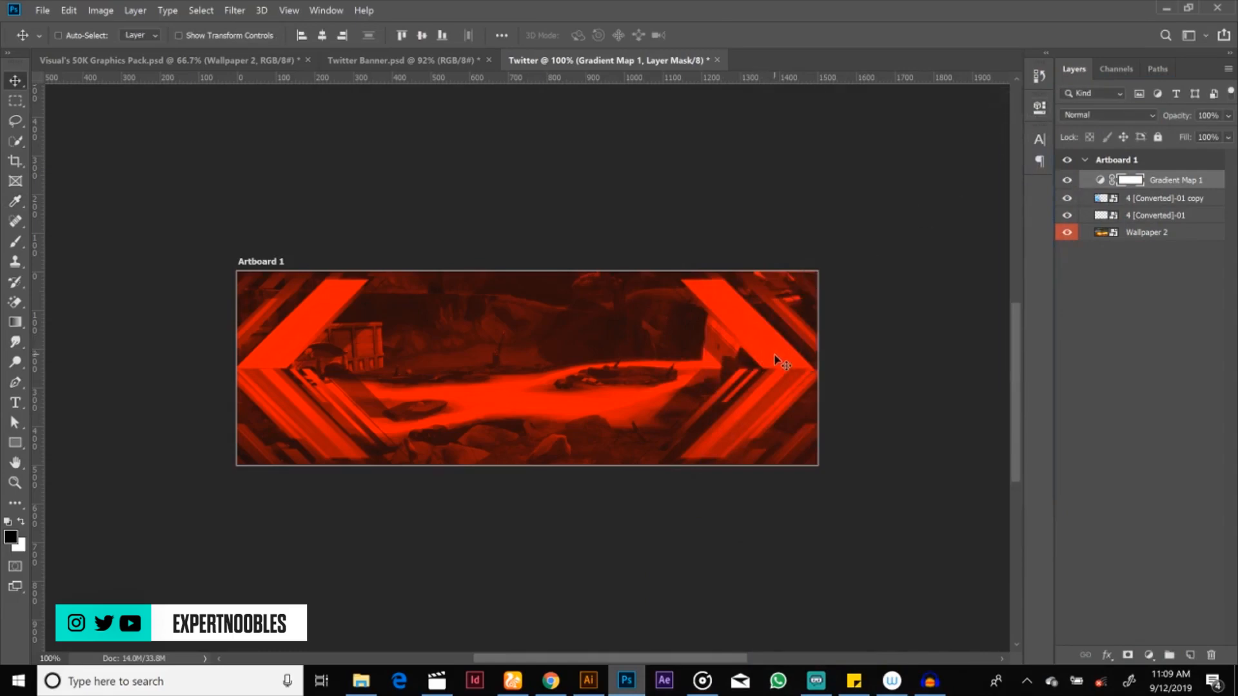
Step: Check Twitter Banner.psd for reference and add a blank layer directly above Wallpaper 2 in the Twitter document
{"action": "left_click", "coordinate": [1136, 238]}
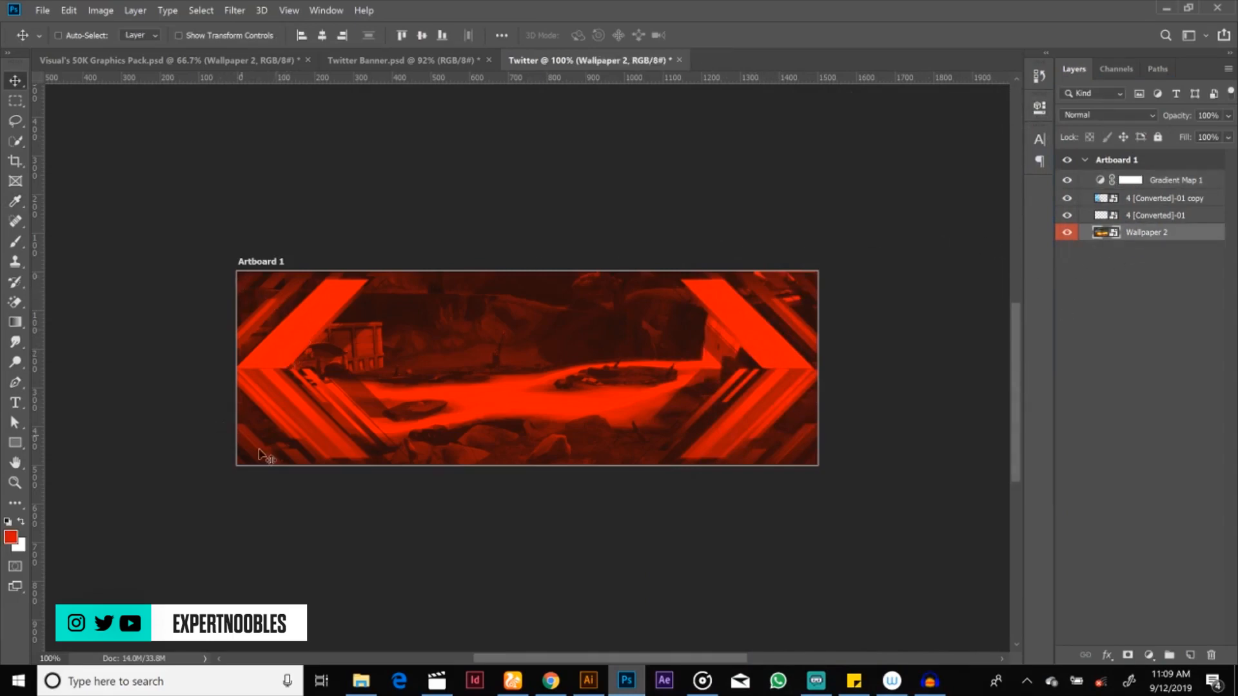
{"action": "left_click", "coordinate": [428, 61]}
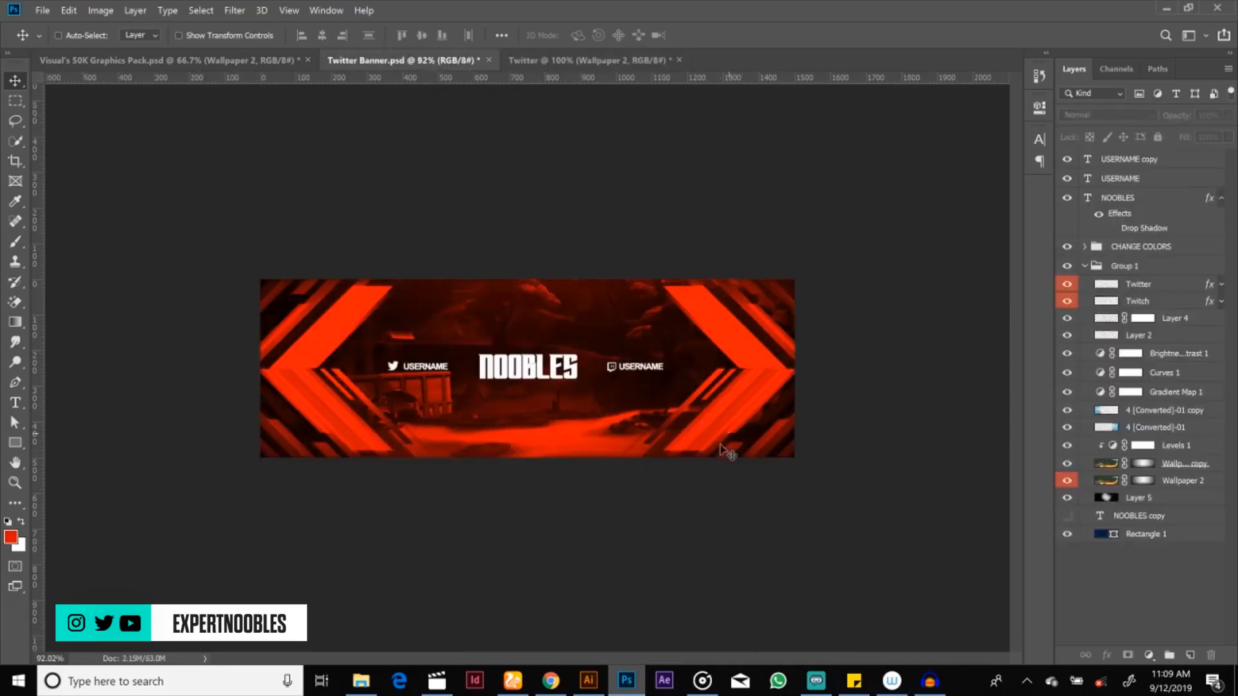
{"action": "left_click", "coordinate": [558, 63]}
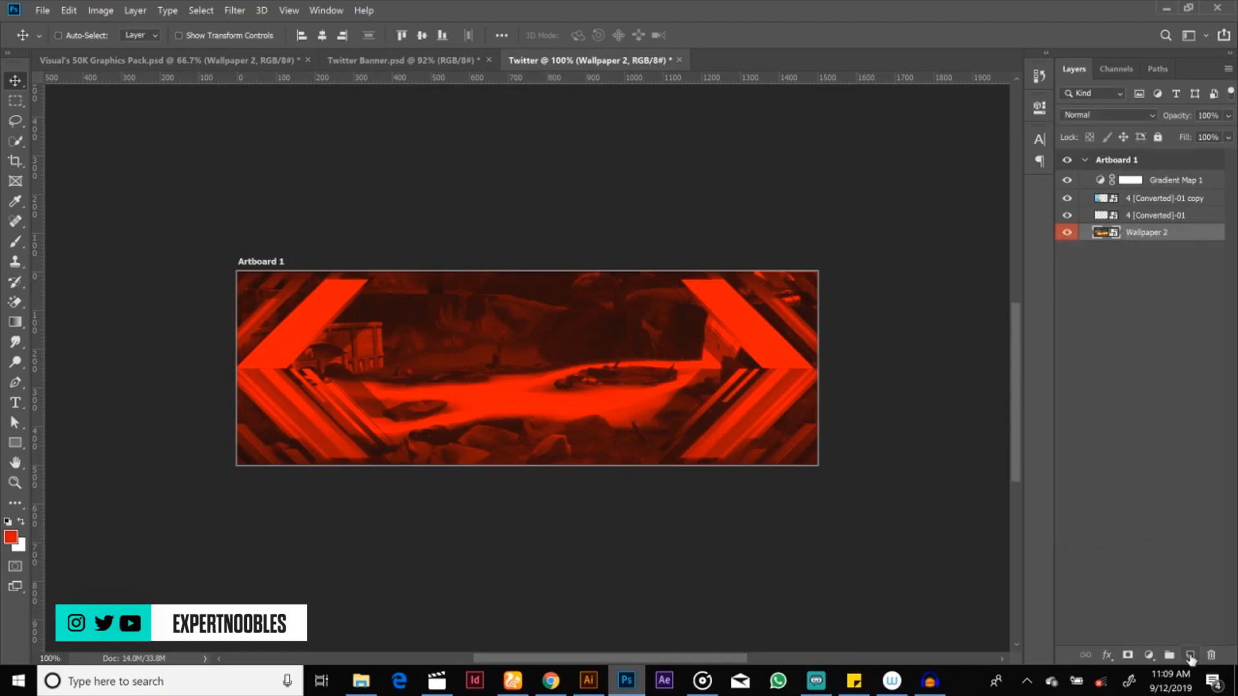
{"action": "left_click", "coordinate": [1190, 655]}
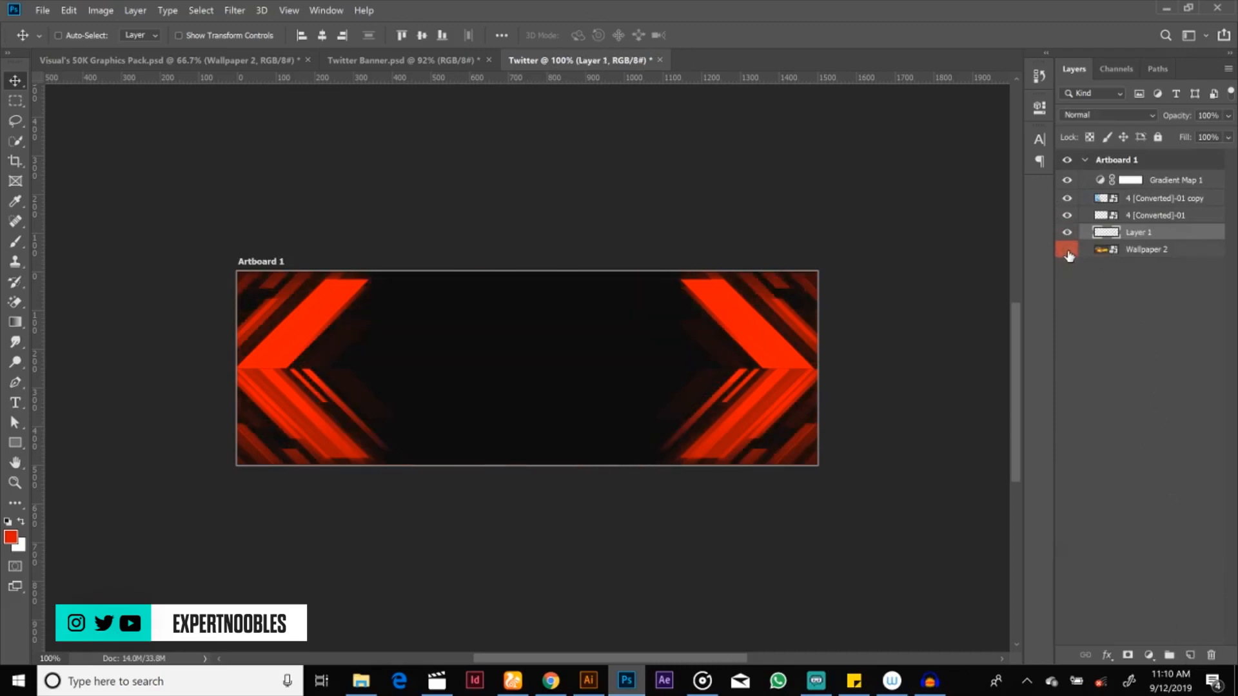
{"action": "left_click", "coordinate": [1067, 250]}
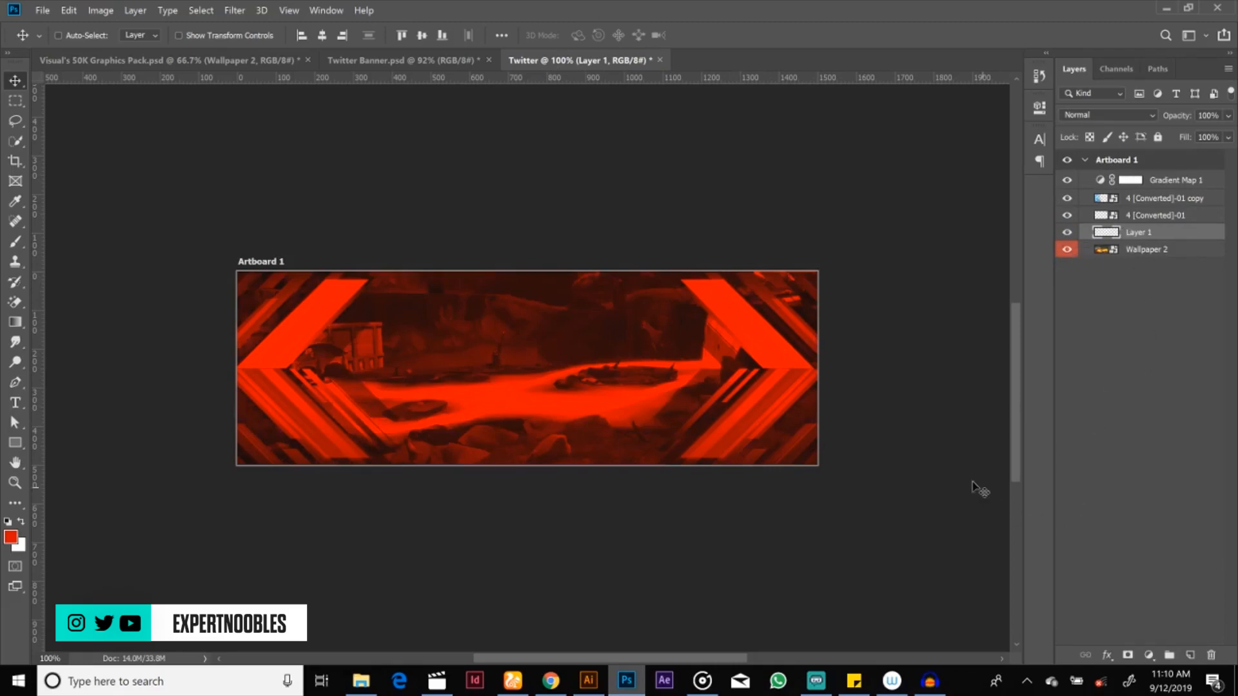
{"action": "left_click", "coordinate": [16, 243]}
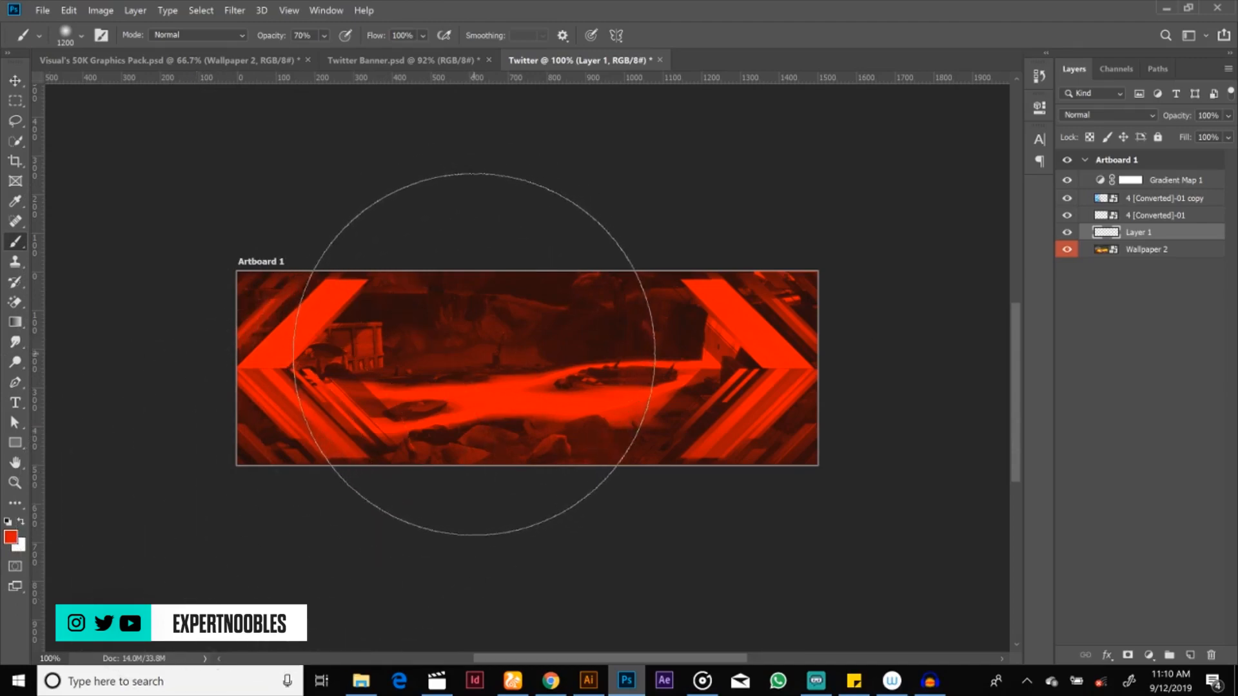
{"action": "left_click", "coordinate": [474, 356]}
{"action": "key", "text": "ctrl+z"}
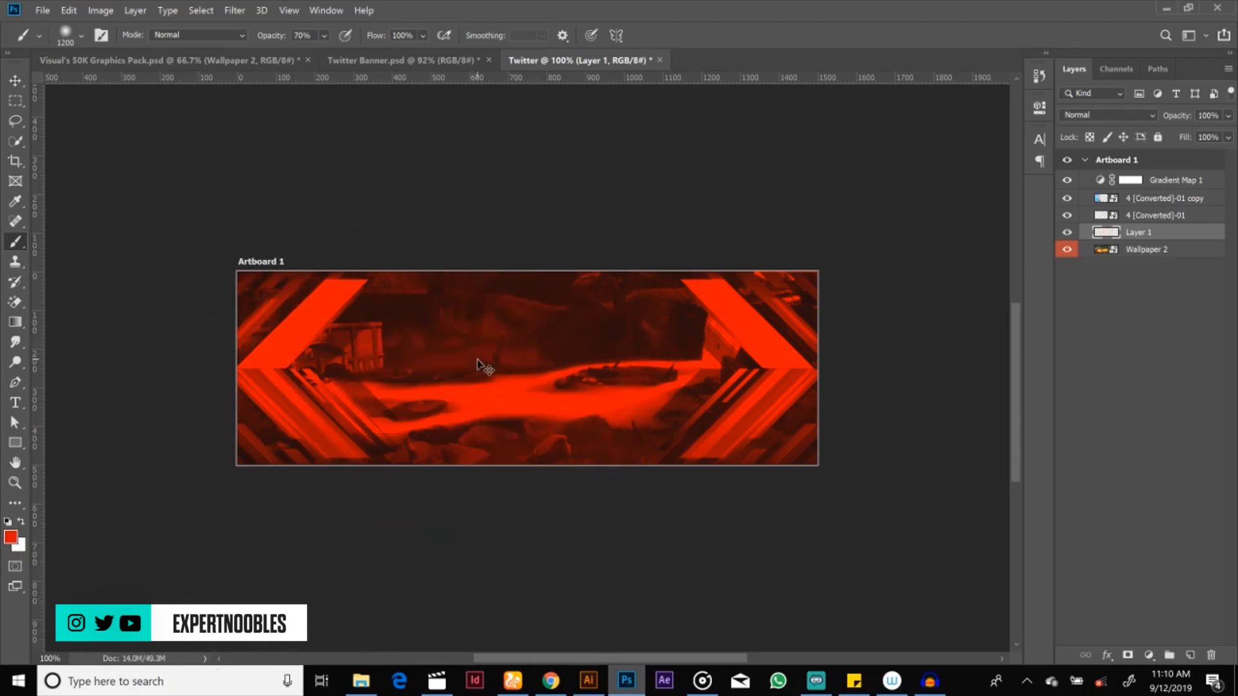
{"action": "left_click", "coordinate": [13, 539]}
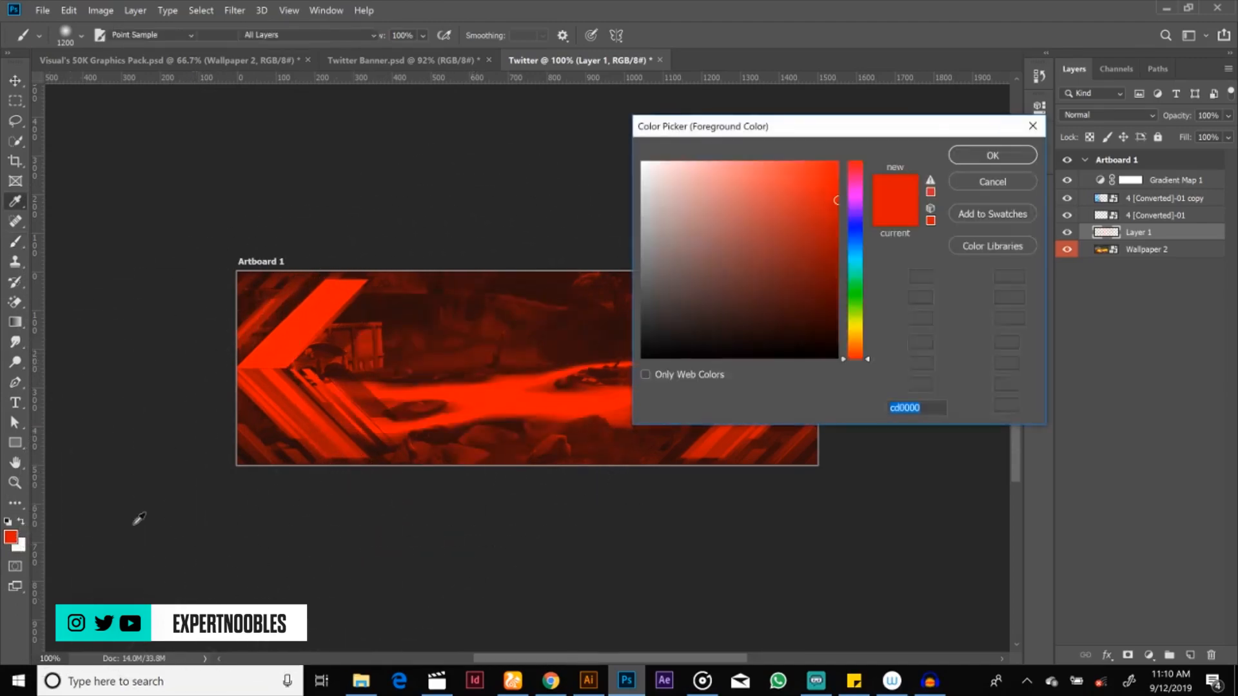
{"action": "key", "text": "Return"}
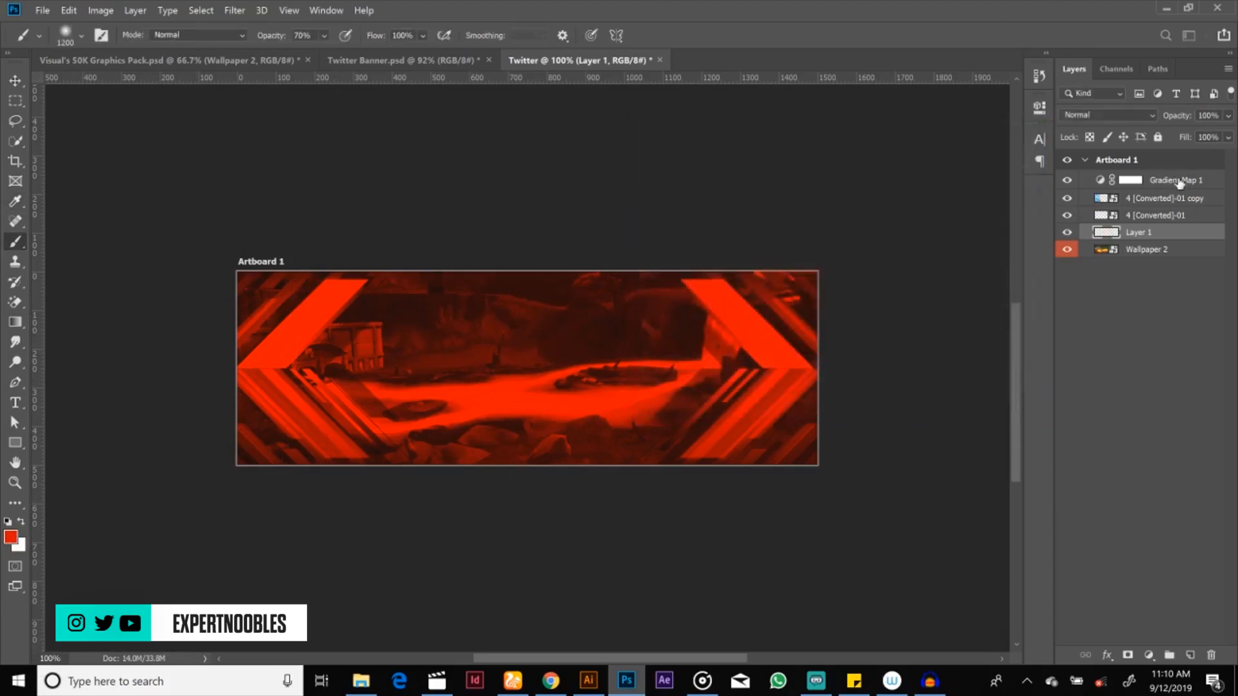
{"action": "left_click", "coordinate": [1180, 187]}
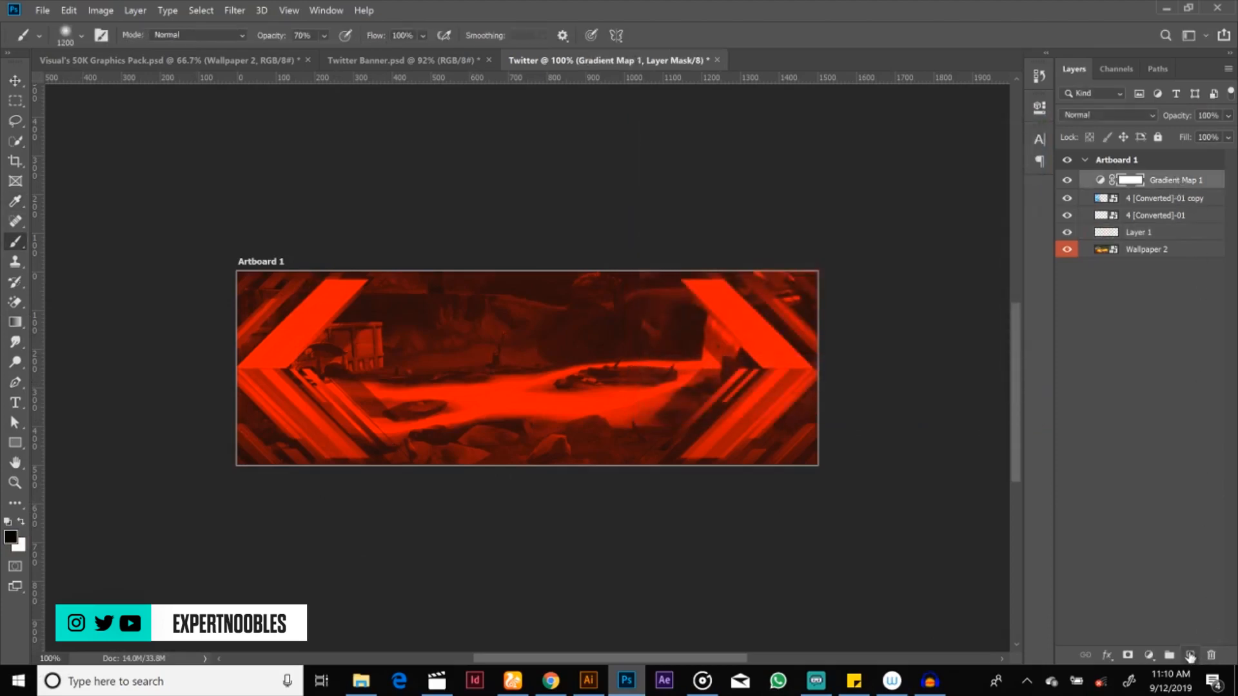
{"action": "left_click", "coordinate": [1190, 655]}
{"action": "left_click", "coordinate": [500, 354]}
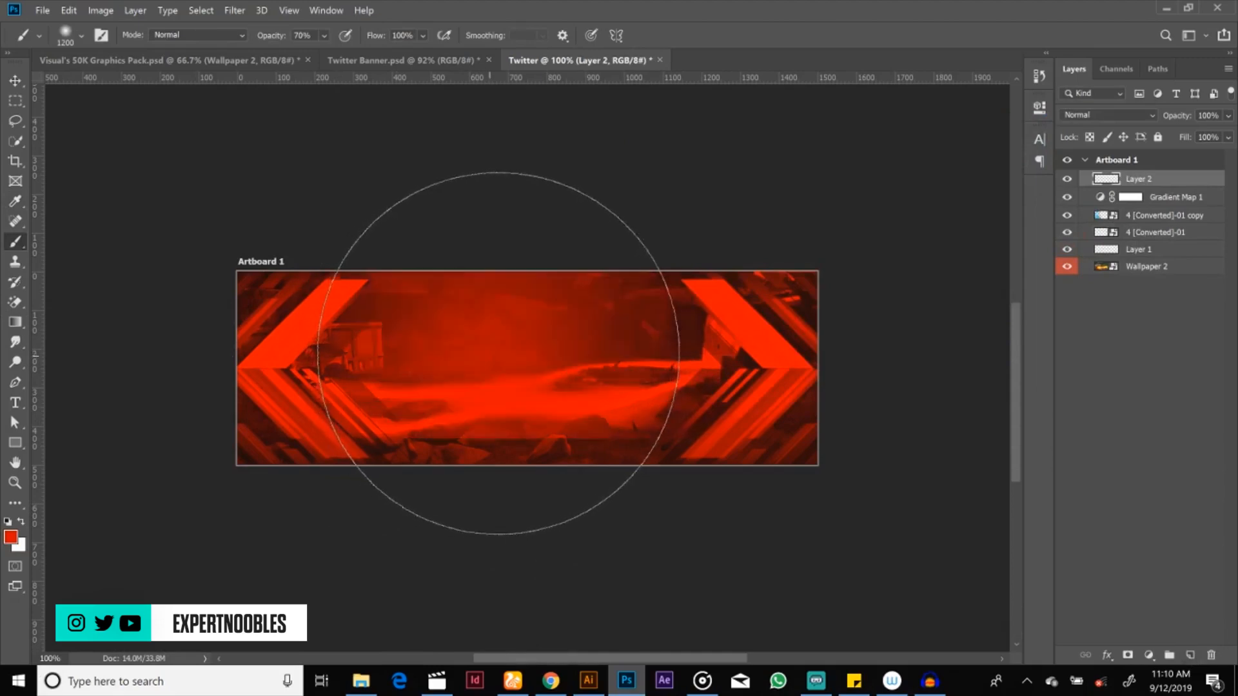
{"action": "key", "text": "ctrl+z"}
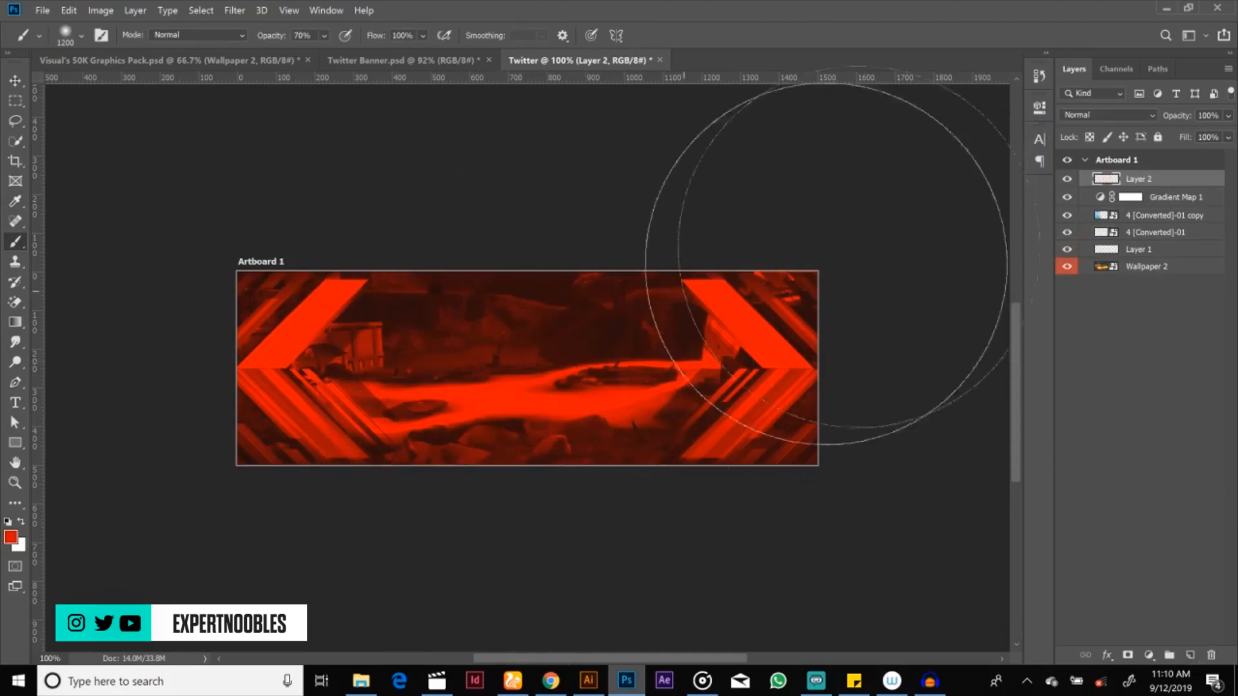
{"action": "key", "text": "Delete"}
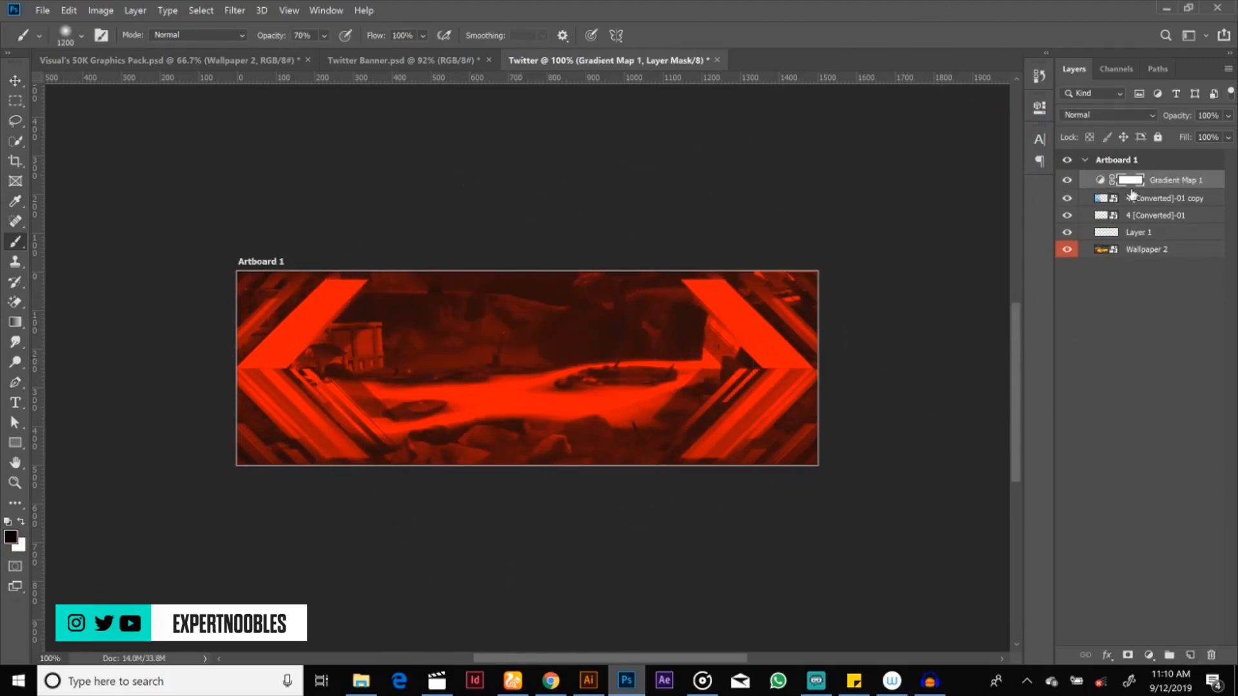
Step: Make Layer 1 active for painting with the Brush tool and set the foreground colour to black 000000
{"action": "left_click", "coordinate": [1140, 238]}
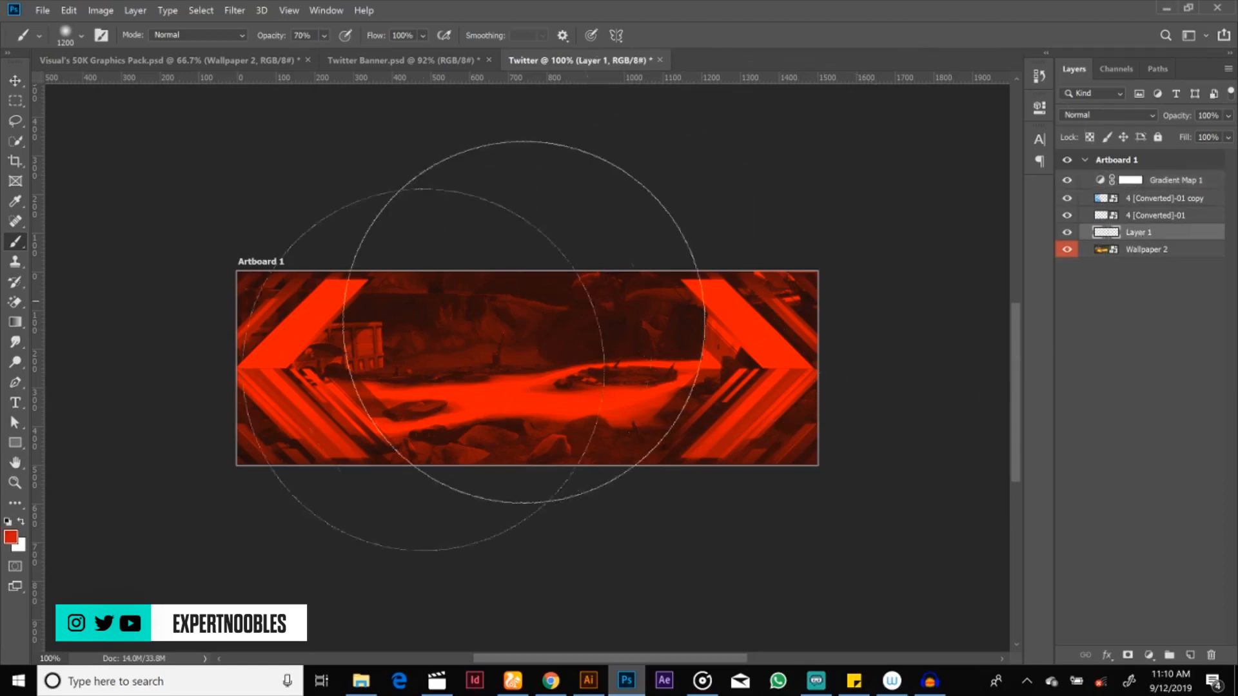
{"action": "left_click", "coordinate": [14, 540]}
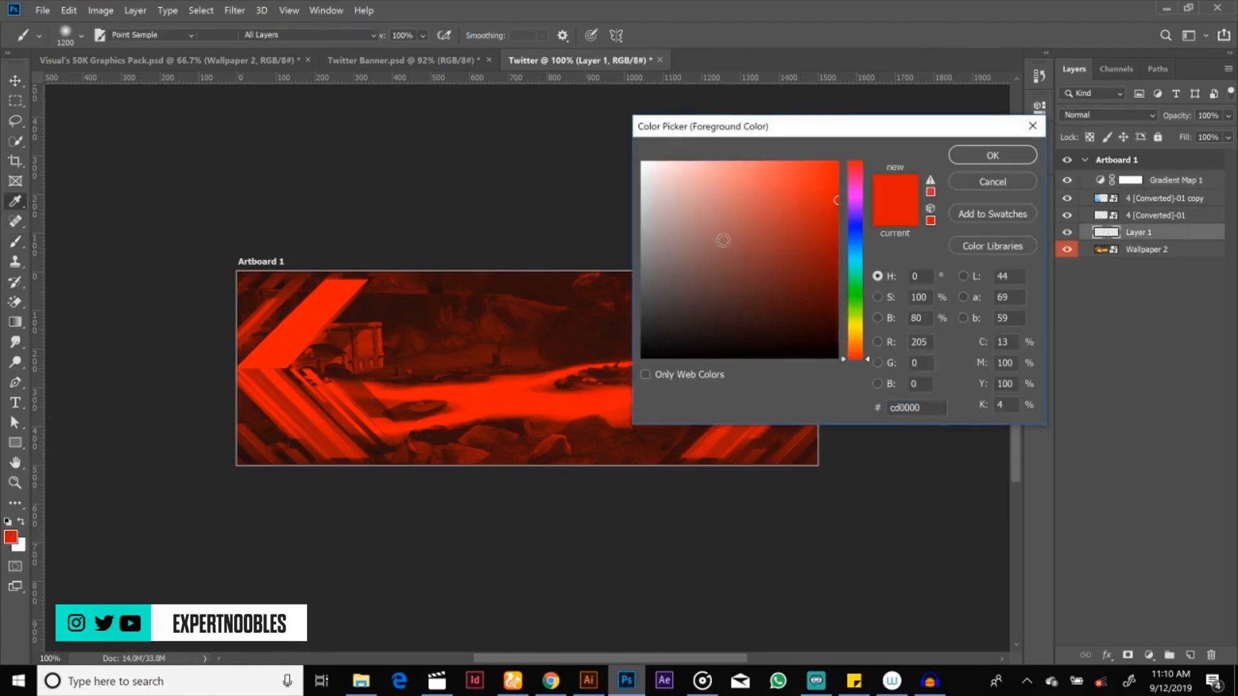
{"action": "left_click_drag", "start_coordinate": [655, 324], "coordinate": [637, 369]}
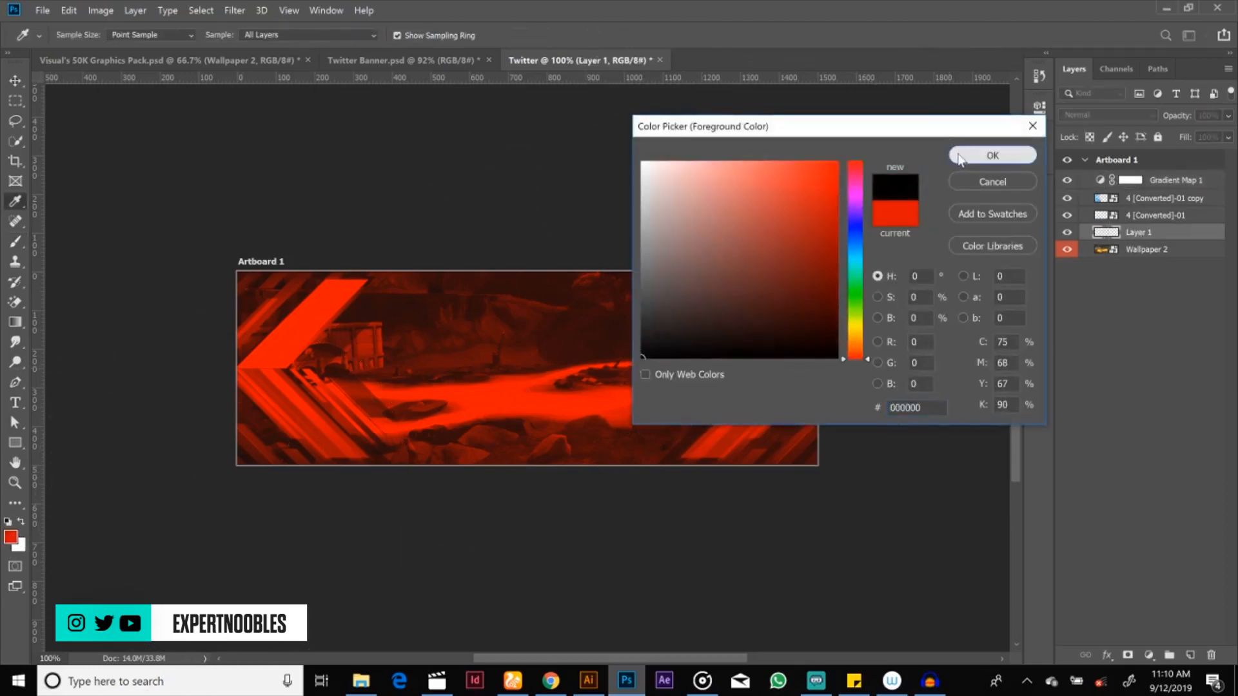
{"action": "left_click", "coordinate": [992, 155]}
{"action": "key", "text": "b"}
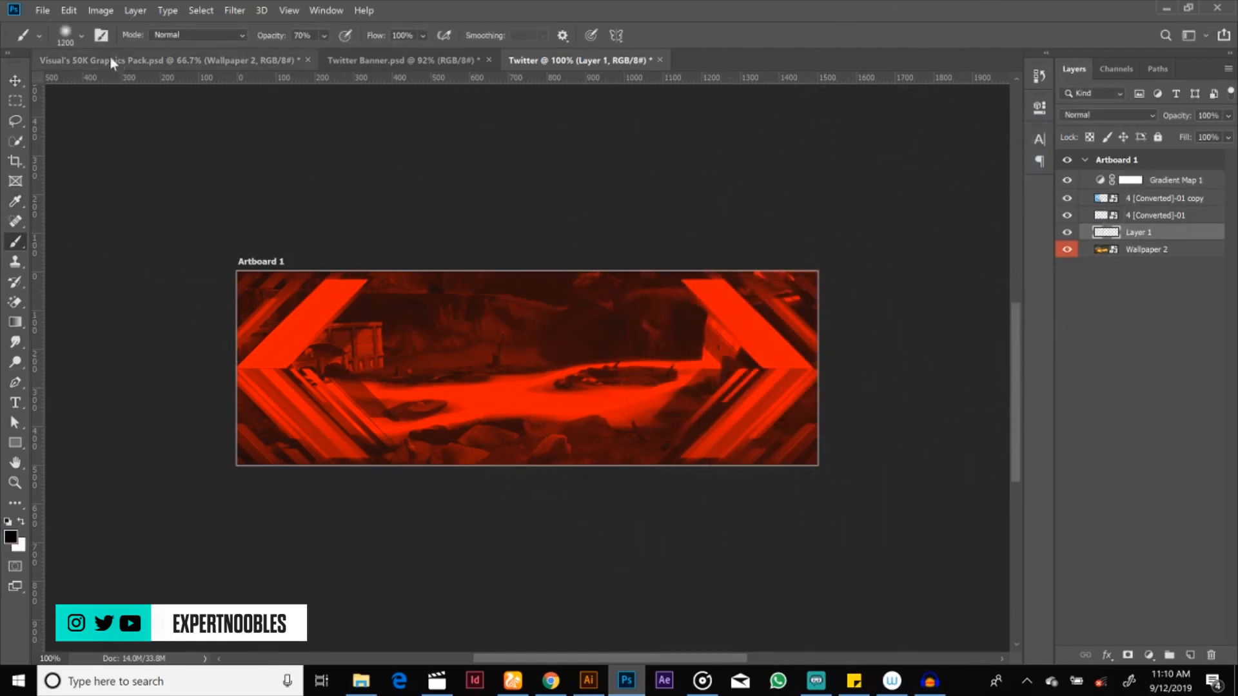
Step: Set the soft round brush size to about 448 px and paint black along the banner's right and left edges on Layer 1
{"action": "left_click", "coordinate": [81, 36]}
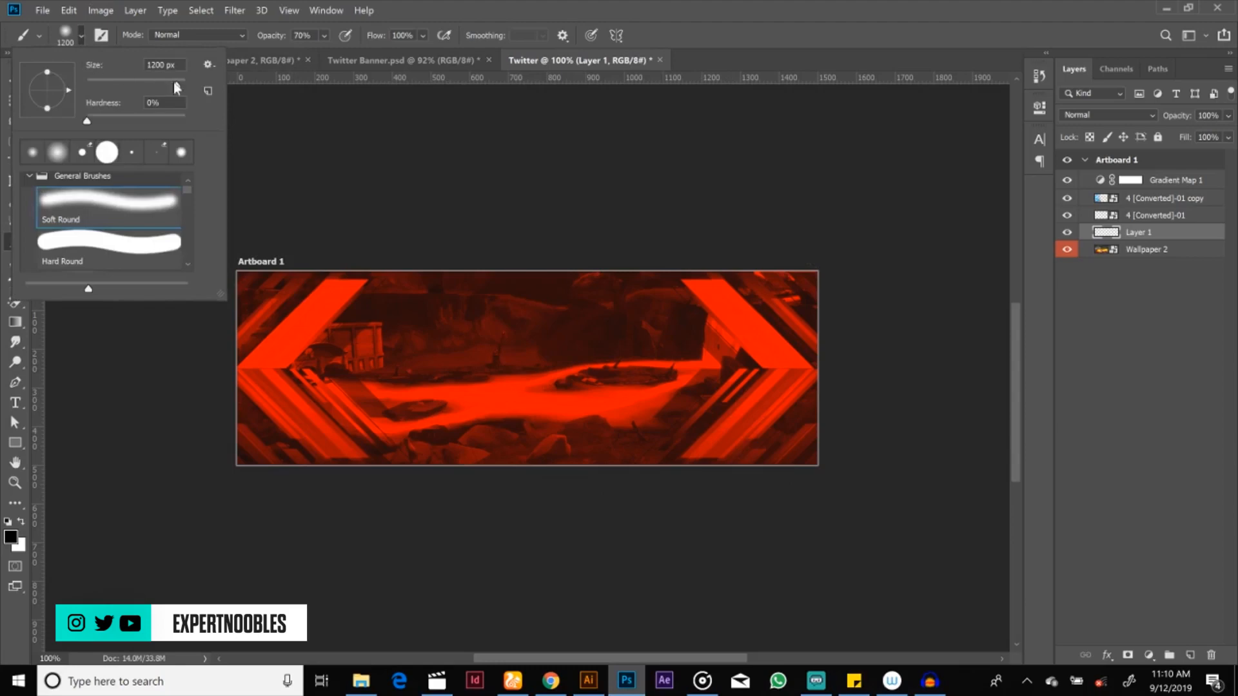
{"action": "left_click_drag", "start_coordinate": [176, 87], "coordinate": [142, 88]}
{"action": "left_click_drag", "start_coordinate": [151, 88], "coordinate": [155, 88]}
{"action": "left_click_drag", "start_coordinate": [166, 89], "coordinate": [173, 87]}
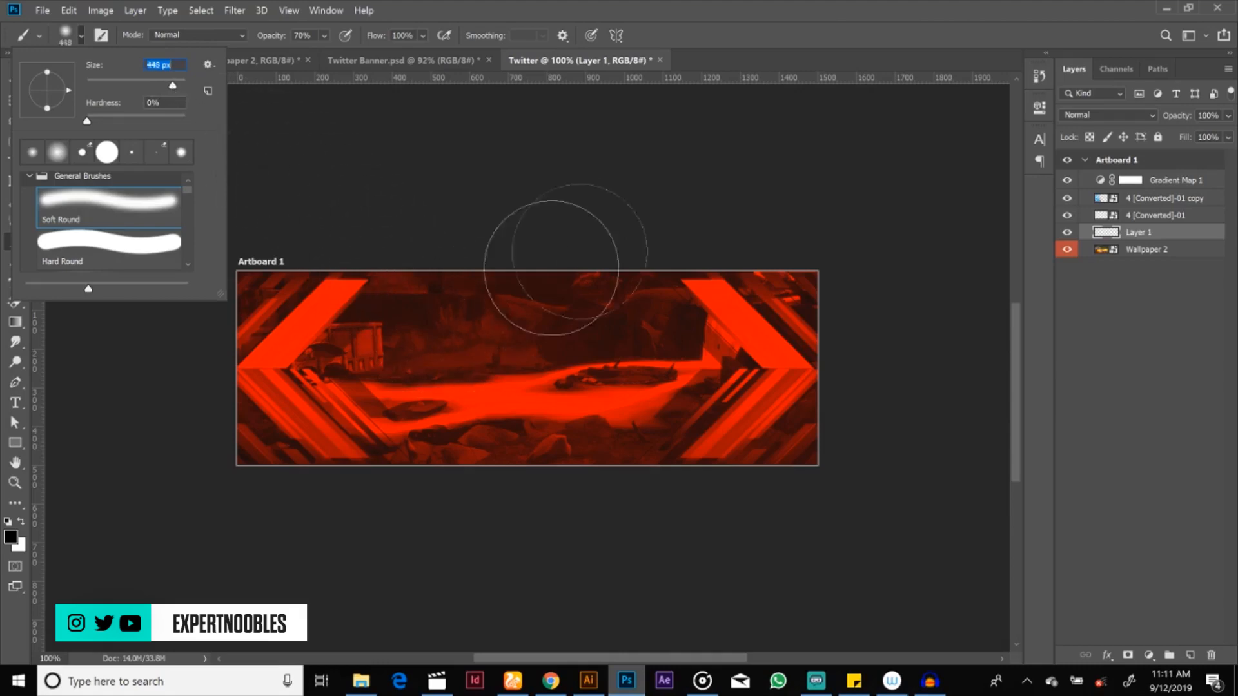
{"action": "left_click", "coordinate": [783, 40]}
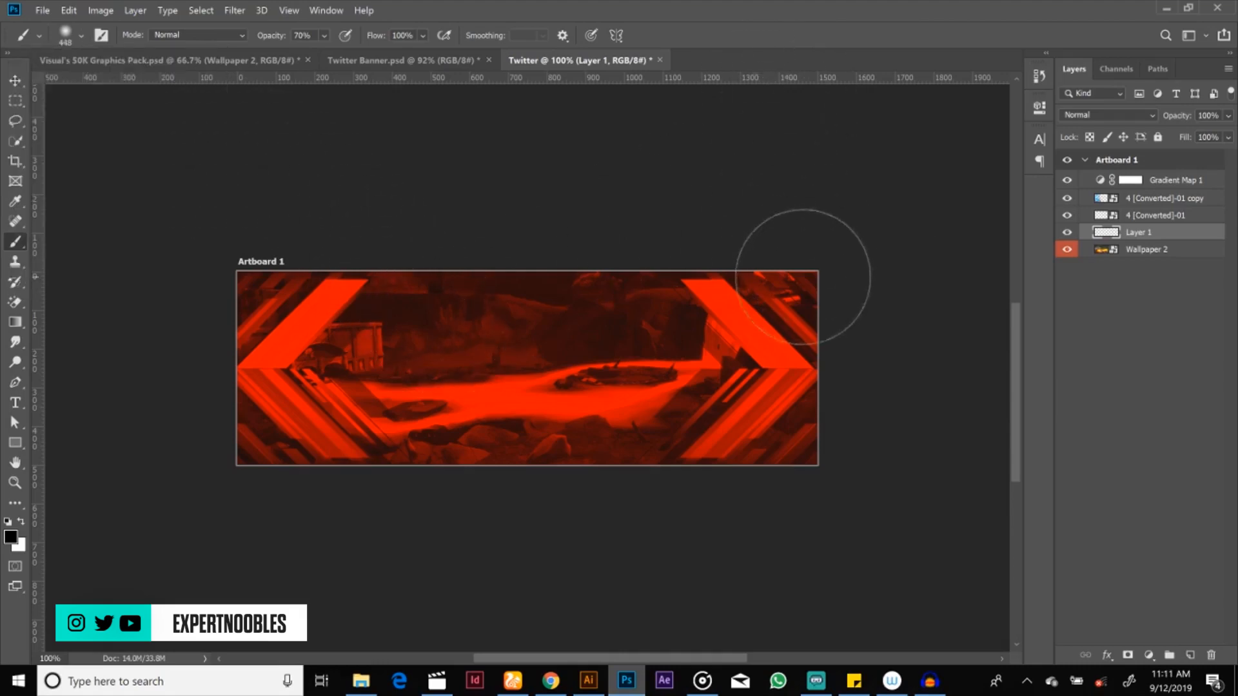
{"action": "mouse_move", "coordinate": [808, 280]}
{"action": "left_mouse_down"}
{"action": "mouse_move", "coordinate": [791, 262]}
{"action": "mouse_move", "coordinate": [856, 394]}
{"action": "mouse_move", "coordinate": [827, 550]}
{"action": "left_mouse_up"}
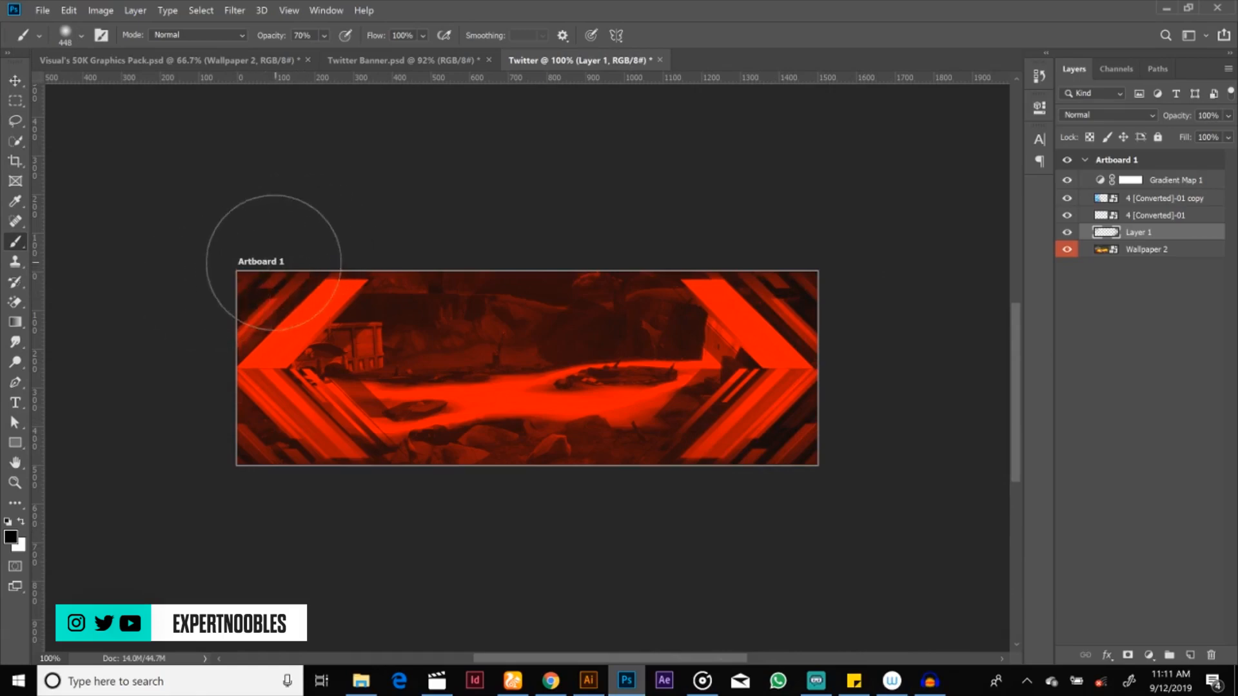
{"action": "left_click_drag", "start_coordinate": [205, 341], "coordinate": [219, 456]}
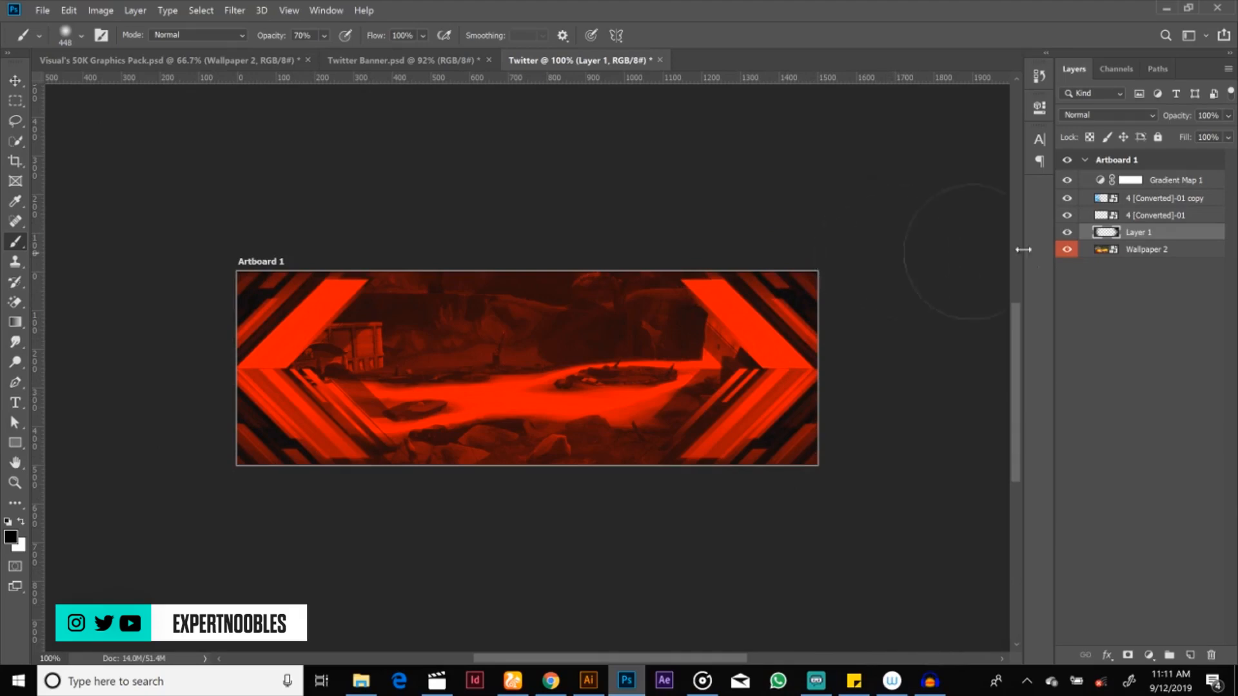
Step: Add a Curves adjustment layer above Gradient Map 1 and pull its highlight and shadow points below the diagonal to darken the banner
{"action": "left_click", "coordinate": [1160, 183]}
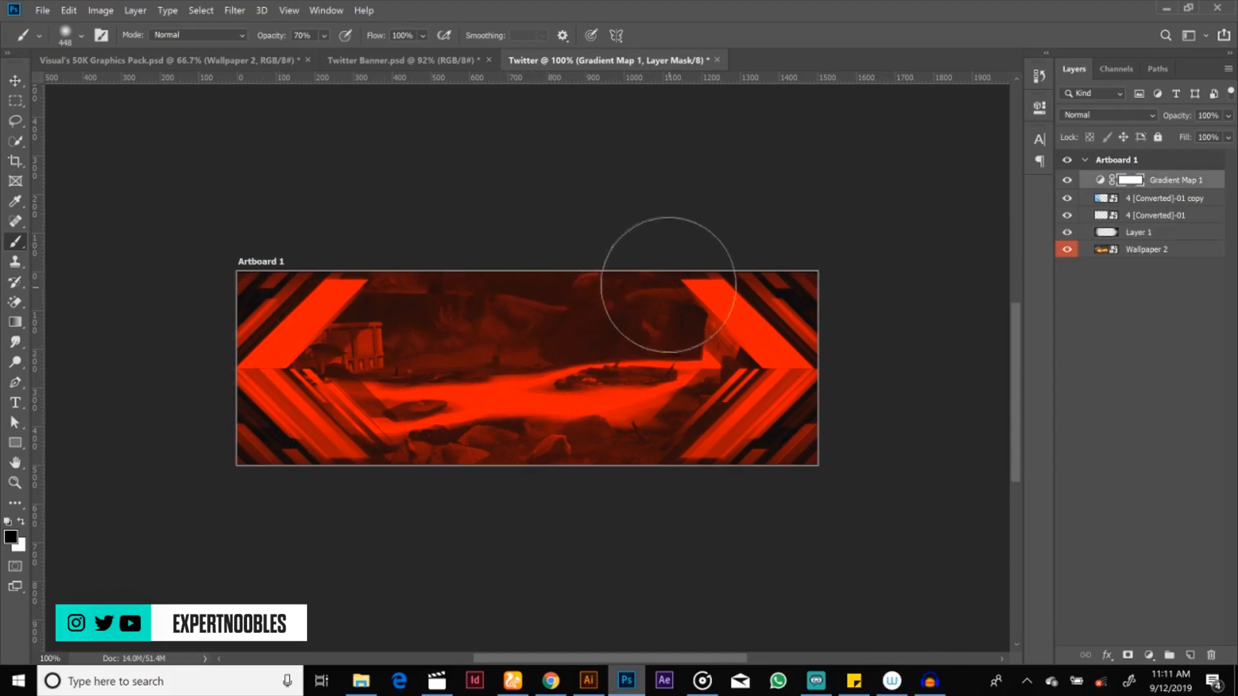
{"action": "left_click", "coordinate": [1148, 656]}
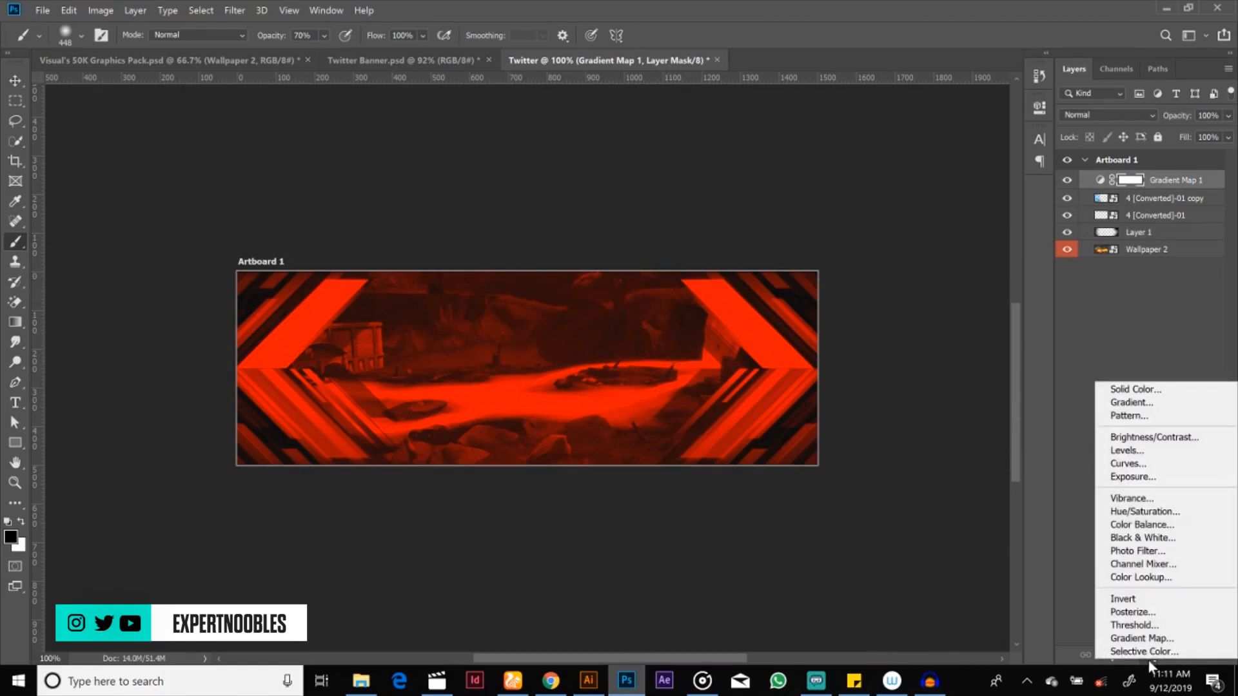
{"action": "left_click", "coordinate": [1138, 465]}
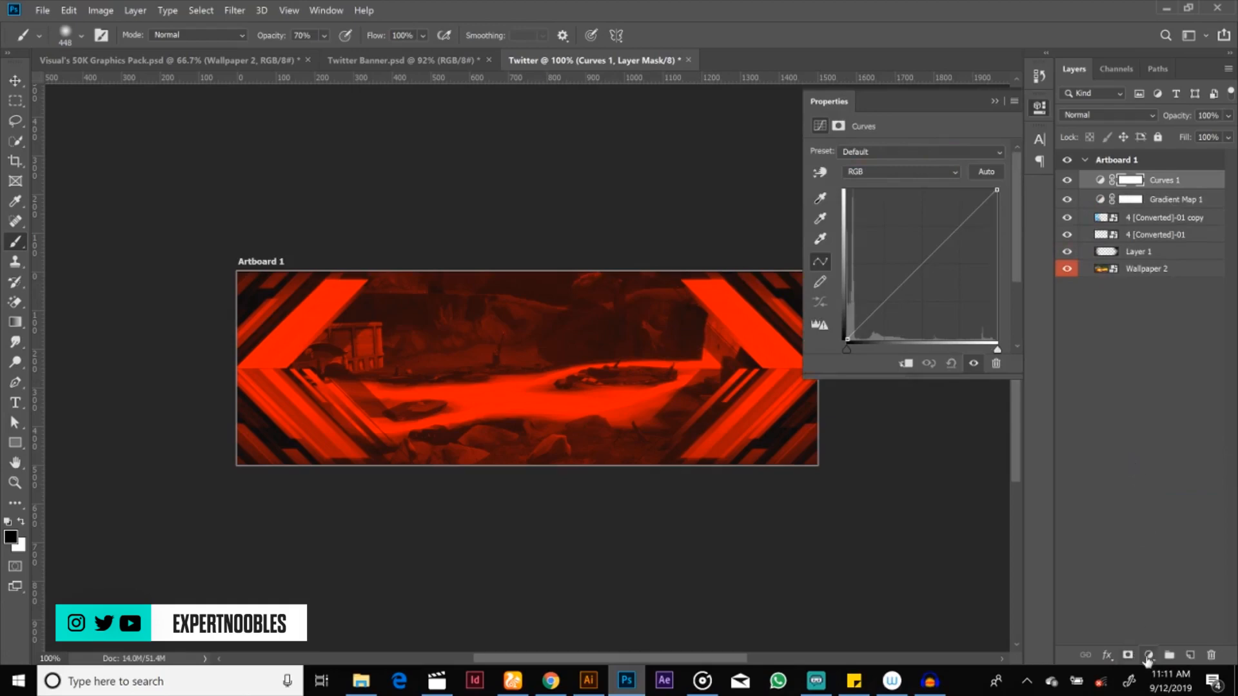
{"action": "left_click", "coordinate": [1148, 655]}
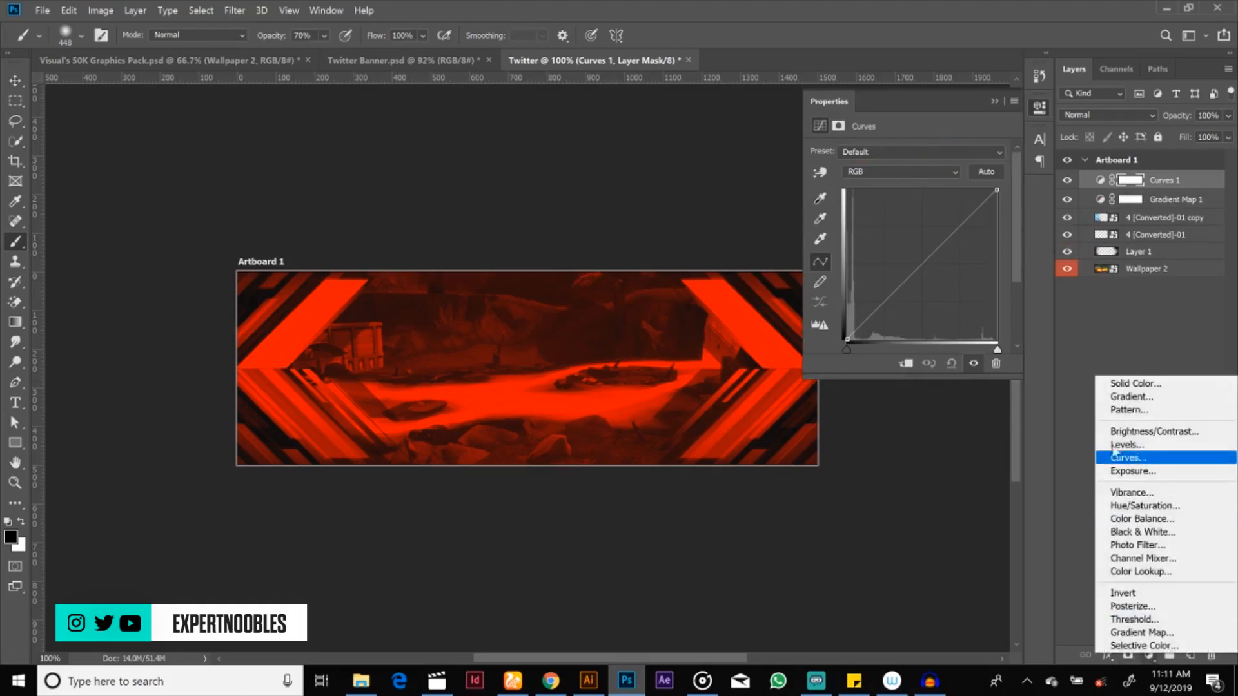
{"action": "left_click", "coordinate": [972, 210]}
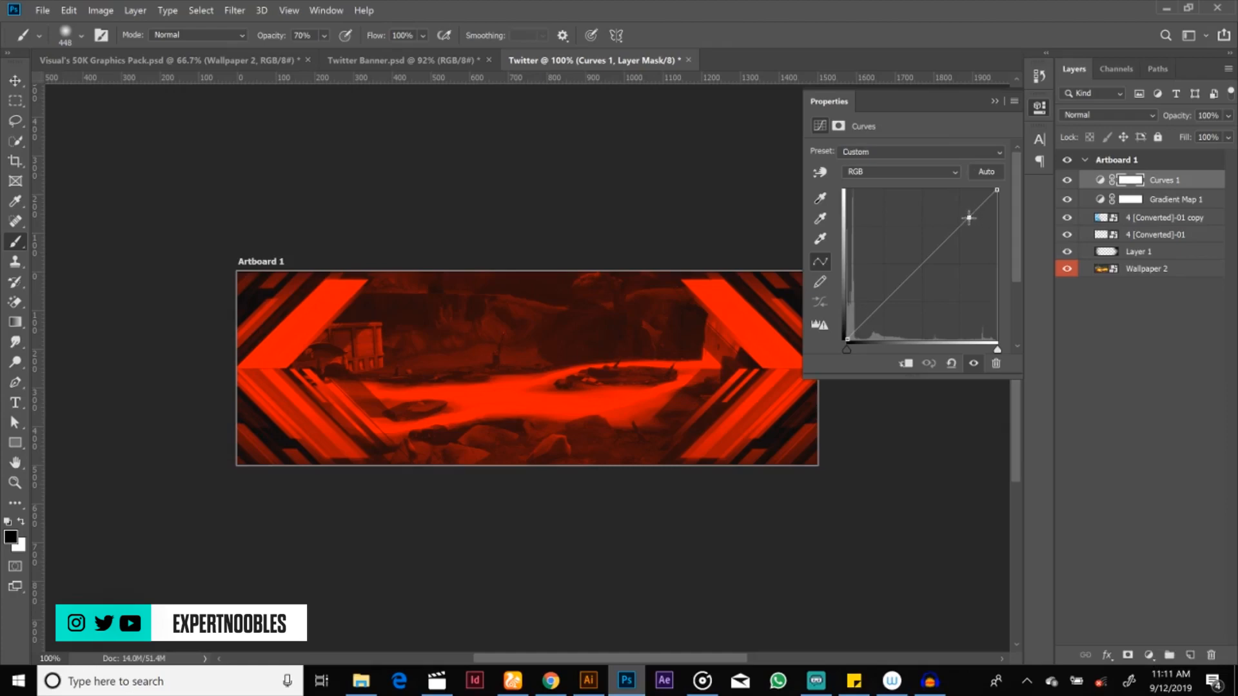
{"action": "left_click_drag", "start_coordinate": [969, 218], "coordinate": [978, 223]}
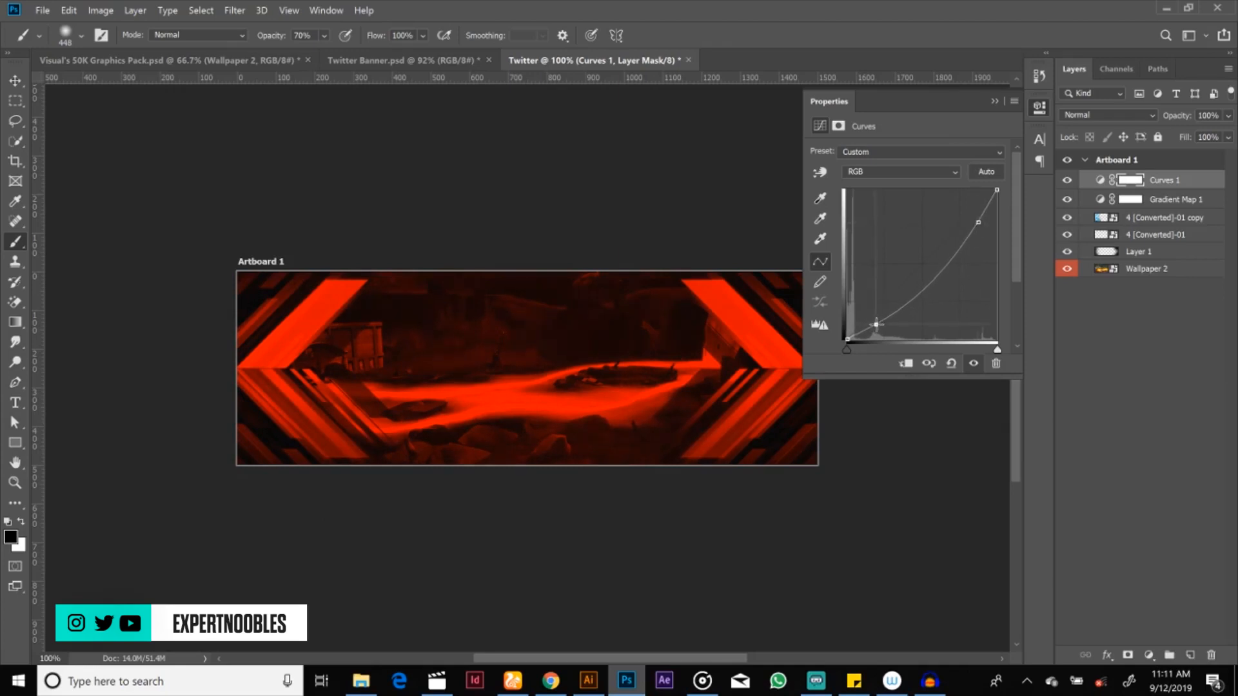
{"action": "mouse_move", "coordinate": [876, 324]}
{"action": "left_mouse_down"}
{"action": "mouse_move", "coordinate": [877, 292]}
{"action": "mouse_move", "coordinate": [893, 323]}
{"action": "left_mouse_up"}
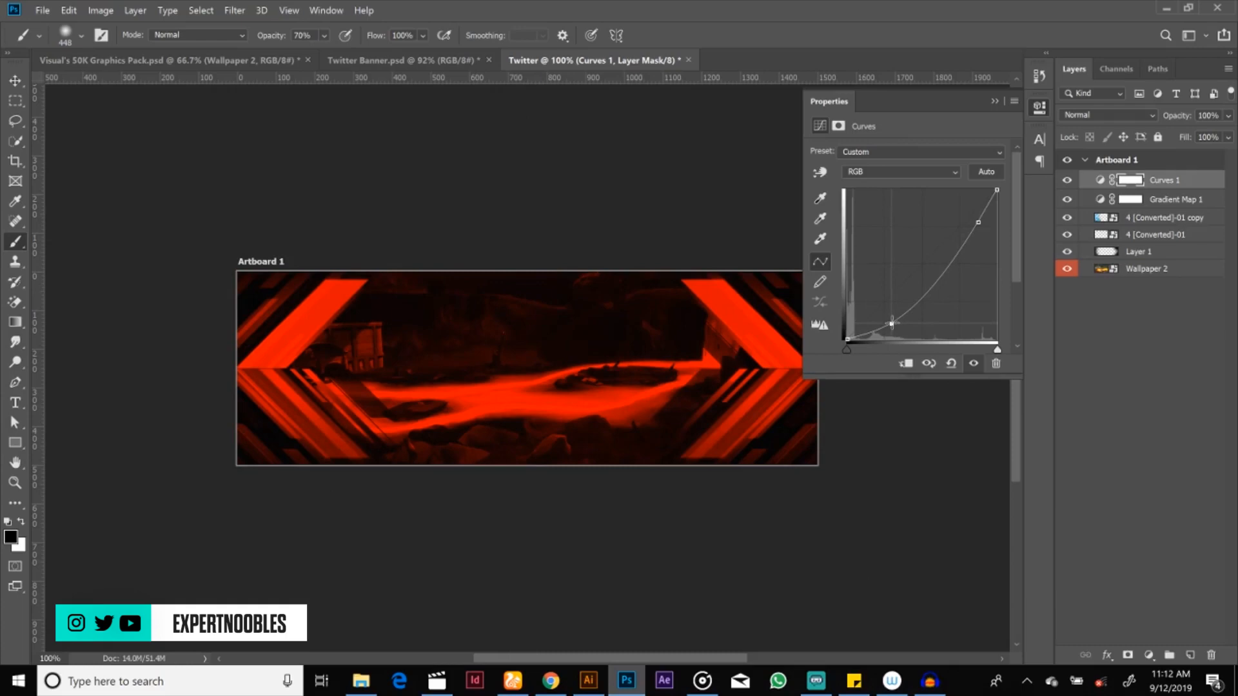
{"action": "left_click", "coordinate": [995, 101]}
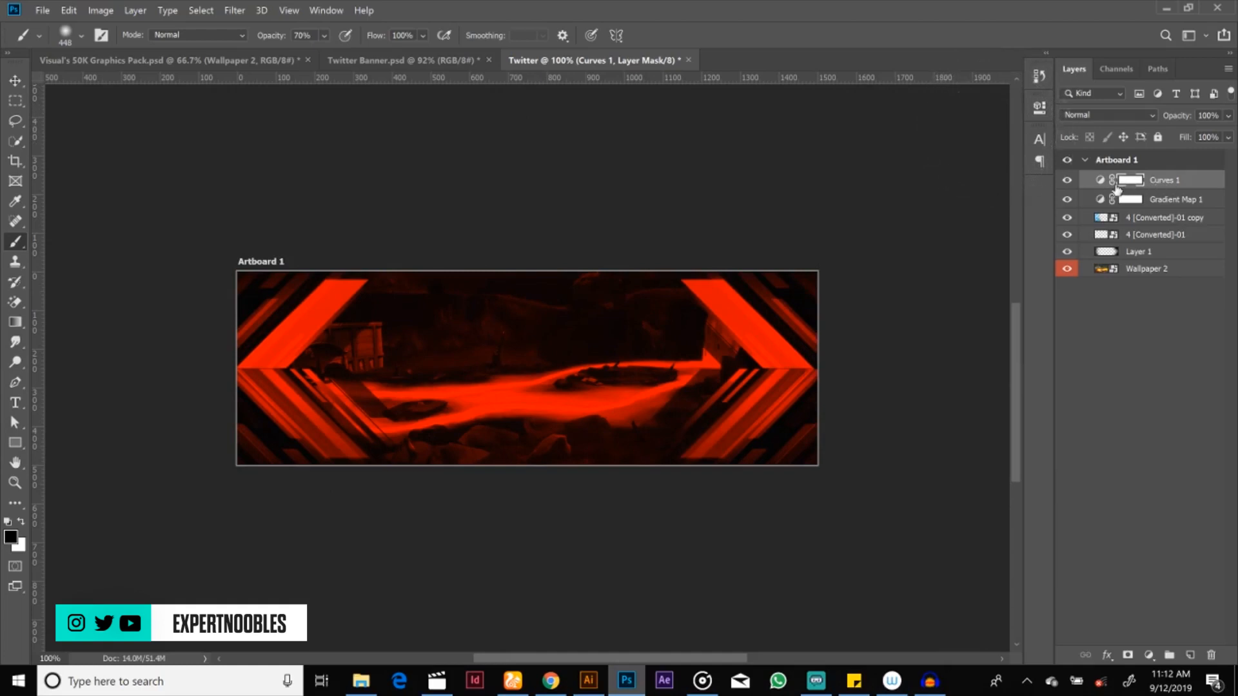
Step: Add a Brightness/Contrast adjustment layer above Curves 1 with brightness 66 and a slight contrast increase
{"action": "left_click", "coordinate": [1148, 655]}
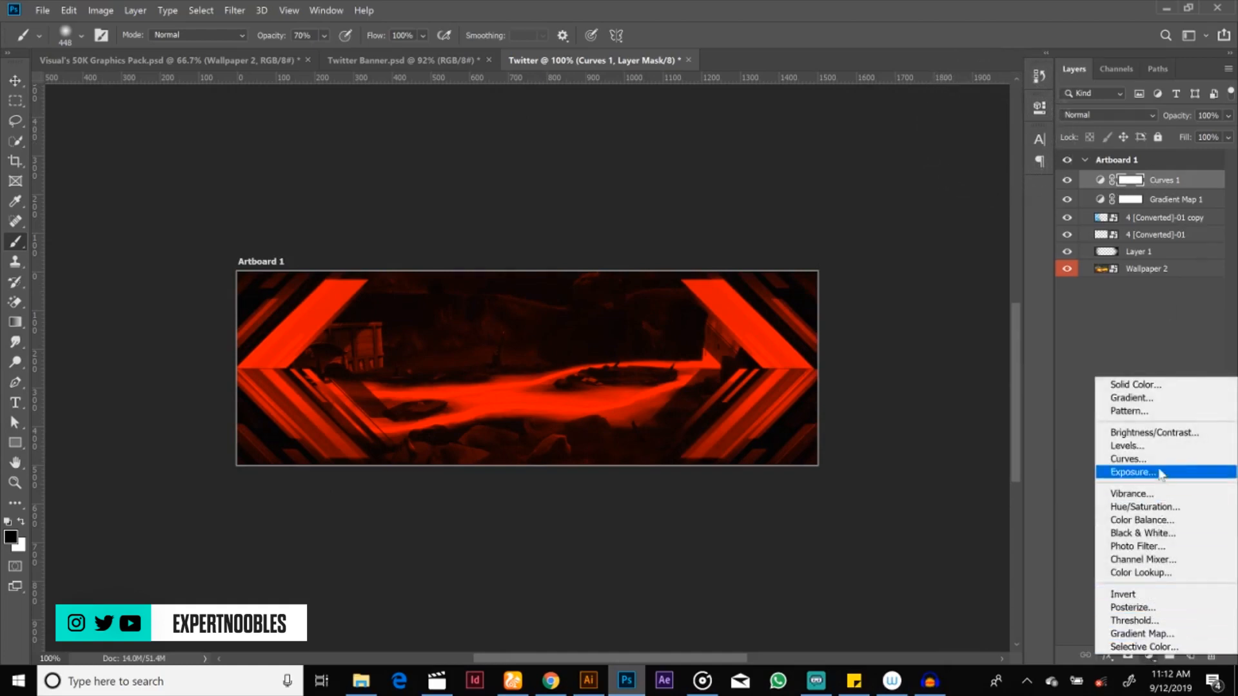
{"action": "left_click", "coordinate": [1146, 434]}
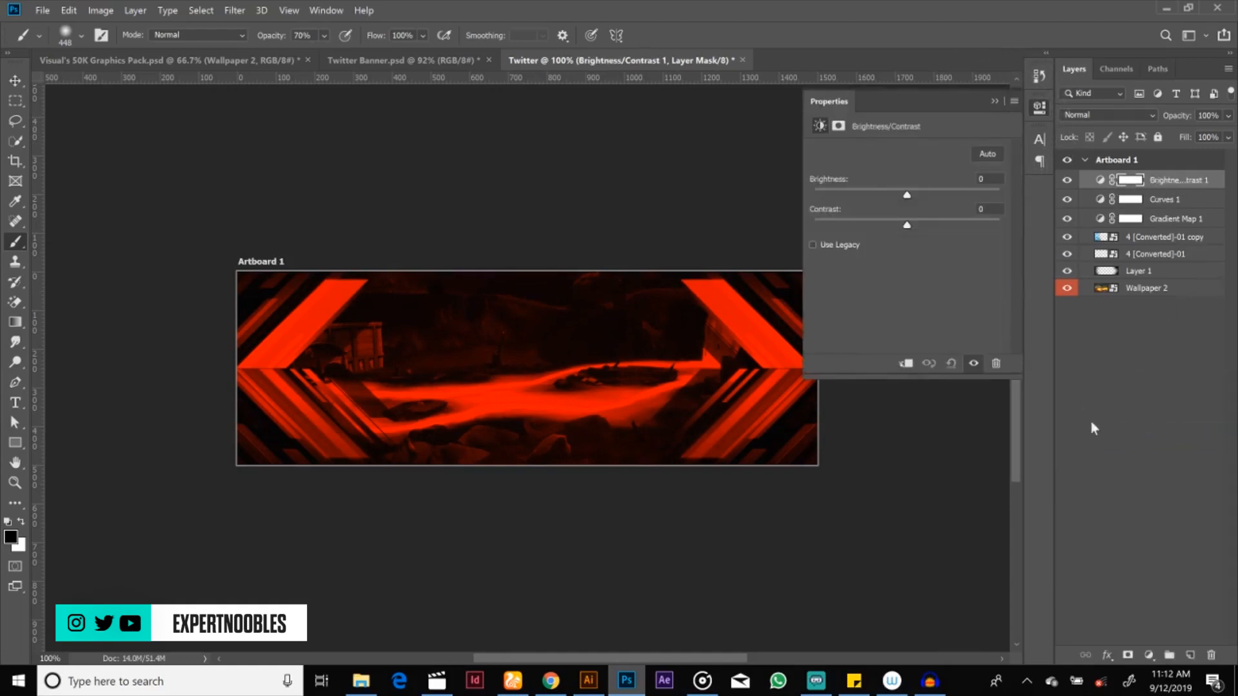
{"action": "left_click_drag", "start_coordinate": [910, 198], "coordinate": [954, 192]}
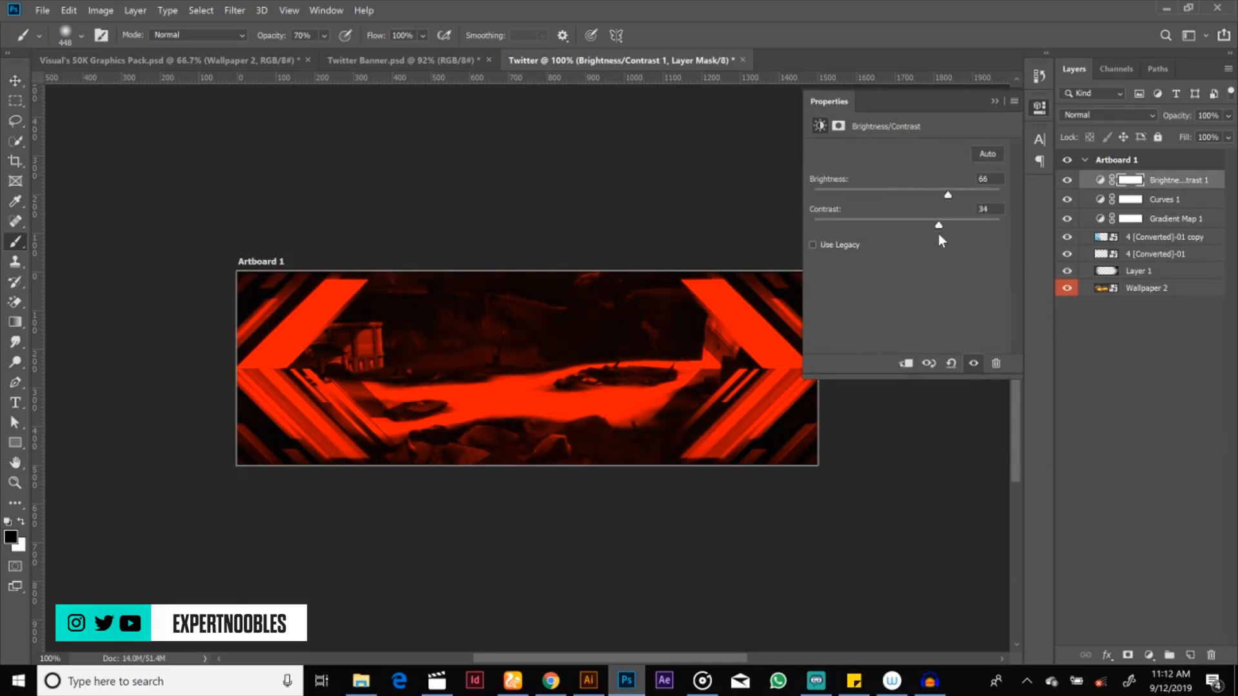
{"action": "left_click_drag", "start_coordinate": [939, 235], "coordinate": [923, 232]}
{"action": "left_click", "coordinate": [994, 101]}
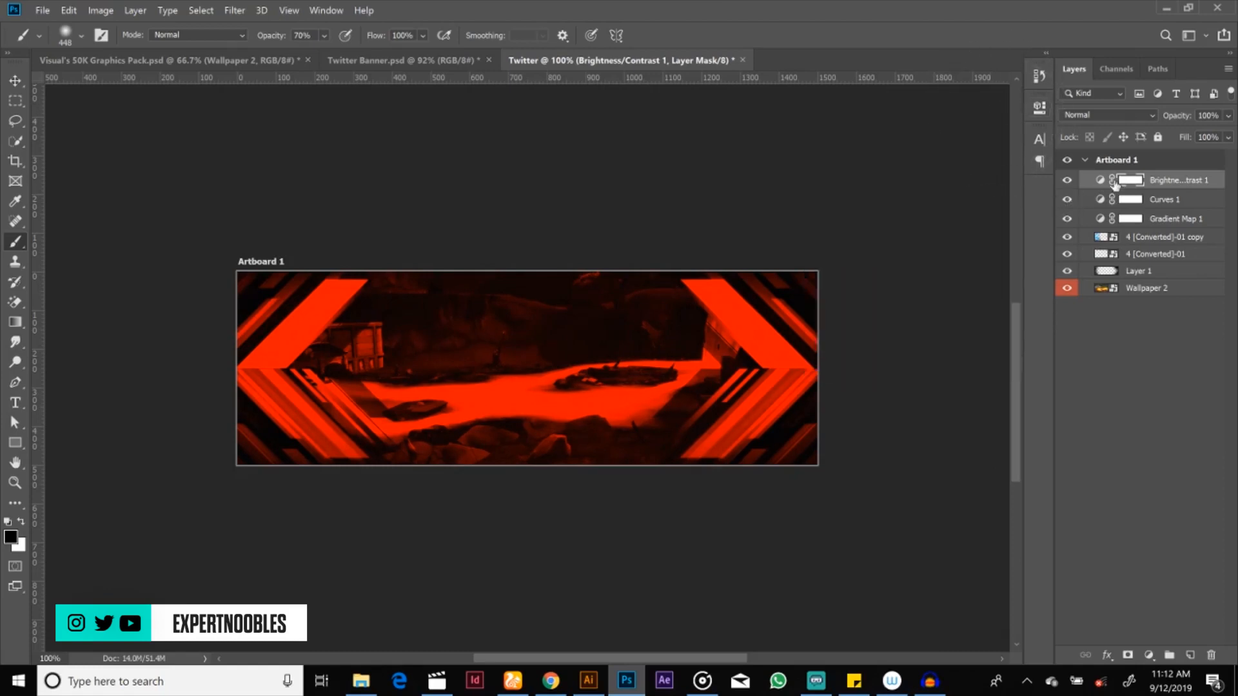
{"action": "left_click", "coordinate": [1154, 187]}
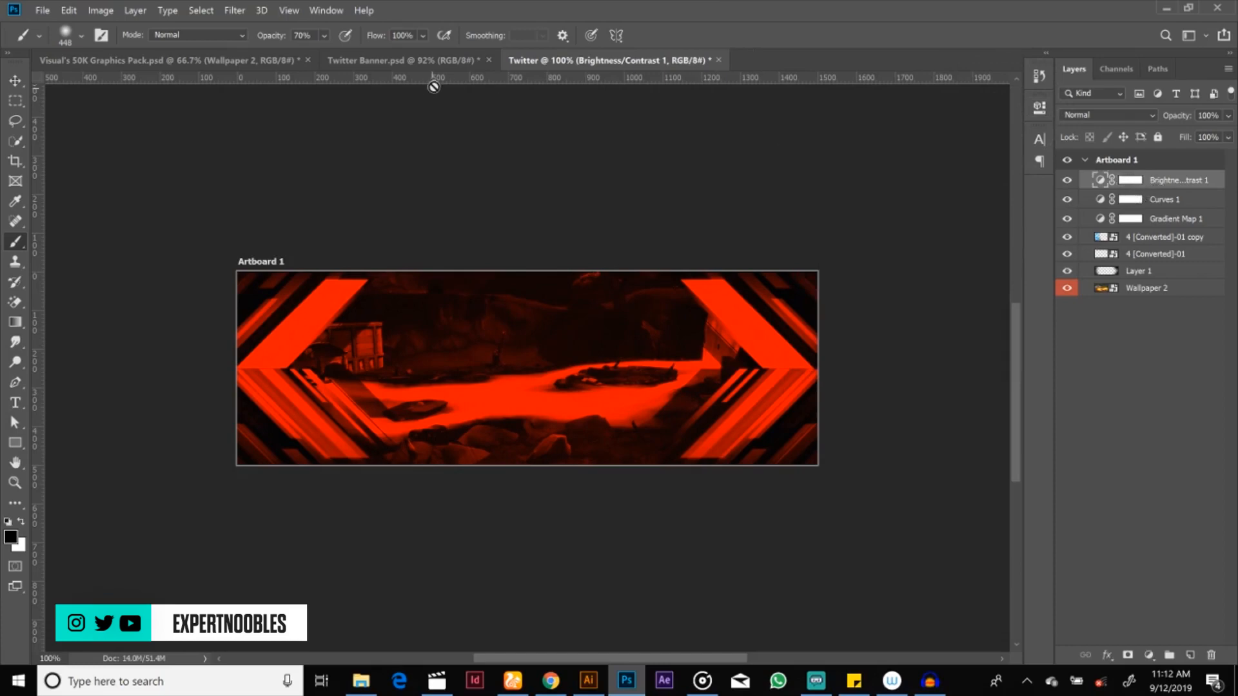
Step: Shift Wallpaper 2 downward, using Twitter Banner.psd as reference, so its trees show at the top and the bright path lies near the lower edge
{"action": "left_click", "coordinate": [438, 64]}
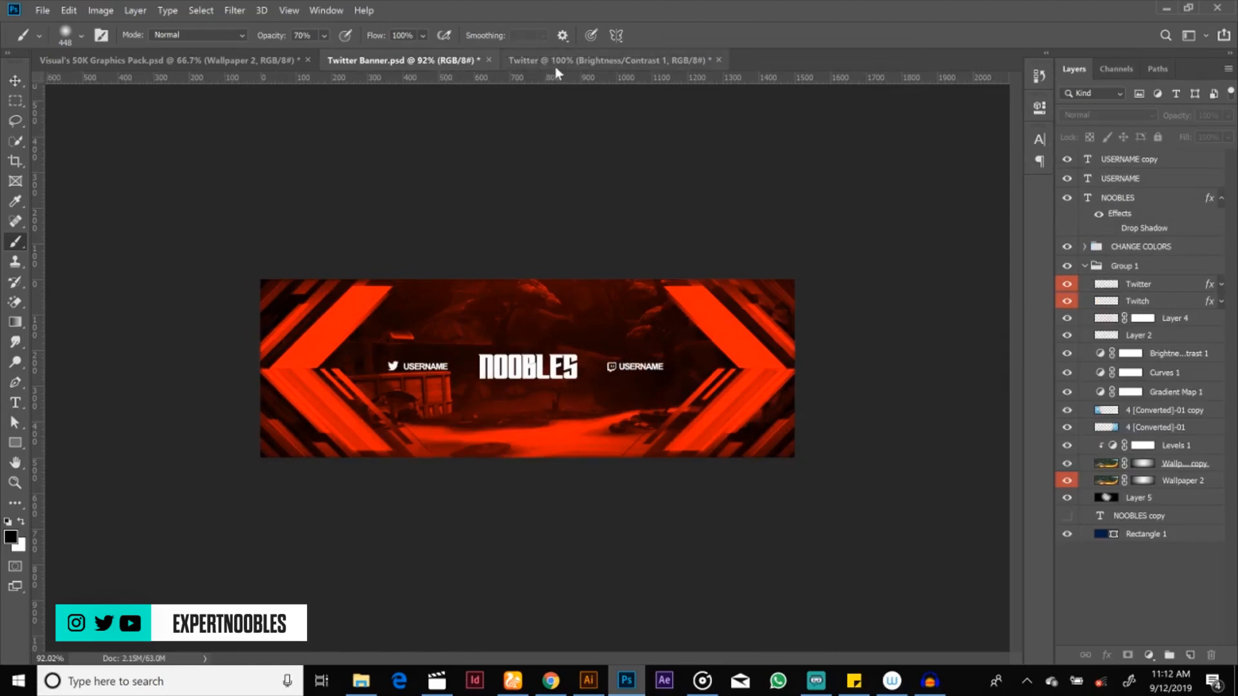
{"action": "left_click", "coordinate": [556, 64]}
{"action": "left_click", "coordinate": [464, 60]}
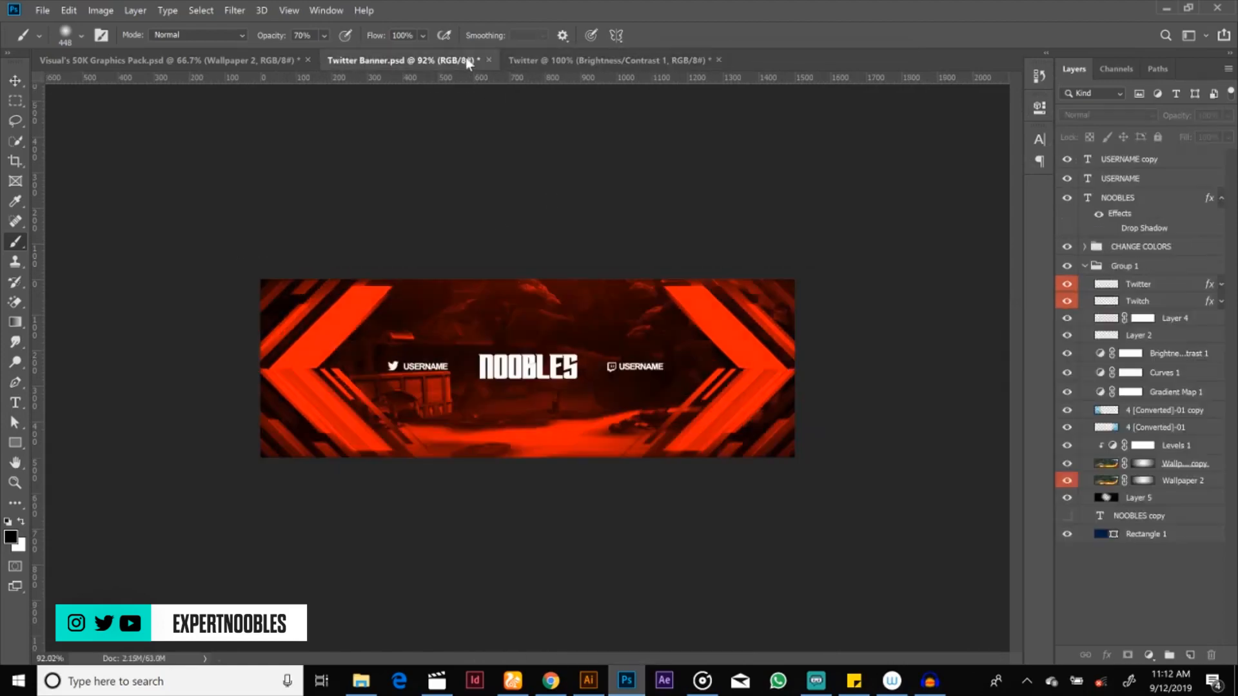
{"action": "left_click", "coordinate": [533, 60]}
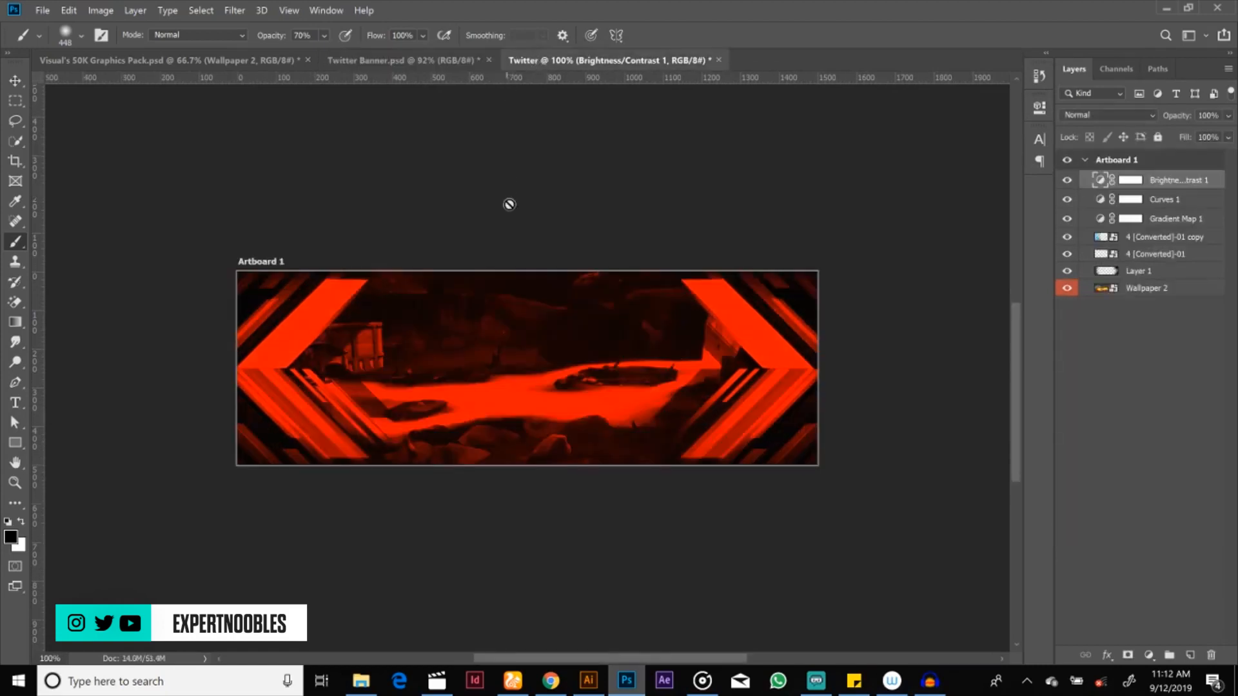
{"action": "key", "text": "v"}
{"action": "left_click", "coordinate": [1146, 291]}
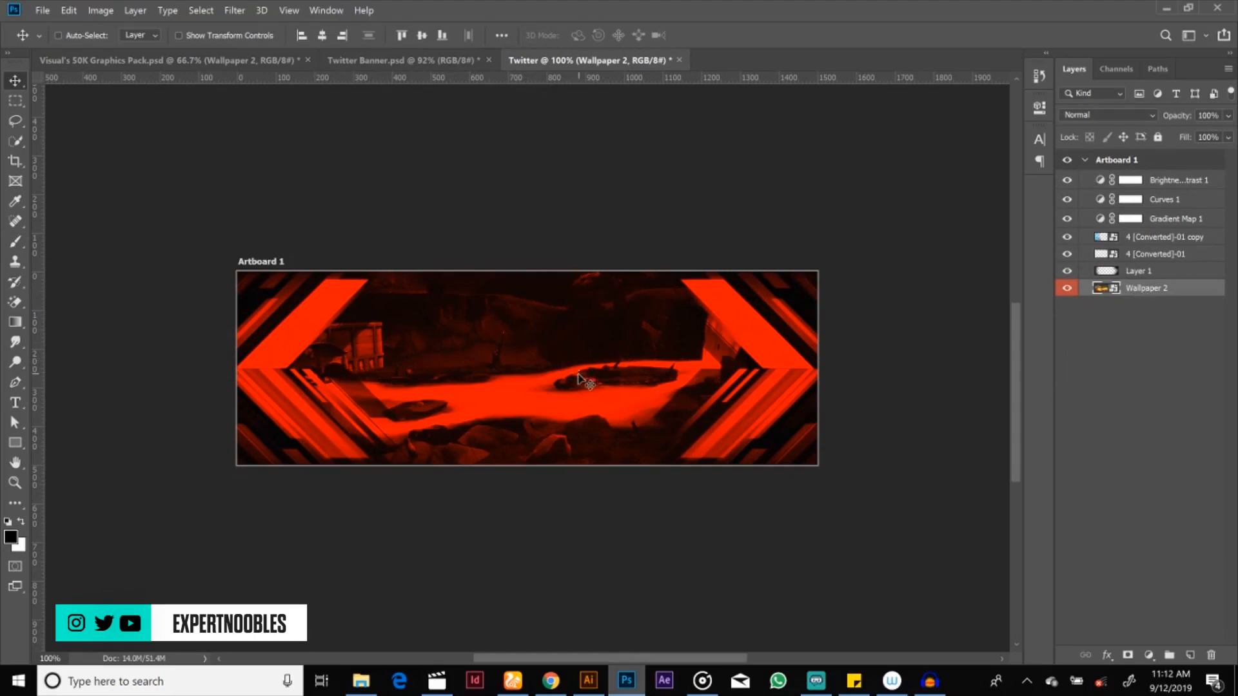
{"action": "left_click_drag", "start_coordinate": [584, 356], "coordinate": [585, 422]}
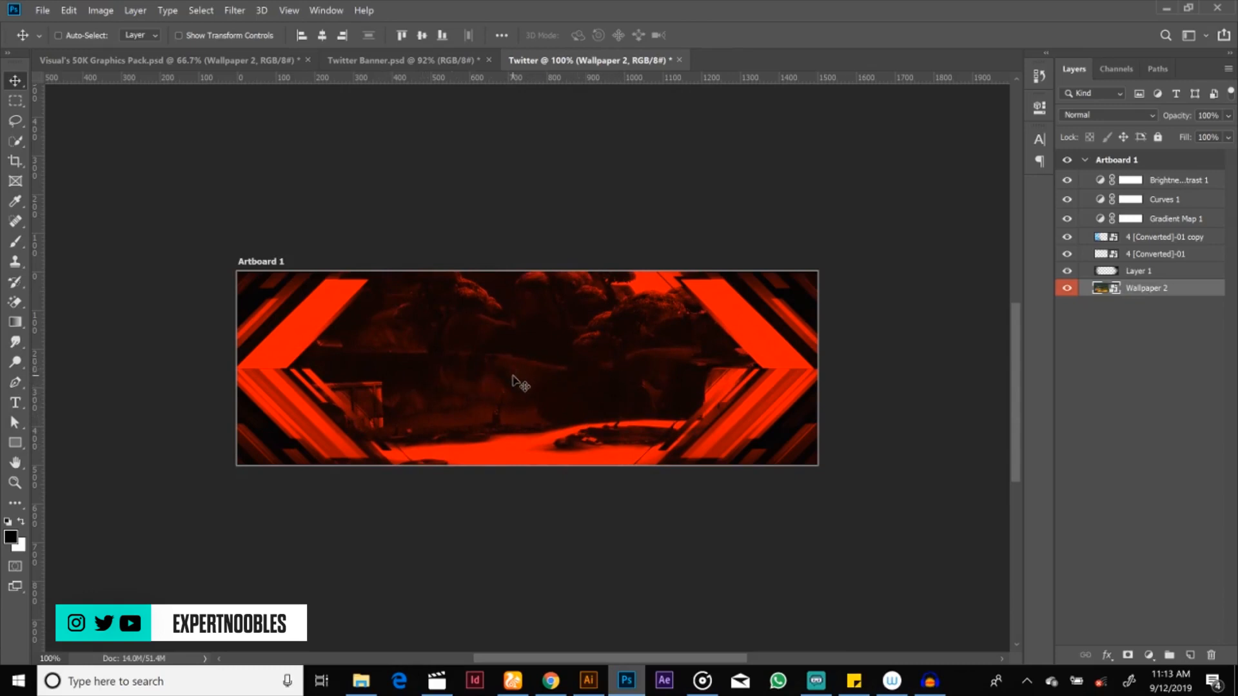
{"action": "left_click", "coordinate": [442, 61]}
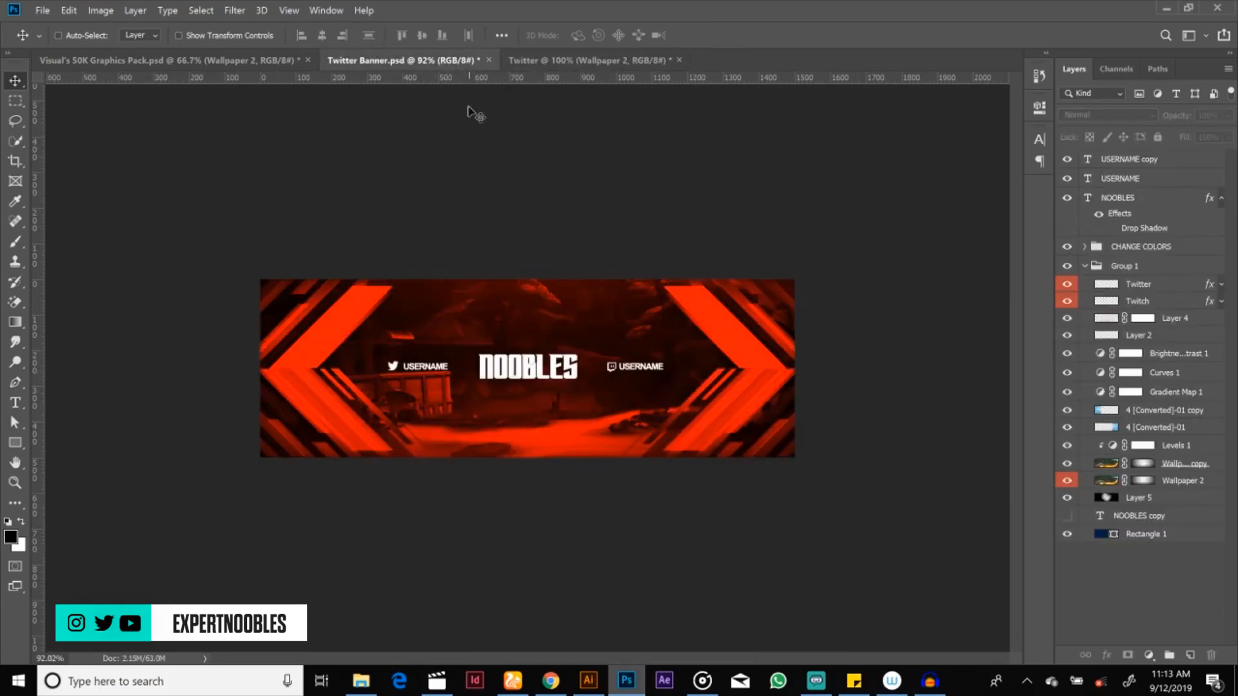
{"action": "left_click", "coordinate": [562, 62]}
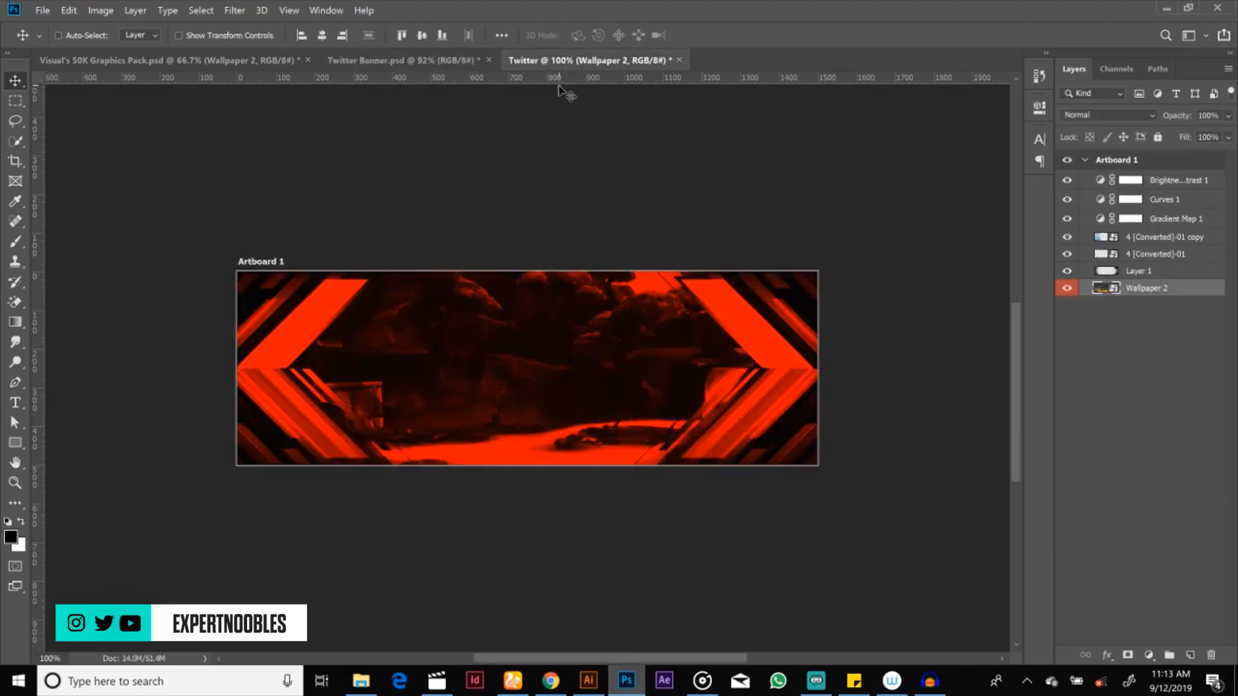
{"action": "left_click_drag", "start_coordinate": [519, 404], "coordinate": [522, 371]}
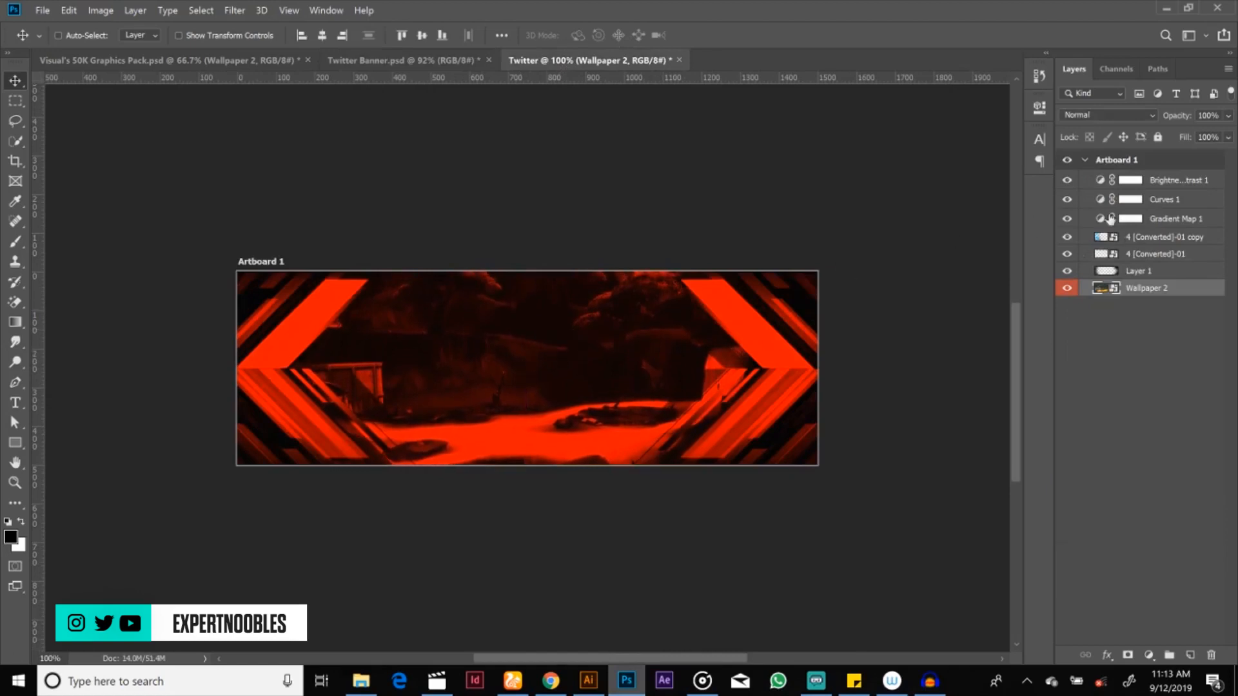
Step: Compare the banner with Brightness/Contrast 1 and Curves 1 toggled off and on, and raise both points of the Curves 1 curve to brighten it
{"action": "left_click", "coordinate": [1141, 183]}
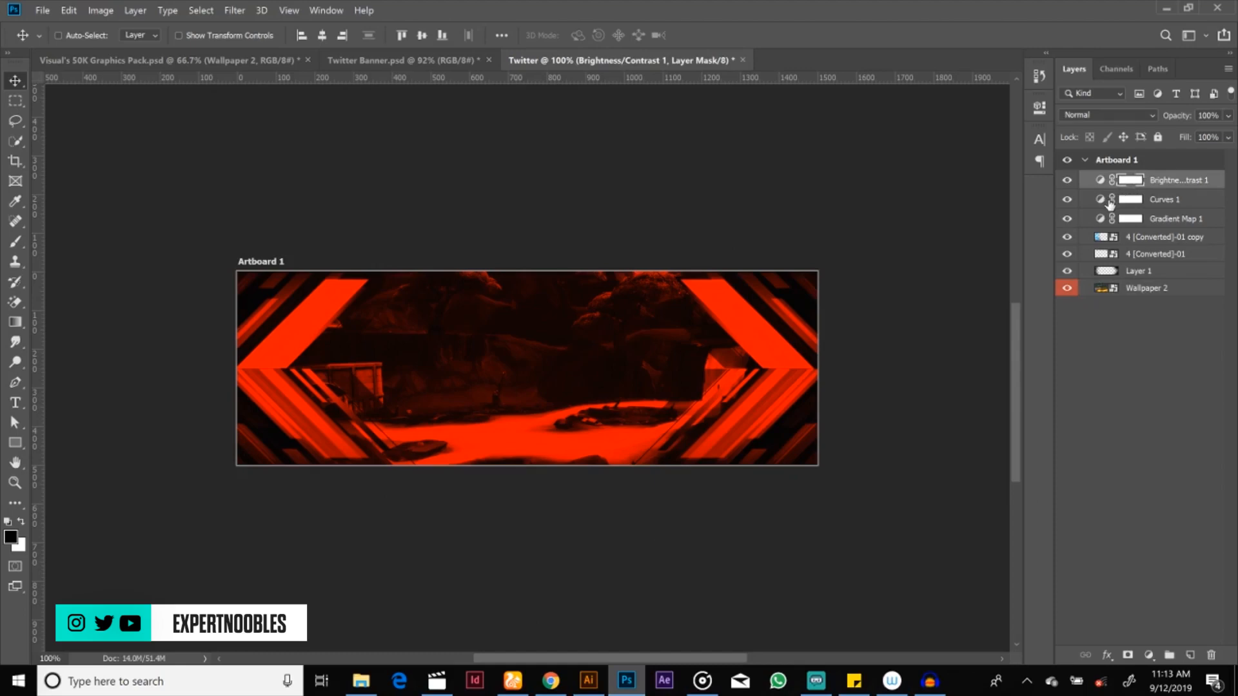
{"action": "left_click", "coordinate": [1101, 182]}
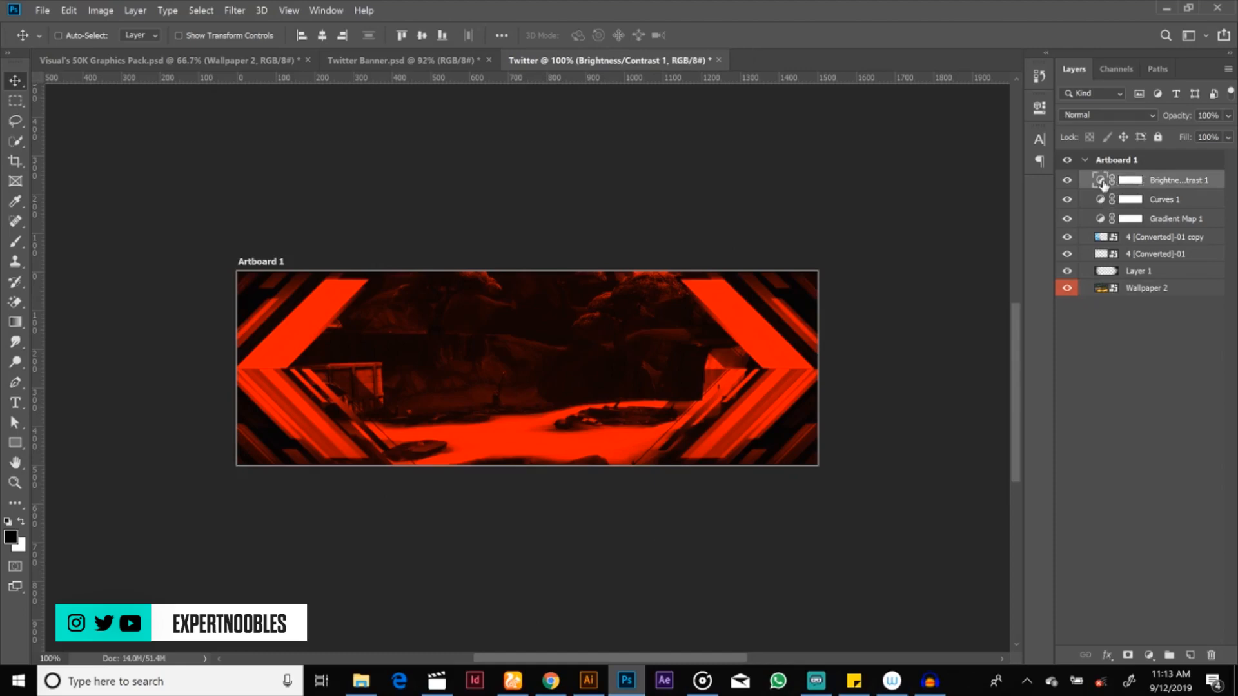
{"action": "left_click", "coordinate": [1069, 180]}
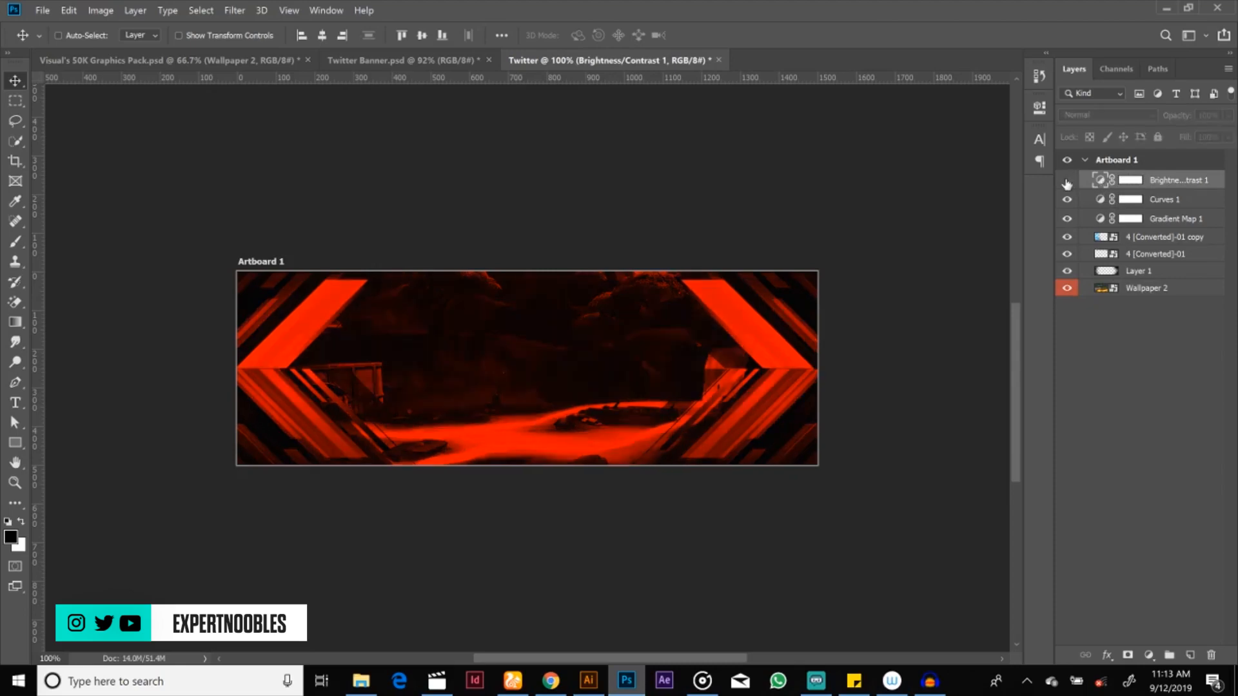
{"action": "left_click", "coordinate": [1067, 181]}
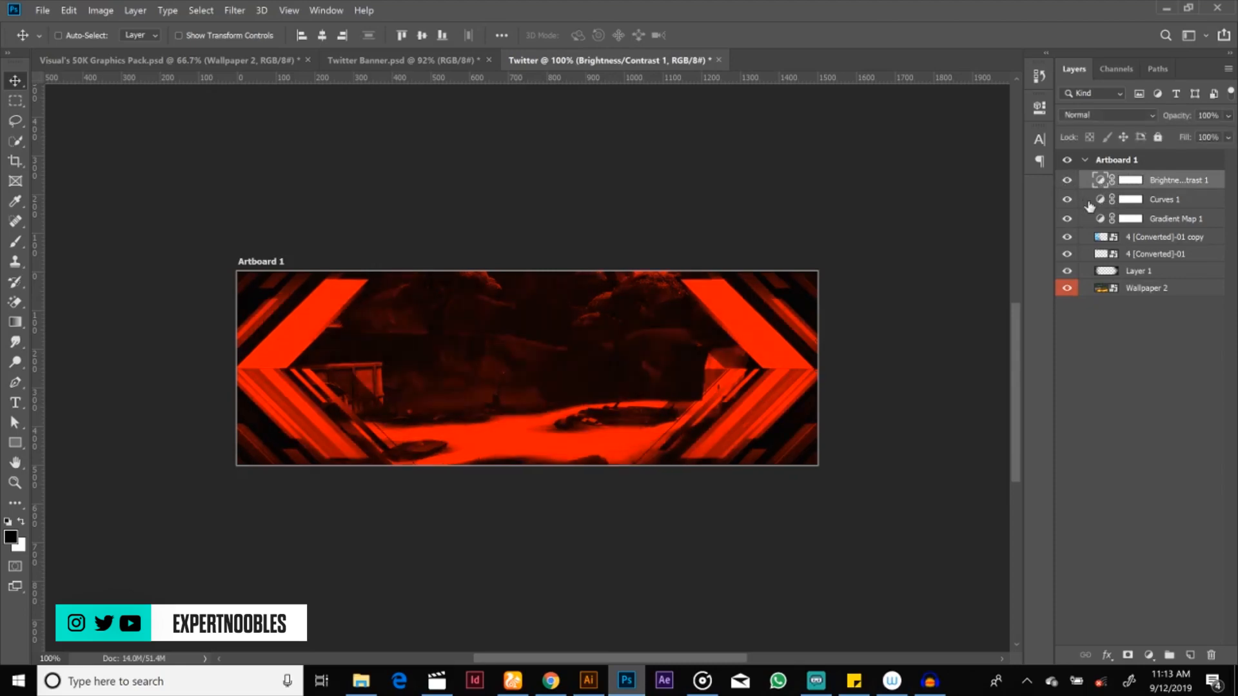
{"action": "left_click", "coordinate": [1068, 202]}
{"action": "left_click", "coordinate": [1067, 200]}
{"action": "double_click", "coordinate": [1100, 200]}
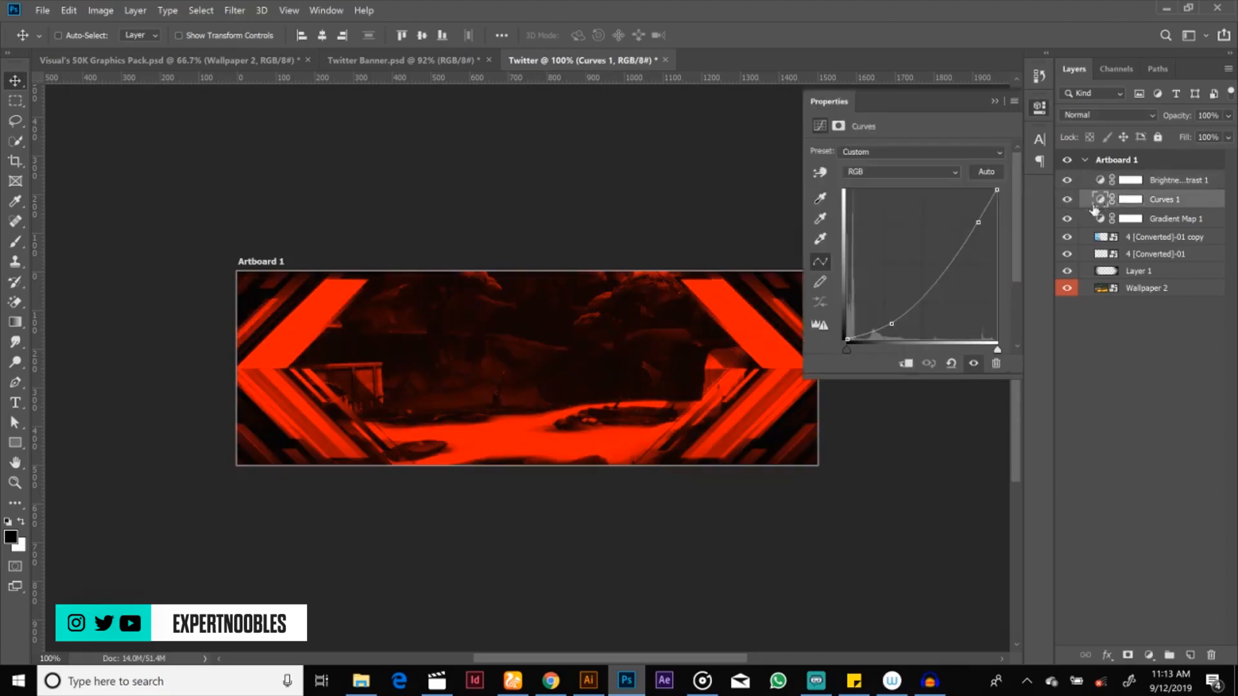
{"action": "left_click_drag", "start_coordinate": [979, 222], "coordinate": [969, 212]}
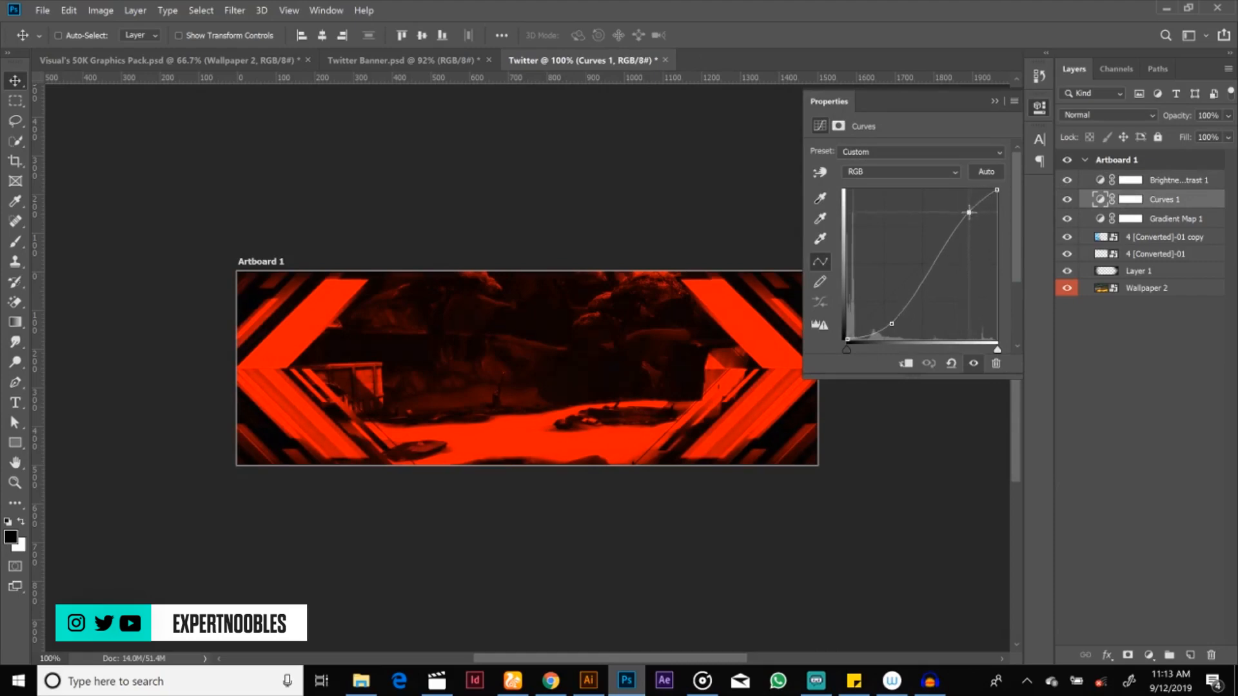
{"action": "left_click_drag", "start_coordinate": [889, 323], "coordinate": [885, 309]}
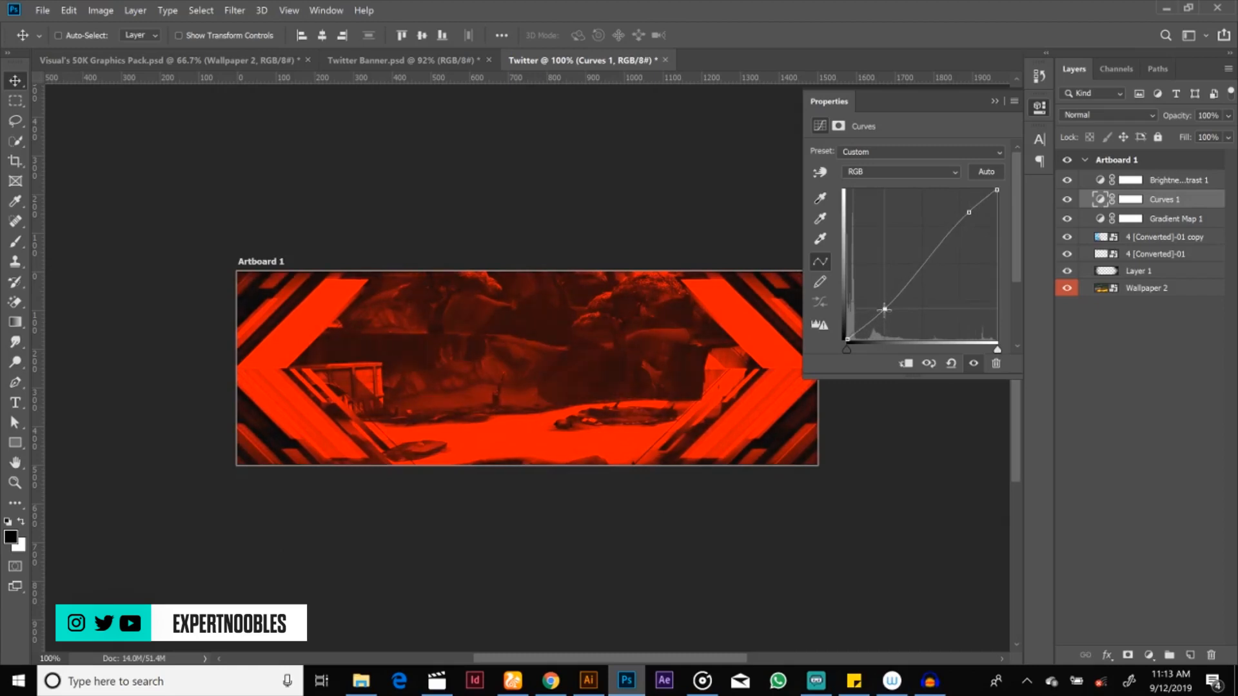
{"action": "left_click", "coordinate": [997, 104]}
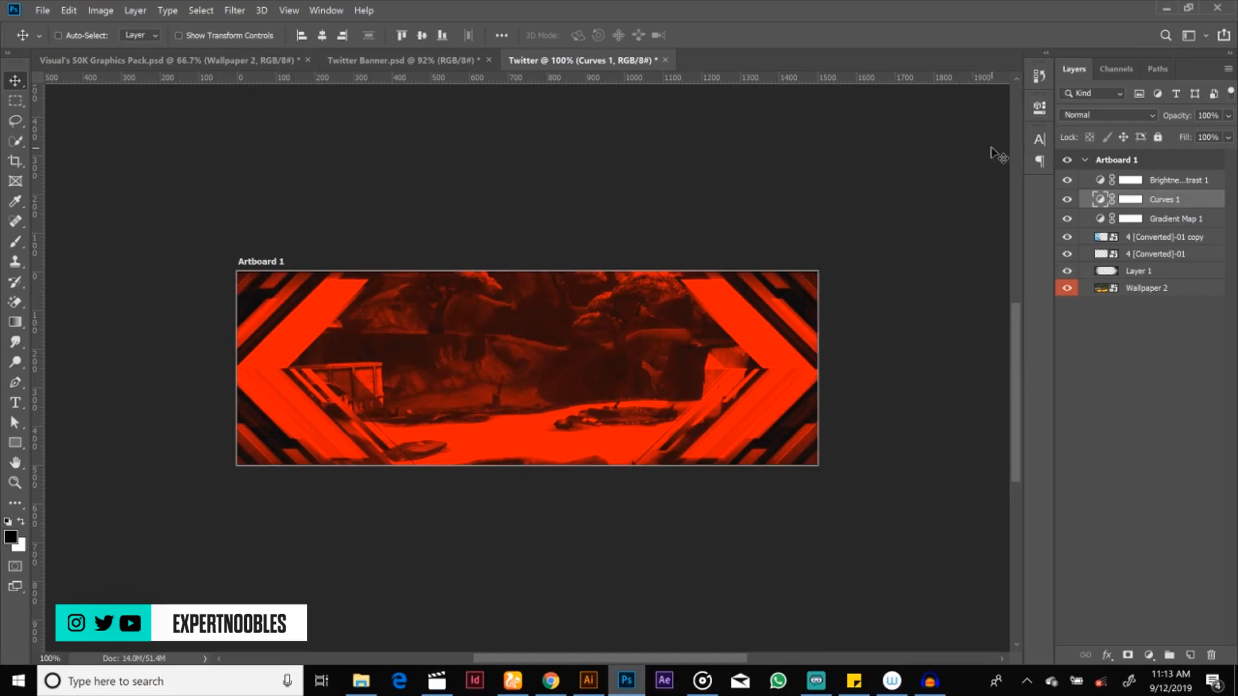
Step: Add a new layer above Brightness/Contrast 1 and set up a Soft Round brush with a size of 850 px
{"action": "left_click", "coordinate": [1140, 181]}
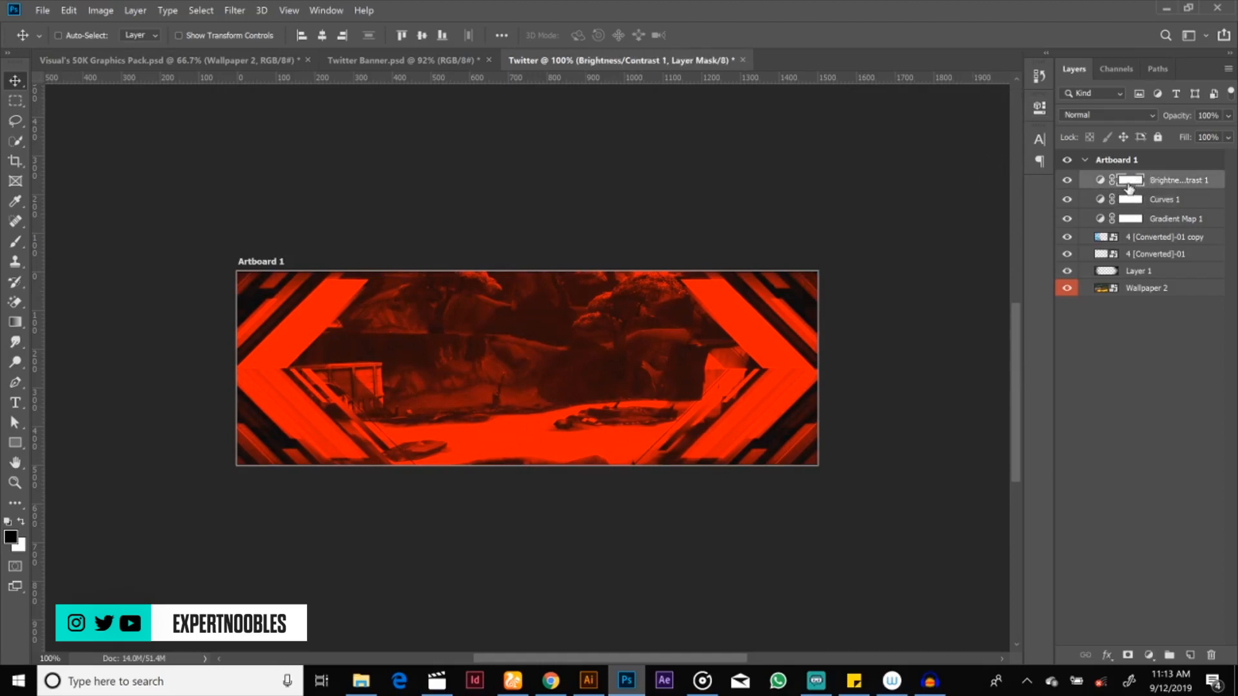
{"action": "left_click", "coordinate": [1191, 655]}
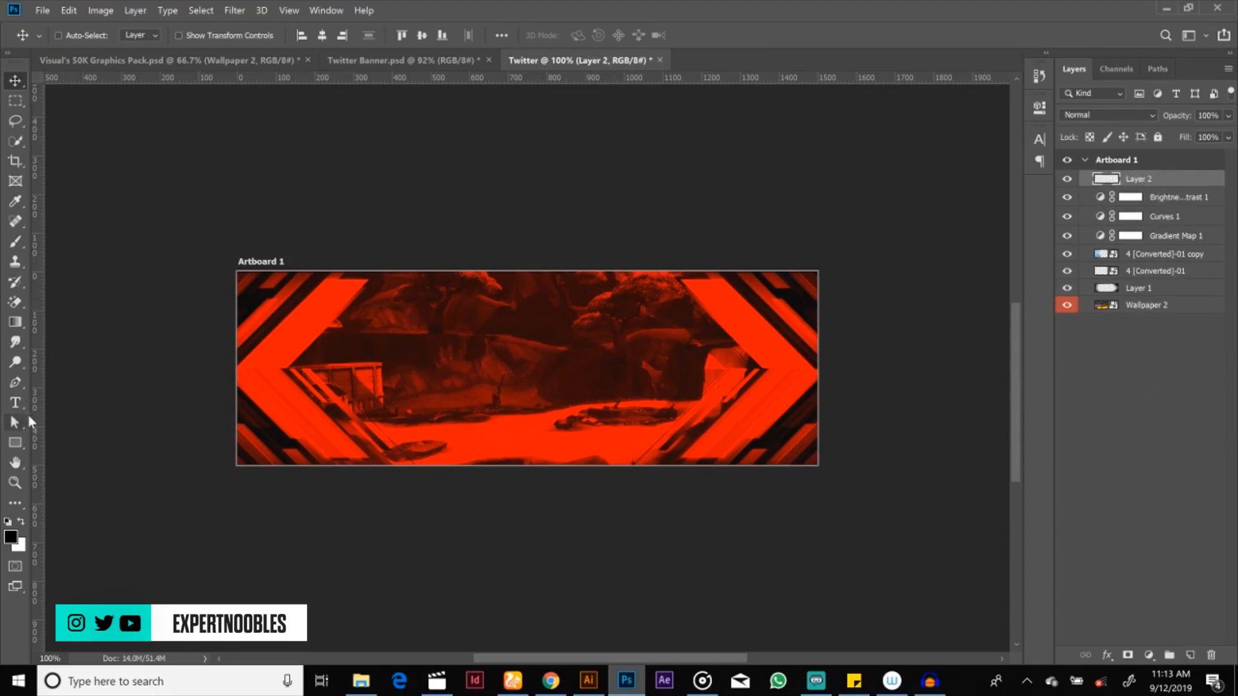
{"action": "left_click", "coordinate": [16, 245]}
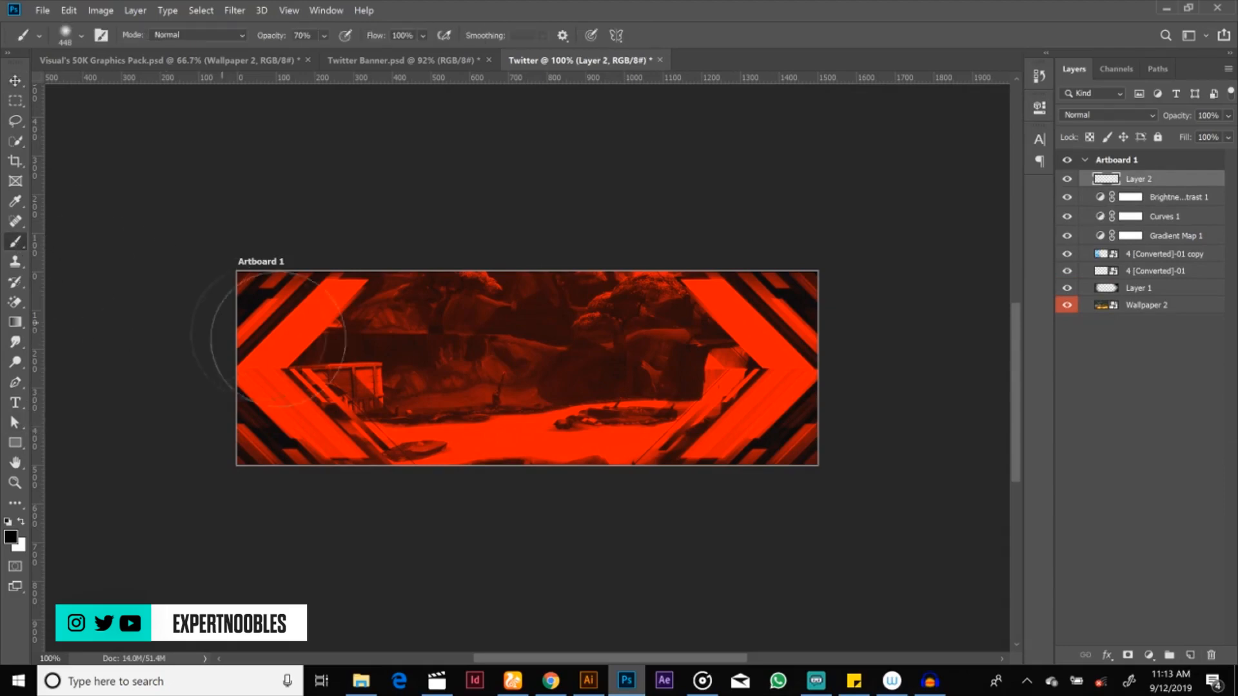
{"action": "left_click", "coordinate": [82, 36]}
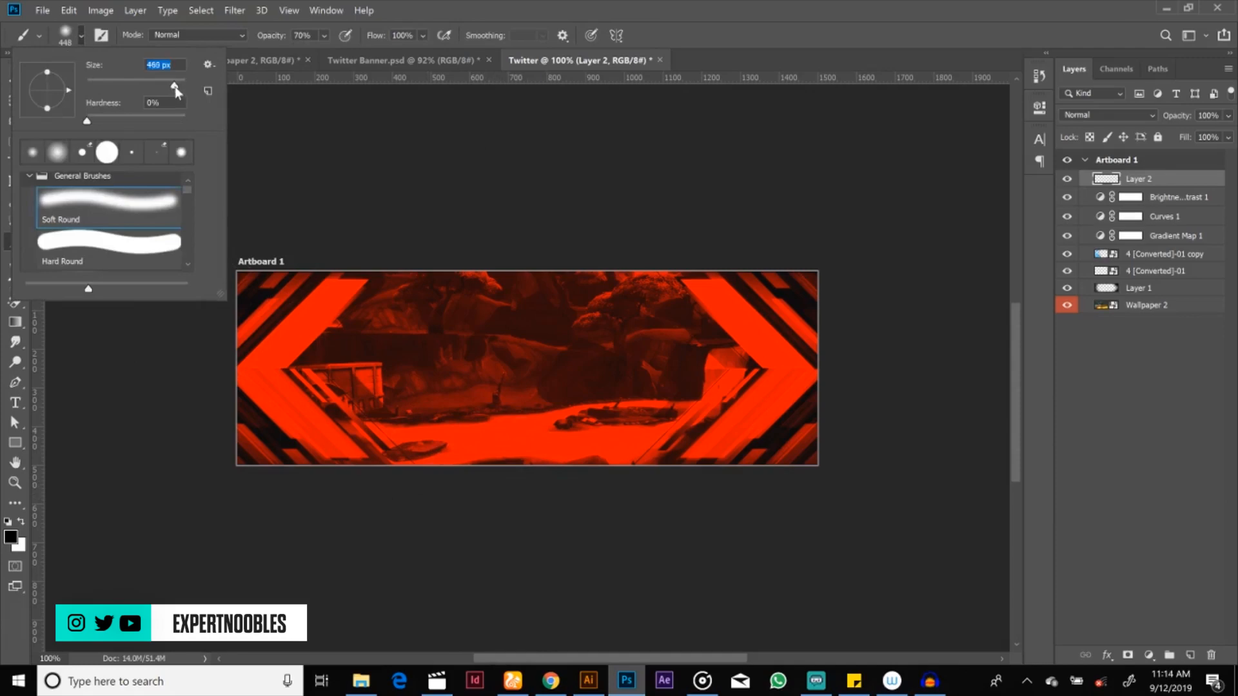
{"action": "left_click_drag", "start_coordinate": [177, 87], "coordinate": [180, 84]}
{"action": "type", "text": "75px"}
{"action": "key", "text": "Return"}
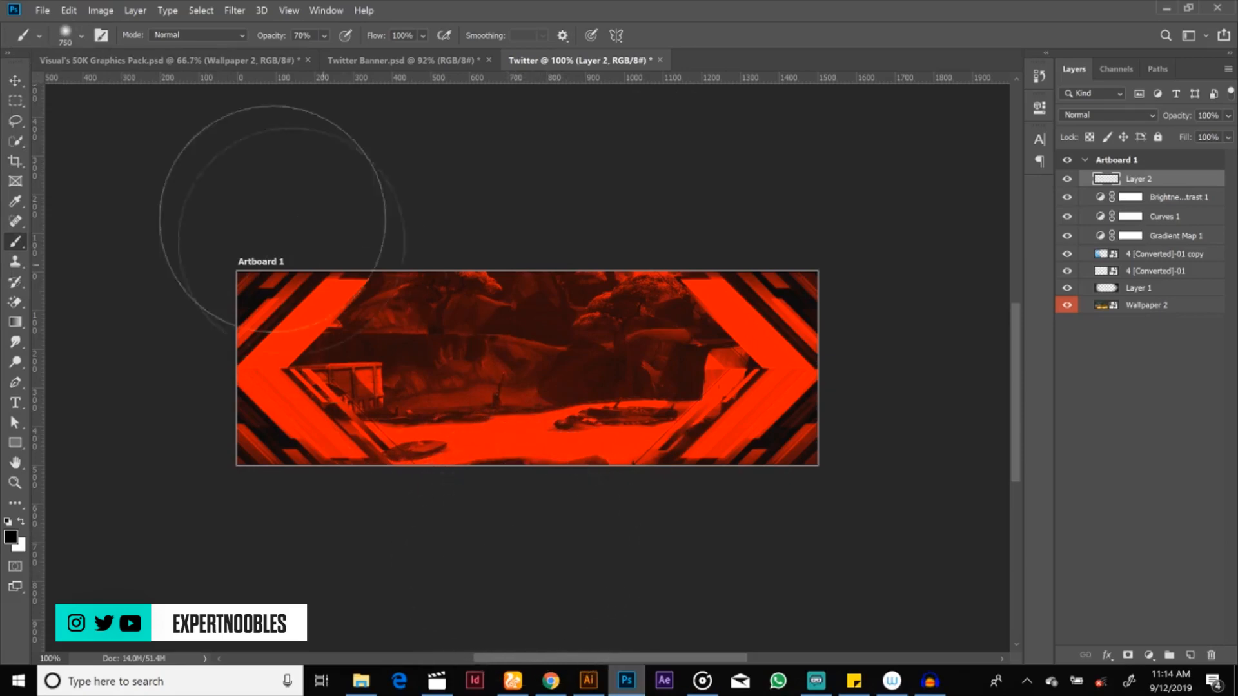
{"action": "left_click", "coordinate": [82, 35]}
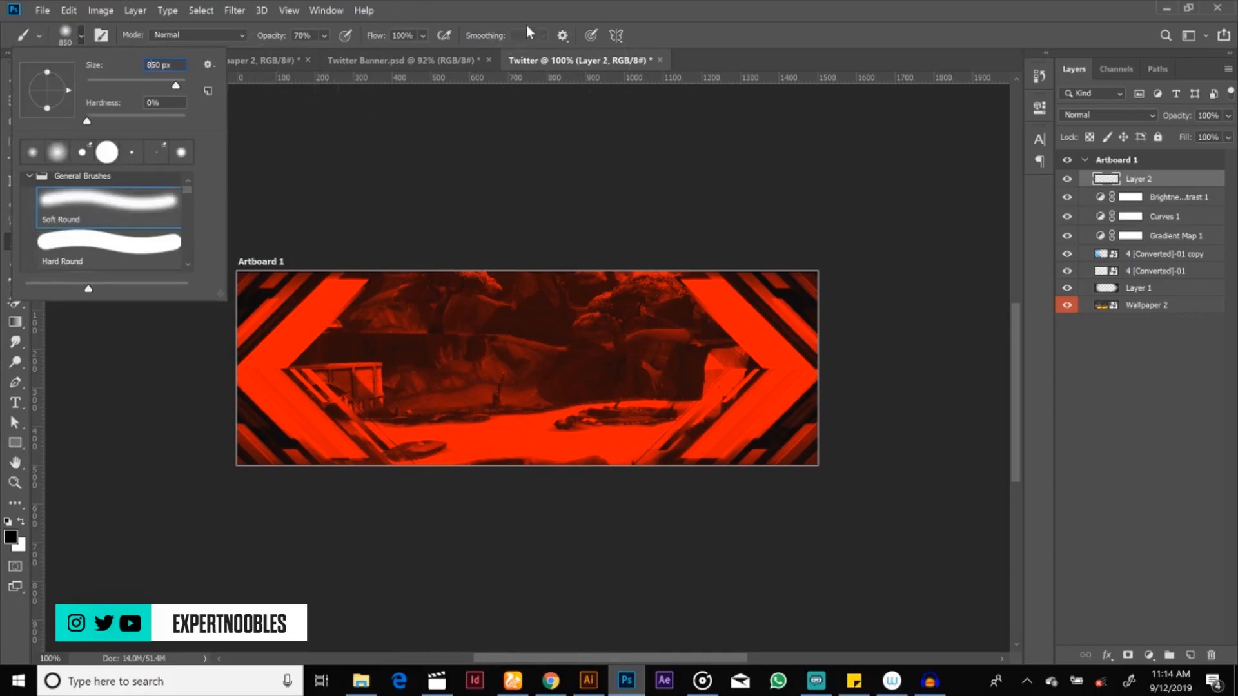
{"action": "key", "text": "Return"}
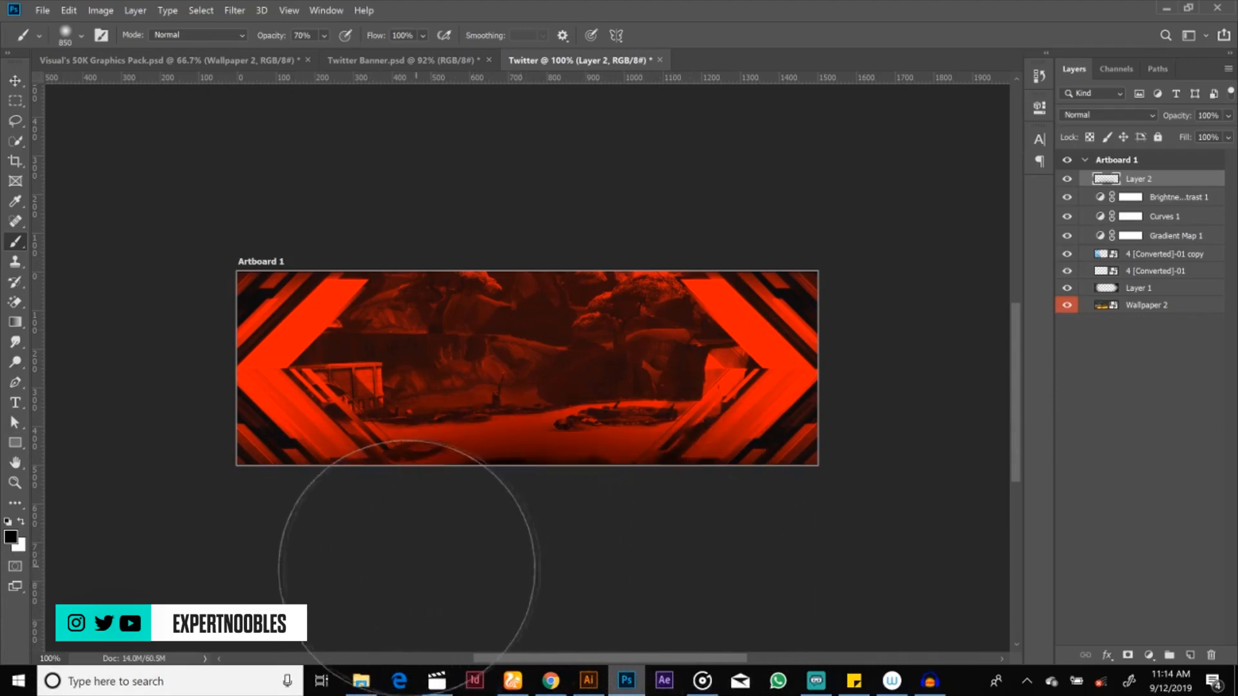
{"action": "left_click", "coordinate": [702, 550]}
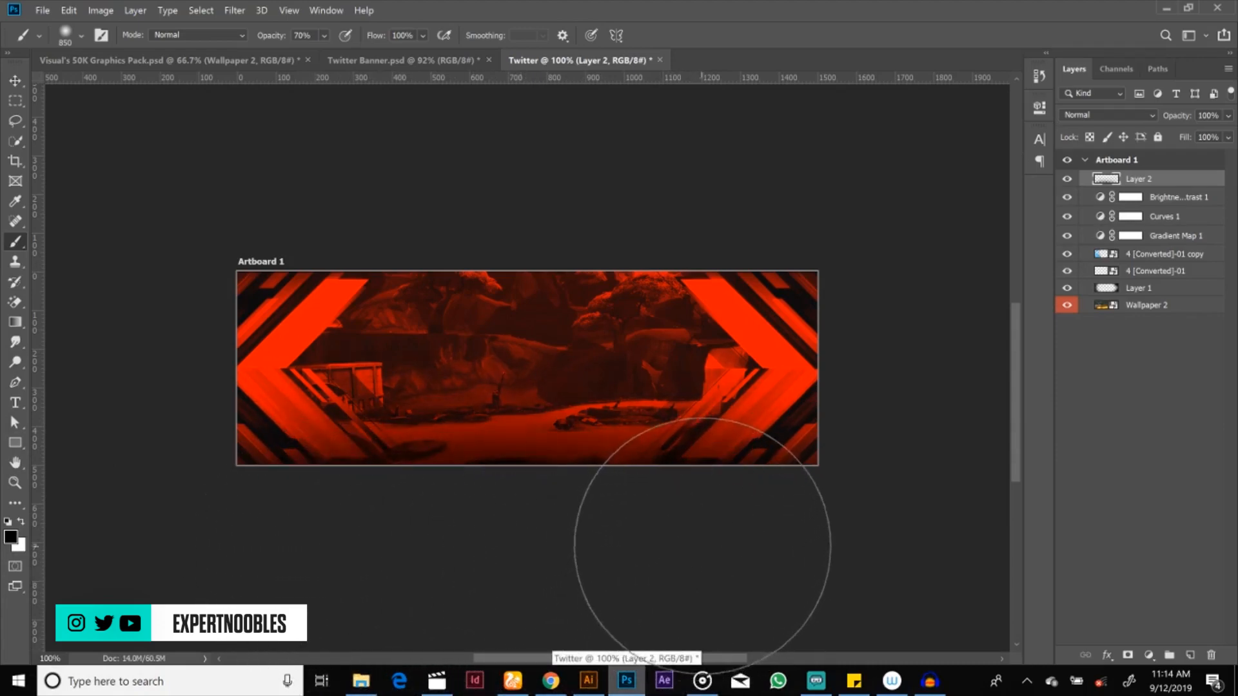
{"action": "left_click", "coordinate": [720, 513]}
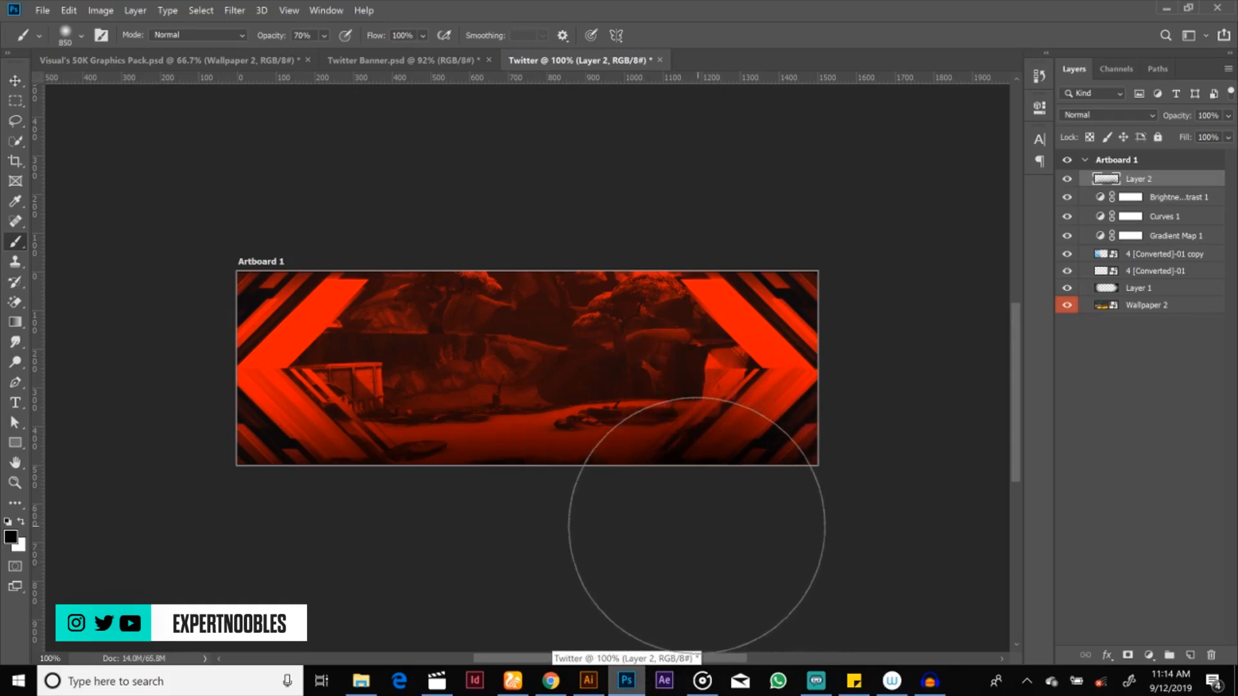
{"action": "key", "text": "ctrl+z"}
{"action": "key", "text": "ctrl+z"}
{"action": "key", "text": "ctrl+z"}
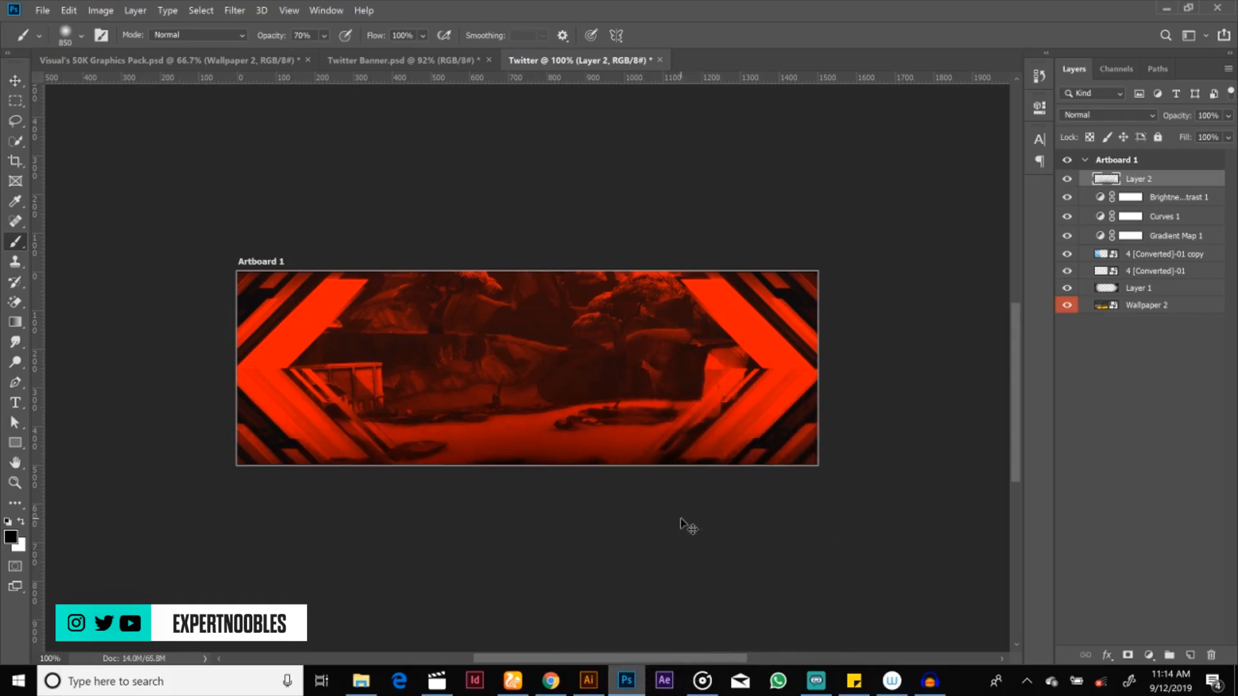
{"action": "key", "text": "ctrl+z"}
{"action": "key", "text": "ctrl+z"}
{"action": "key", "text": "ctrl+z"}
{"action": "key", "text": "ctrl+z"}
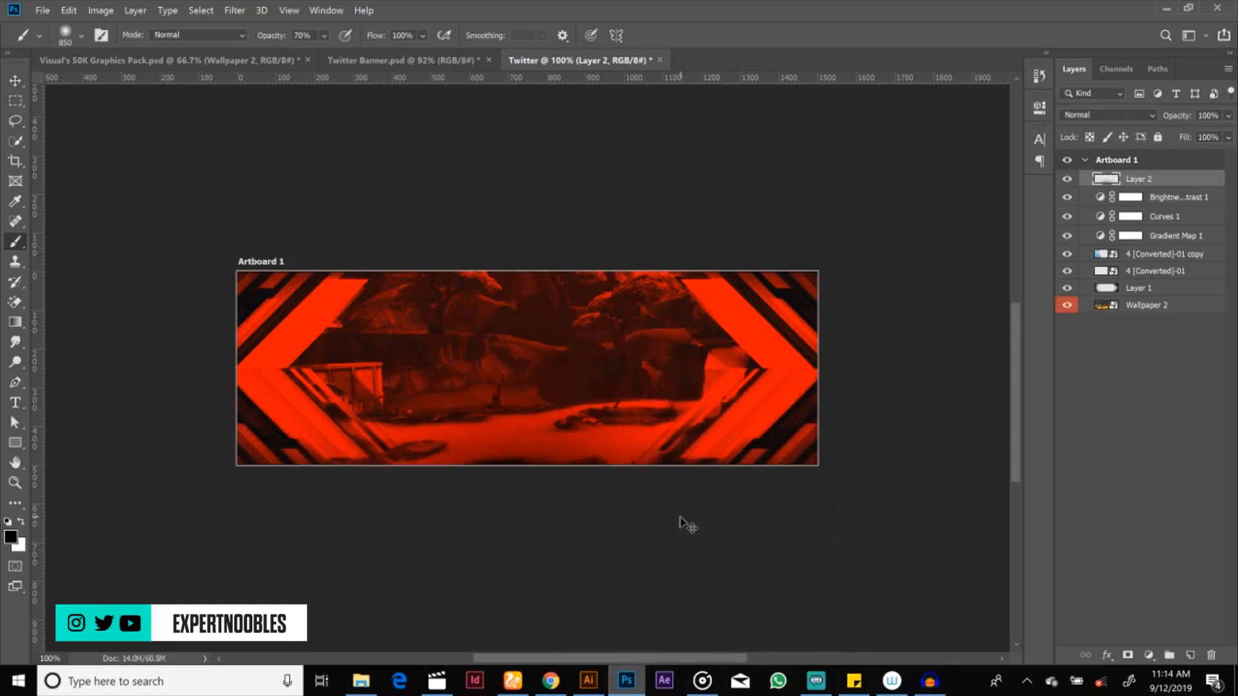
{"action": "key", "text": "ctrl+z"}
{"action": "key", "text": "ctrl+z"}
{"action": "key", "text": "ctrl+z"}
{"action": "key", "text": "ctrl+z"}
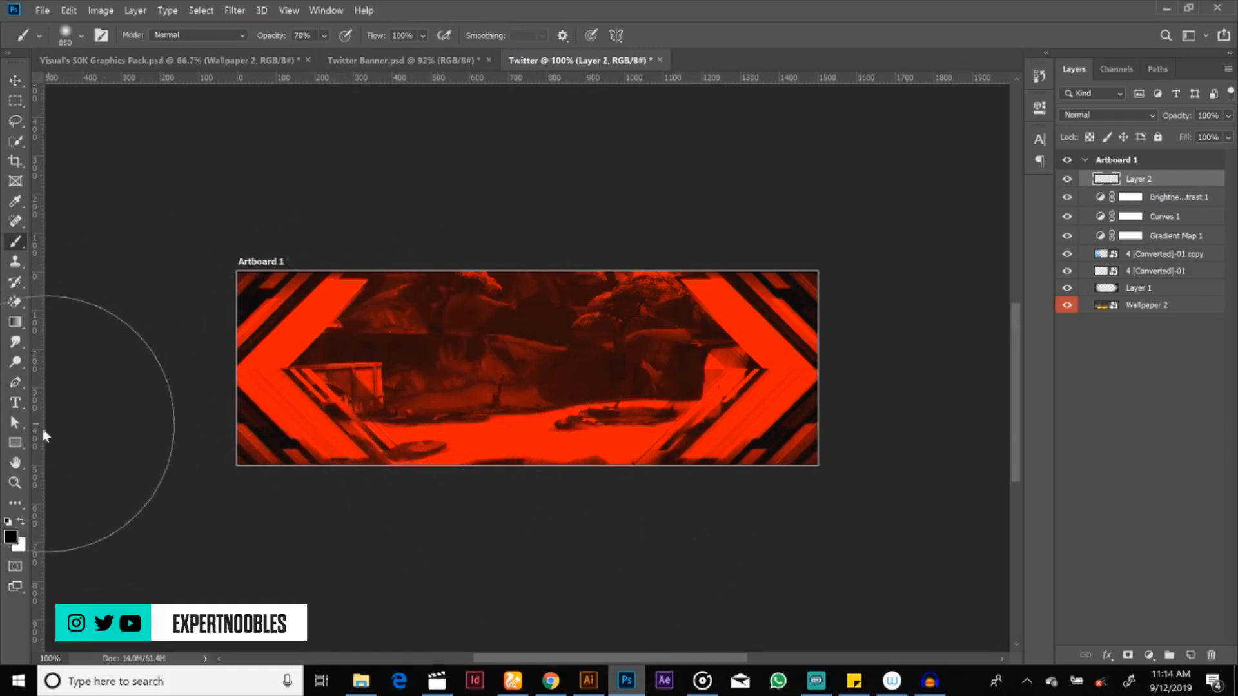
Step: Sample the bright red fc0101 from the banner's arrow as the foreground color and set the brush opacity to 100%
{"action": "left_click", "coordinate": [12, 538]}
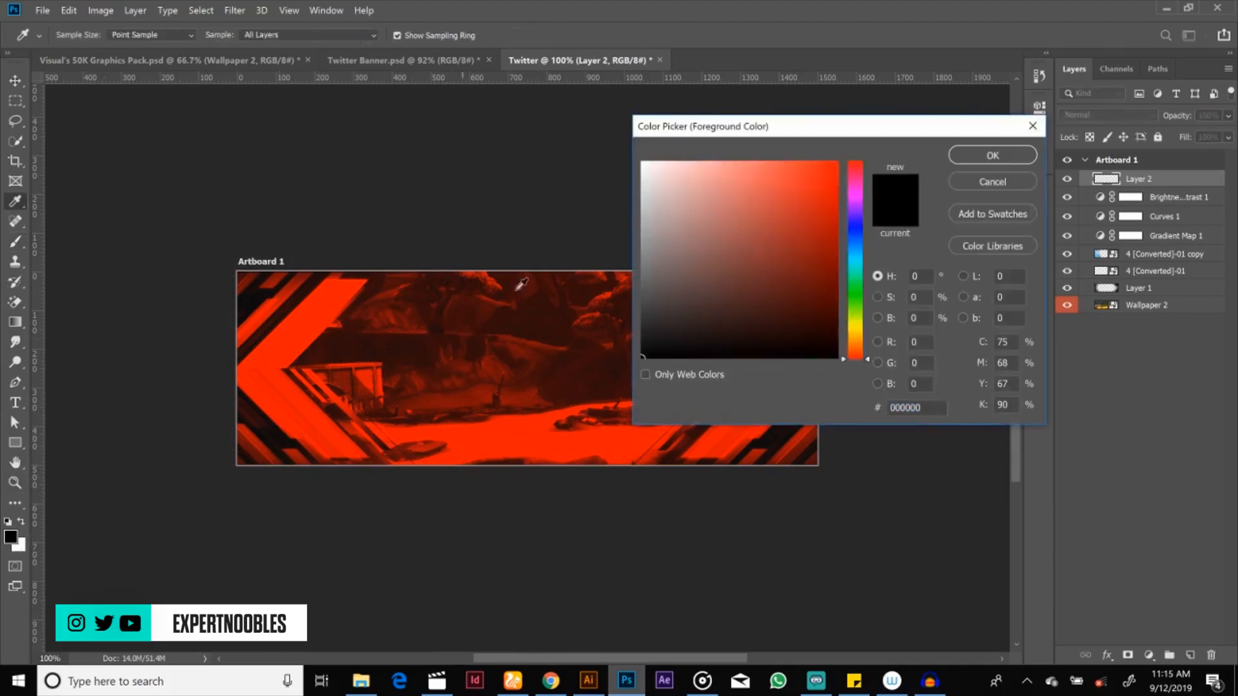
{"action": "left_click", "coordinate": [278, 368]}
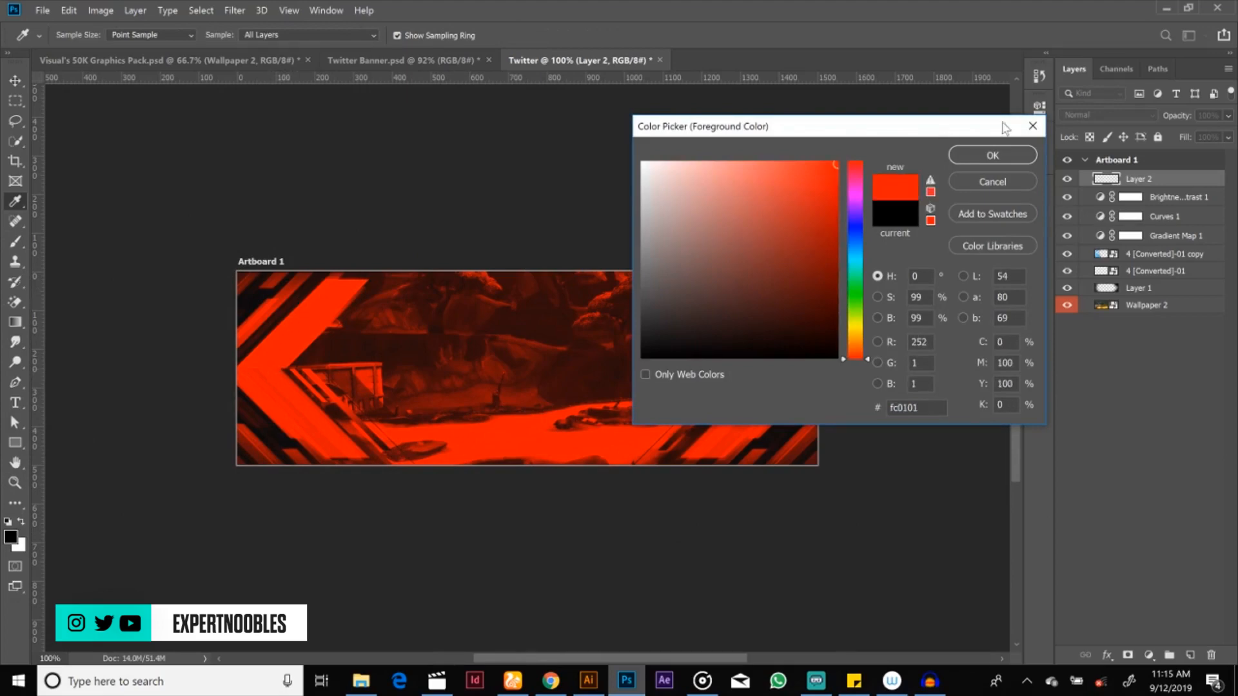
{"action": "left_click", "coordinate": [992, 155]}
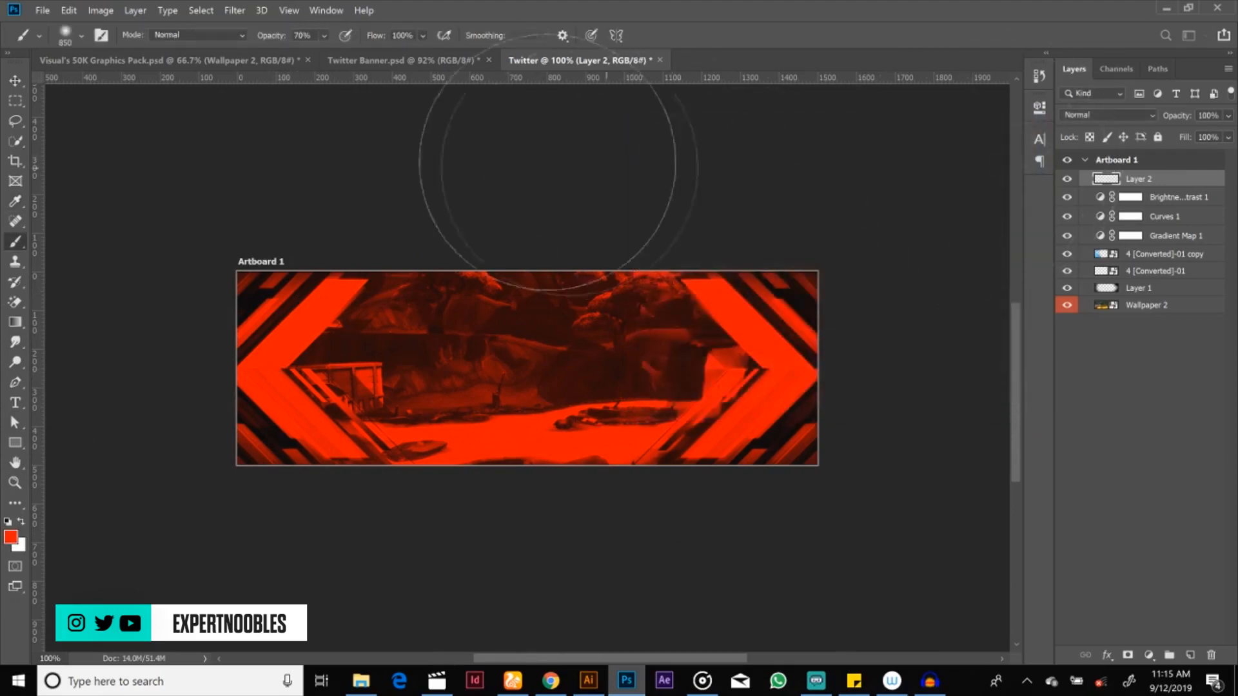
{"action": "mouse_move", "coordinate": [269, 35]}
{"action": "left_mouse_down"}
{"action": "mouse_move", "coordinate": [320, 51]}
{"action": "mouse_move", "coordinate": [282, 40]}
{"action": "left_mouse_up"}
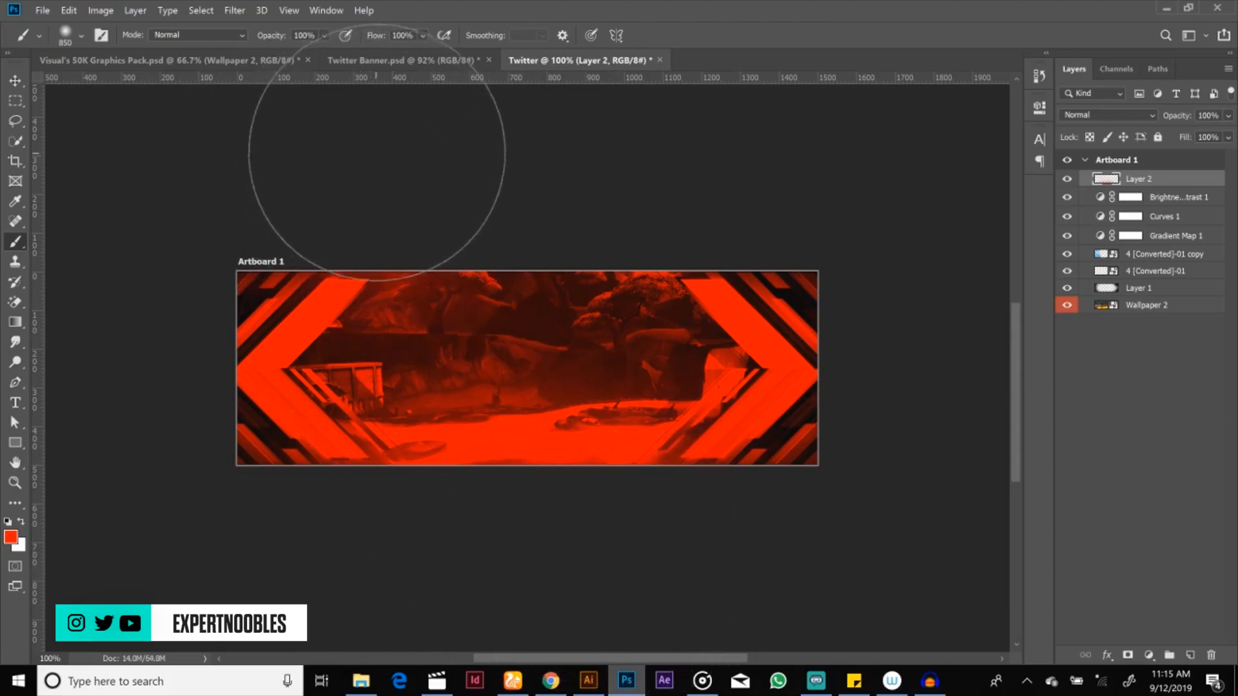
Step: Paint a soft red glow along the banner's lower and upper edges on Layer 2
{"action": "left_click", "coordinate": [499, 185]}
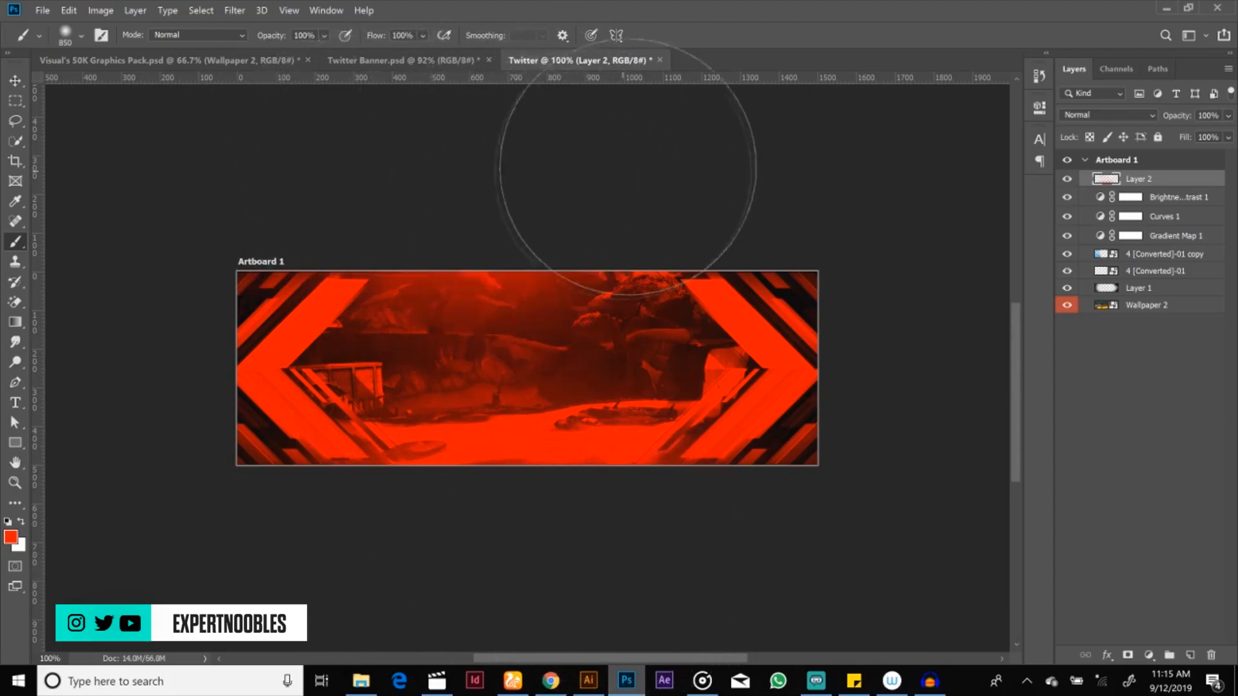
{"action": "left_click", "coordinate": [642, 181]}
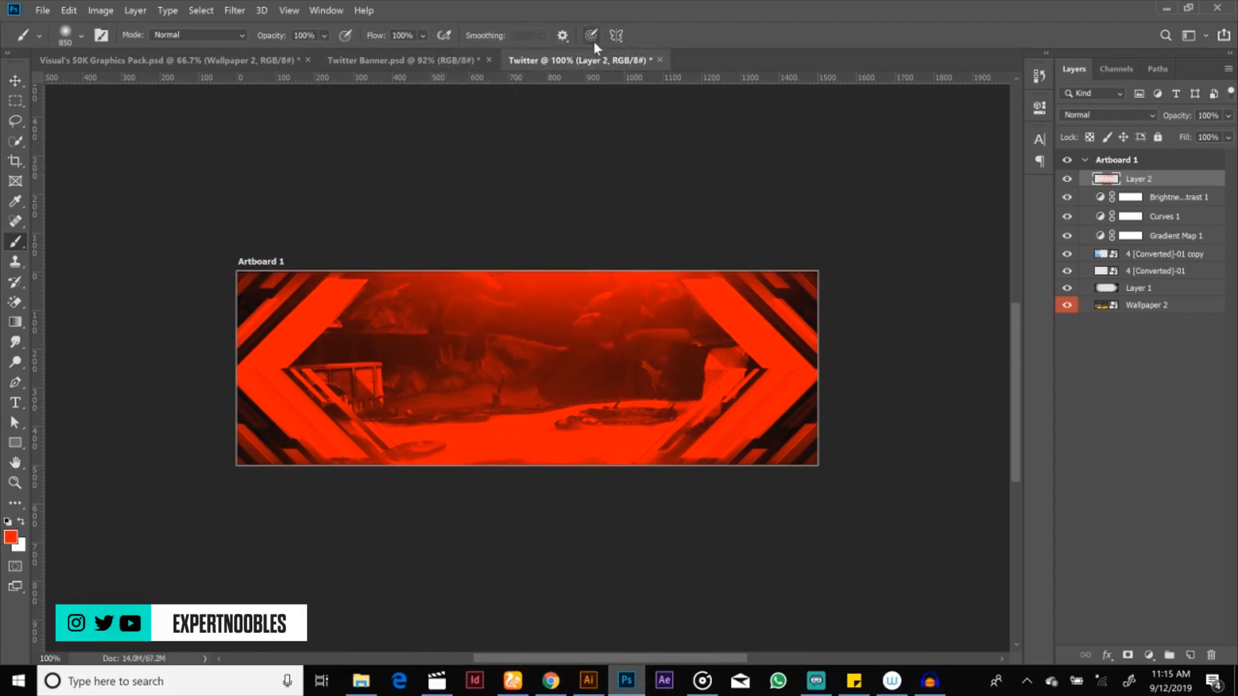
{"action": "key", "text": "v"}
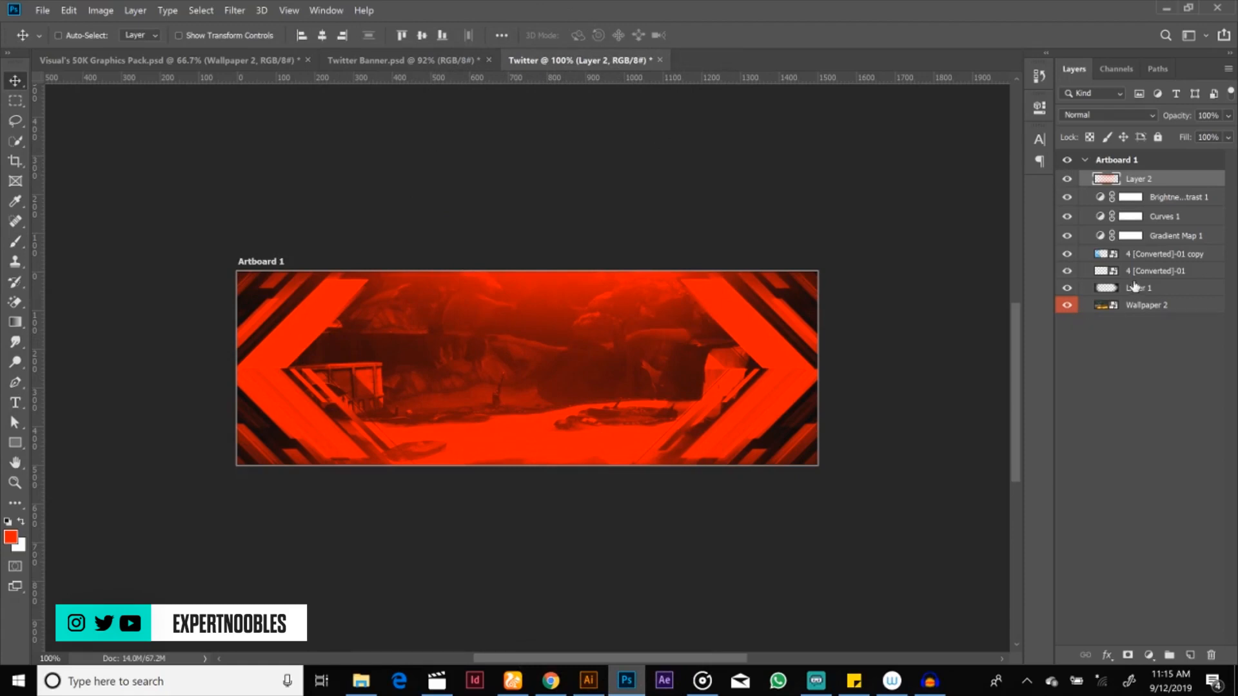
Step: Add a Levels adjustment layer above Layer 2 with the shadow input at 43 and the midtones at about 1.19
{"action": "left_click", "coordinate": [1148, 655]}
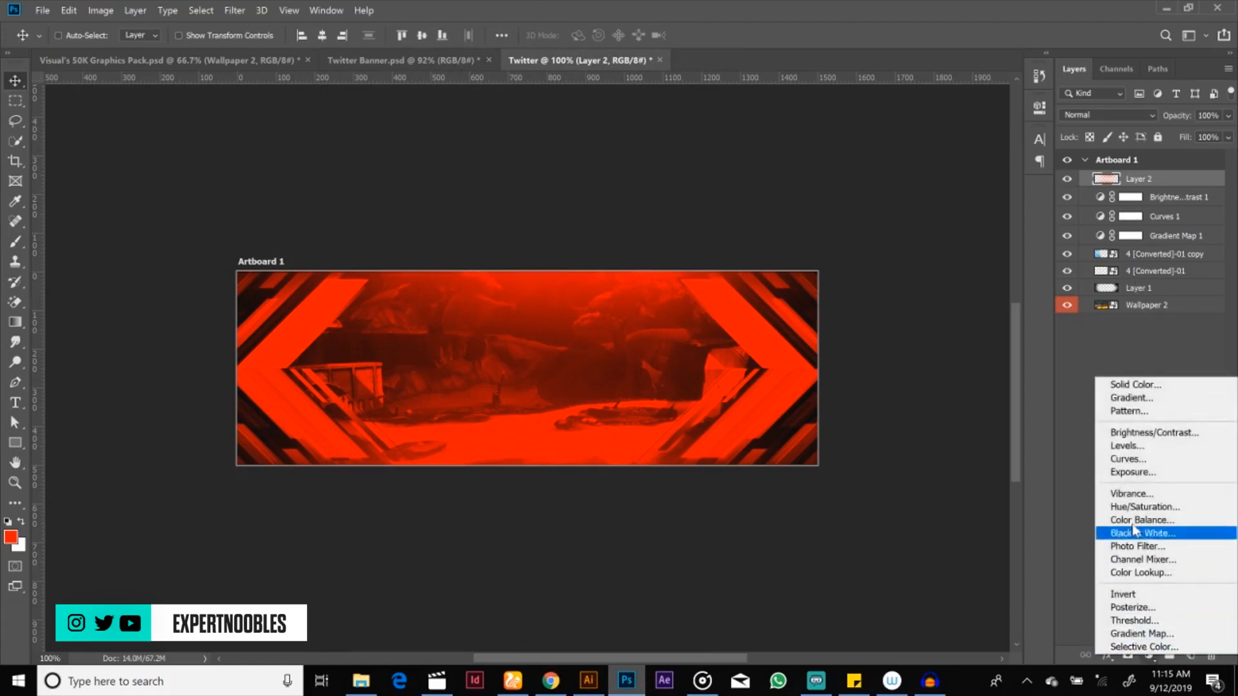
{"action": "left_click", "coordinate": [1132, 447]}
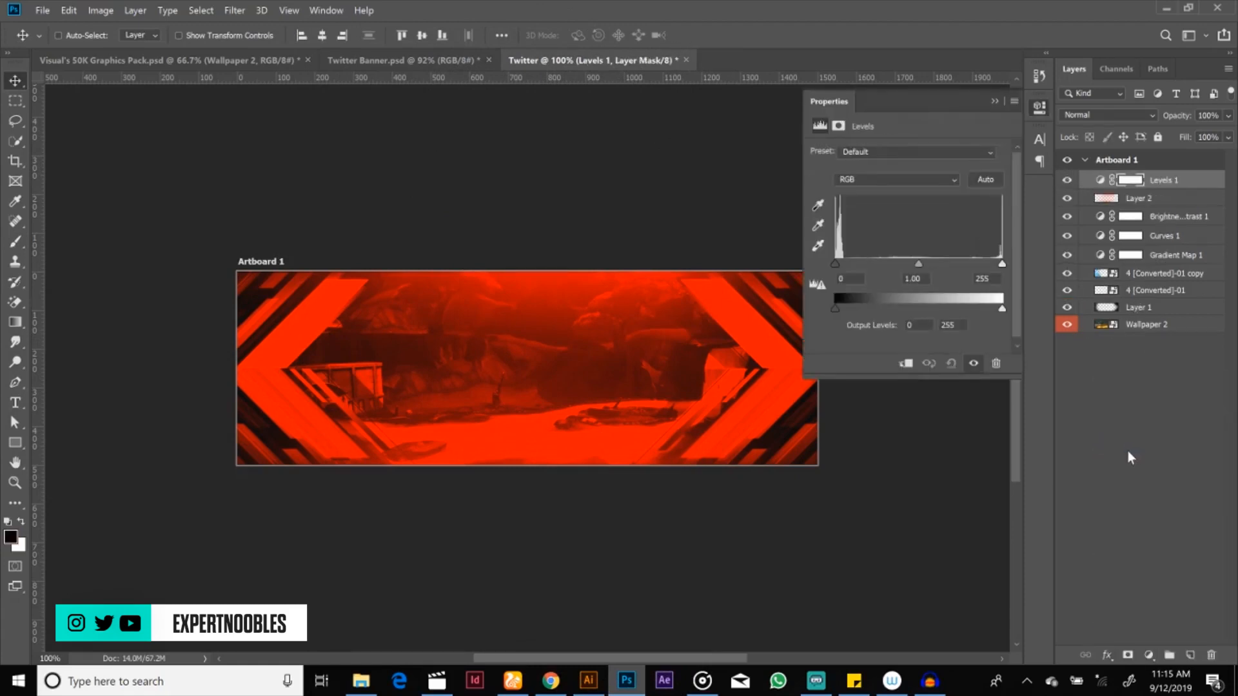
{"action": "left_click_drag", "start_coordinate": [834, 264], "coordinate": [867, 274]}
{"action": "mouse_move", "coordinate": [854, 265]}
{"action": "left_mouse_down"}
{"action": "mouse_move", "coordinate": [833, 261]}
{"action": "mouse_move", "coordinate": [872, 262]}
{"action": "mouse_move", "coordinate": [862, 258]}
{"action": "left_mouse_up"}
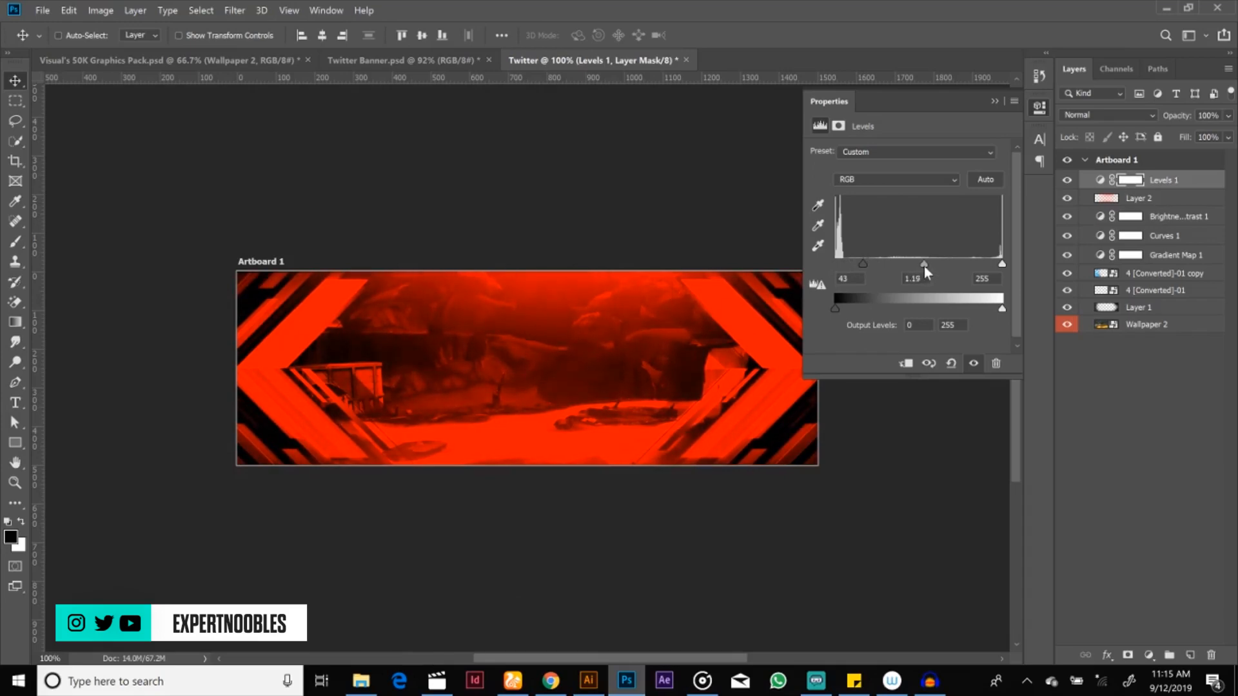
{"action": "left_click", "coordinate": [994, 101]}
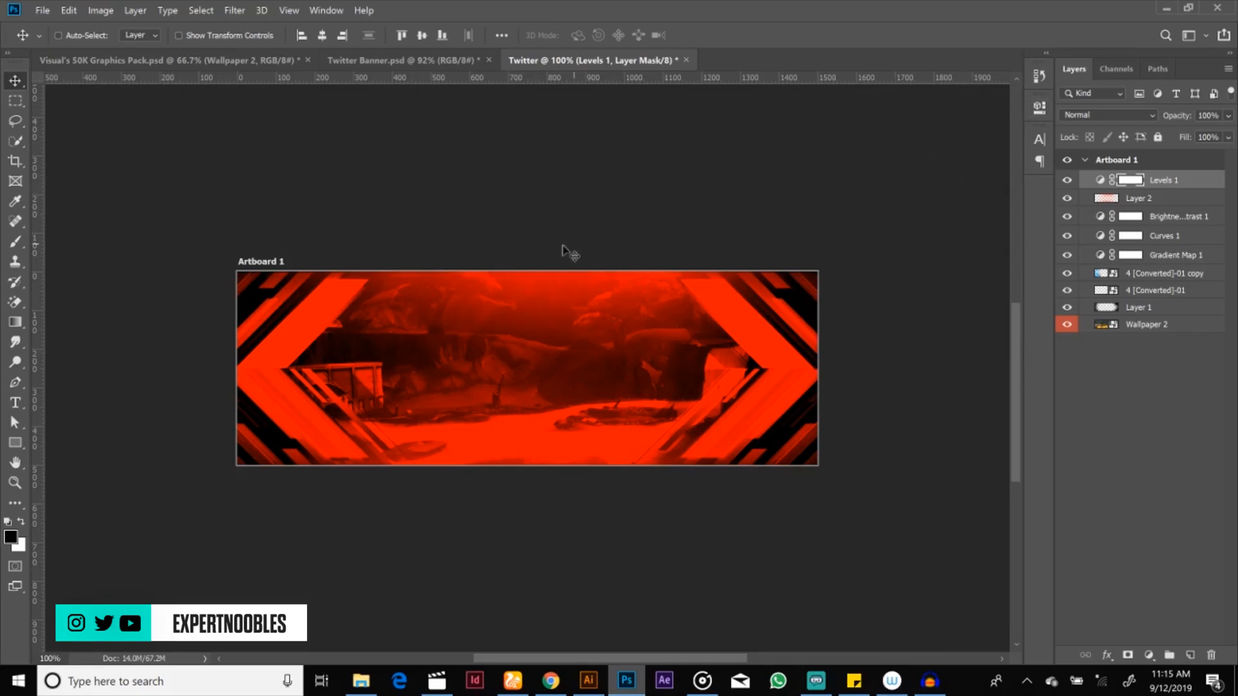
Step: Compare the banner with Layer 2 toggled off and on and with Twitter Banner.psd, and reduce Layer 2's opacity to 52%
{"action": "left_click", "coordinate": [1130, 199]}
{"action": "left_click", "coordinate": [1068, 200]}
{"action": "left_click", "coordinate": [1067, 199]}
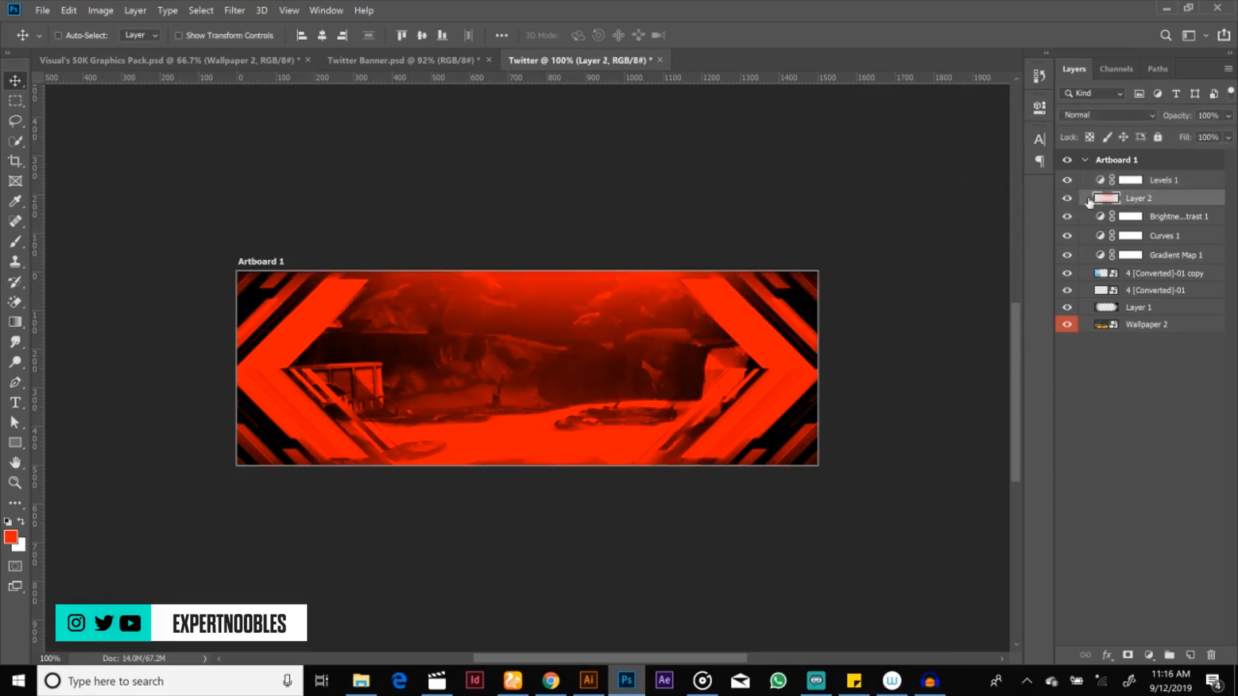
{"action": "left_click_drag", "start_coordinate": [1176, 122], "coordinate": [1150, 125]}
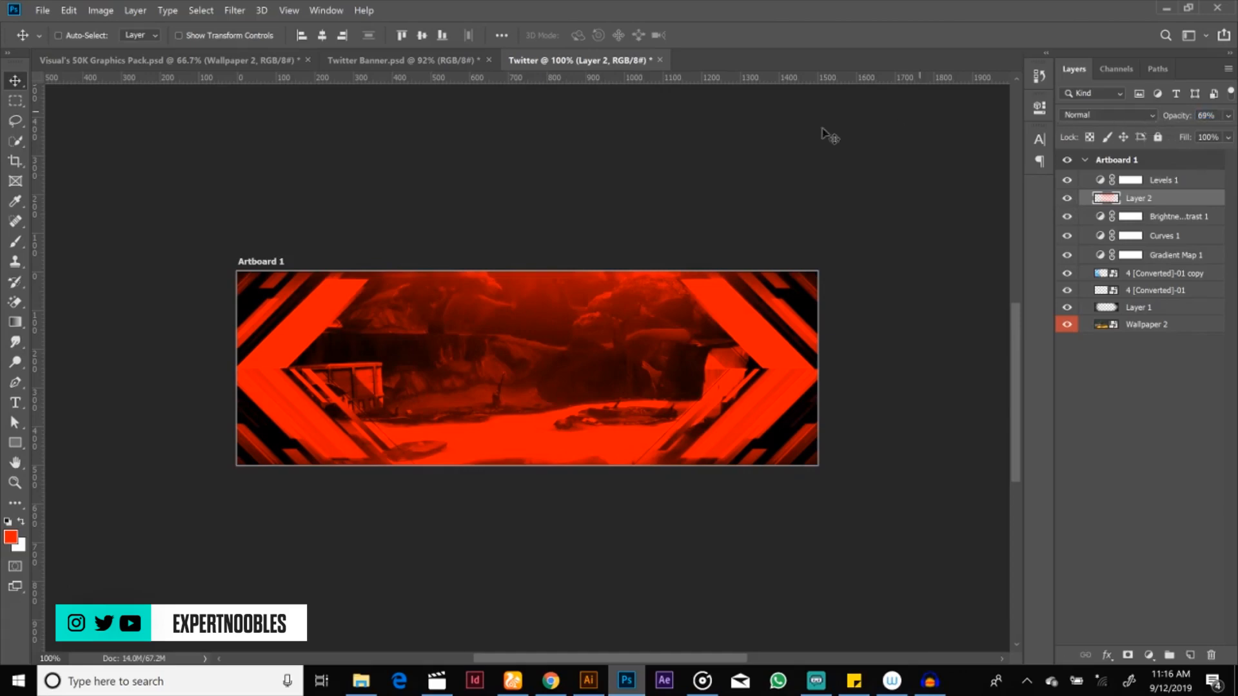
{"action": "left_click", "coordinate": [464, 58]}
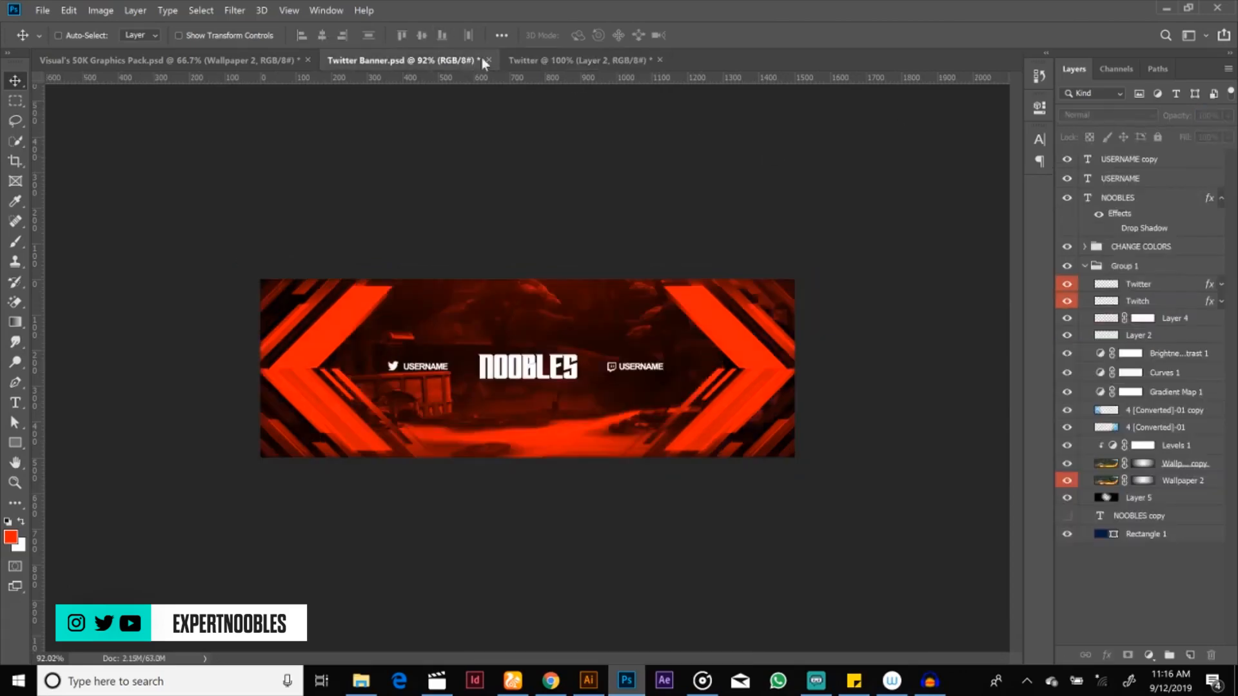
{"action": "left_click", "coordinate": [555, 61]}
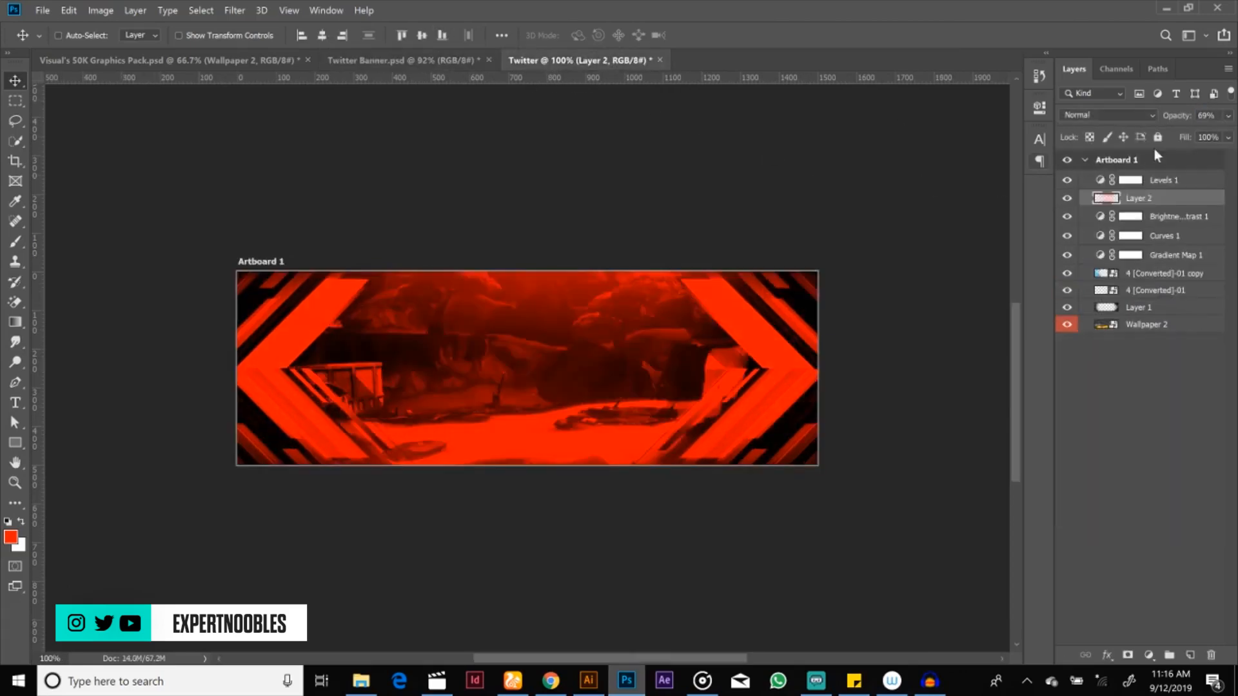
{"action": "left_click_drag", "start_coordinate": [1170, 122], "coordinate": [1159, 128]}
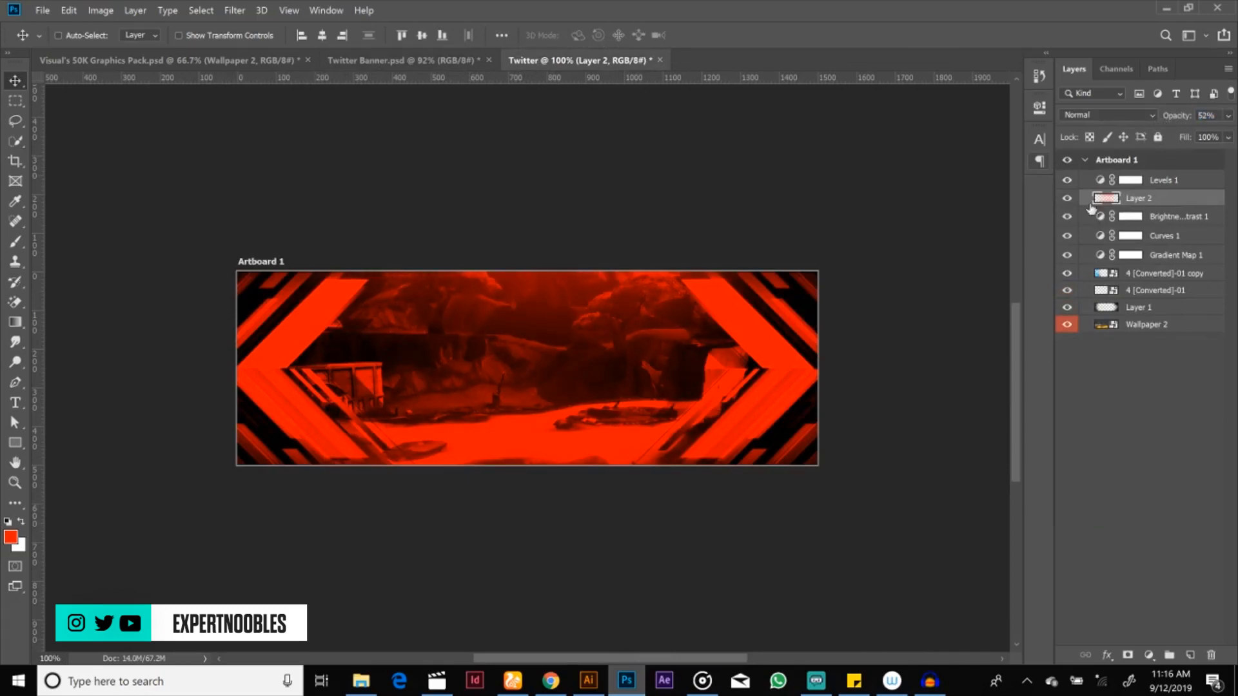
Step: Group all layers from Levels 1 down to Wallpaper 2 into a group named BG
{"action": "left_click", "coordinate": [1136, 182]}
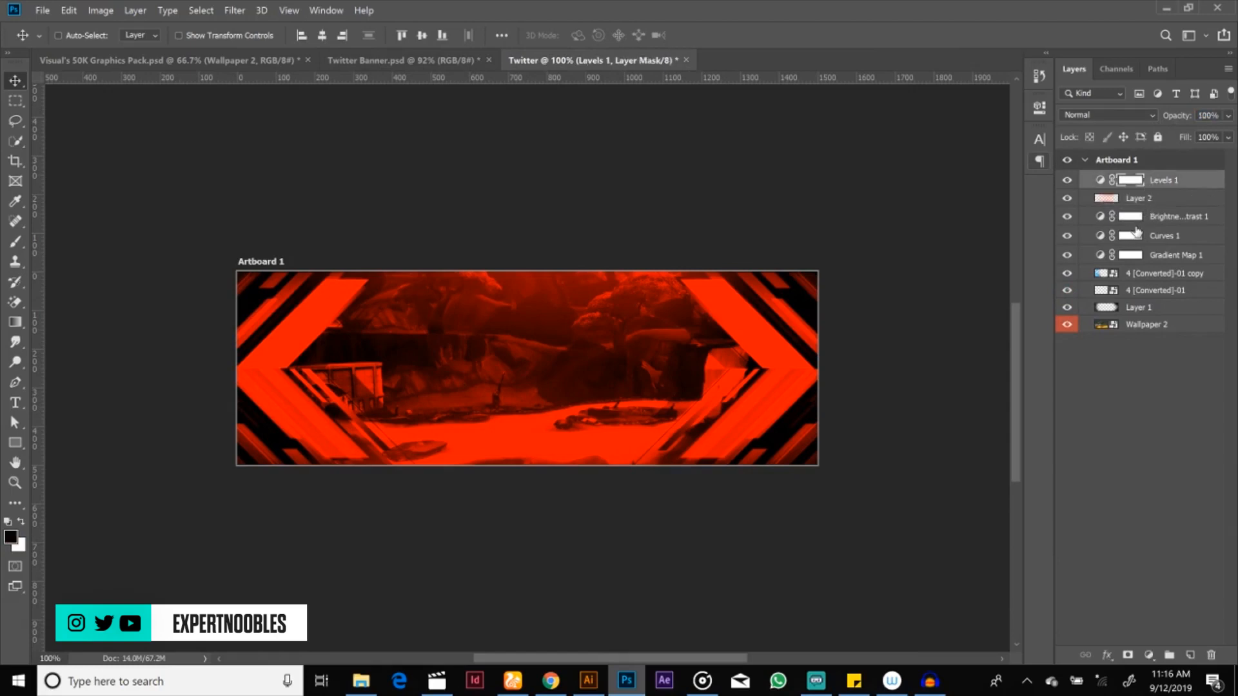
{"action": "left_click", "coordinate": [1141, 326], "text": "shift"}
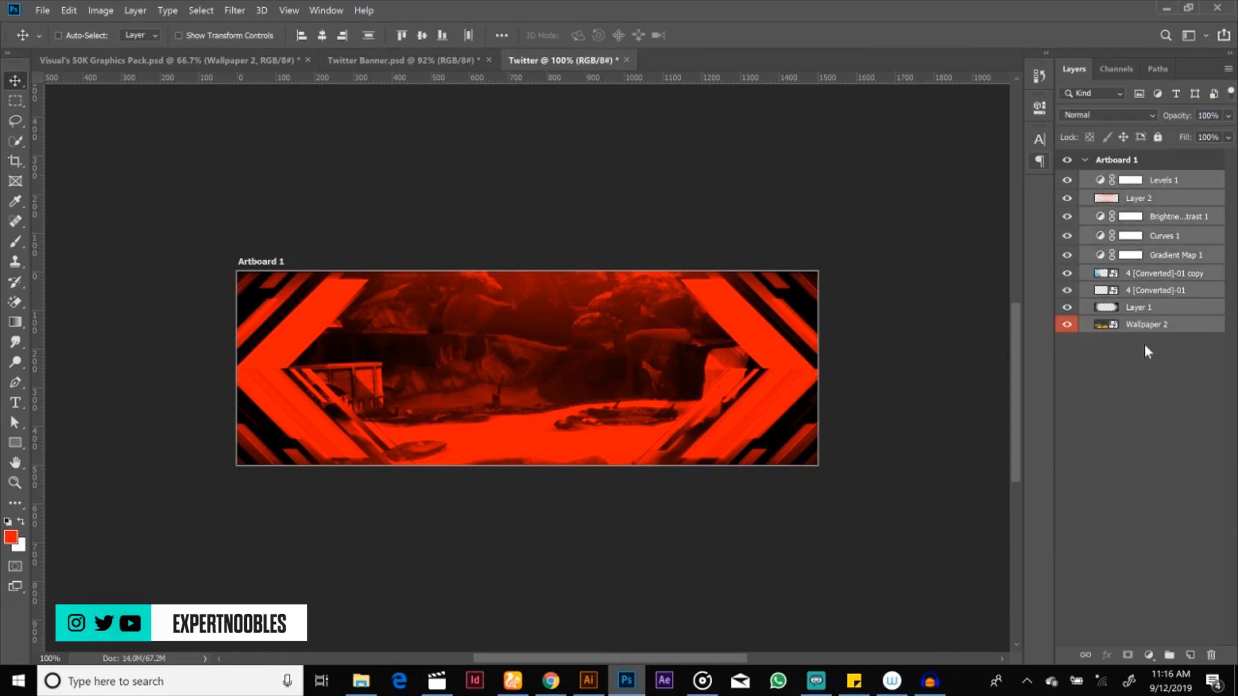
{"action": "right_click", "coordinate": [1158, 283]}
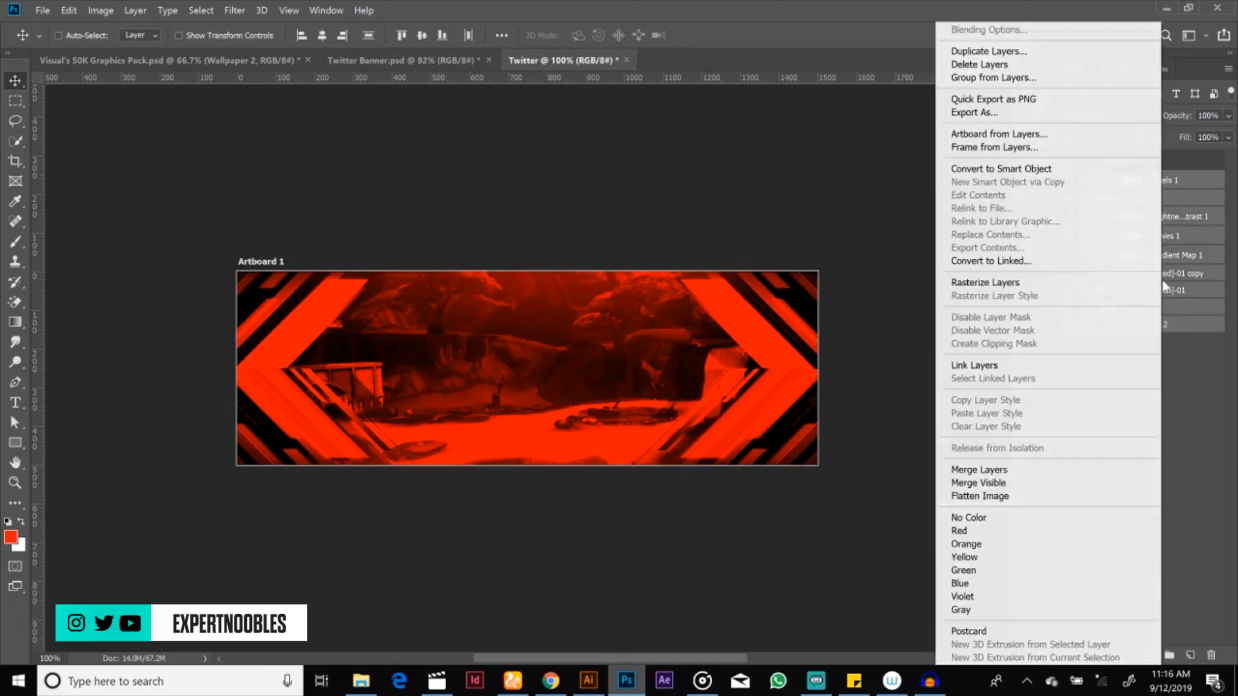
{"action": "left_click", "coordinate": [1181, 252]}
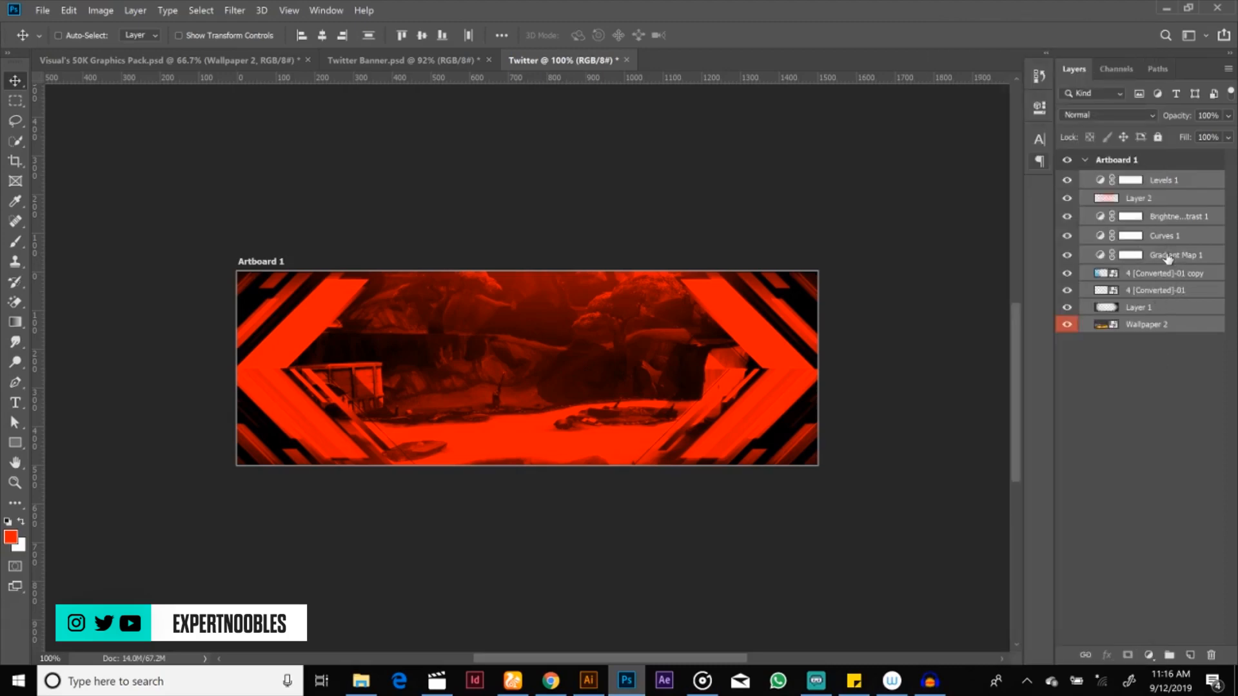
{"action": "right_click", "coordinate": [1166, 258]}
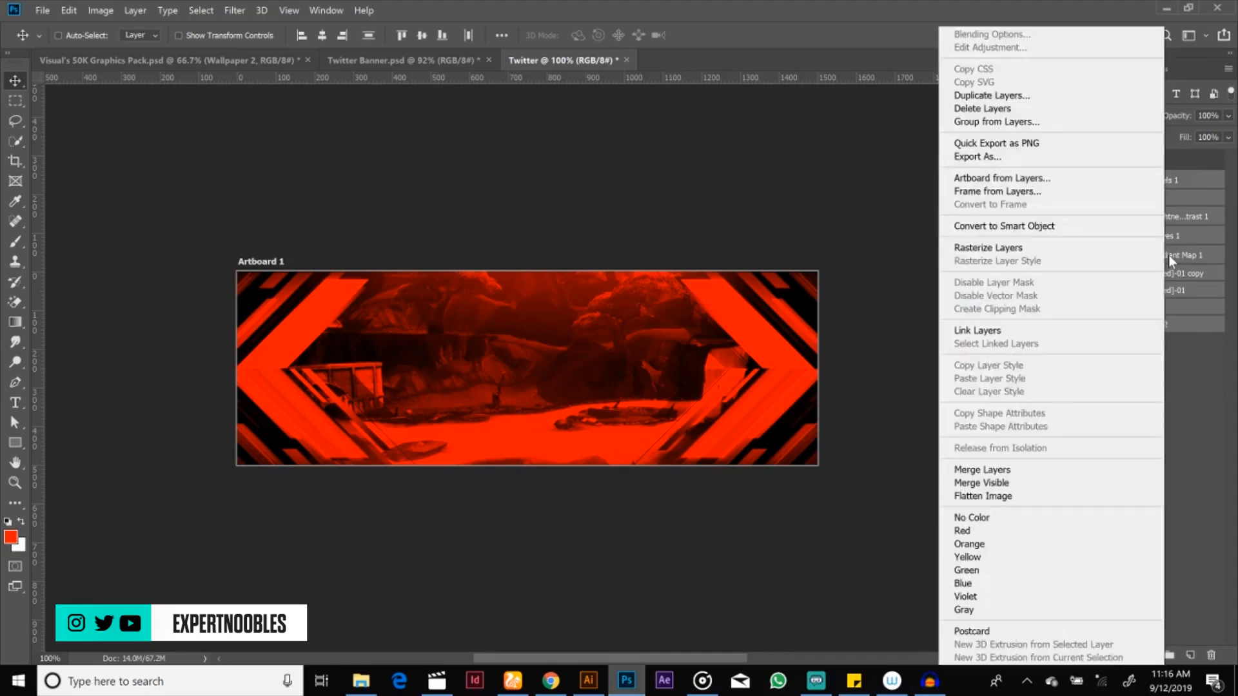
{"action": "left_click", "coordinate": [999, 123]}
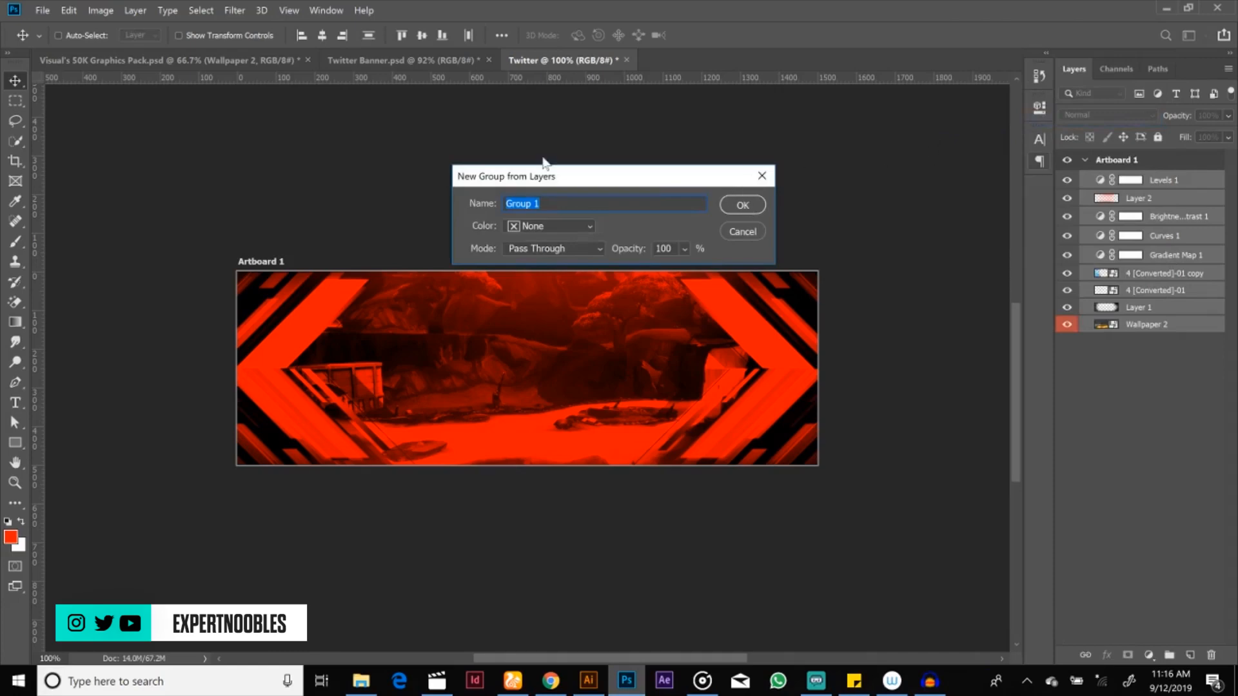
{"action": "type", "text": "BG"}
{"action": "left_click", "coordinate": [738, 206]}
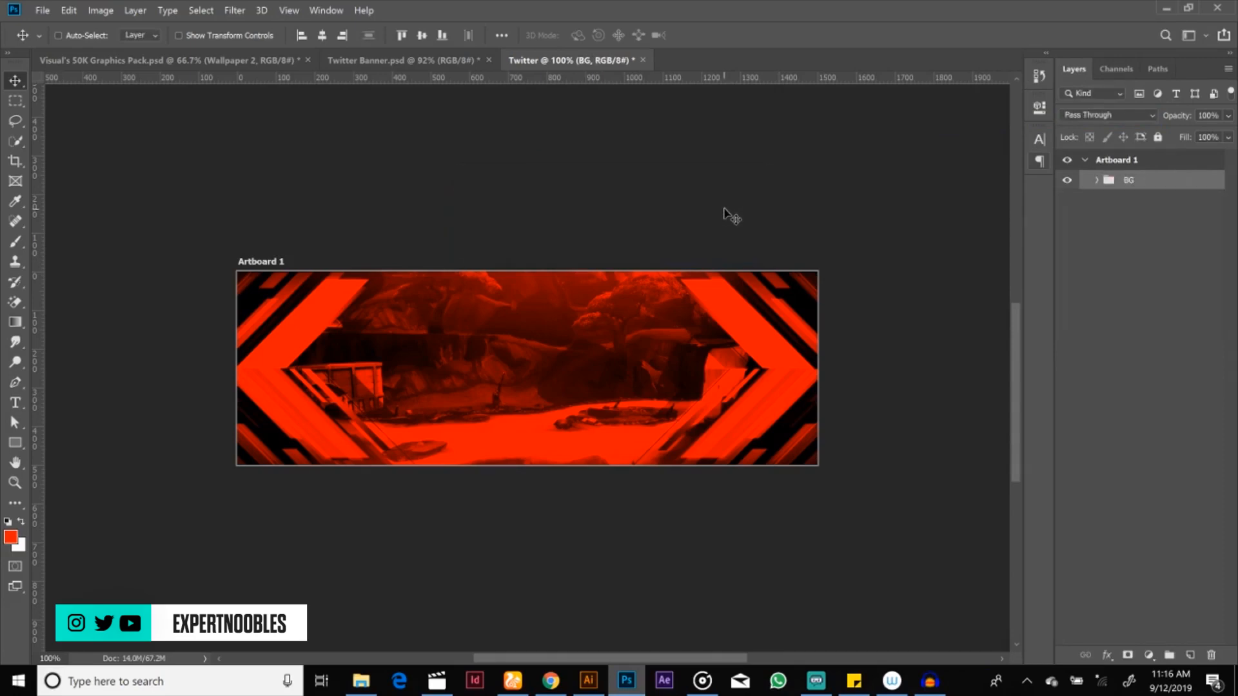
{"action": "left_click", "coordinate": [1067, 181]}
{"action": "left_click", "coordinate": [1189, 656]}
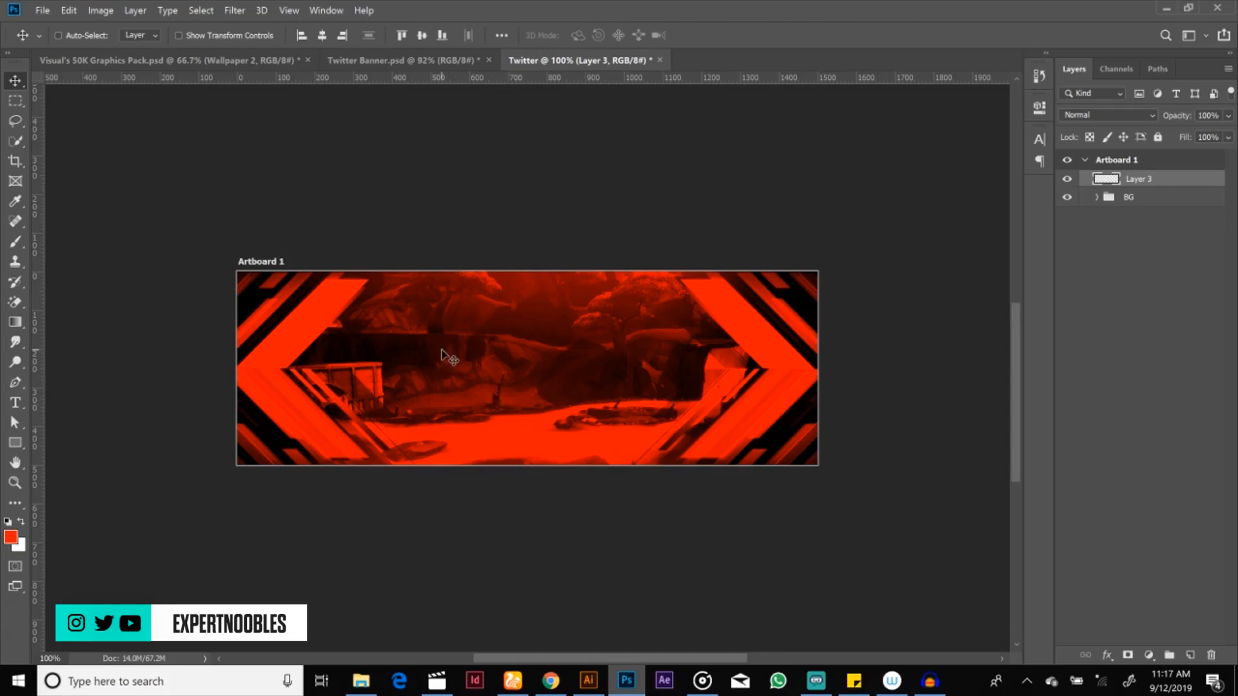
{"action": "left_click", "coordinate": [15, 402]}
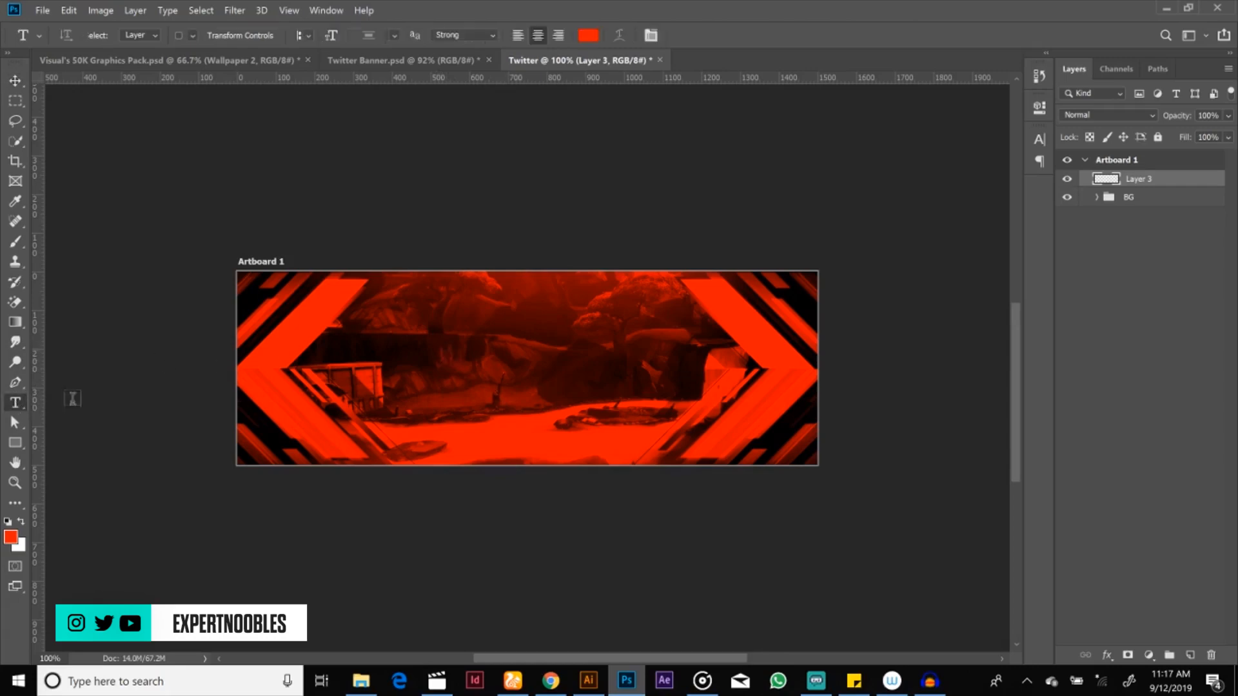
{"action": "left_click", "coordinate": [443, 365]}
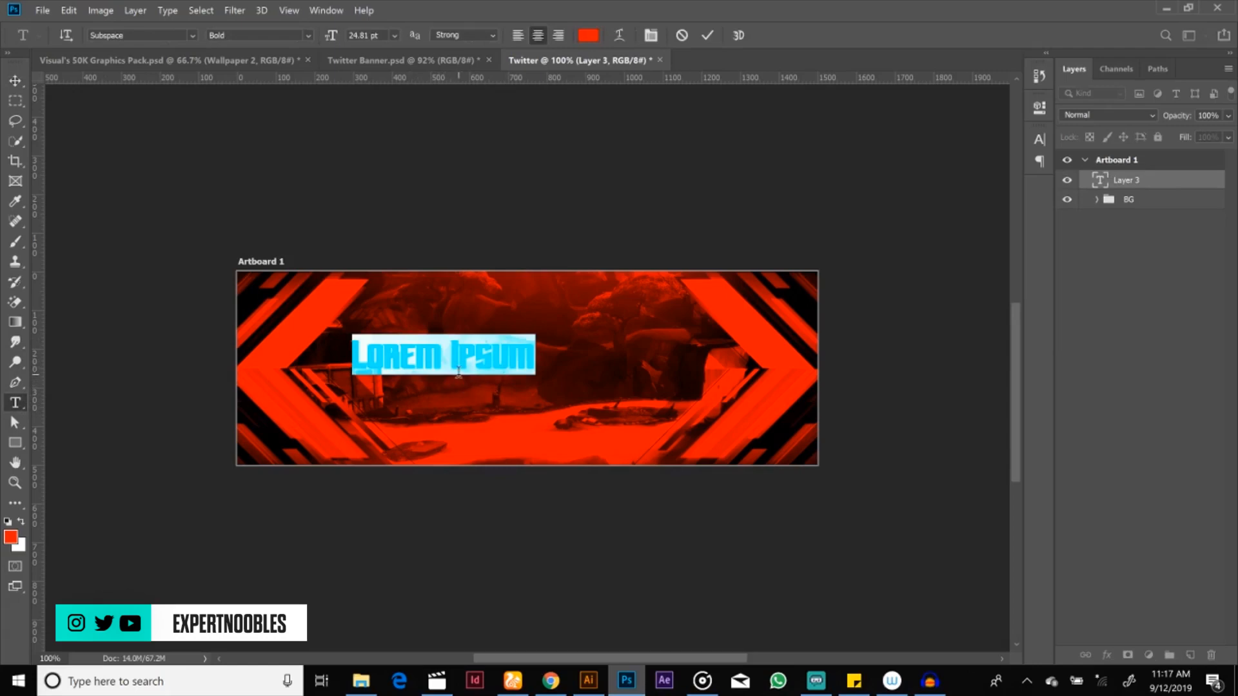
{"action": "type", "text": "D"}
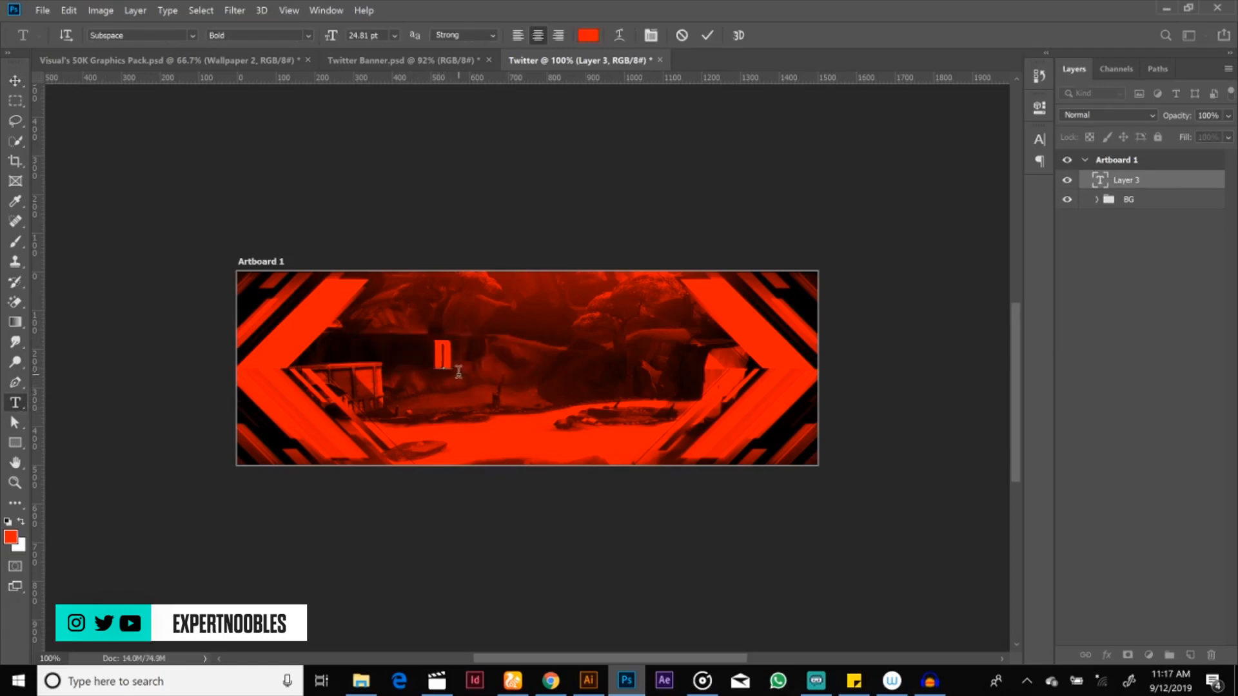
{"action": "type", "text": "OOB"}
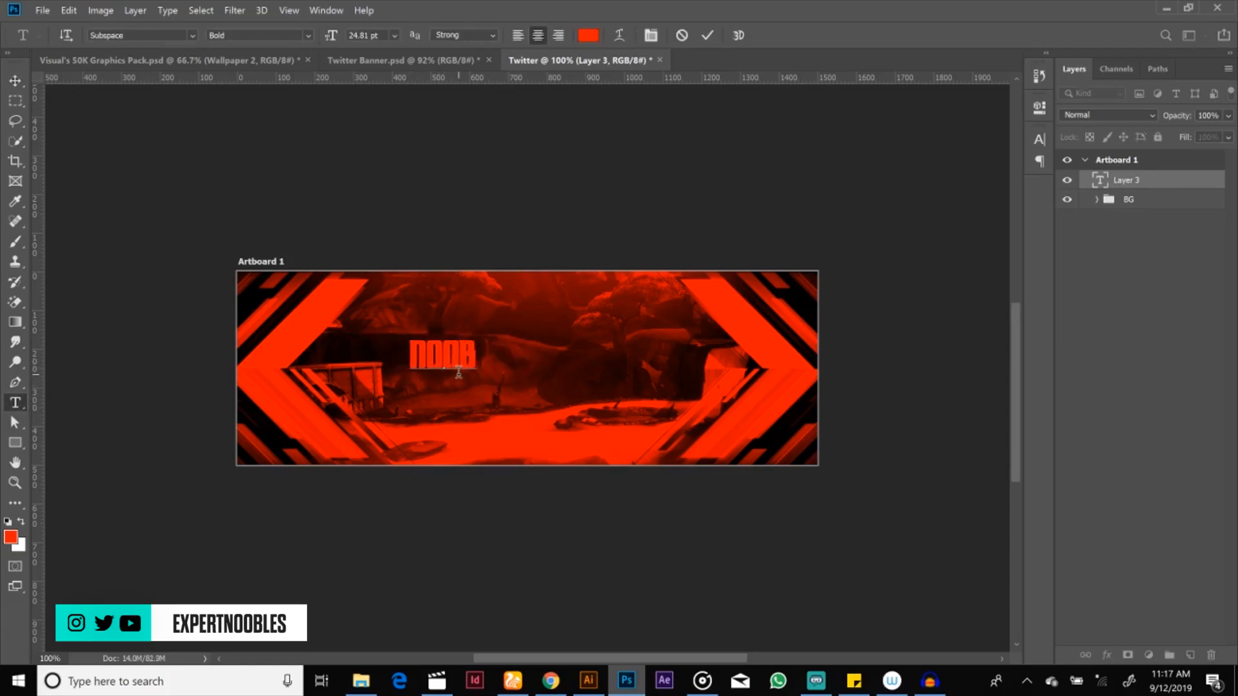
{"action": "type", "text": "LES"}
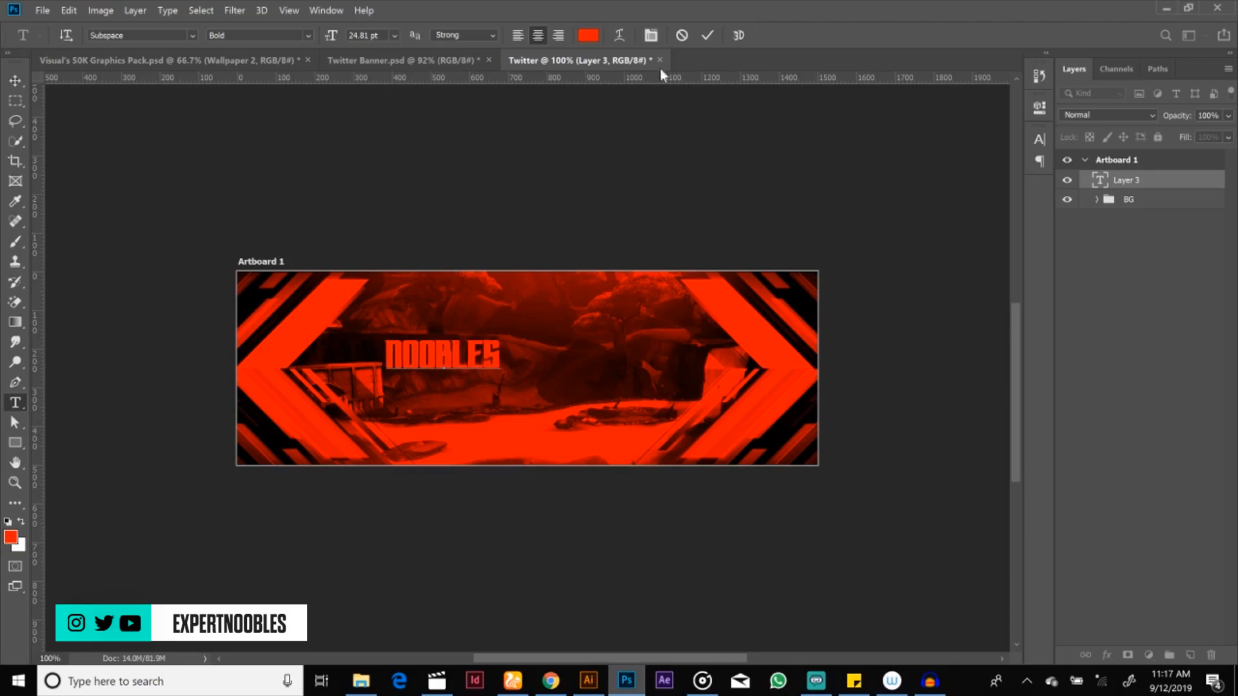
{"action": "left_click", "coordinate": [706, 36]}
{"action": "key", "text": "v"}
{"action": "left_click_drag", "start_coordinate": [439, 351], "coordinate": [548, 358]}
{"action": "key", "text": "Delete"}
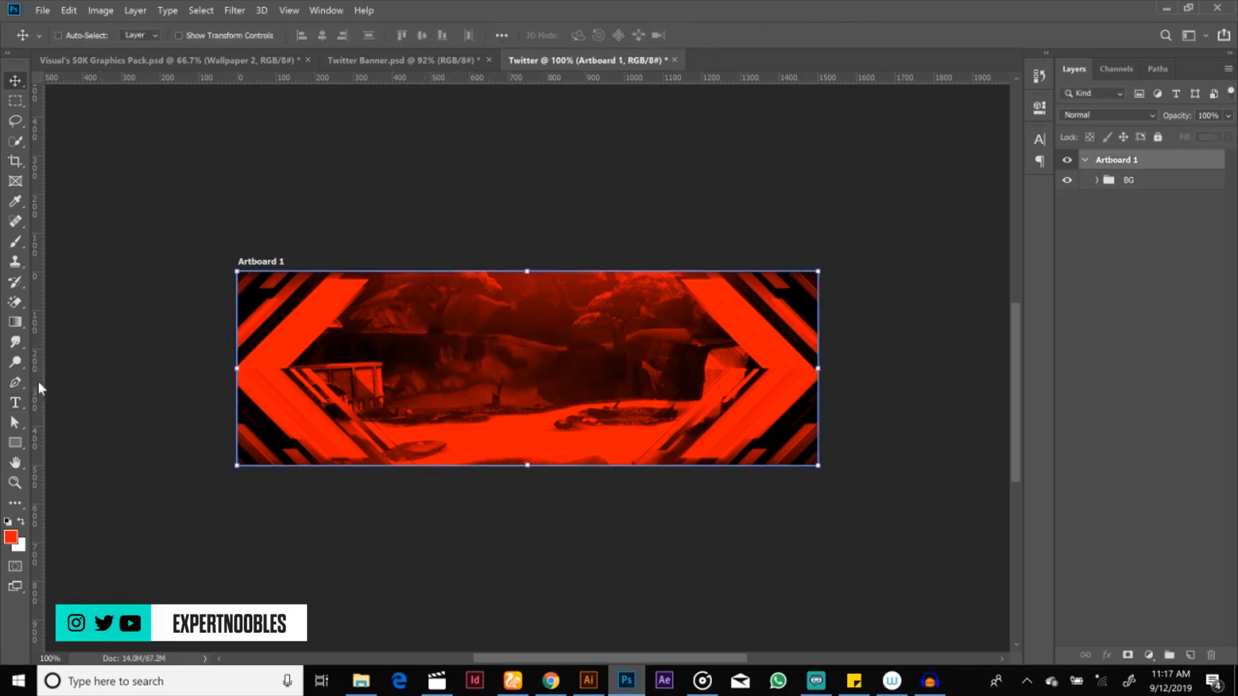
Step: Add the text NOOBLES in Subspace Bold at 24.81 pt above the BG group, over the middle of the banner
{"action": "left_click", "coordinate": [16, 403]}
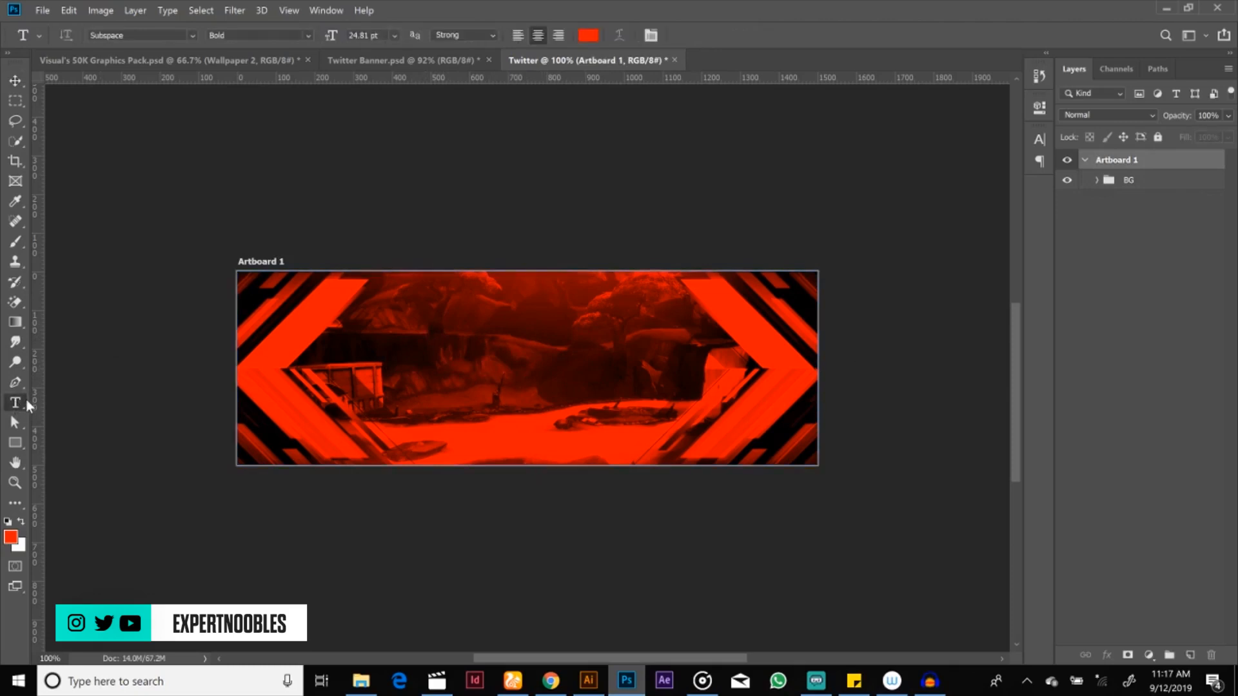
{"action": "left_click", "coordinate": [1130, 182]}
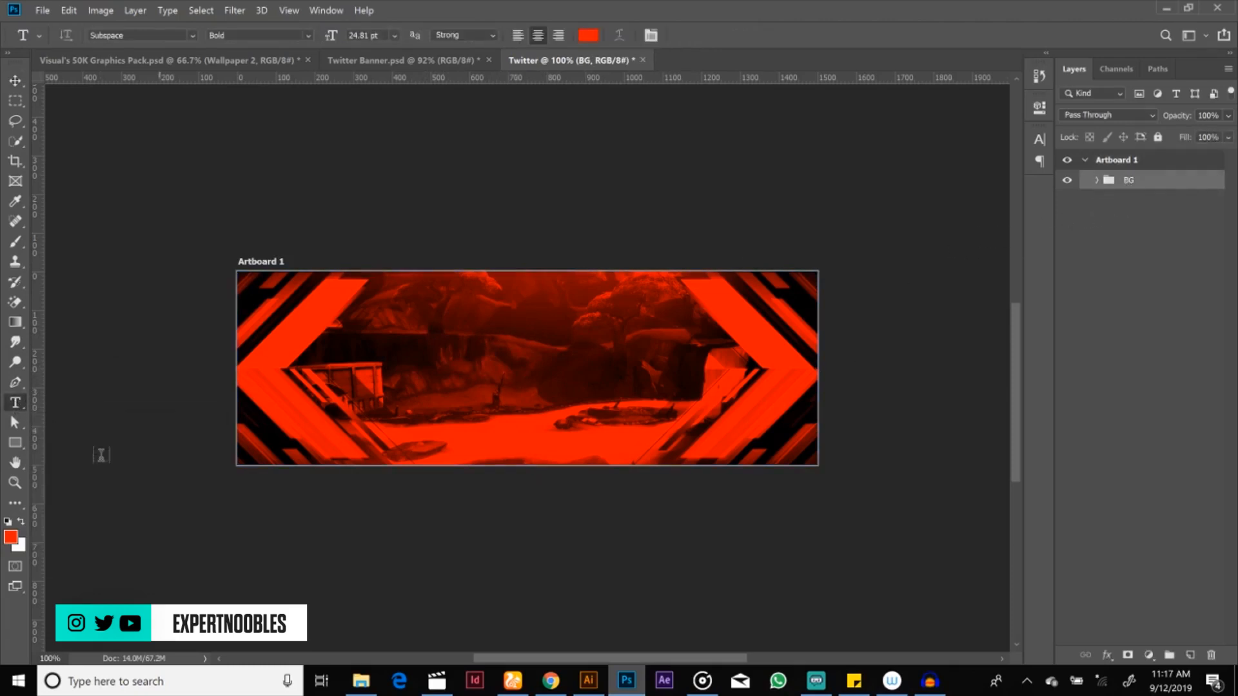
{"action": "left_click", "coordinate": [461, 363]}
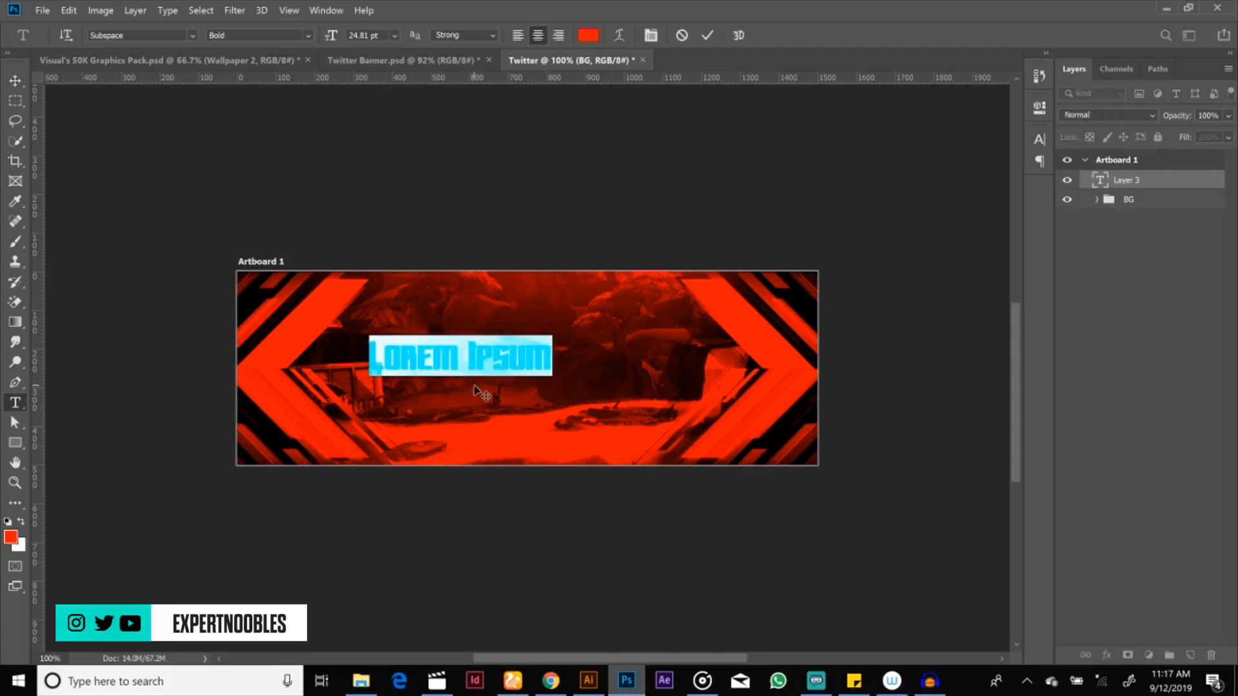
{"action": "type", "text": "N"}
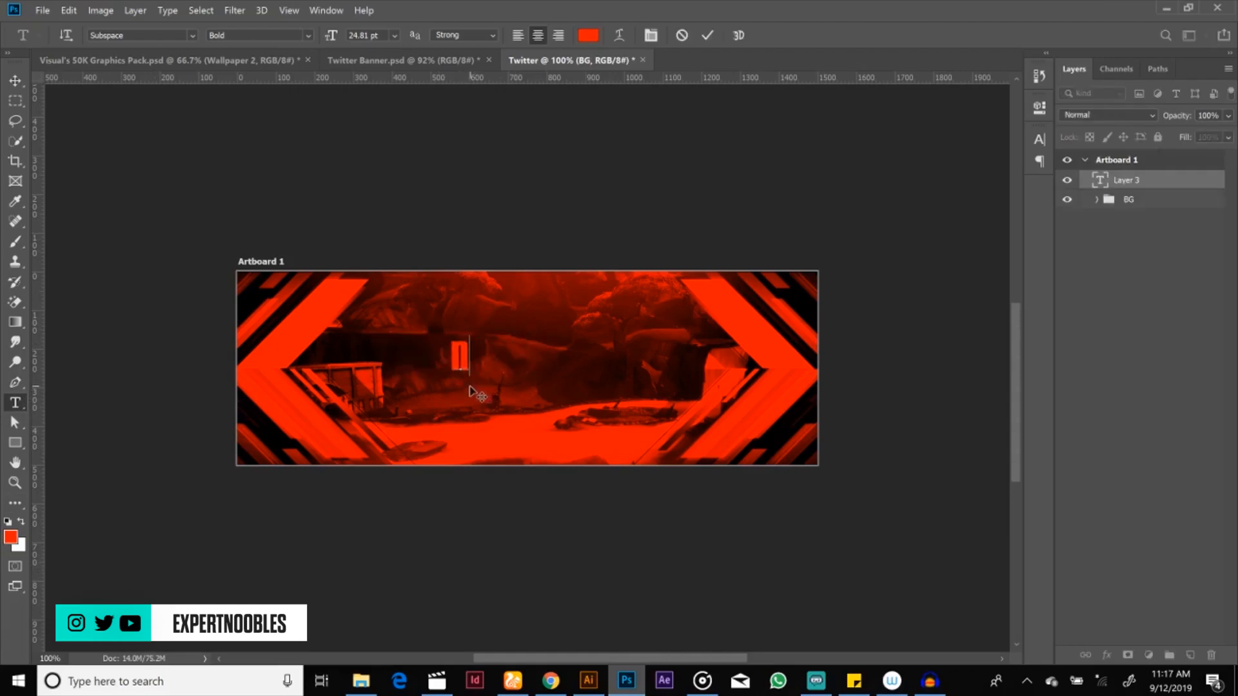
{"action": "type", "text": "OOB"}
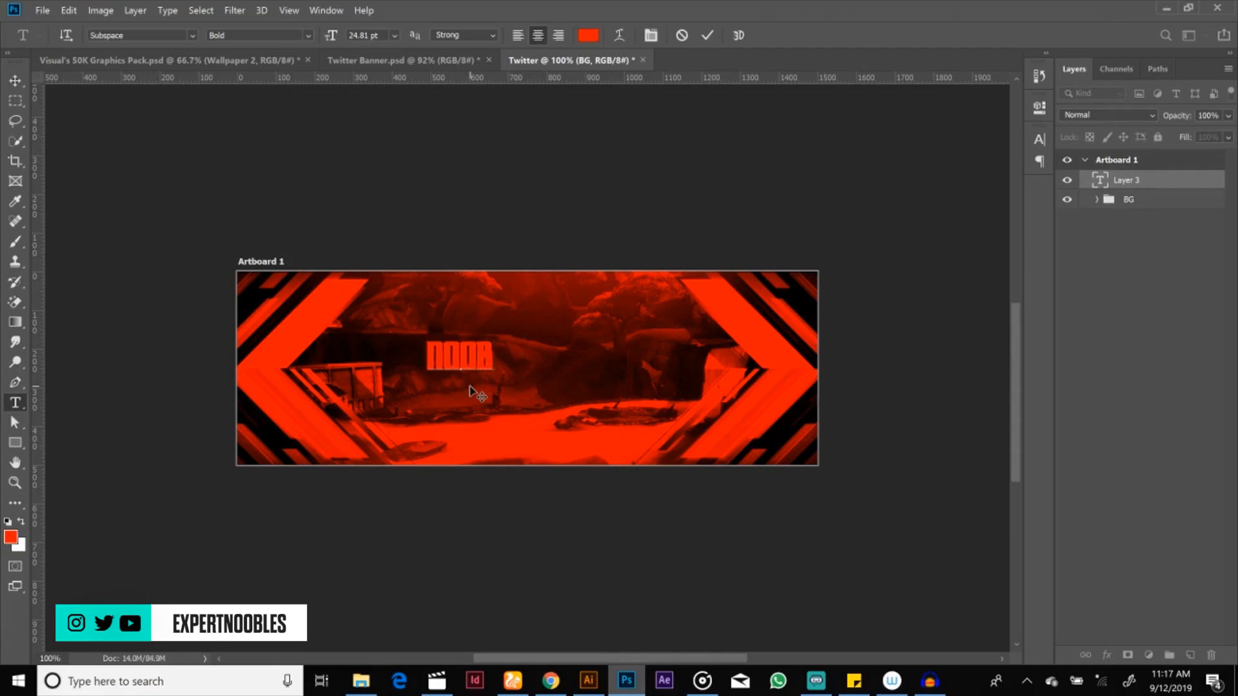
{"action": "type", "text": "LES"}
Step: Set the color of the whole NOOBLES text to white (ffffff) and finish editing it
{"action": "key", "text": "ctrl+a"}
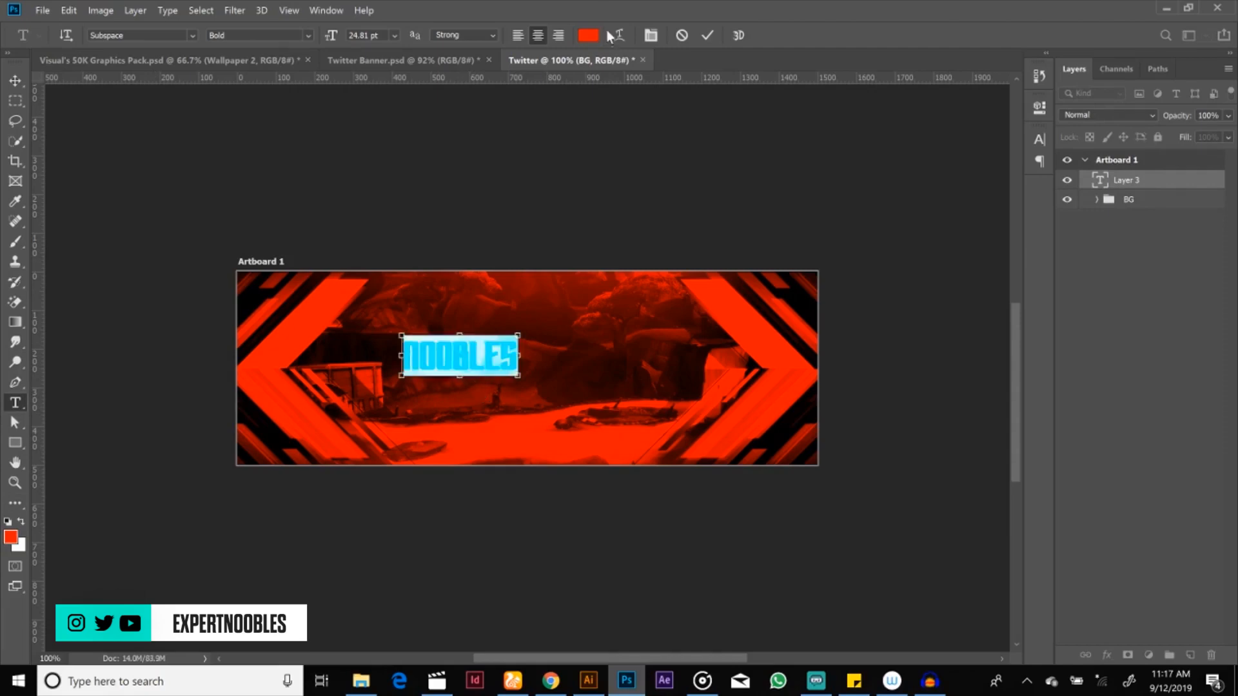
{"action": "left_click", "coordinate": [588, 36]}
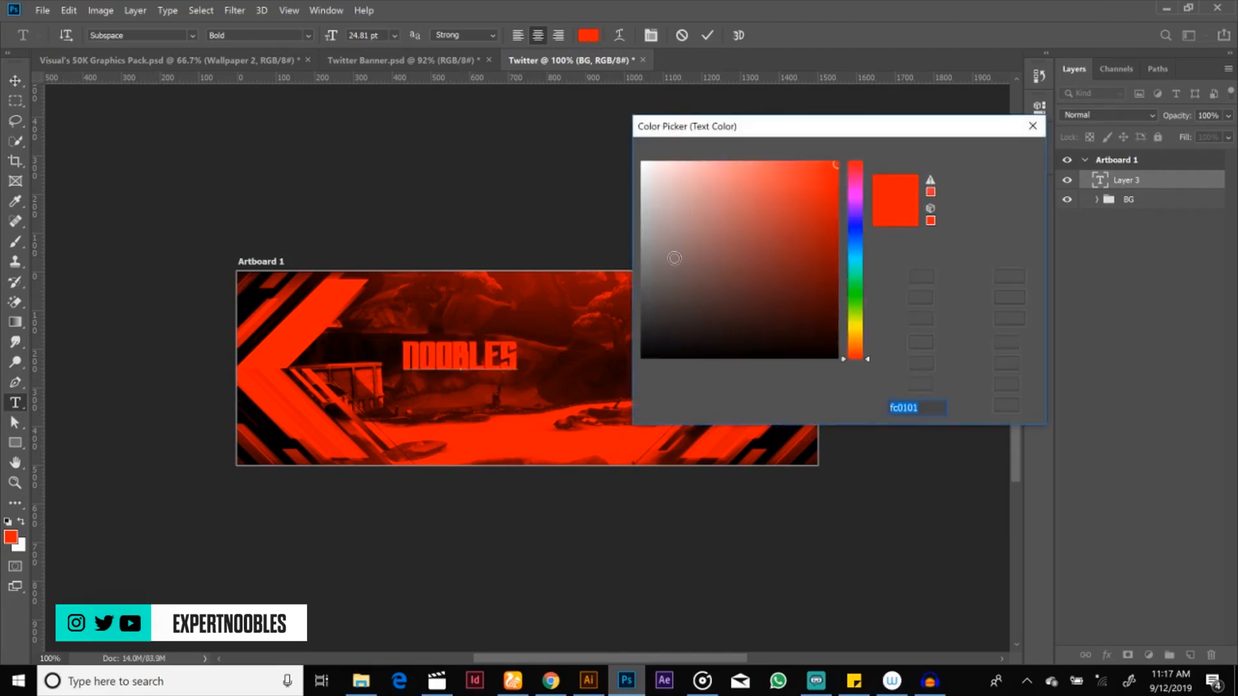
{"action": "left_click_drag", "start_coordinate": [671, 258], "coordinate": [629, 152]}
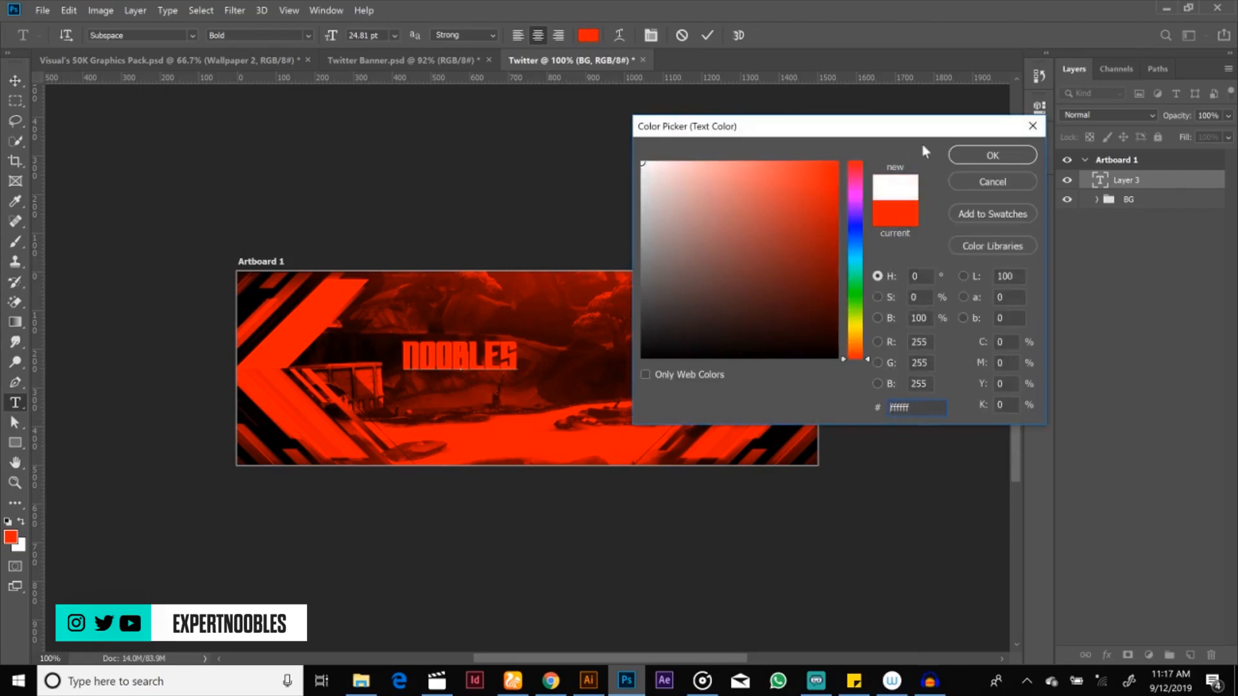
{"action": "left_click", "coordinate": [958, 153]}
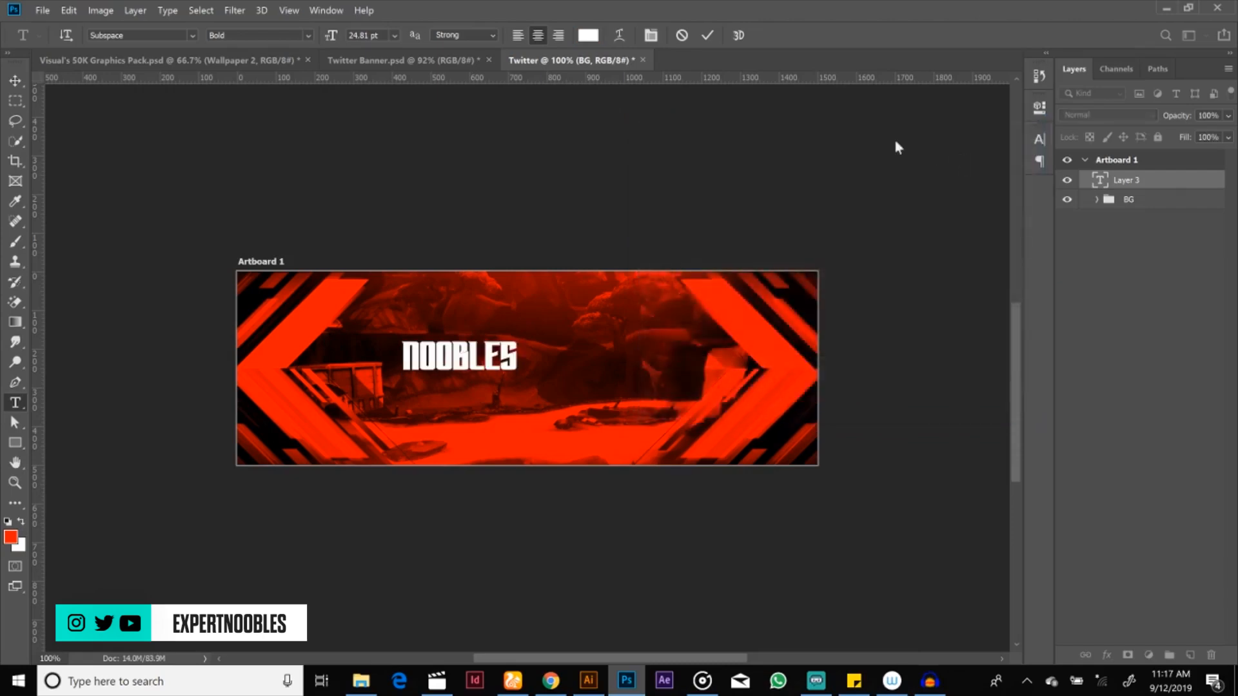
{"action": "left_click", "coordinate": [707, 35]}
Step: Move the NOOBLES text to roughly the center of the banner
{"action": "key", "text": "v"}
{"action": "left_click_drag", "start_coordinate": [500, 361], "coordinate": [570, 377]}
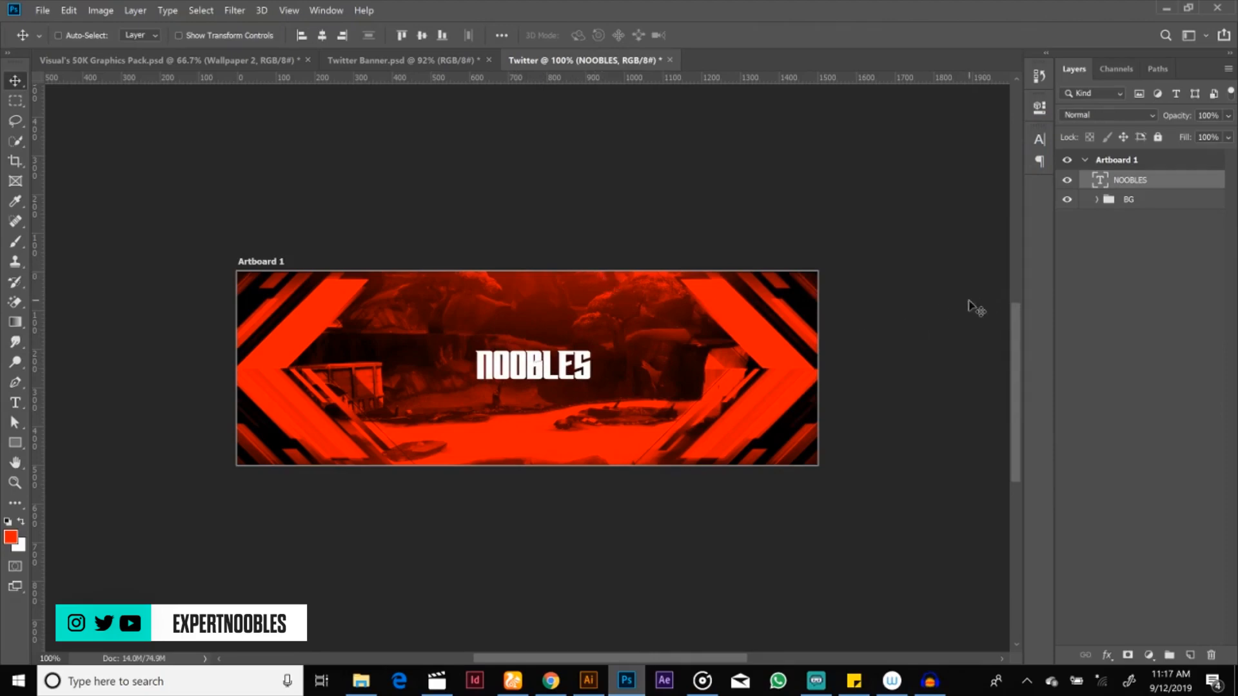
{"action": "key", "text": "ctrl+z"}
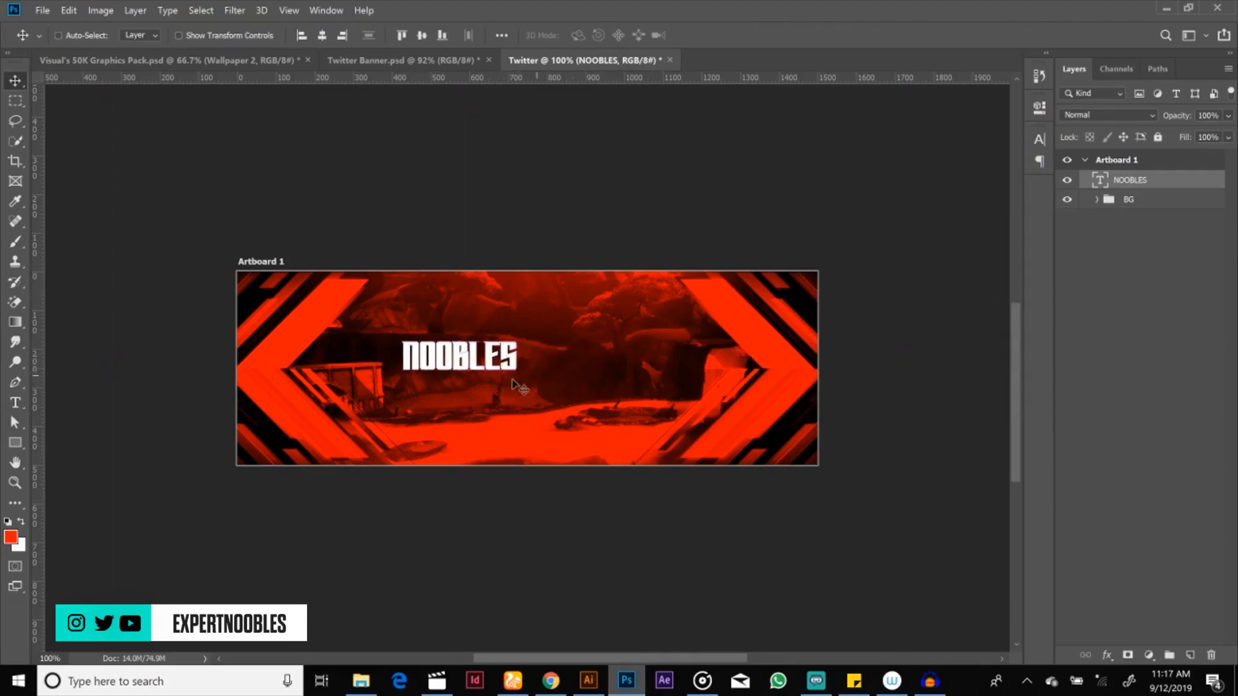
{"action": "left_click_drag", "start_coordinate": [514, 385], "coordinate": [599, 401]}
Step: Change the NOOBLES character color to blue 0185c9 and nudge the text closer to the banner's center
{"action": "left_click", "coordinate": [1040, 139]}
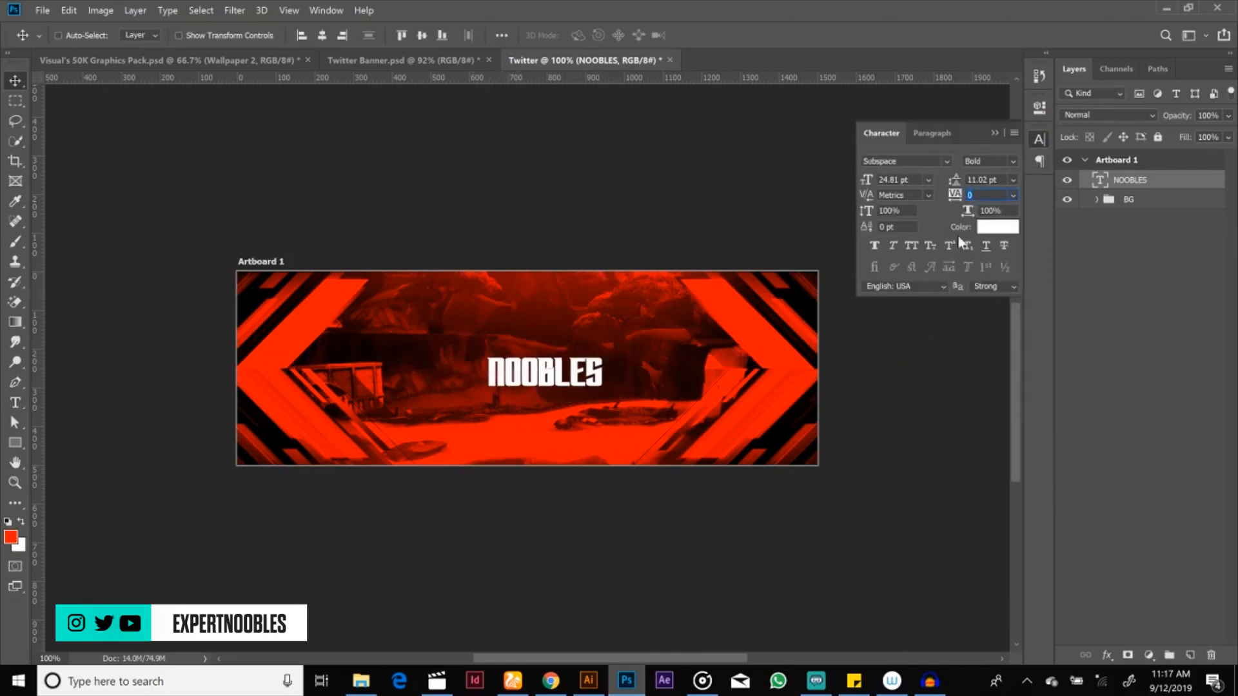
{"action": "left_click", "coordinate": [986, 227]}
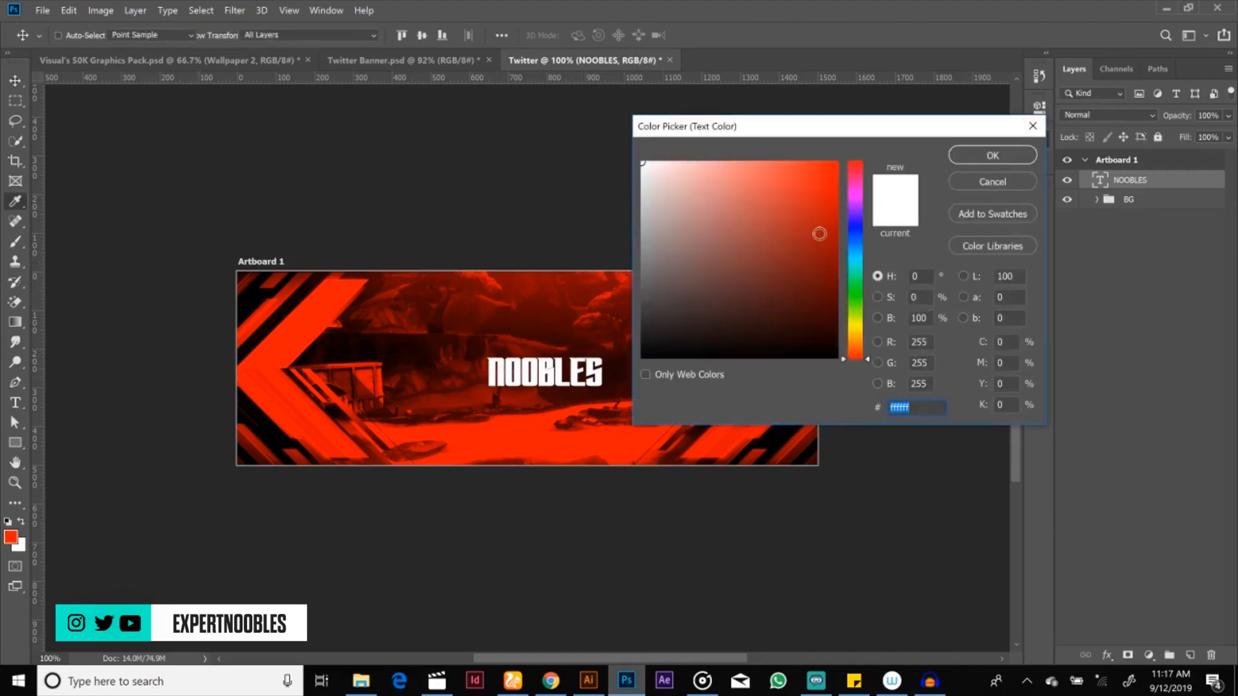
{"action": "left_click", "coordinate": [854, 249]}
{"action": "left_click", "coordinate": [835, 204]}
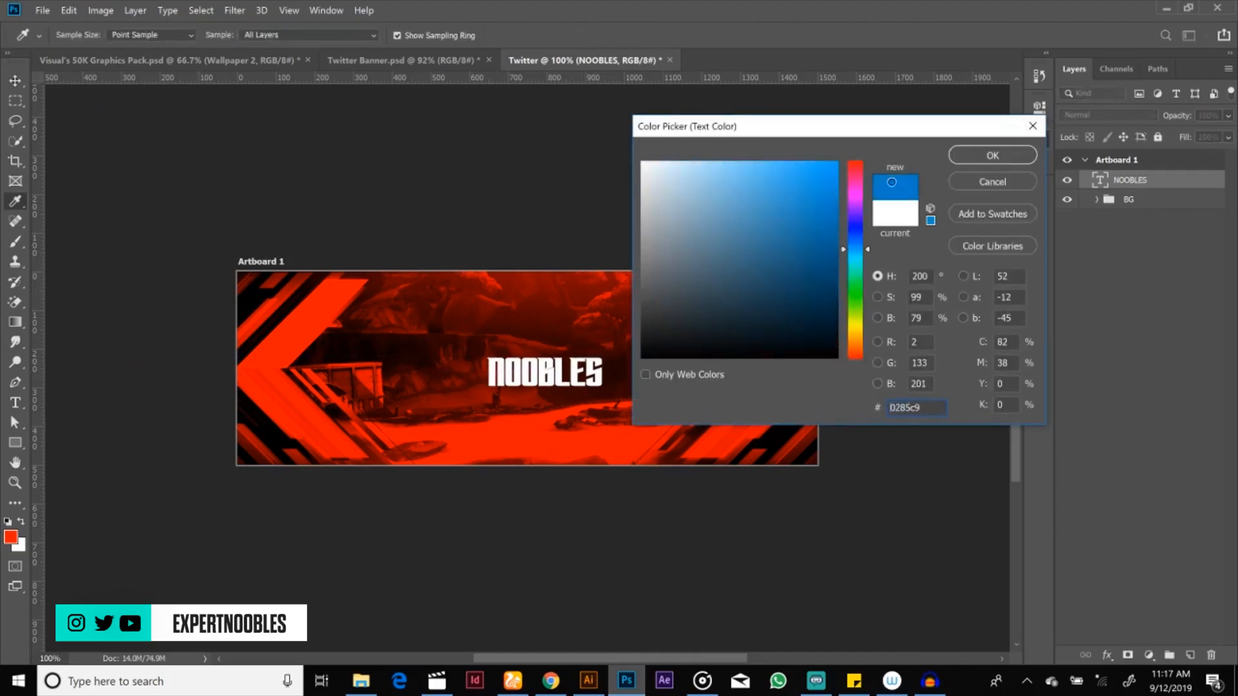
{"action": "left_click", "coordinate": [975, 156]}
{"action": "left_click_drag", "start_coordinate": [588, 368], "coordinate": [568, 366]}
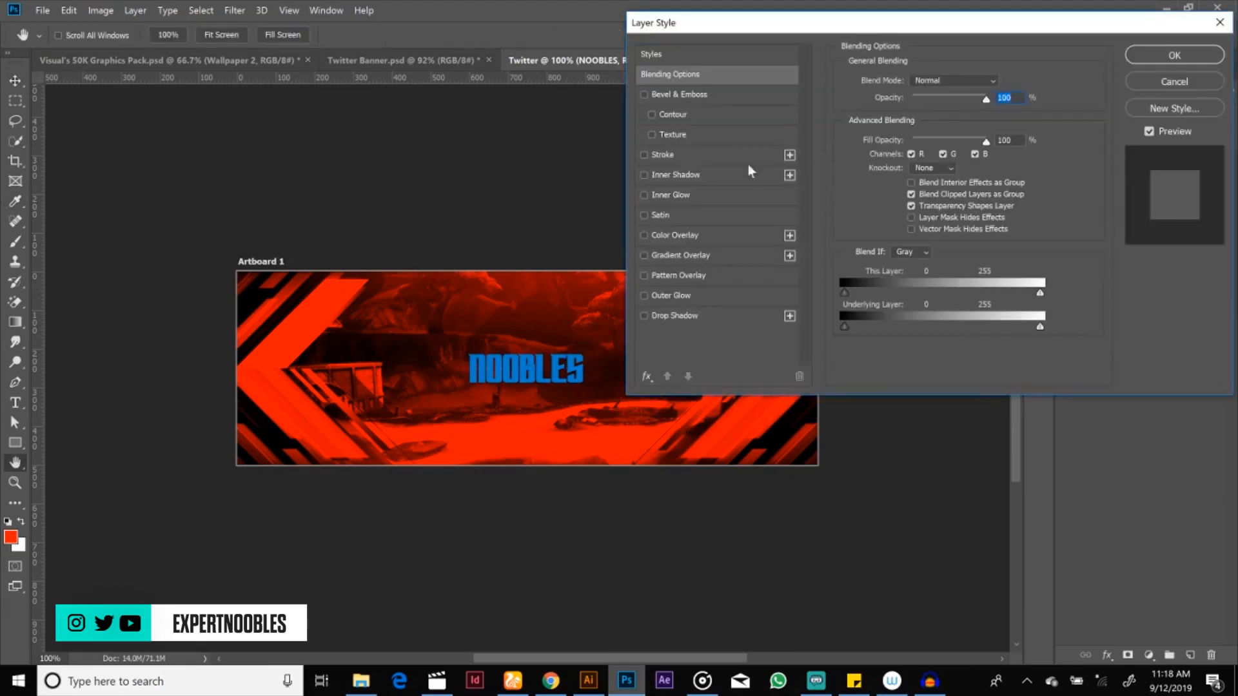
Step: Give the NOOBLES layer a white (ffffff) Color Overlay in Normal mode at 100% opacity and collapse its effects list
{"action": "left_click", "coordinate": [671, 235]}
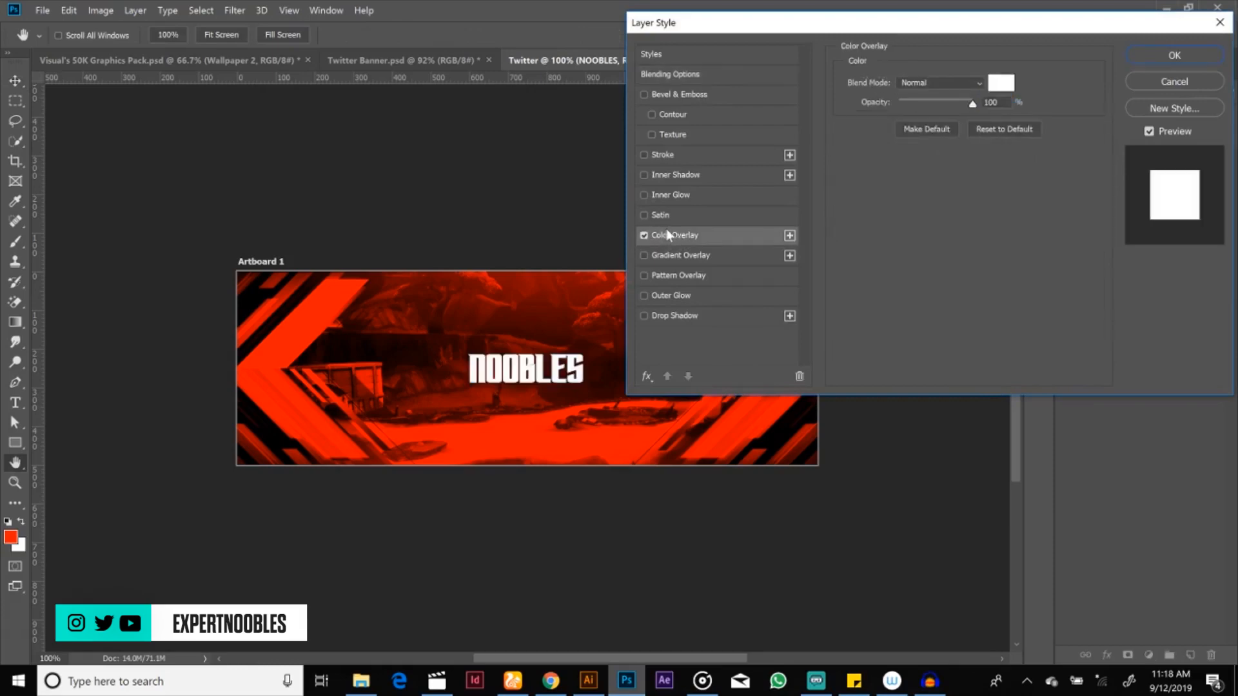
{"action": "left_click", "coordinate": [1001, 83]}
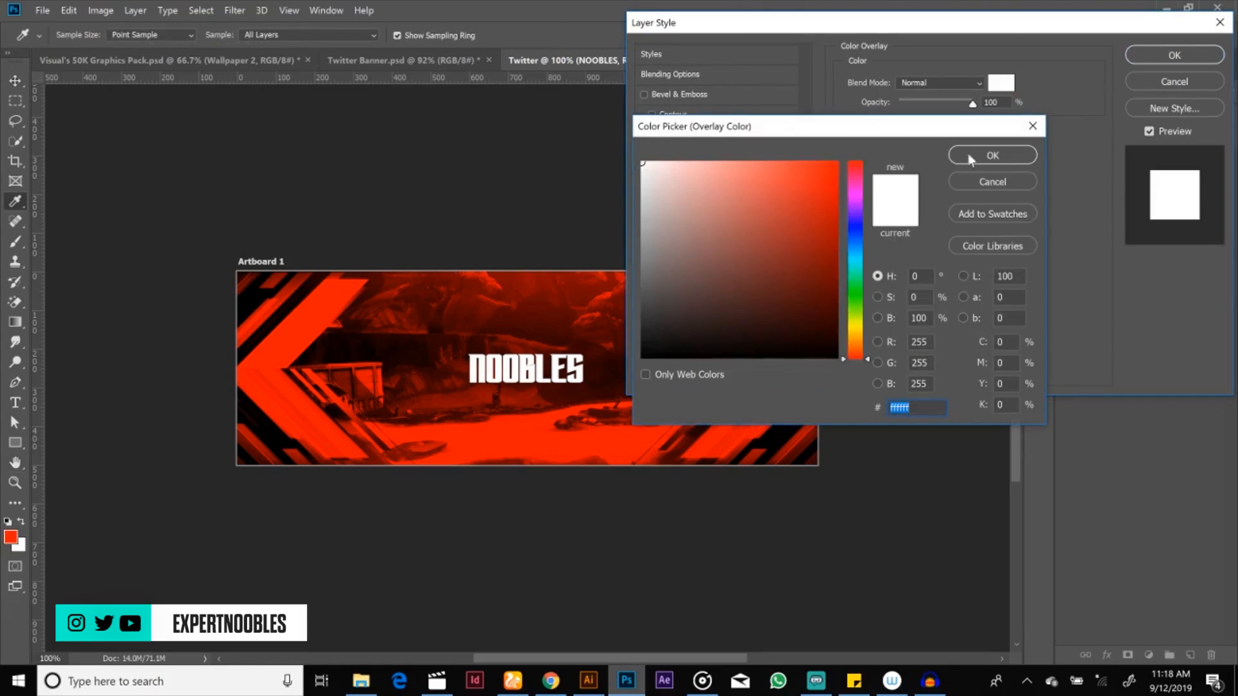
{"action": "left_click", "coordinate": [969, 153]}
{"action": "left_click", "coordinate": [1143, 55]}
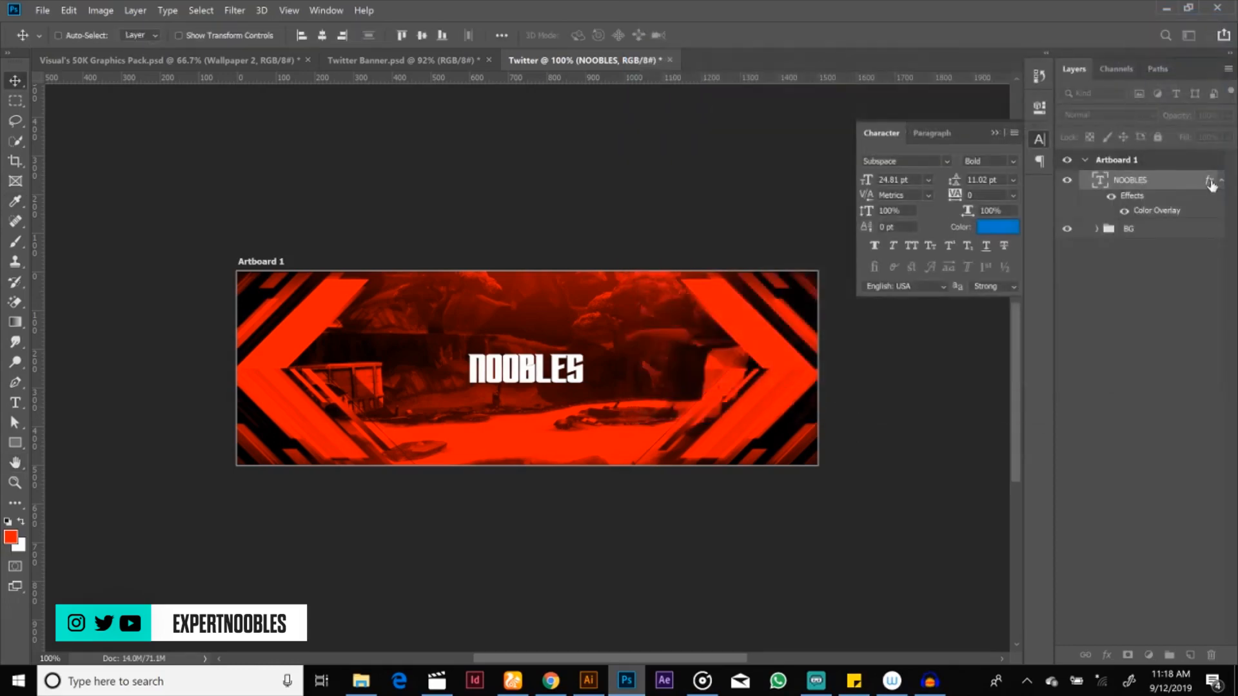
{"action": "left_click", "coordinate": [1221, 182]}
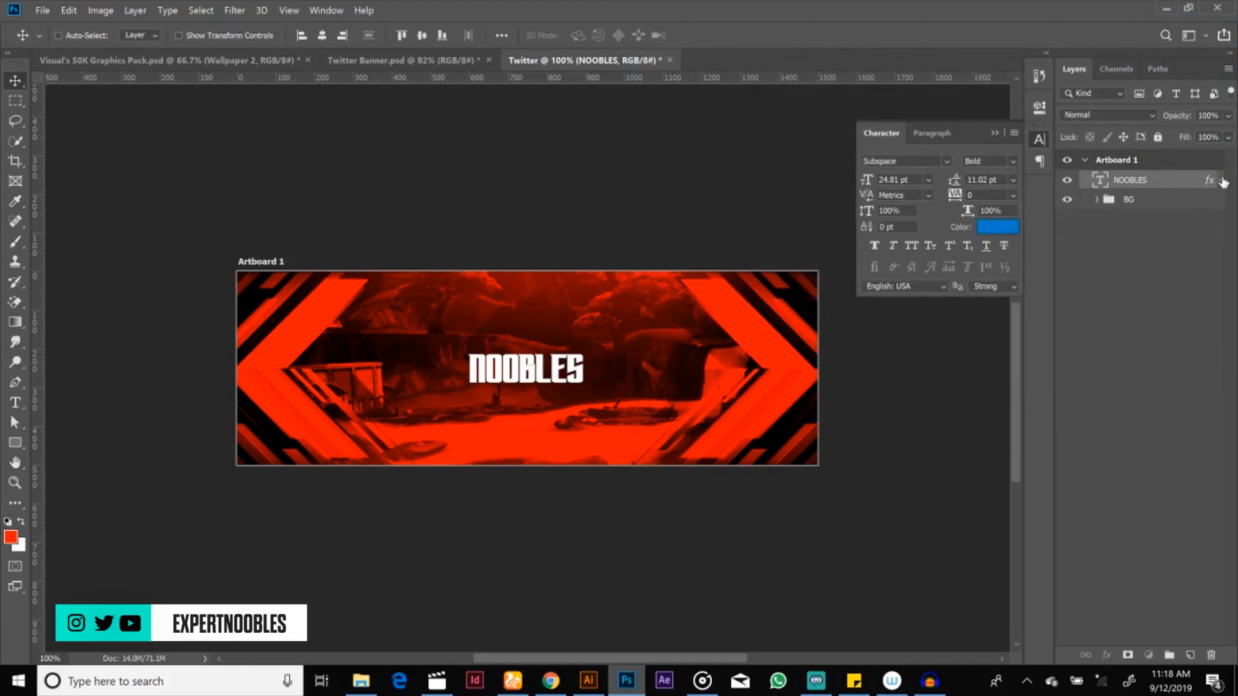
{"action": "left_click", "coordinate": [1221, 181]}
{"action": "left_click", "coordinate": [1222, 182]}
Step: Center the NOOBLES text horizontally within a rectangular selection covering the whole banner, and clear the selection
{"action": "left_click", "coordinate": [16, 102]}
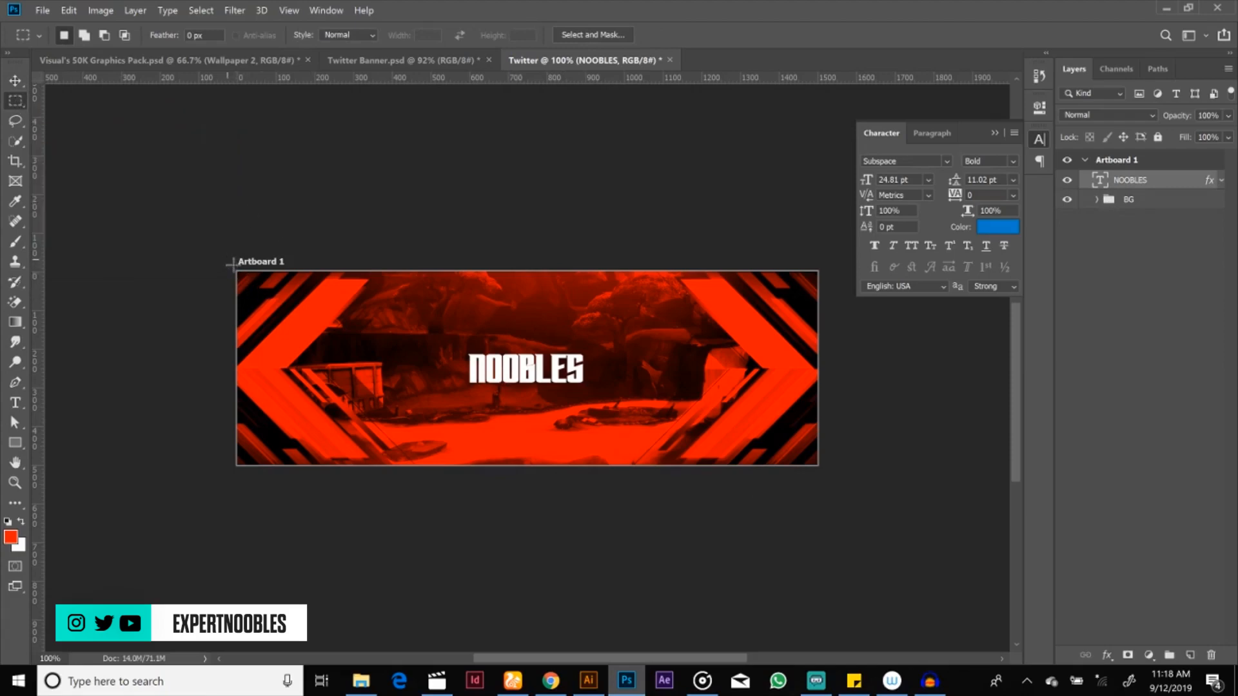
{"action": "left_click_drag", "start_coordinate": [231, 264], "coordinate": [843, 493]}
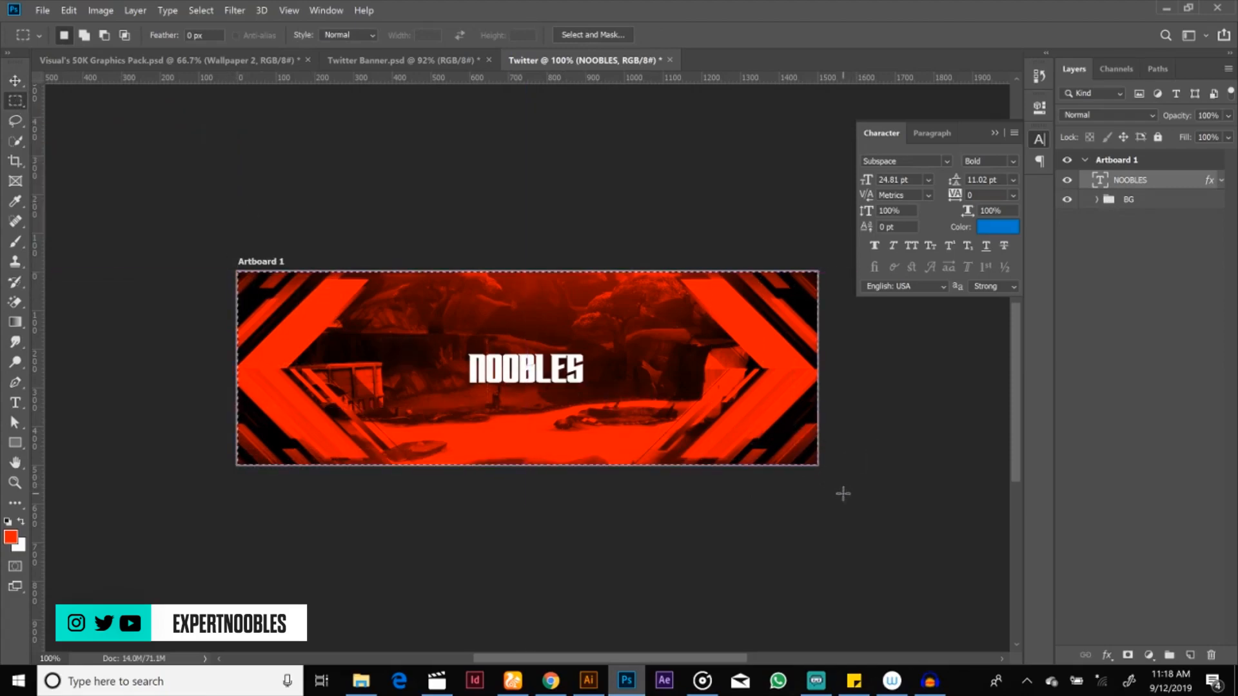
{"action": "left_click", "coordinate": [994, 133]}
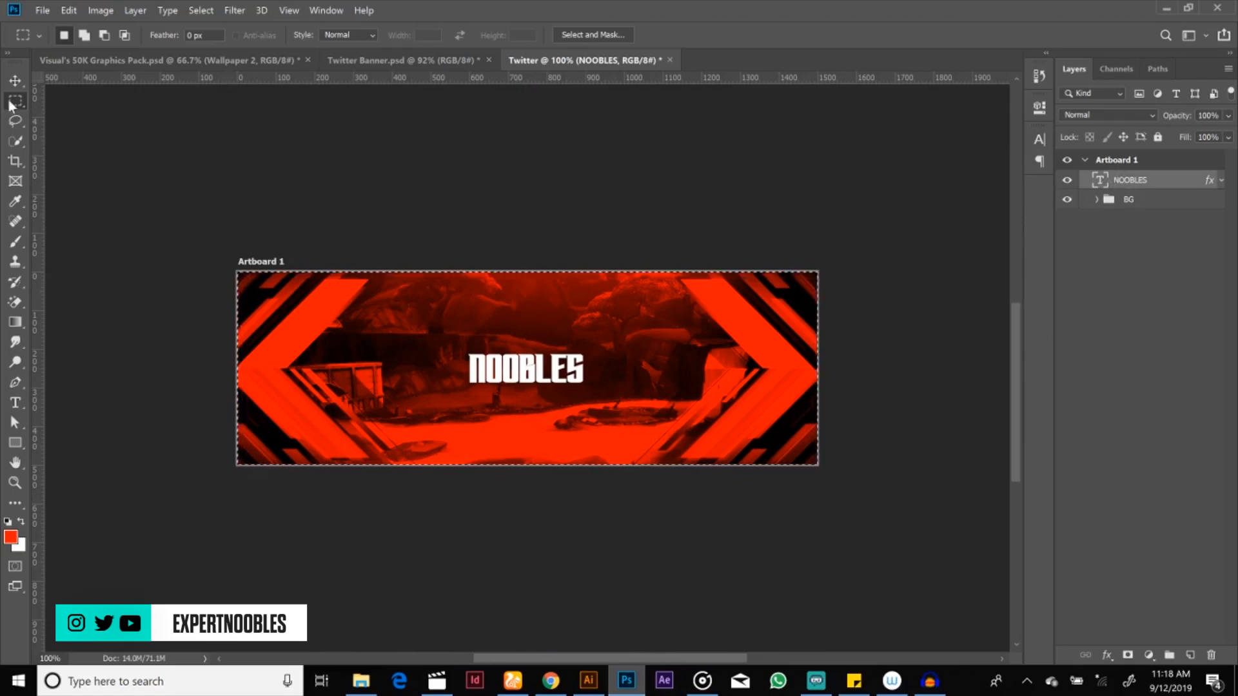
{"action": "left_click", "coordinate": [18, 78]}
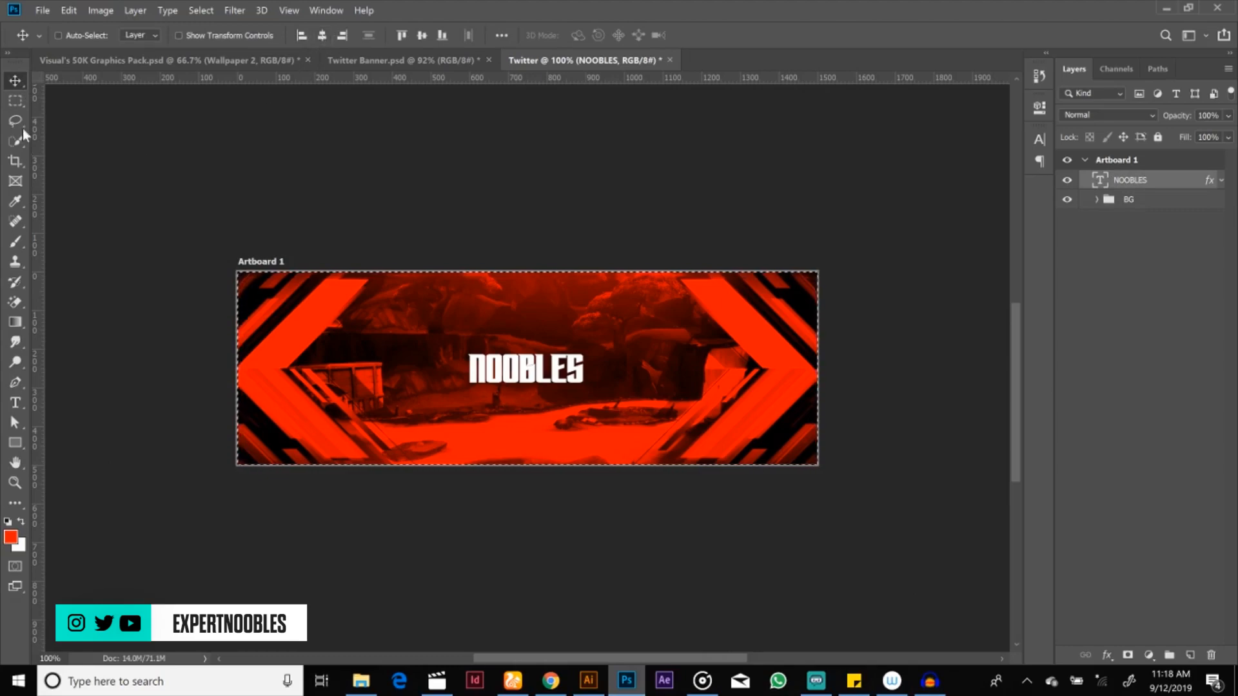
{"action": "left_click", "coordinate": [323, 36]}
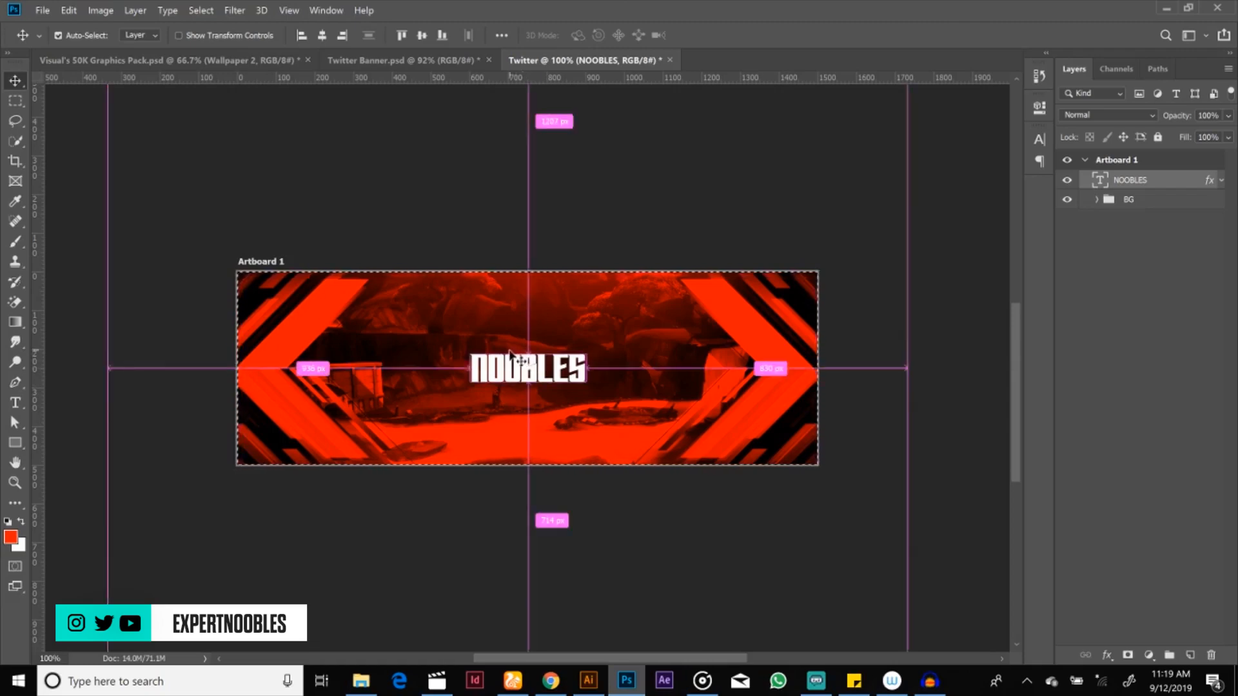
{"action": "key", "text": "ctrl+d"}
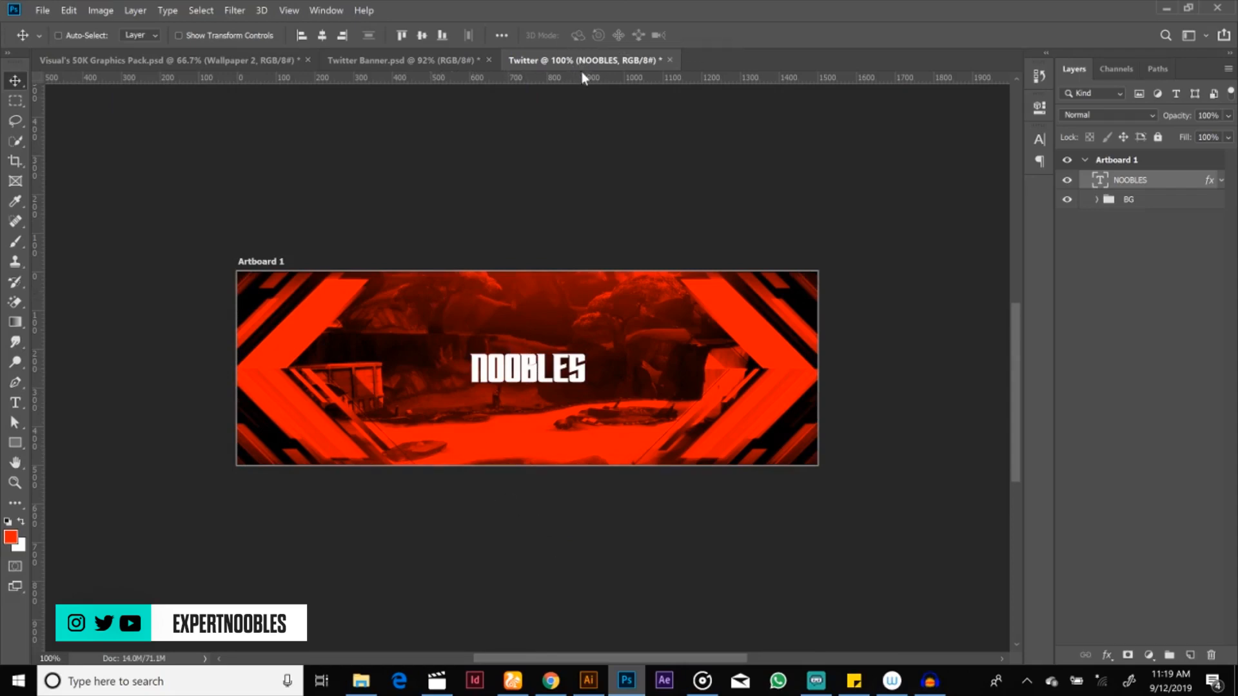
{"action": "double_click", "coordinate": [521, 364]}
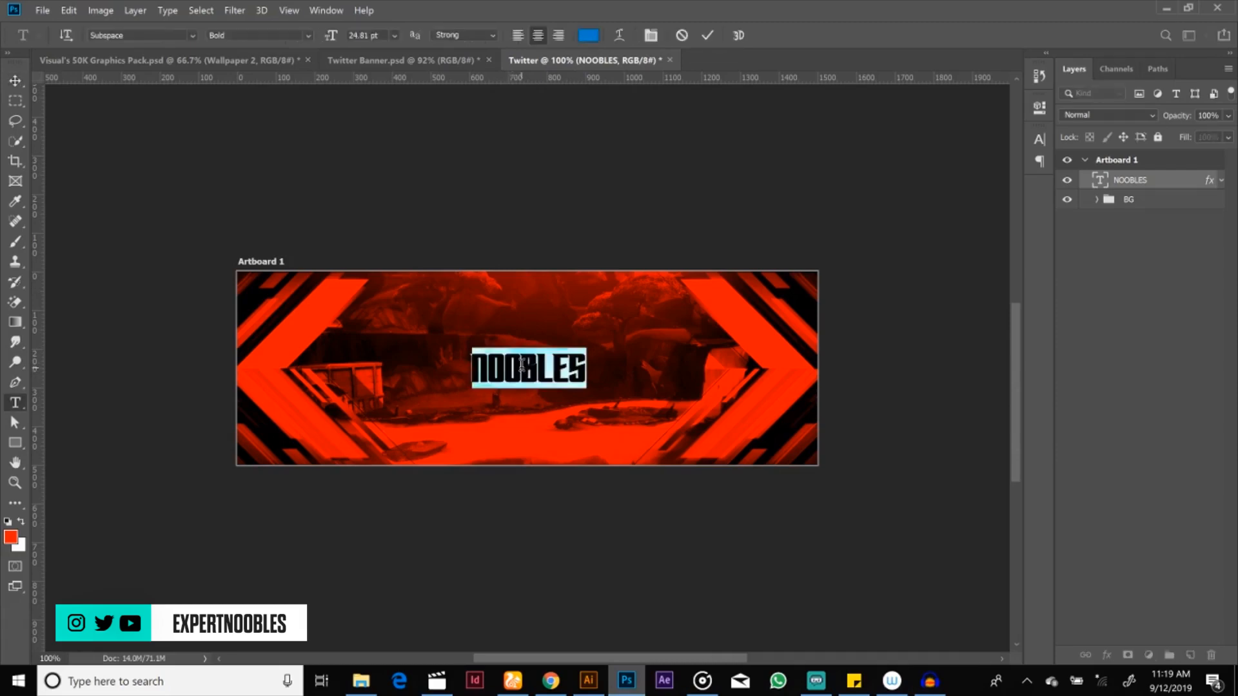
{"action": "left_click", "coordinate": [708, 35]}
{"action": "key", "text": "v"}
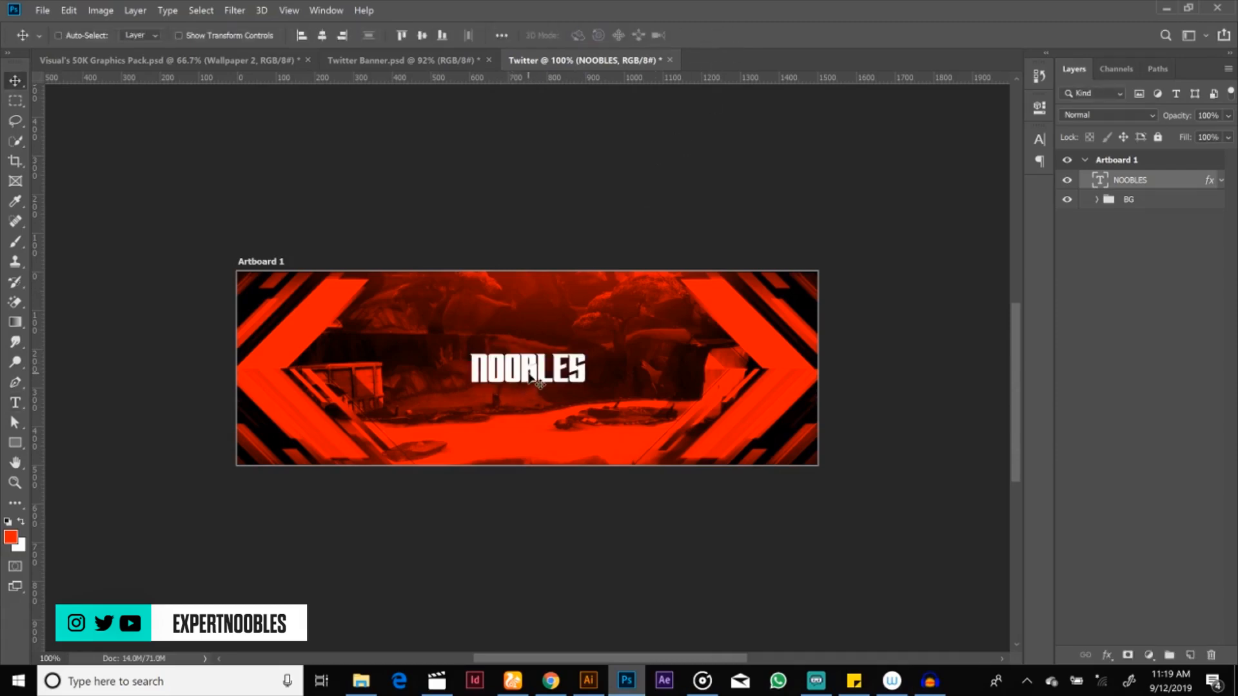
Step: Duplicate the NOOBLES text layer and place the copy beside the title, on its right
{"action": "right_click", "coordinate": [1170, 183]}
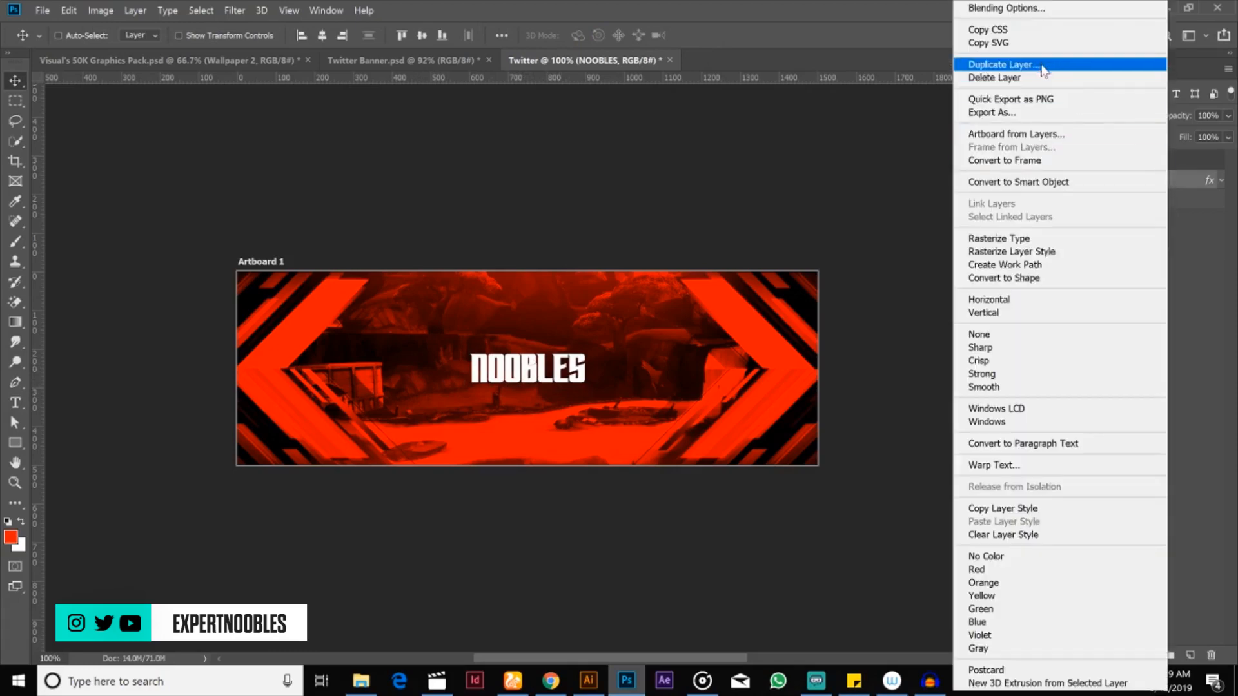
{"action": "left_click", "coordinate": [985, 82]}
{"action": "left_click", "coordinate": [738, 182]}
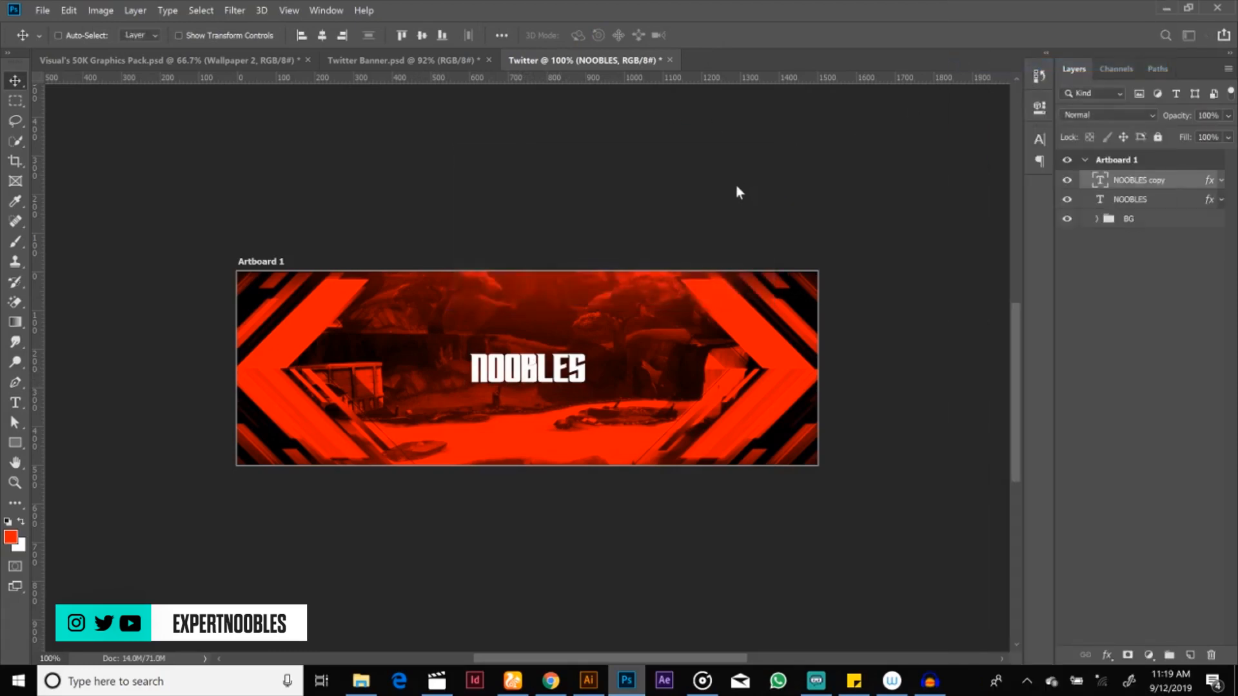
{"action": "left_click_drag", "start_coordinate": [550, 359], "coordinate": [676, 364]}
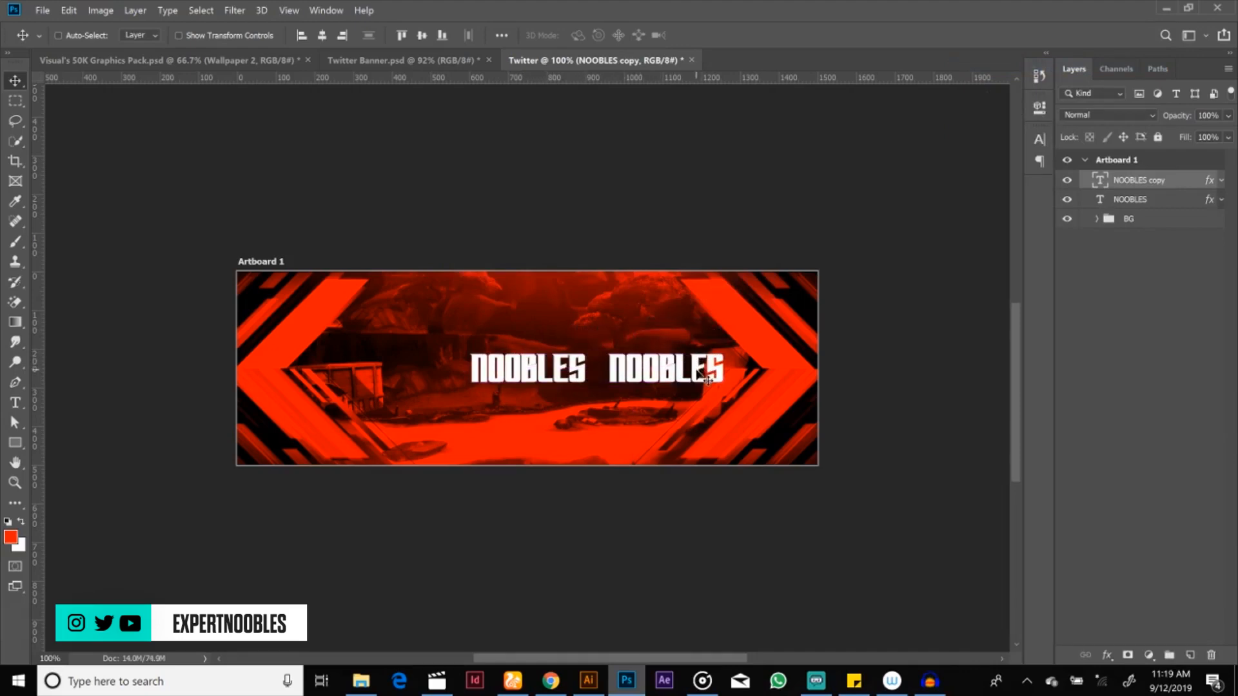
Step: Scale the NOOBLES copy down proportionally to a small caption size beside the title
{"action": "key", "text": "ctrl+t"}
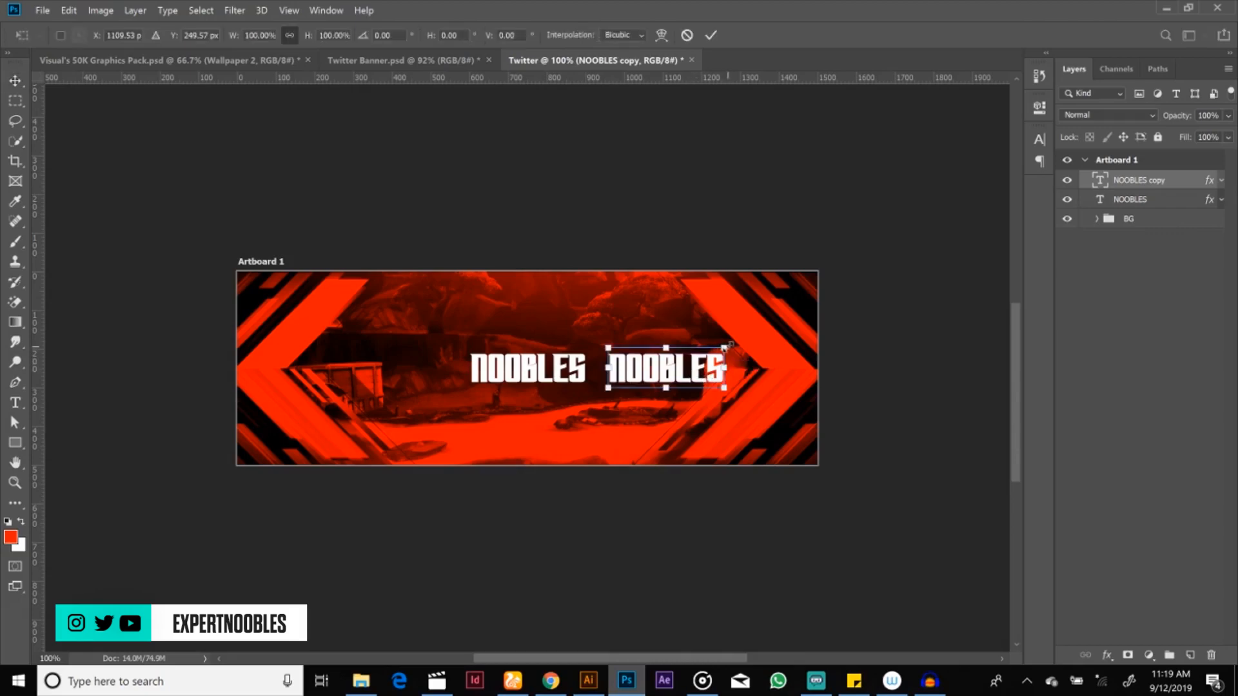
{"action": "left_click_drag", "start_coordinate": [725, 347], "coordinate": [685, 361]}
{"action": "left_click", "coordinate": [711, 35]}
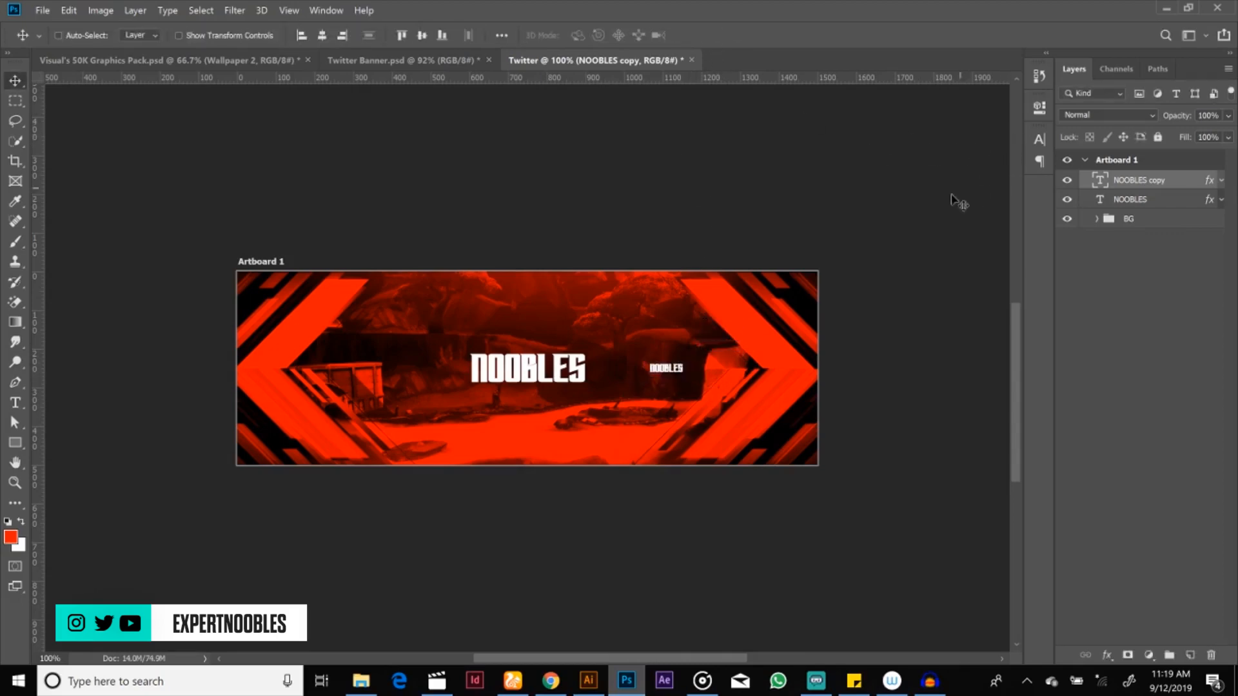
Step: Change the small NOOBLES copy's font to Arial
{"action": "left_click", "coordinate": [1039, 140]}
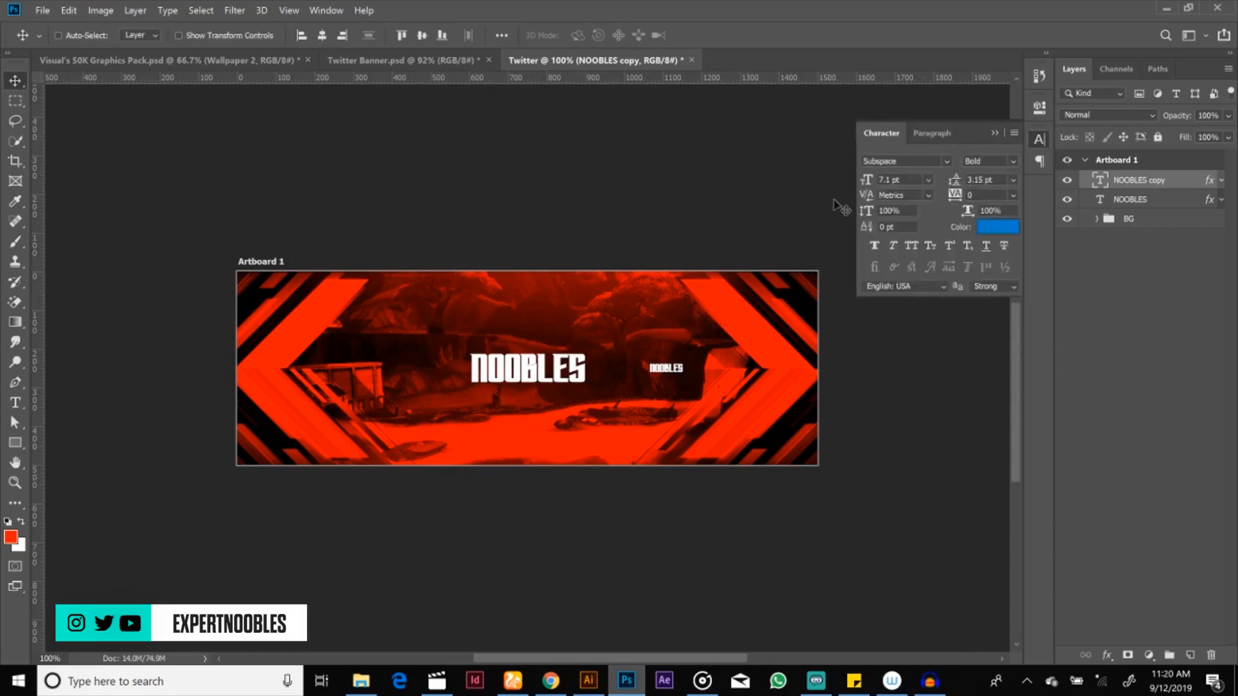
{"action": "left_click", "coordinate": [325, 10]}
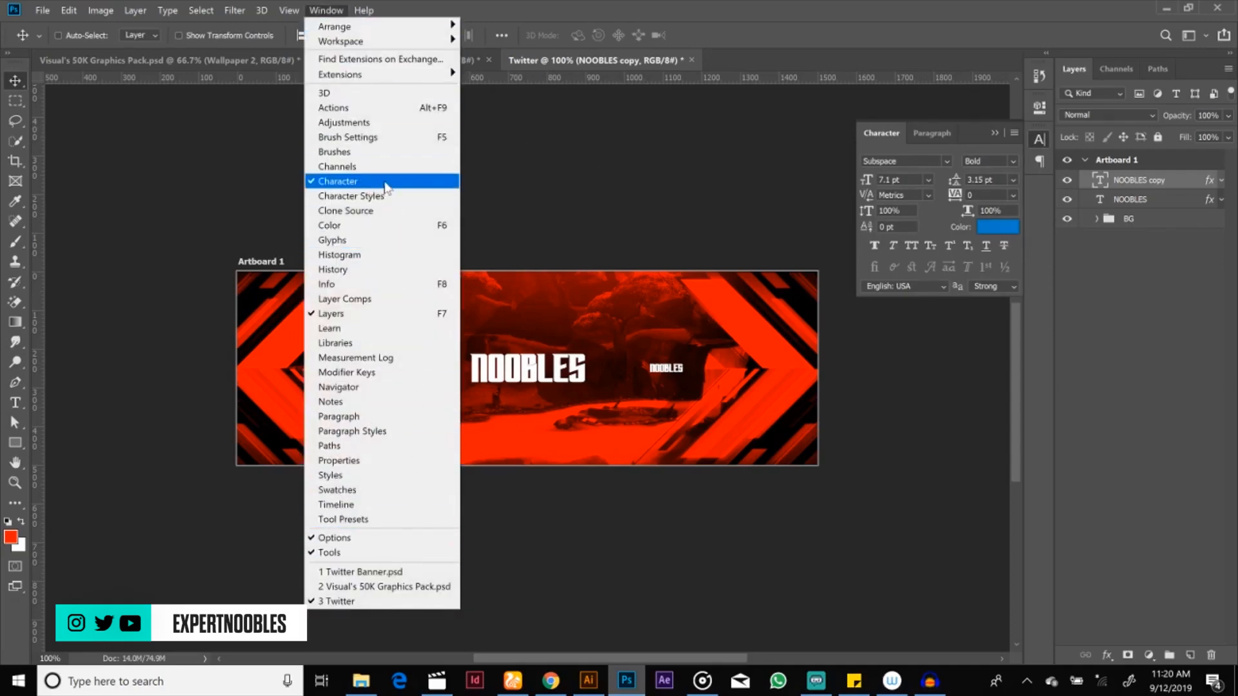
{"action": "left_click", "coordinate": [947, 161]}
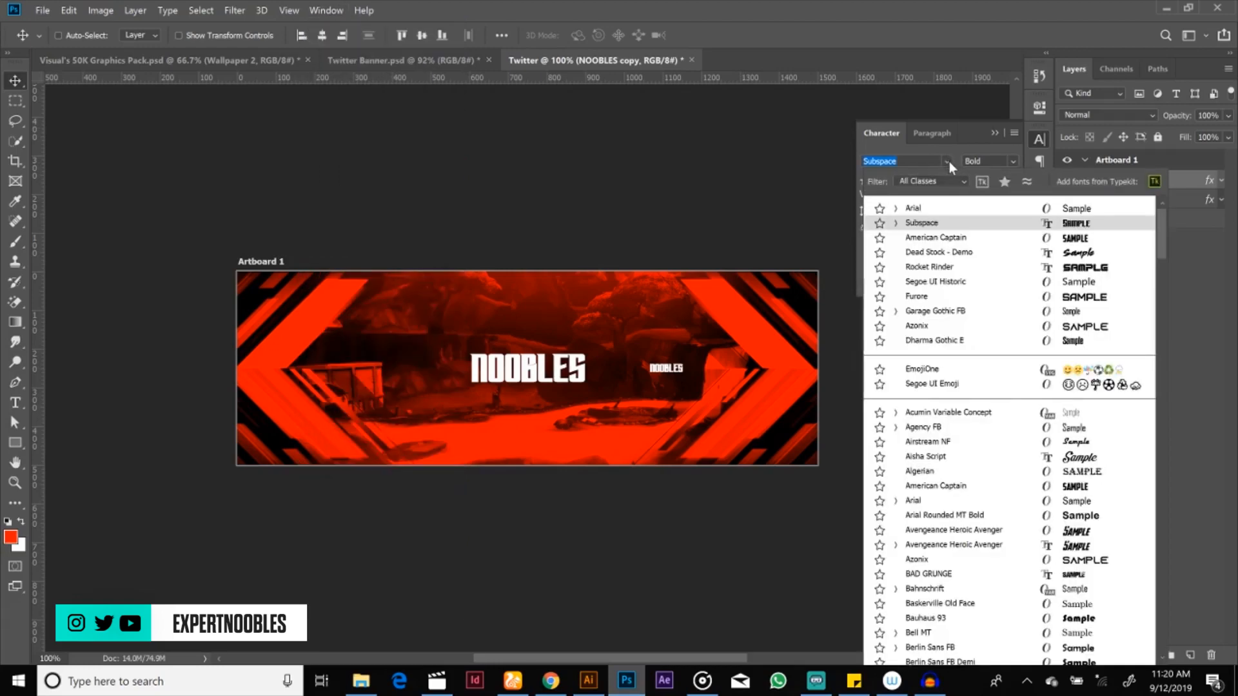
{"action": "left_click", "coordinate": [942, 211]}
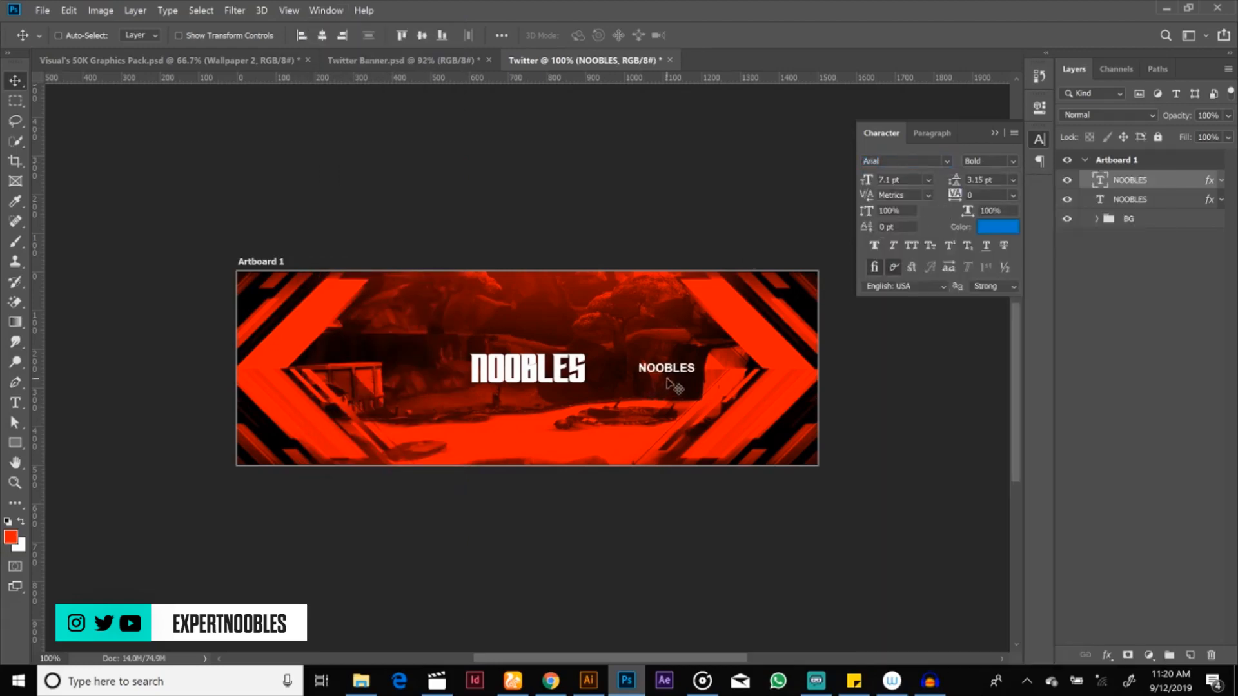
{"action": "left_click_drag", "start_coordinate": [671, 374], "coordinate": [542, 344]}
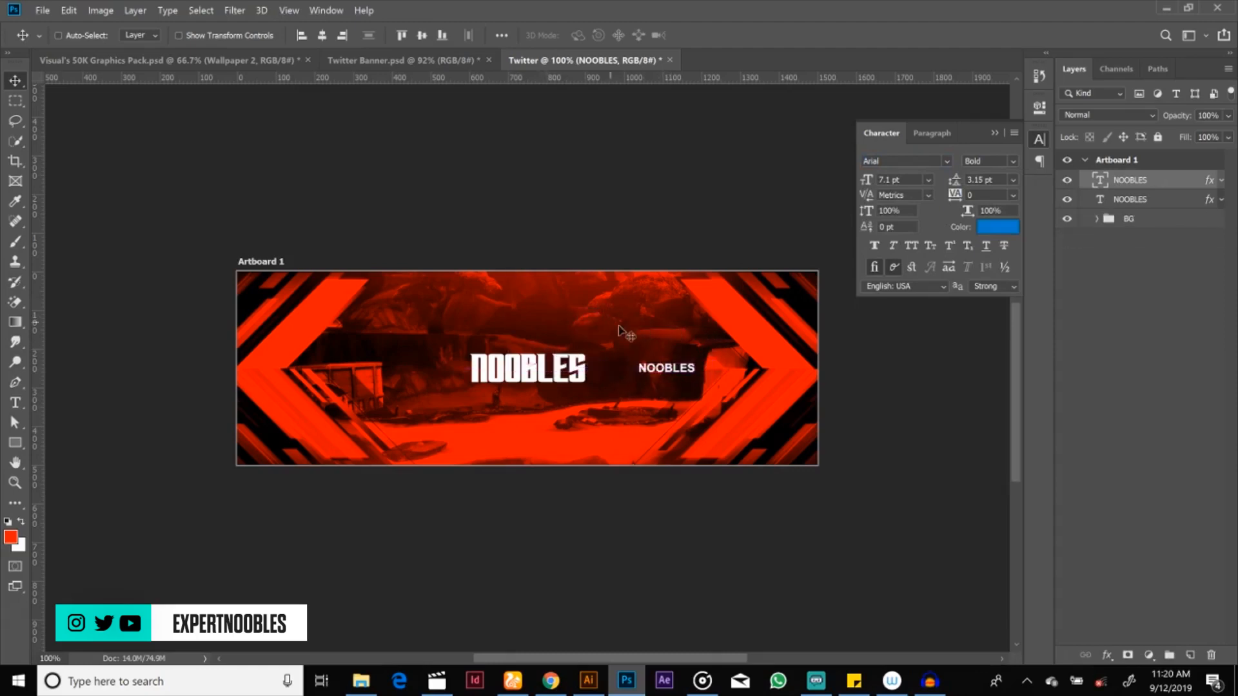
Step: Duplicate the small Arial NOOBLES text to the left side of the title and nudge the right-hand one slightly toward the center
{"action": "right_click", "coordinate": [1158, 179]}
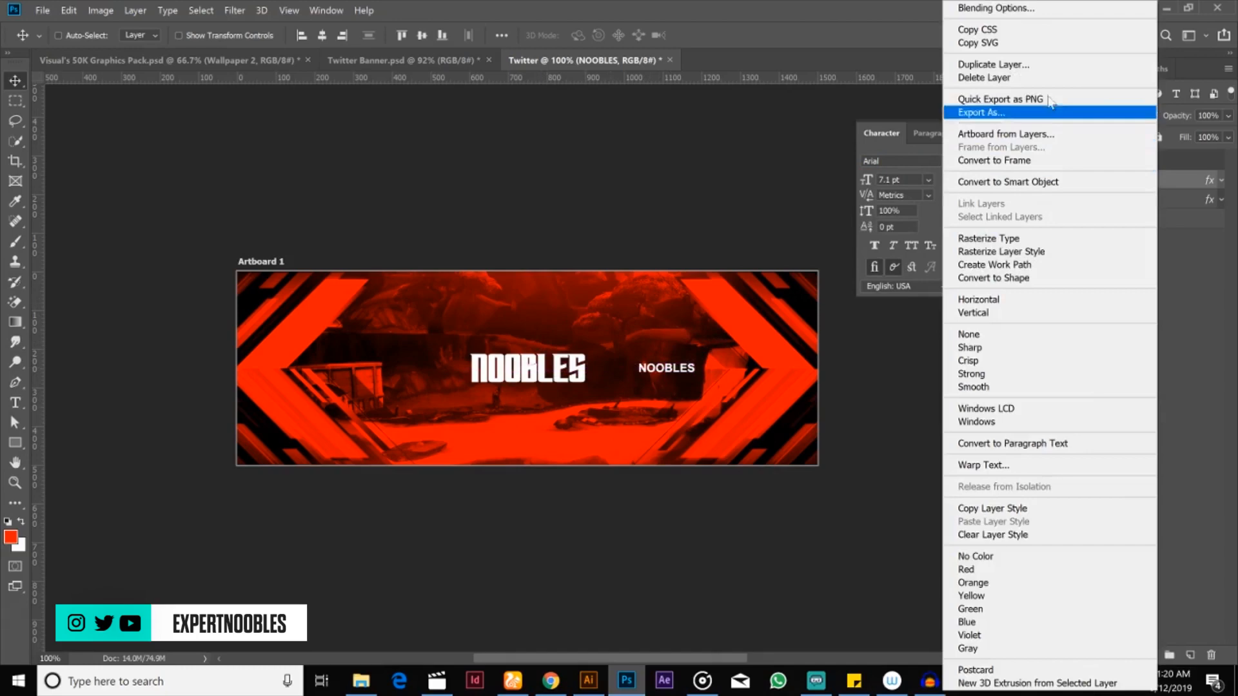
{"action": "left_click", "coordinate": [1029, 65]}
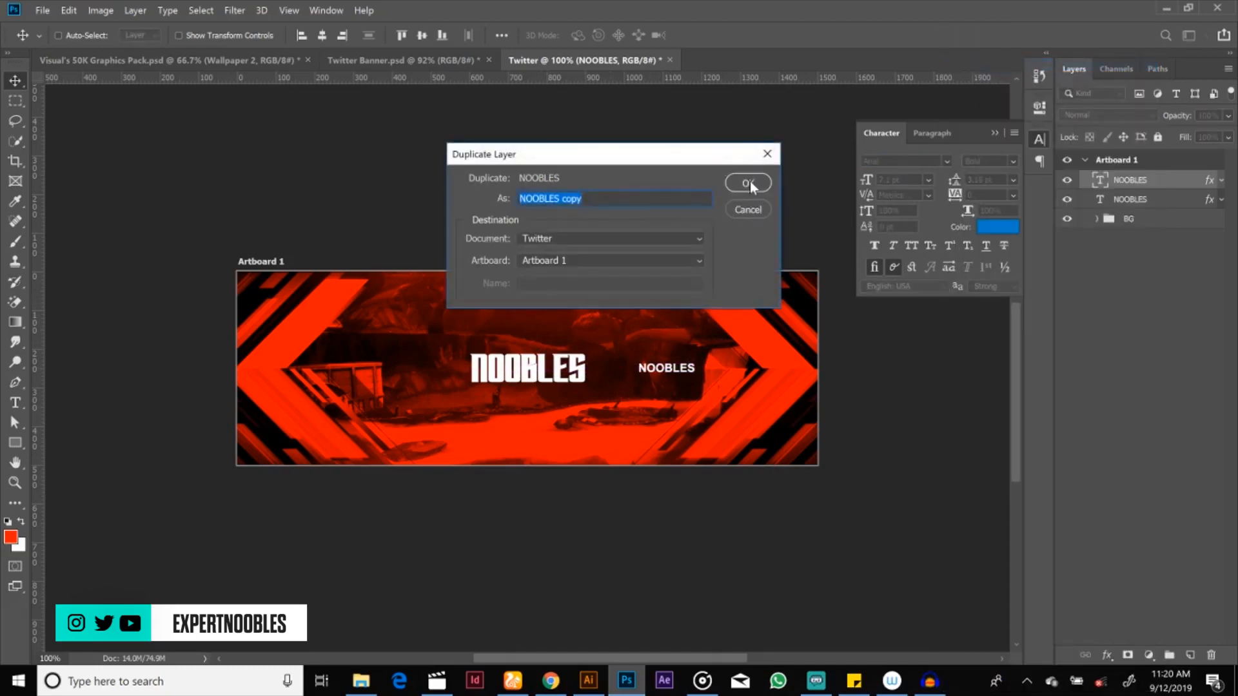
{"action": "left_click", "coordinate": [748, 184]}
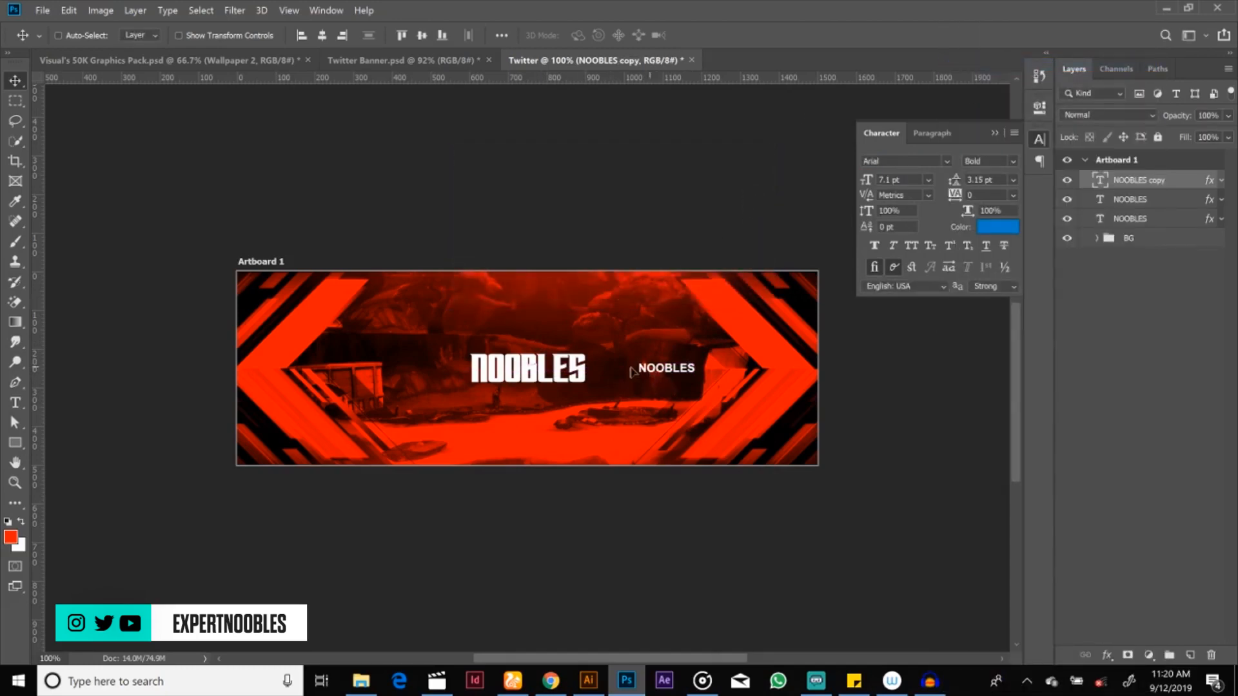
{"action": "left_click_drag", "start_coordinate": [631, 371], "coordinate": [398, 363]}
{"action": "left_click_drag", "start_coordinate": [659, 374], "coordinate": [663, 376]}
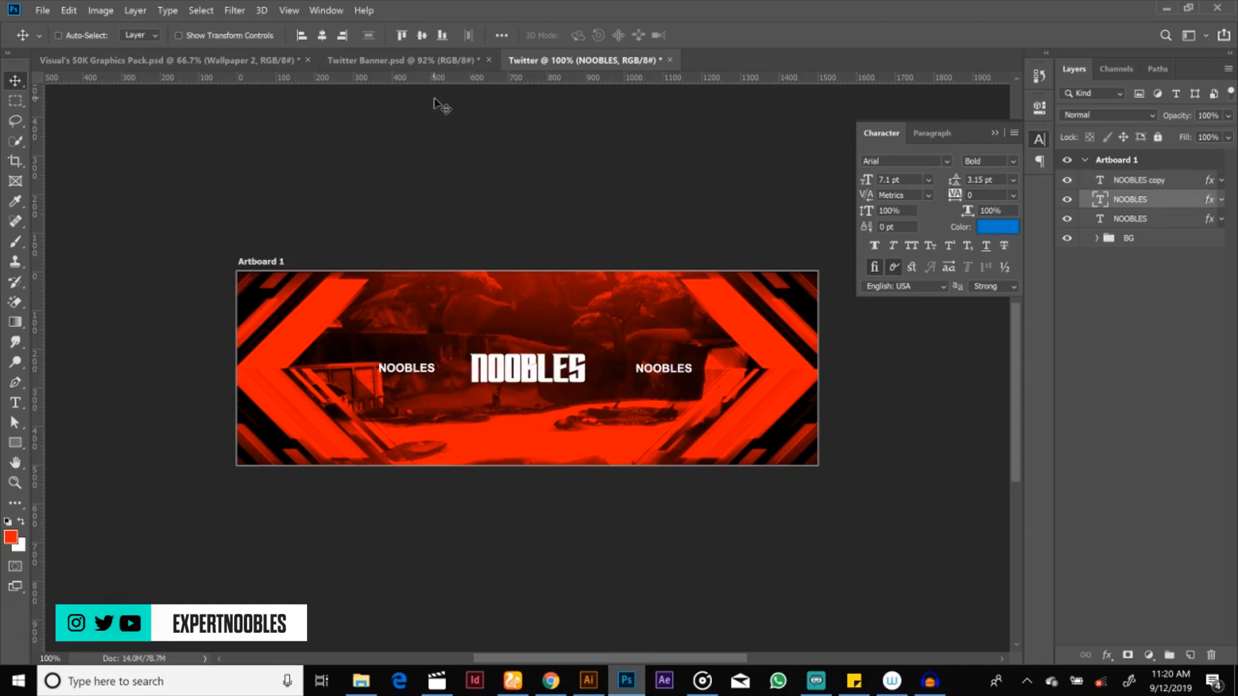
Step: Copy the Twitter and Twitch icon layers from Twitter Banner.psd into the Twitter document's banner
{"action": "left_click", "coordinate": [397, 60]}
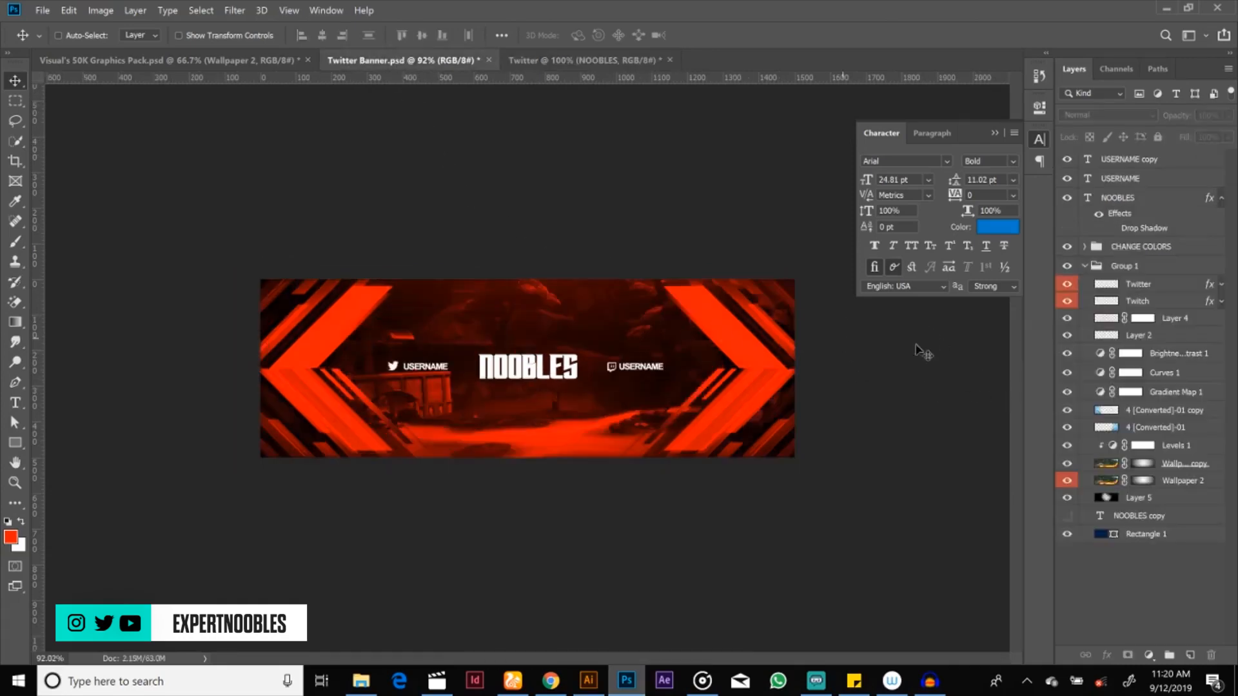
{"action": "left_click", "coordinate": [1130, 297]}
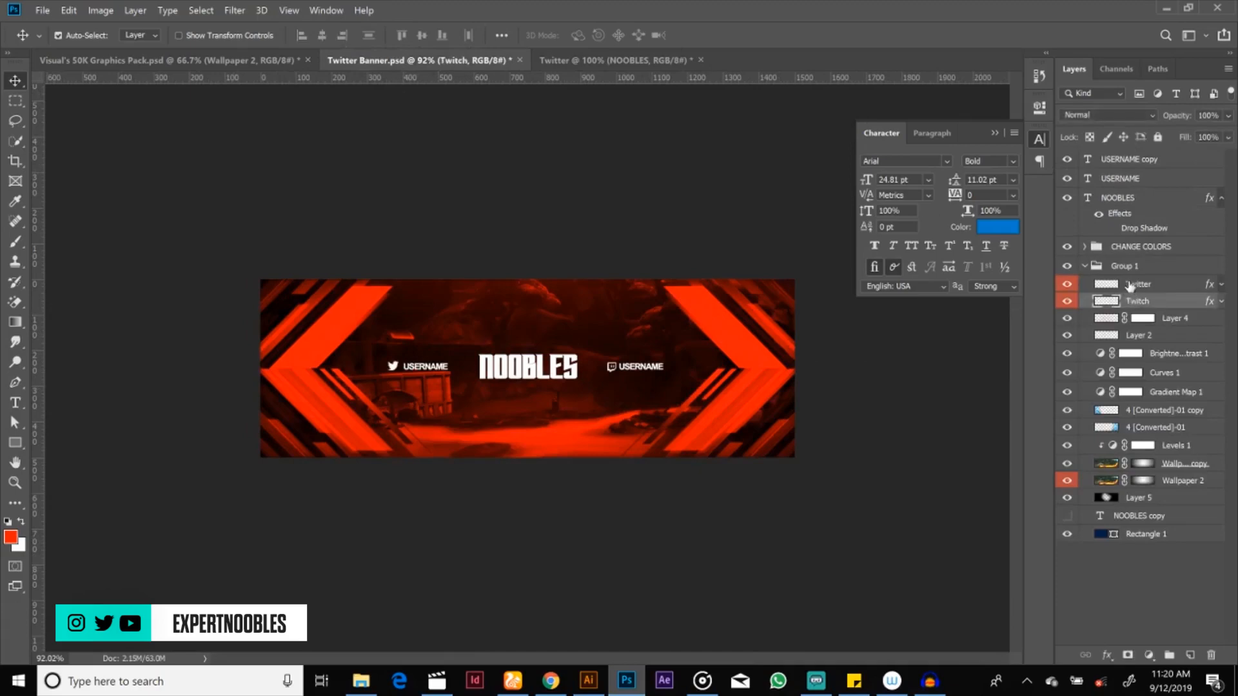
{"action": "left_click", "coordinate": [1130, 286], "text": "ctrl"}
{"action": "left_click_drag", "start_coordinate": [574, 369], "coordinate": [512, 375]}
Step: Remove the Twitter icon's Color Overlay, reapply it in white with Normal mode at 100% opacity, and collapse the layer's effects
{"action": "key", "text": "z"}
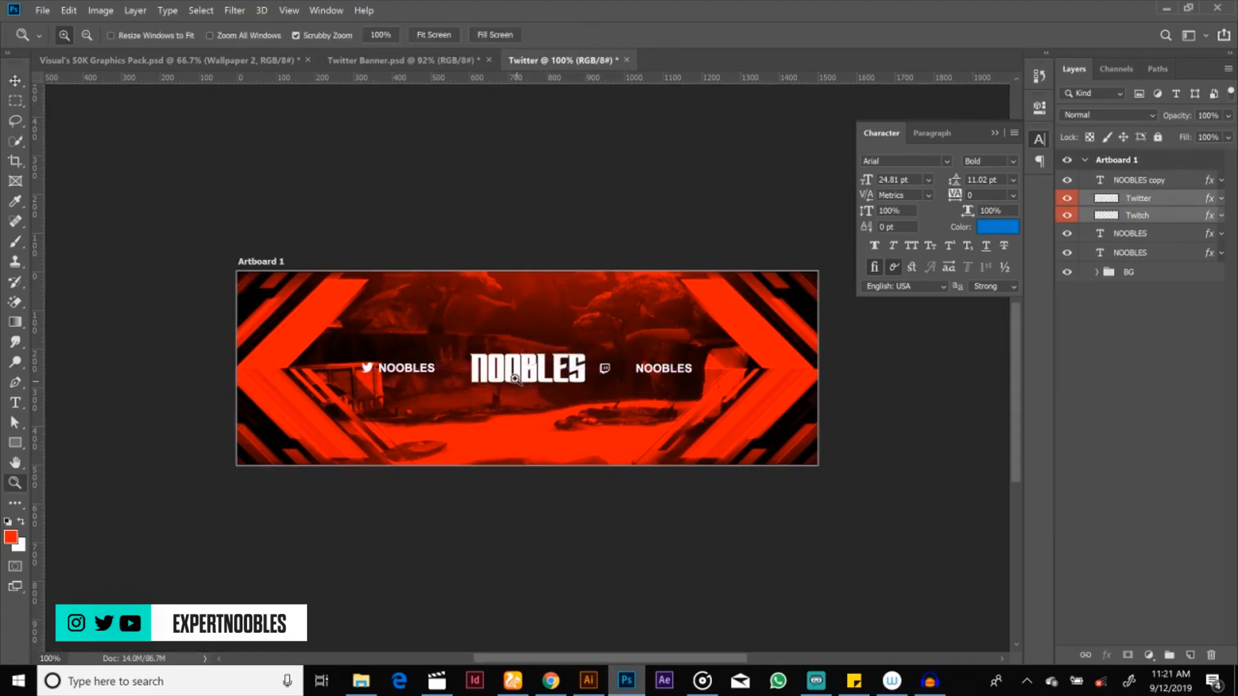
{"action": "left_click", "coordinate": [522, 387]}
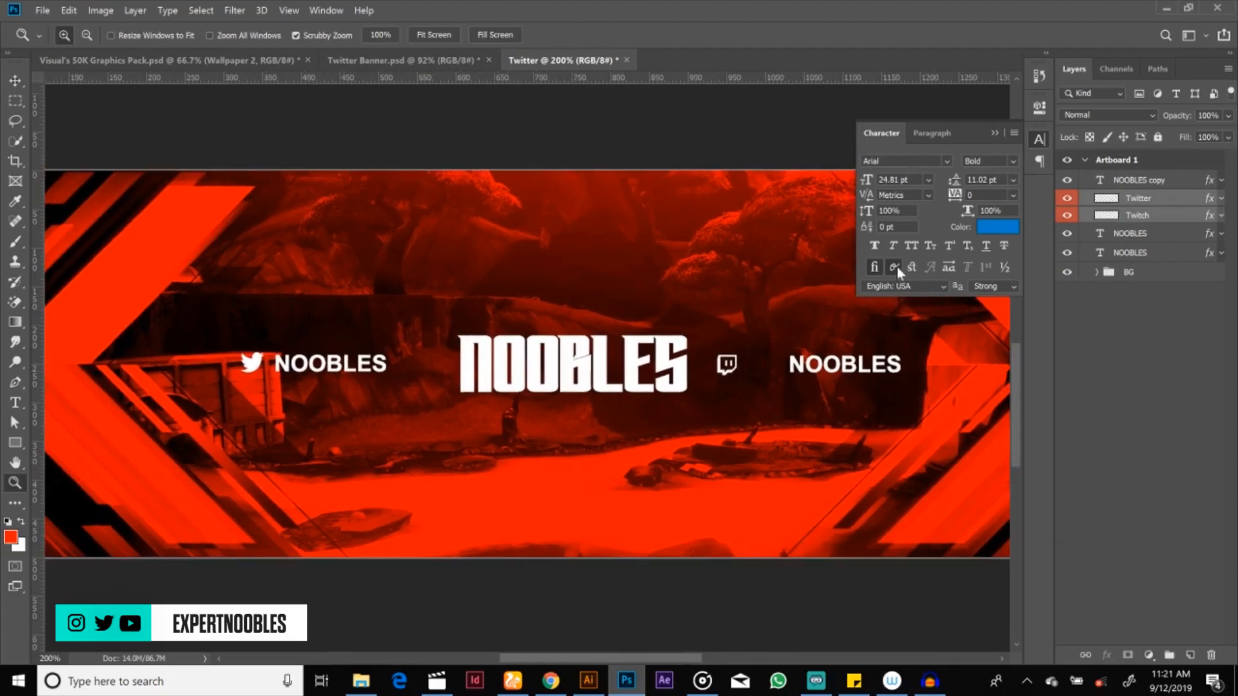
{"action": "left_click", "coordinate": [994, 134]}
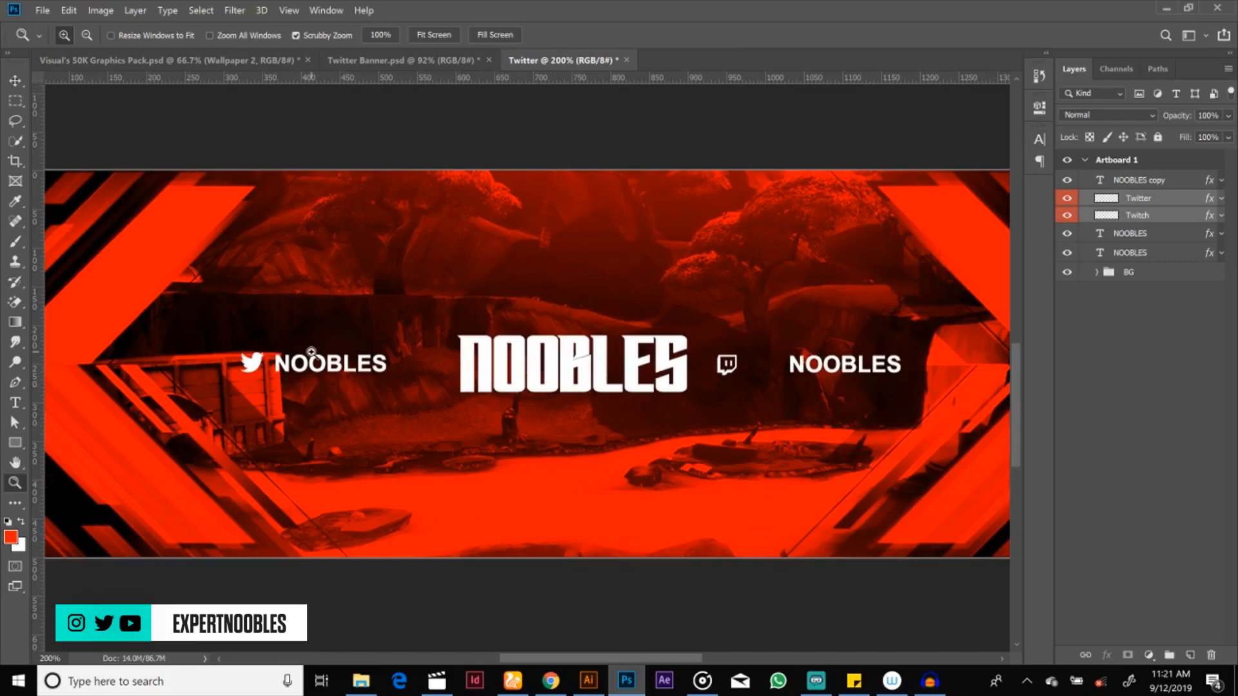
{"action": "left_click", "coordinate": [1148, 200]}
{"action": "left_click", "coordinate": [1221, 199]}
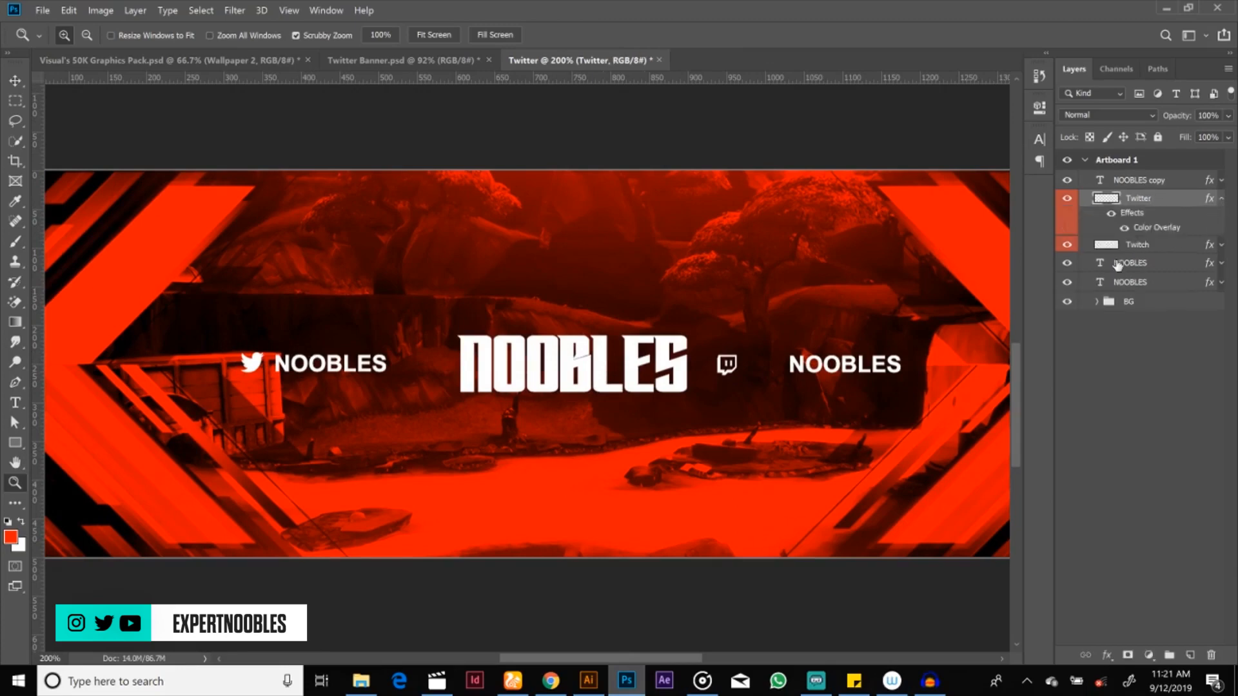
{"action": "left_click", "coordinate": [1124, 230]}
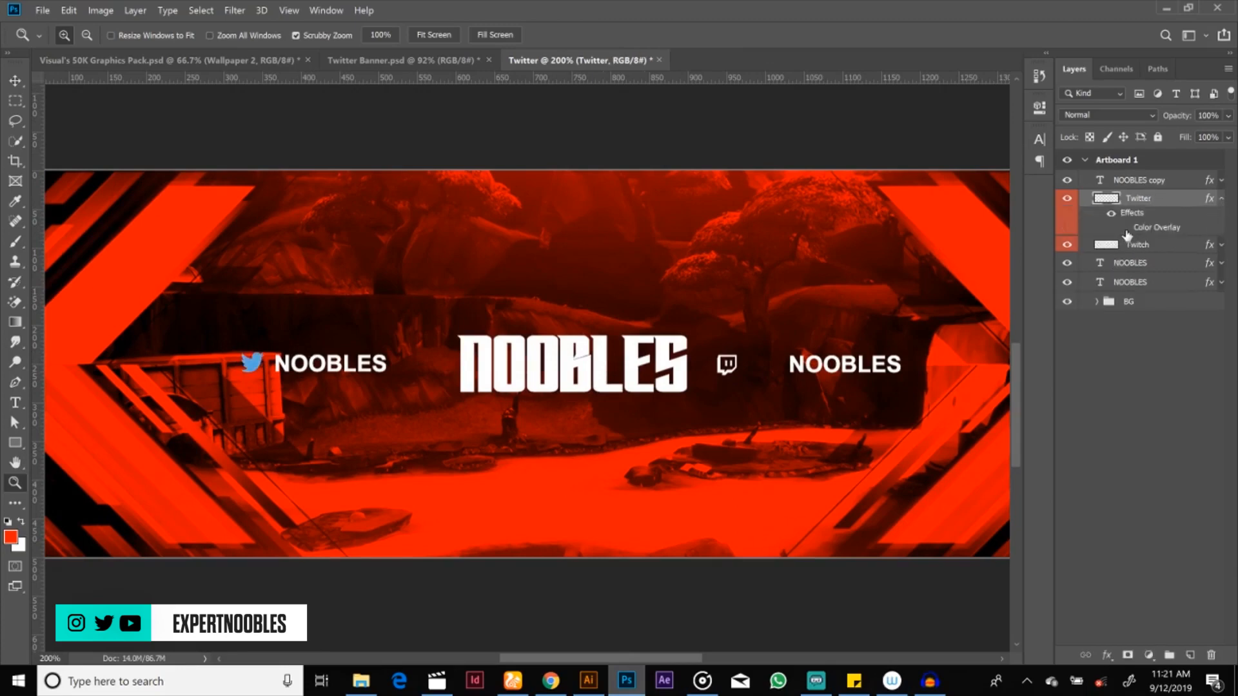
{"action": "double_click", "coordinate": [1171, 204]}
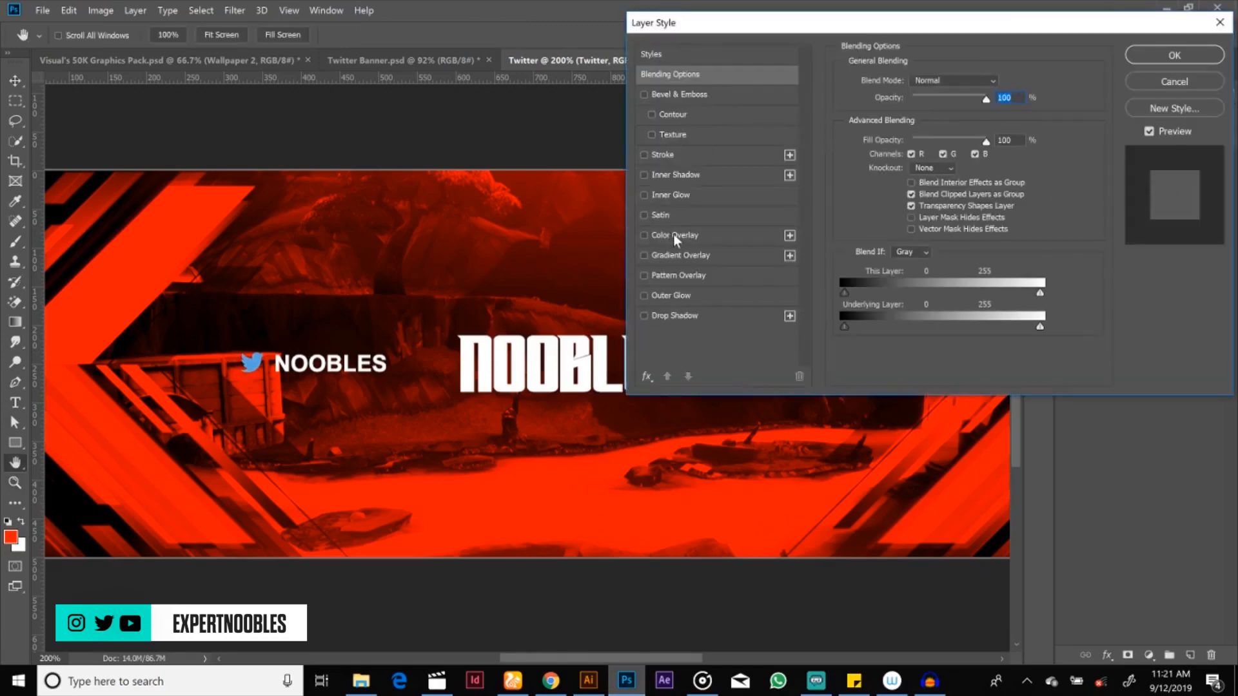
{"action": "left_click", "coordinate": [677, 234]}
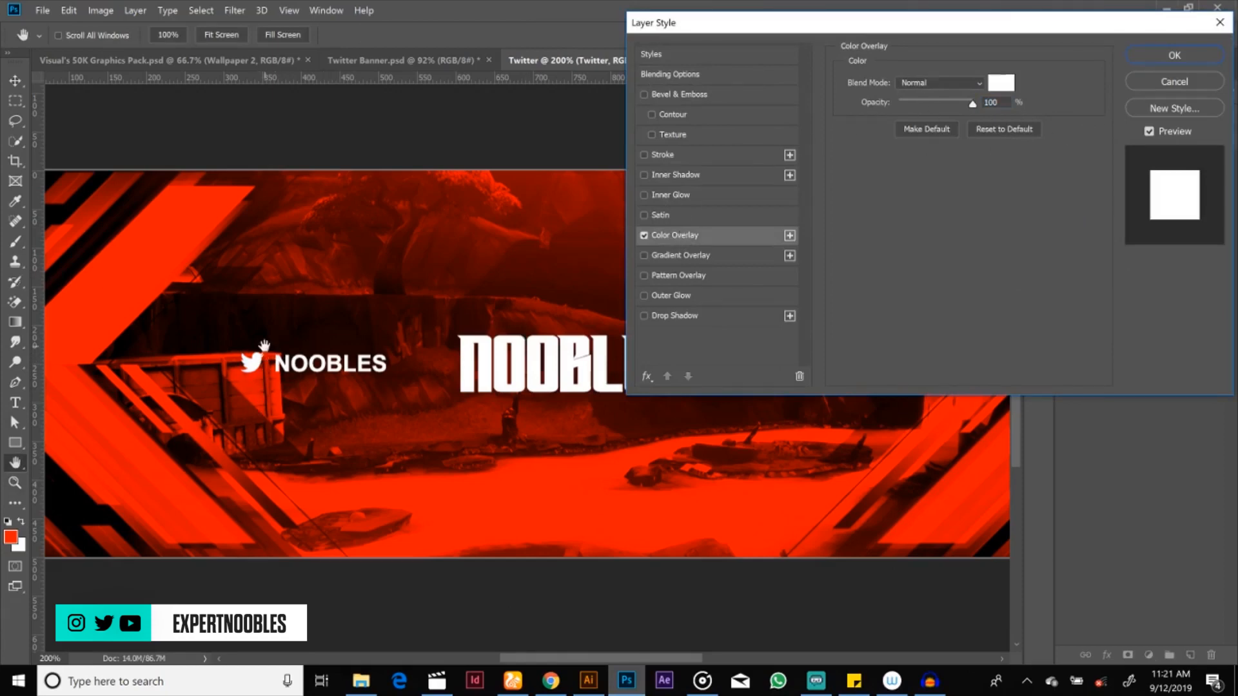
{"action": "left_click", "coordinate": [1168, 55]}
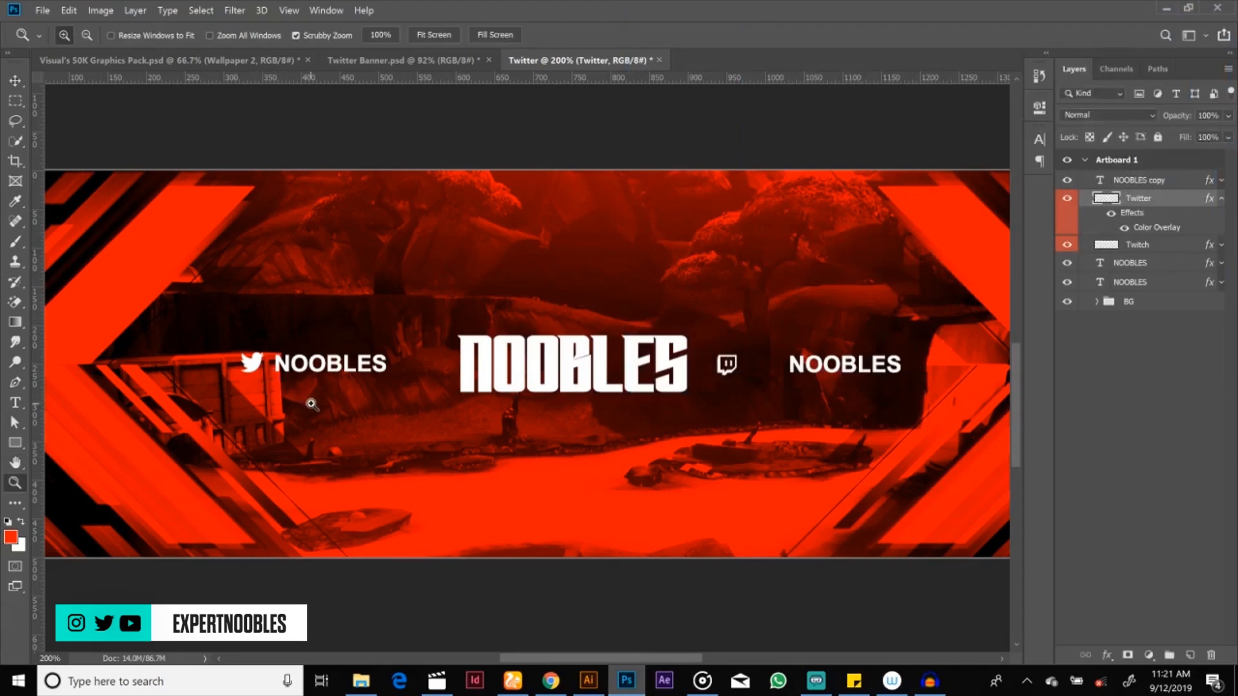
{"action": "left_click", "coordinate": [1222, 198]}
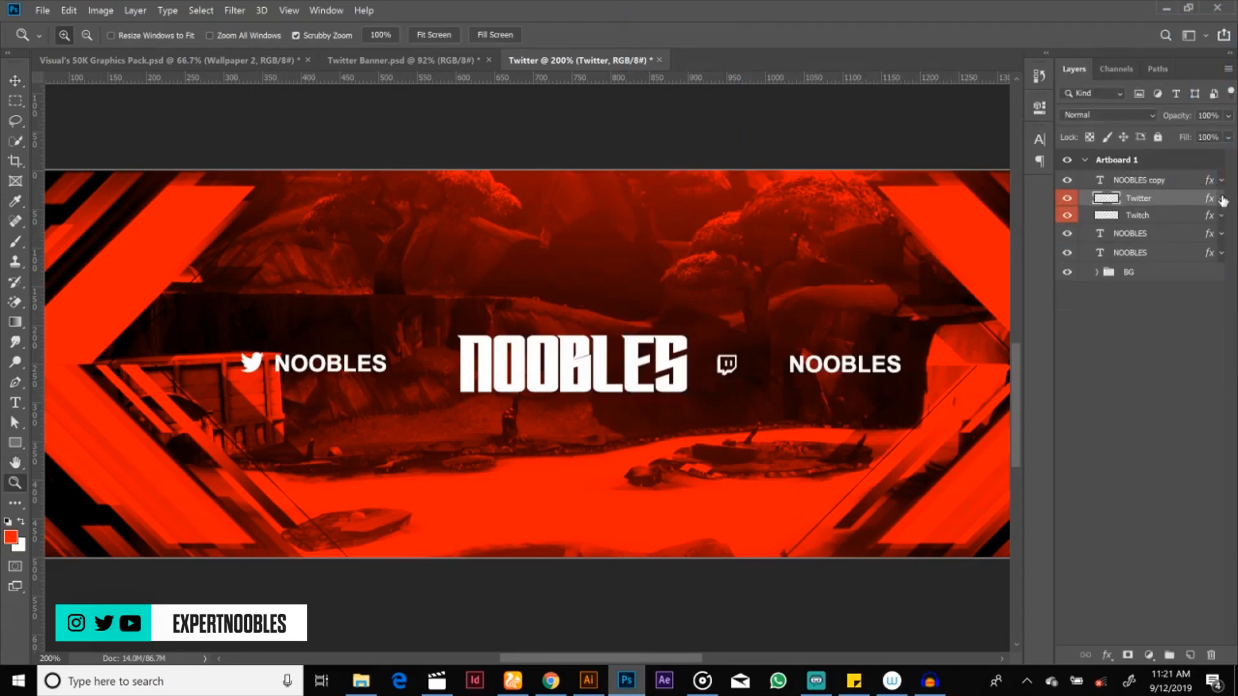
Step: Move the Twitch icon right beside the small NOOBLES text on the right of the title
{"action": "left_click", "coordinate": [1167, 222]}
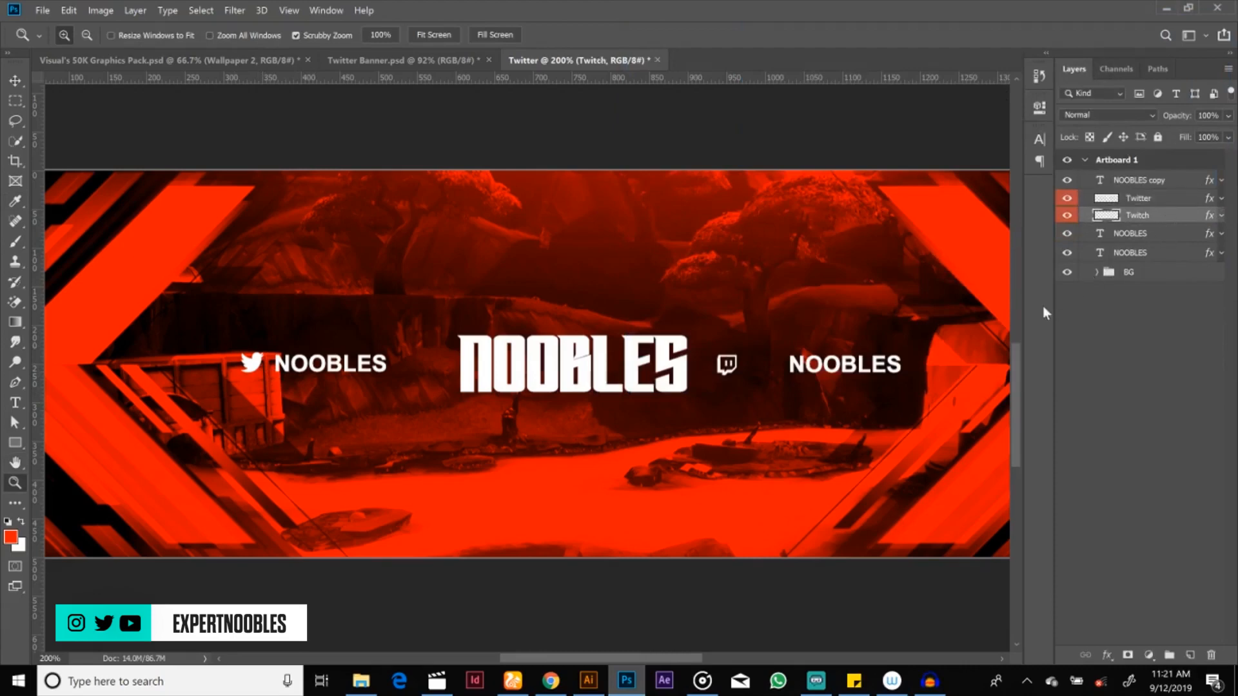
{"action": "key", "text": "v"}
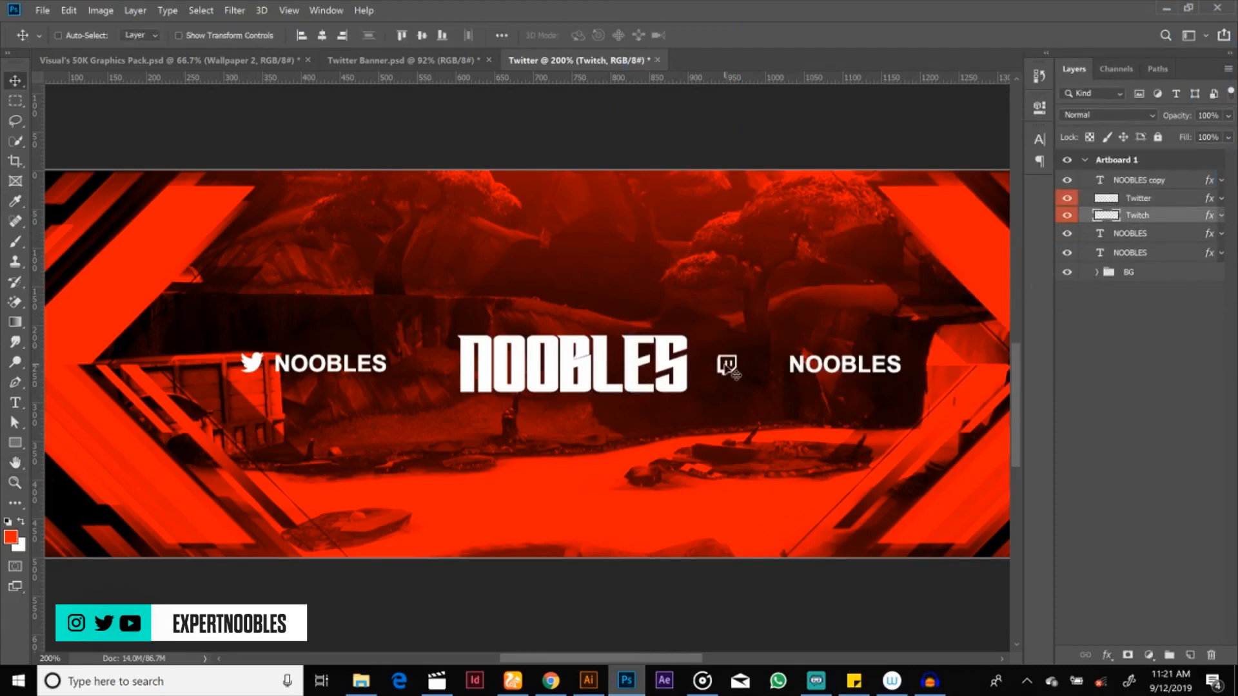
{"action": "left_click_drag", "start_coordinate": [730, 373], "coordinate": [772, 374]}
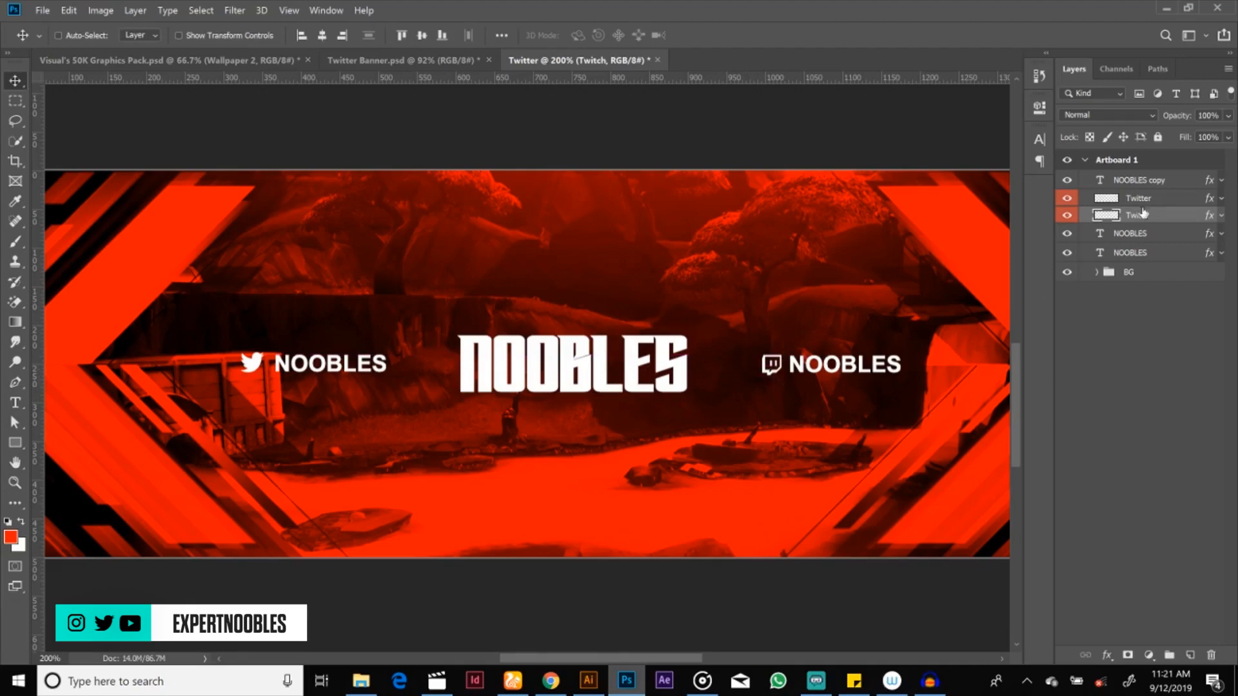
Step: Select the Twitch icon together with its NOOBLES text and shift both slightly left toward the central title
{"action": "left_click", "coordinate": [1068, 234]}
{"action": "left_click", "coordinate": [1068, 236]}
{"action": "left_click", "coordinate": [1067, 236]}
{"action": "left_click", "coordinate": [1068, 237]}
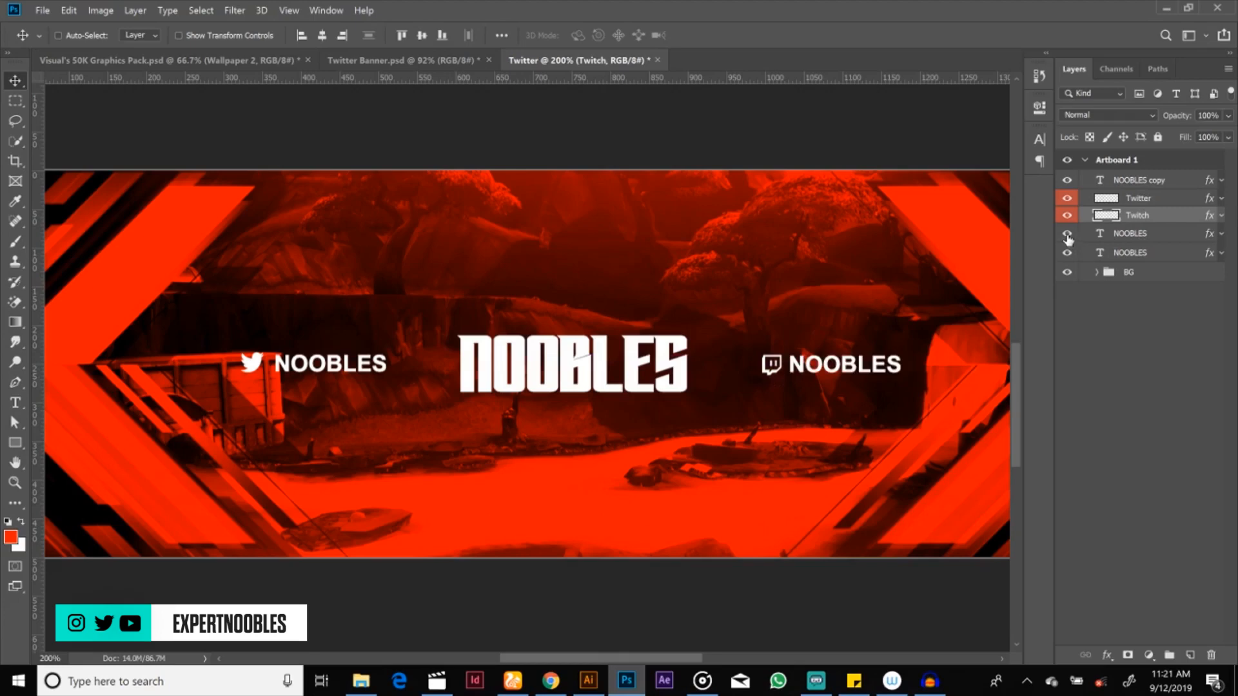
{"action": "left_click", "coordinate": [1138, 236], "text": "ctrl"}
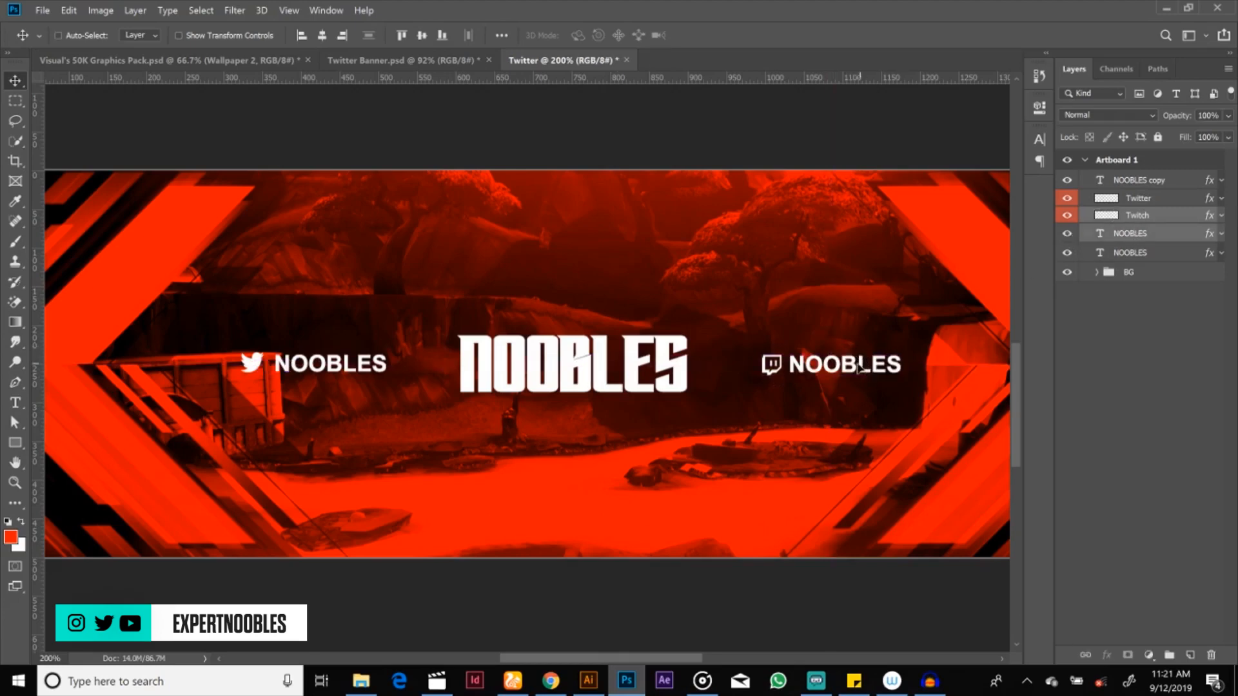
{"action": "left_click_drag", "start_coordinate": [860, 367], "coordinate": [847, 368]}
Step: Select the Twitter icon together with its NOOBLES text and shift both slightly right toward the central title
{"action": "double_click", "coordinate": [1138, 198]}
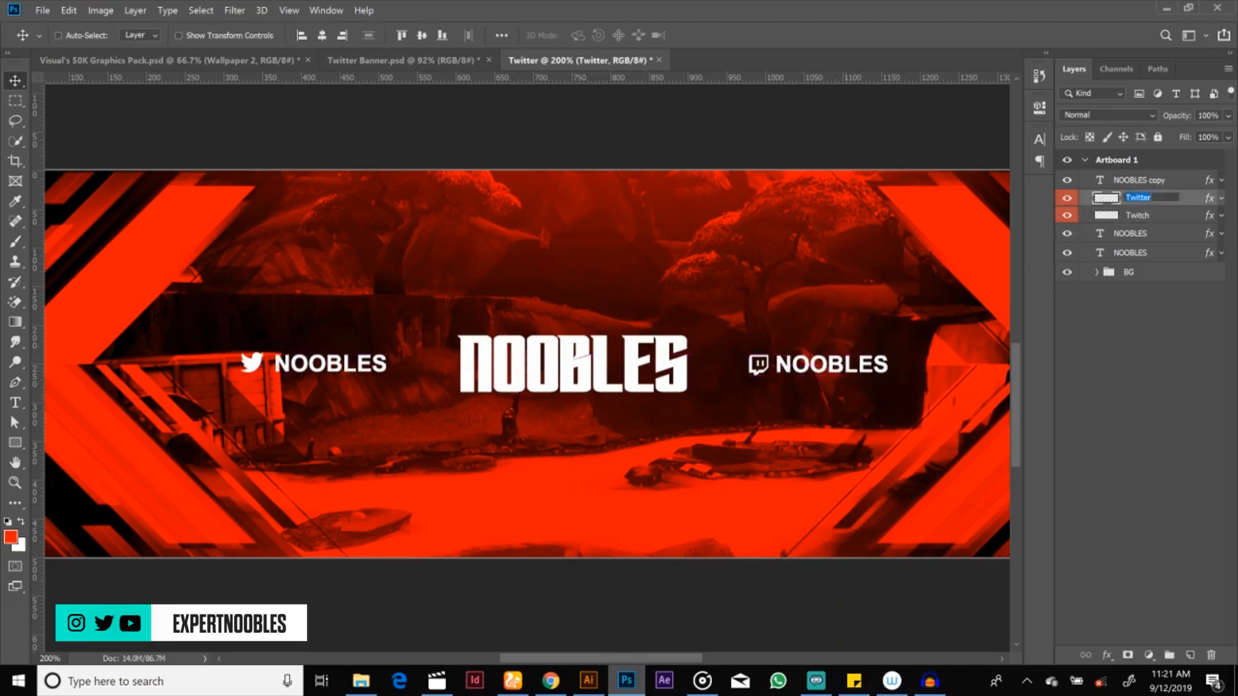
{"action": "key", "text": "Return"}
{"action": "left_click", "coordinate": [1067, 181]}
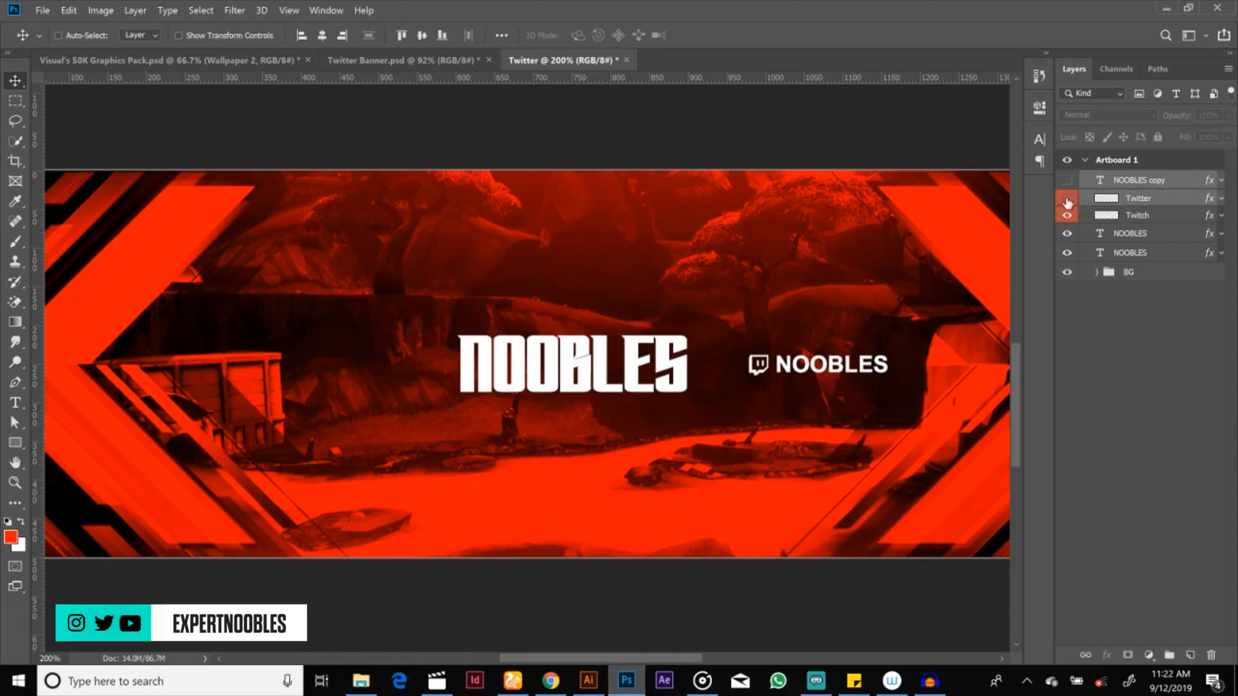
{"action": "left_click", "coordinate": [1067, 181]}
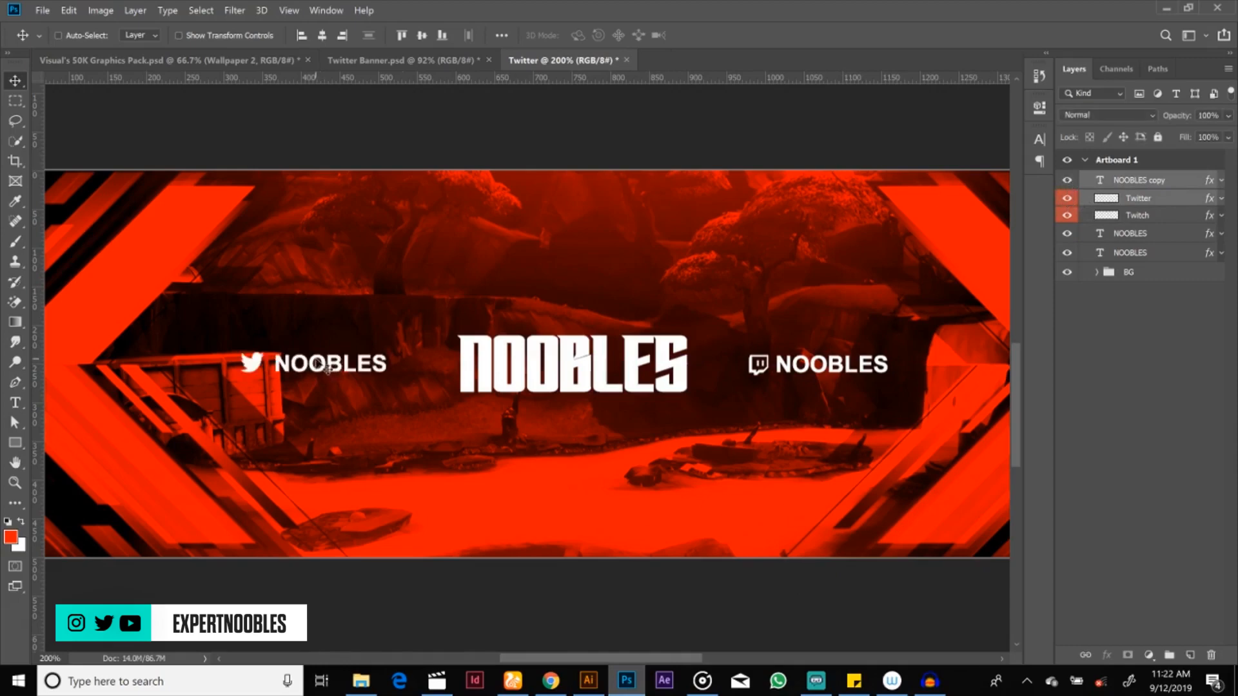
{"action": "left_click_drag", "start_coordinate": [319, 364], "coordinate": [328, 363]}
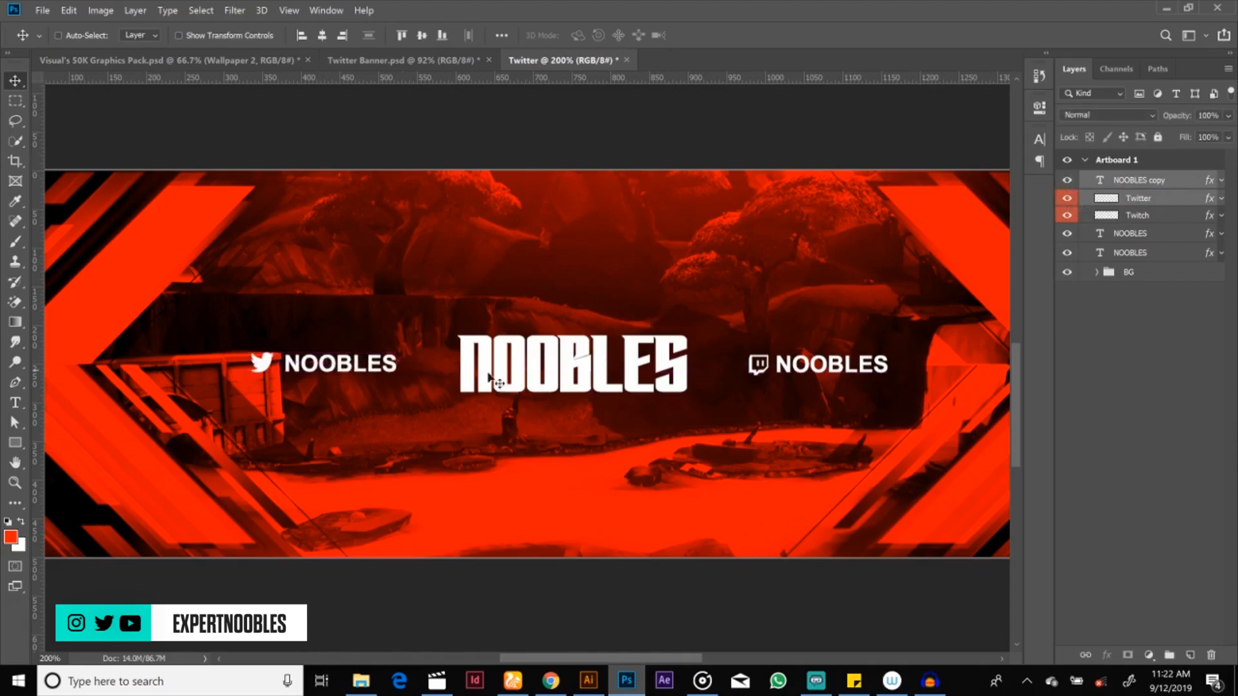
{"action": "key", "text": "z"}
{"action": "left_click", "coordinate": [593, 381], "text": "alt"}
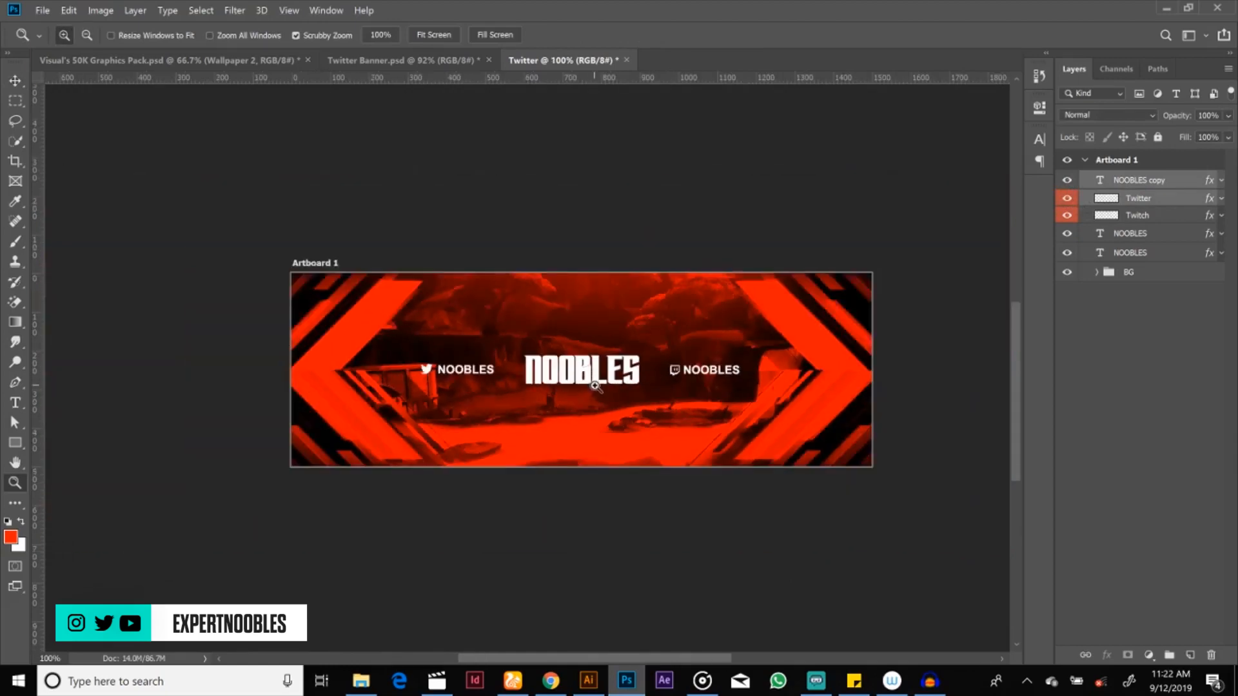
{"action": "key", "text": "v"}
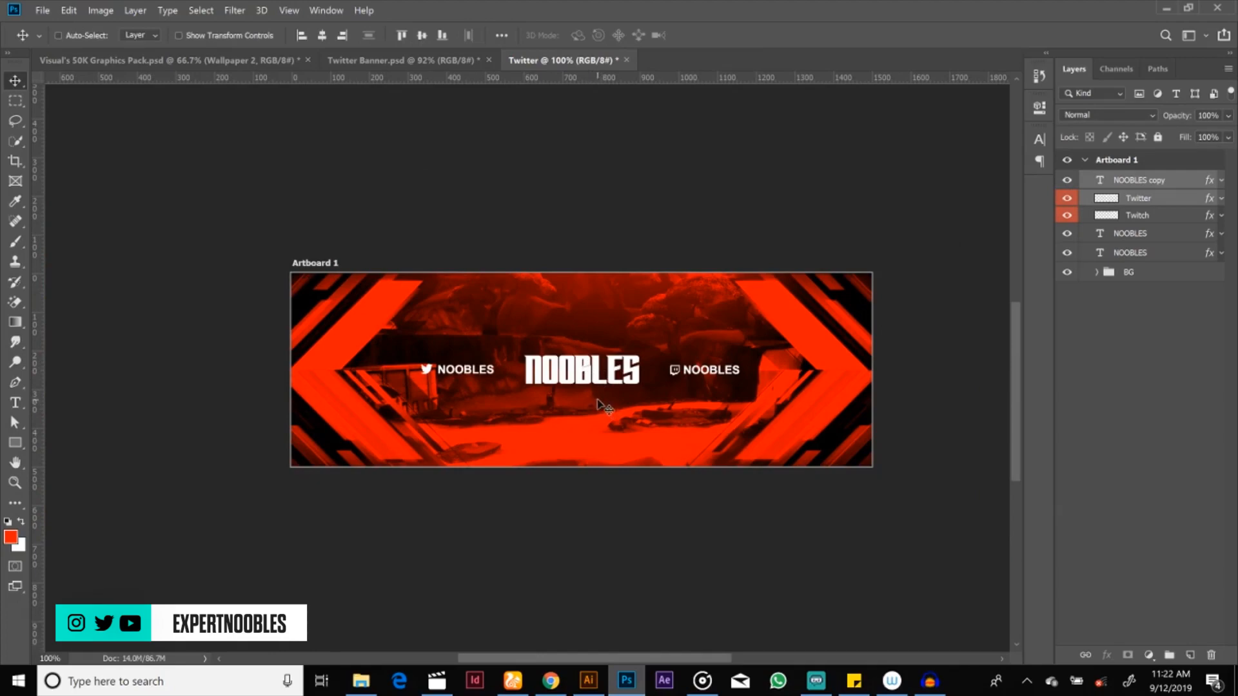
{"action": "key", "text": "z"}
{"action": "left_click", "coordinate": [588, 387]}
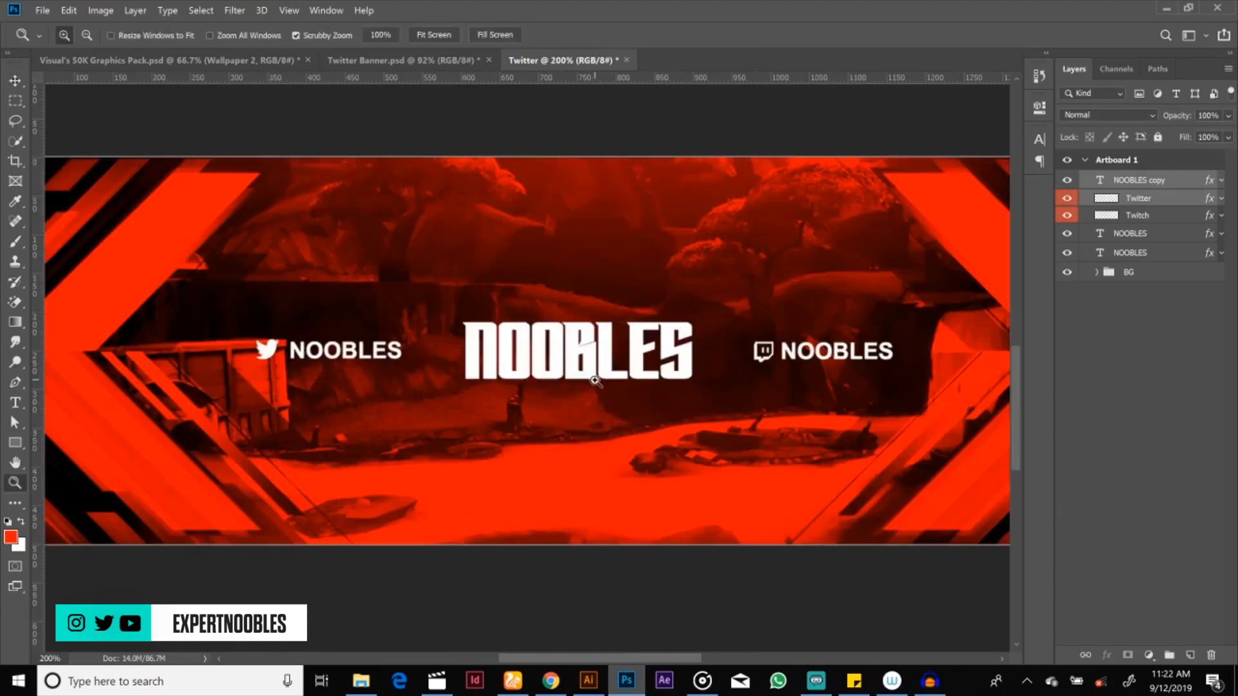
{"action": "key", "text": "v"}
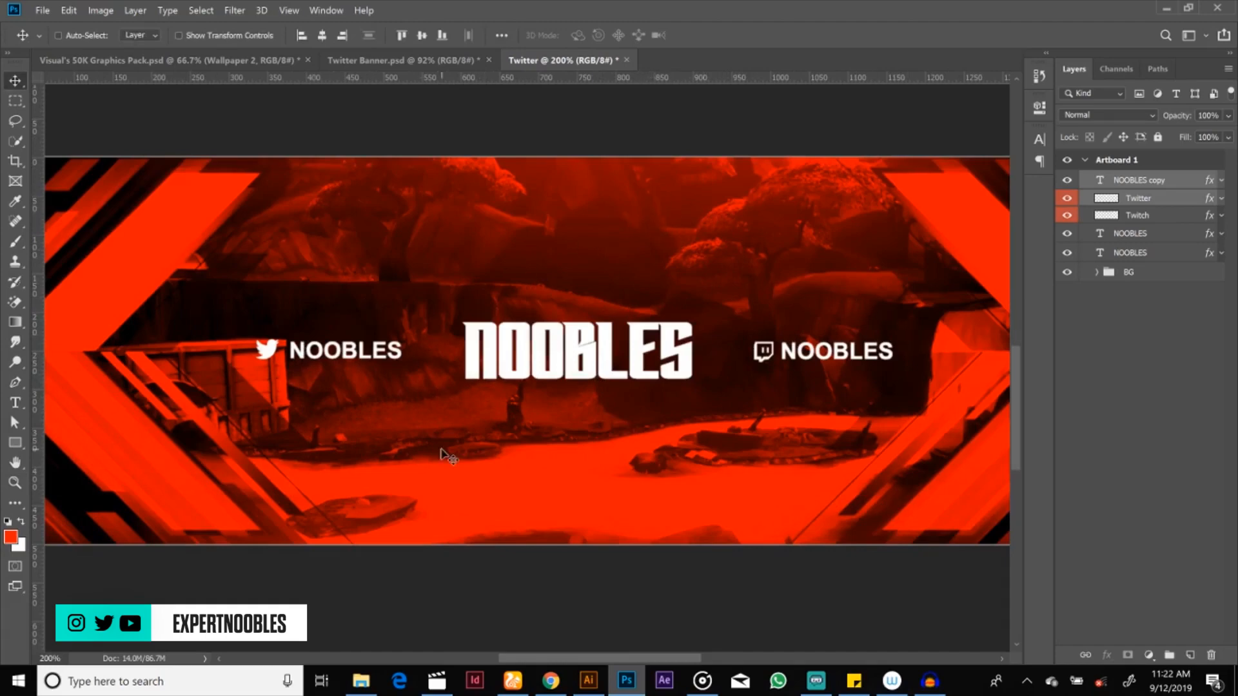
Step: Add a Multiply Drop Shadow to the large central NOOBLES title with 65% opacity, 90° angle, 28 px distance, 22% spread and 232 px size
{"action": "left_click", "coordinate": [1141, 255]}
{"action": "left_click", "coordinate": [1067, 255]}
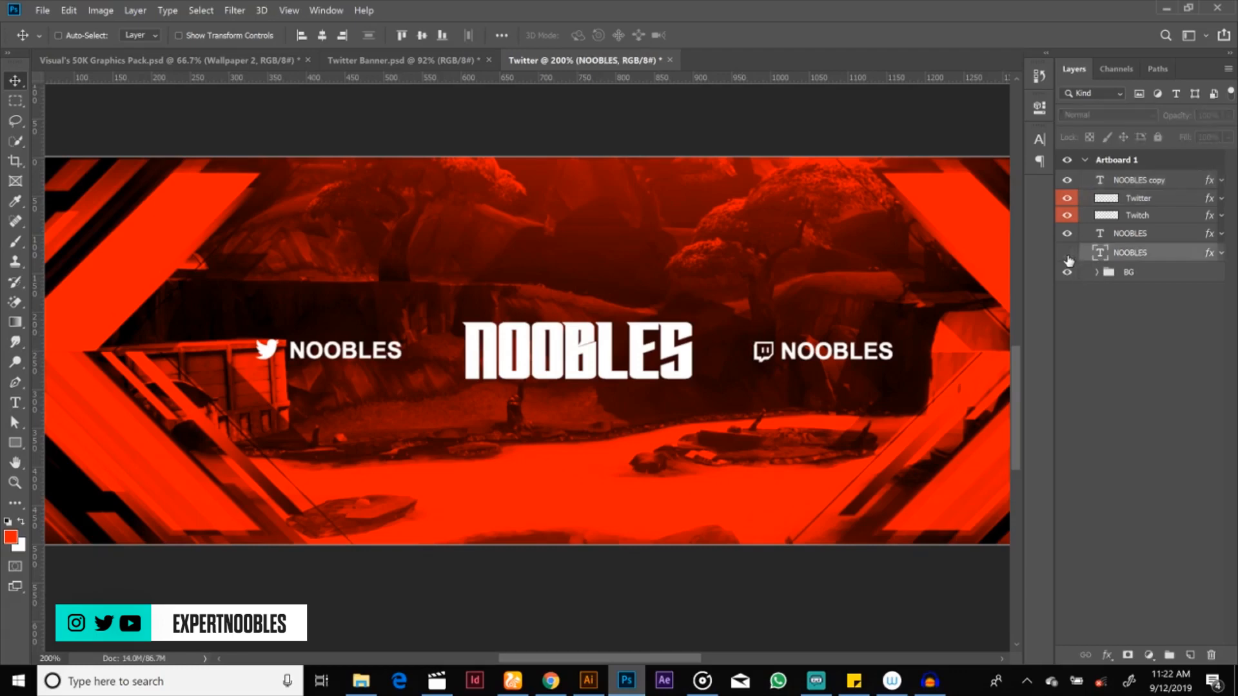
{"action": "left_click", "coordinate": [1067, 254]}
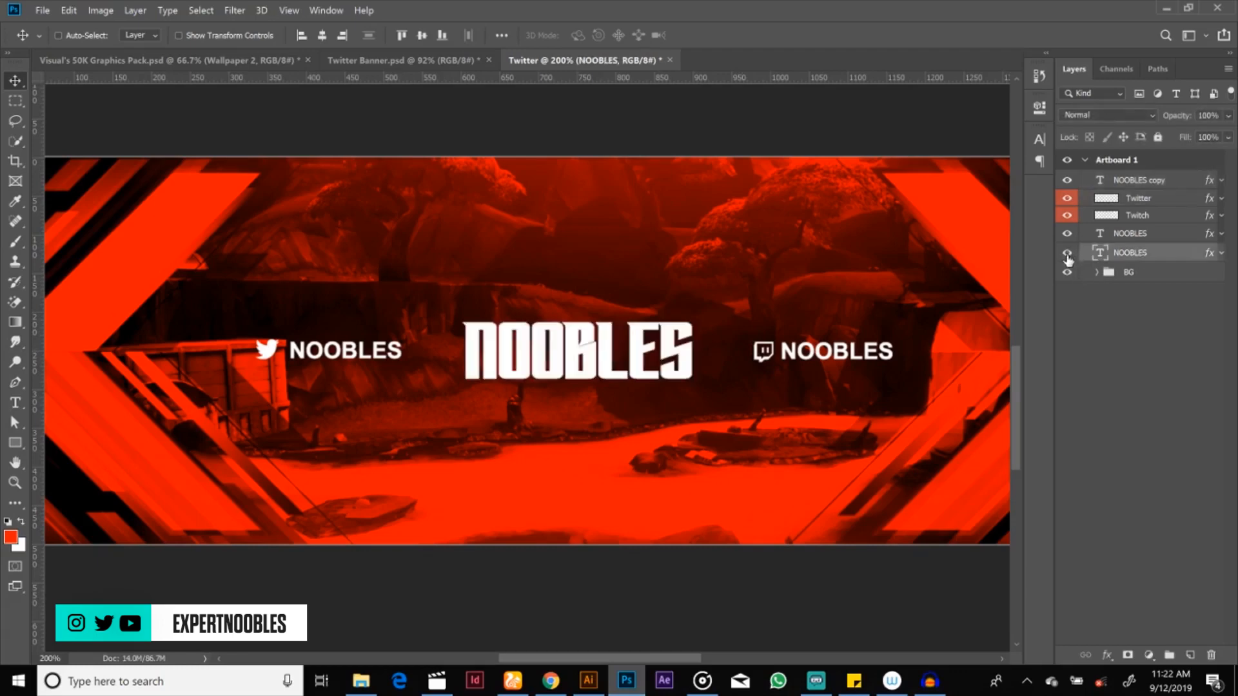
{"action": "double_click", "coordinate": [1179, 258]}
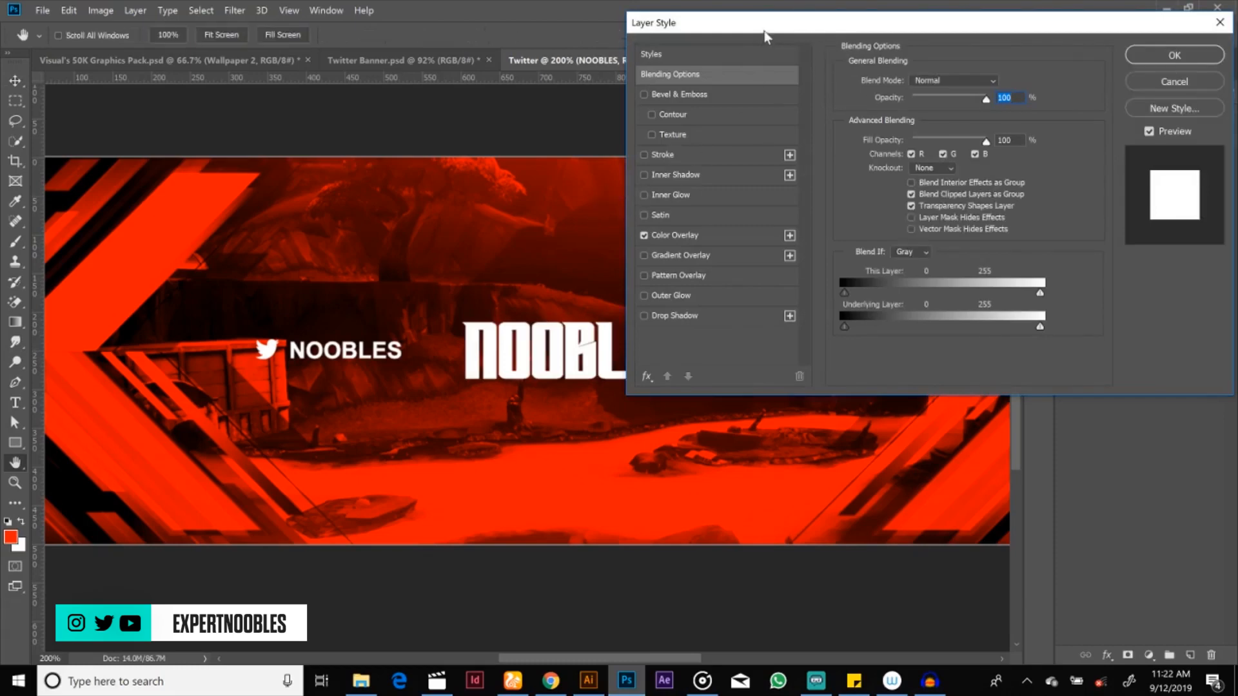
{"action": "left_click_drag", "start_coordinate": [764, 31], "coordinate": [789, 25]}
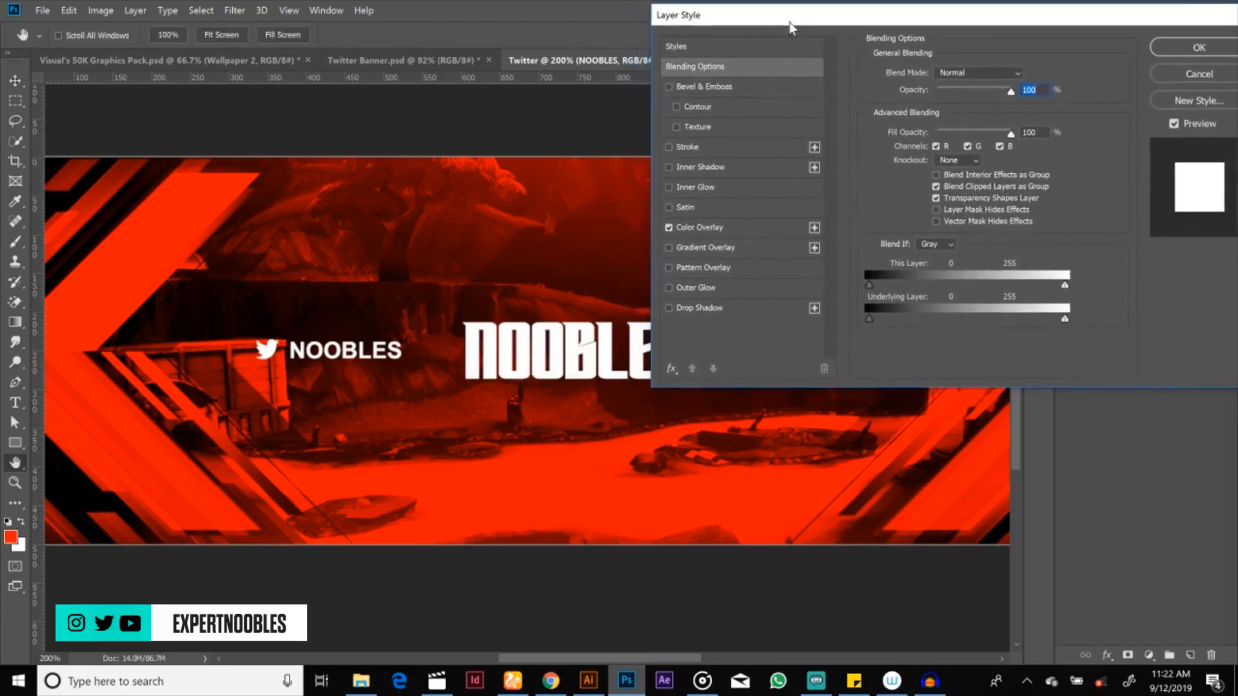
{"action": "left_click", "coordinate": [705, 310]}
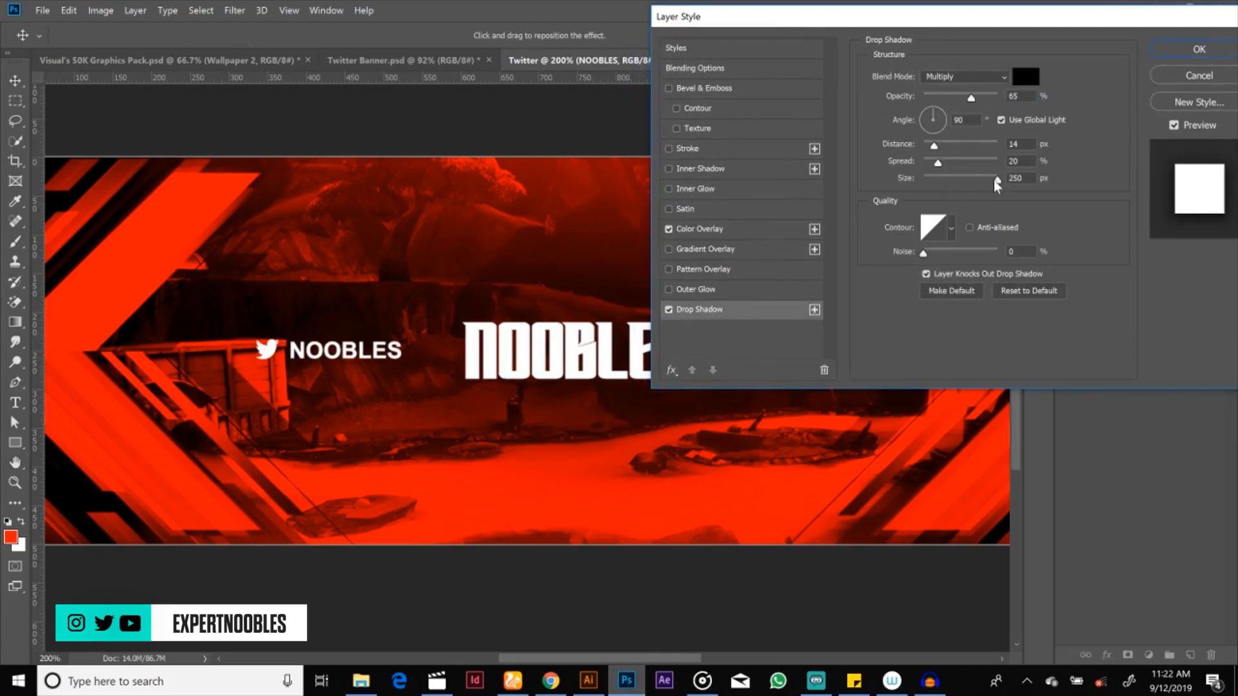
{"action": "left_click_drag", "start_coordinate": [998, 179], "coordinate": [945, 151]}
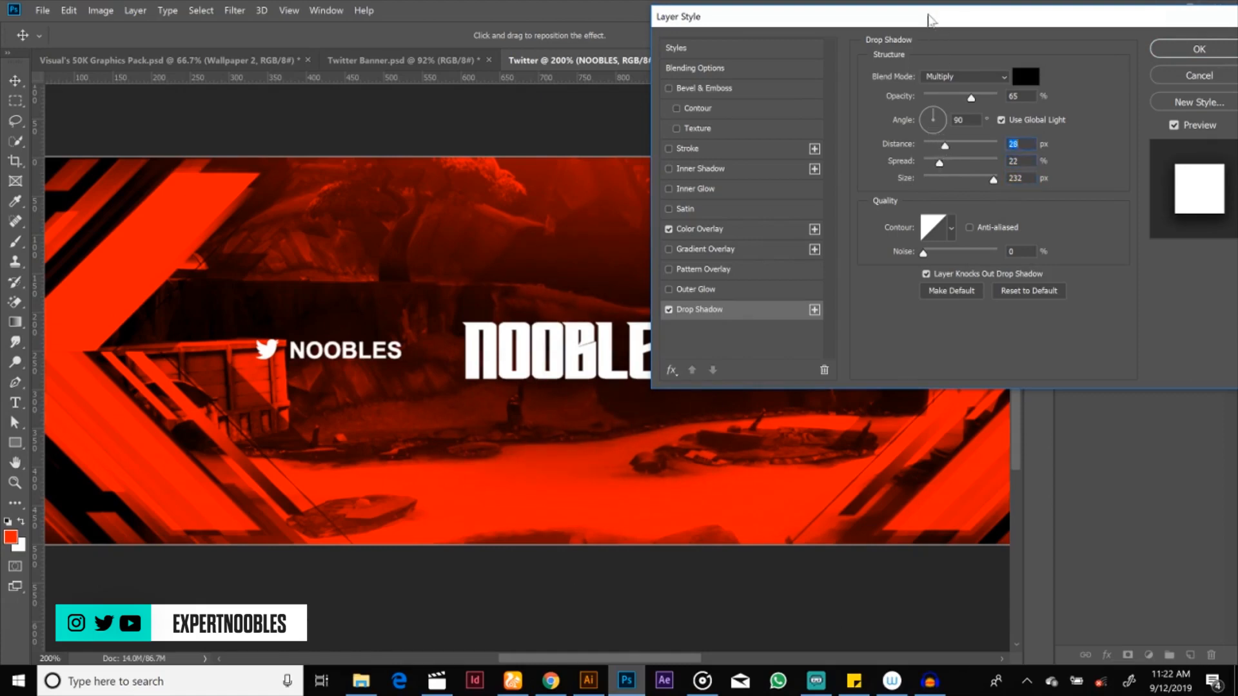
{"action": "left_click_drag", "start_coordinate": [930, 18], "coordinate": [865, 28]}
{"action": "left_click", "coordinate": [1106, 72]}
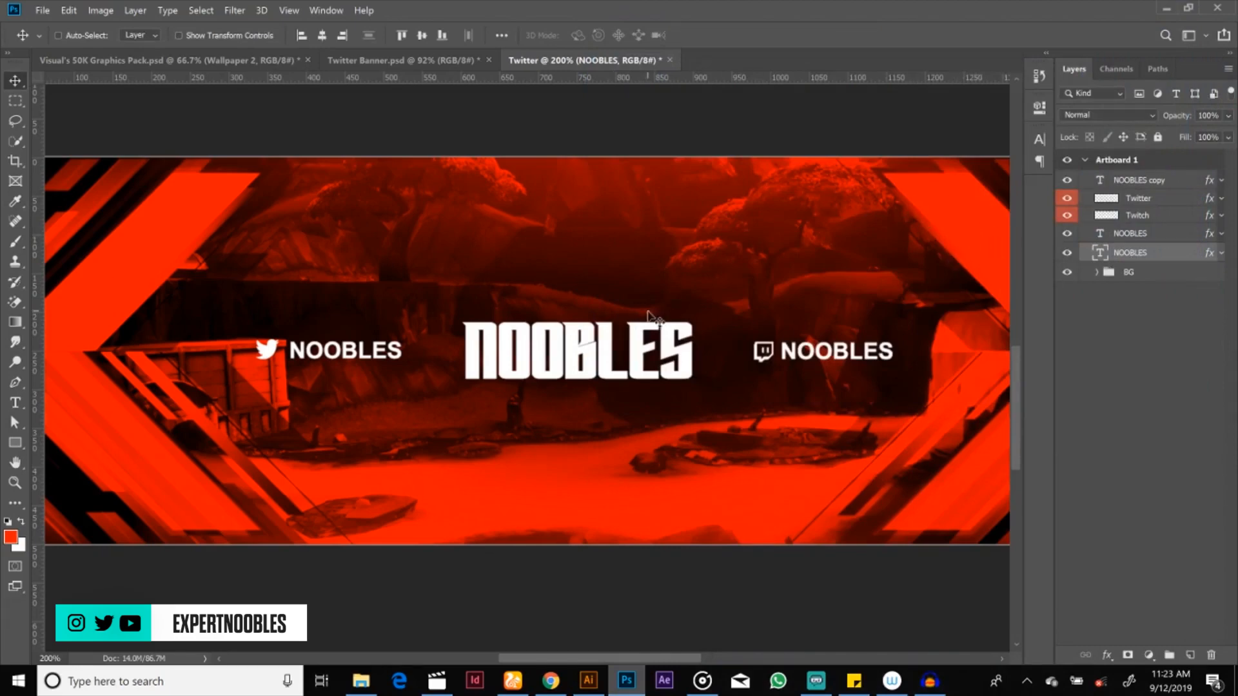
Step: Compare the central NOOBLES title with its Color Overlay and Drop Shadow effects switched off and on, leaving both enabled
{"action": "key", "text": "z"}
{"action": "left_click", "coordinate": [648, 332], "text": "alt"}
{"action": "left_click", "coordinate": [649, 332], "text": "alt"}
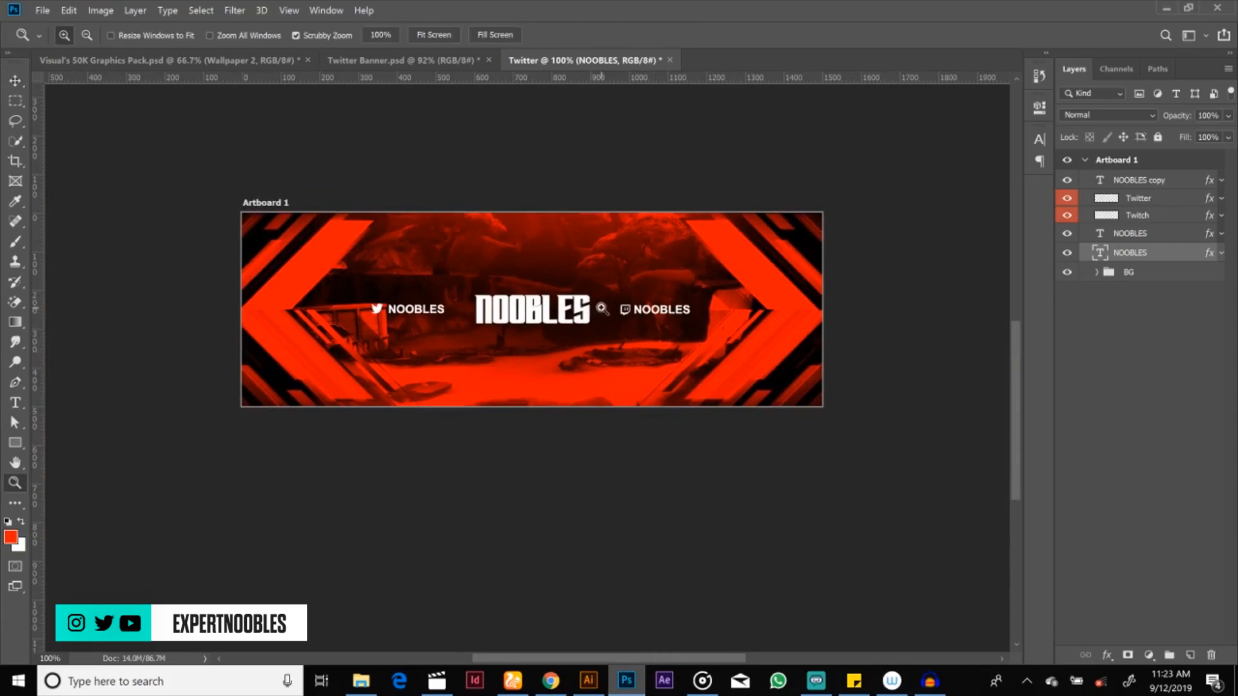
{"action": "left_click", "coordinate": [599, 311]}
{"action": "left_click", "coordinate": [599, 307], "text": "alt"}
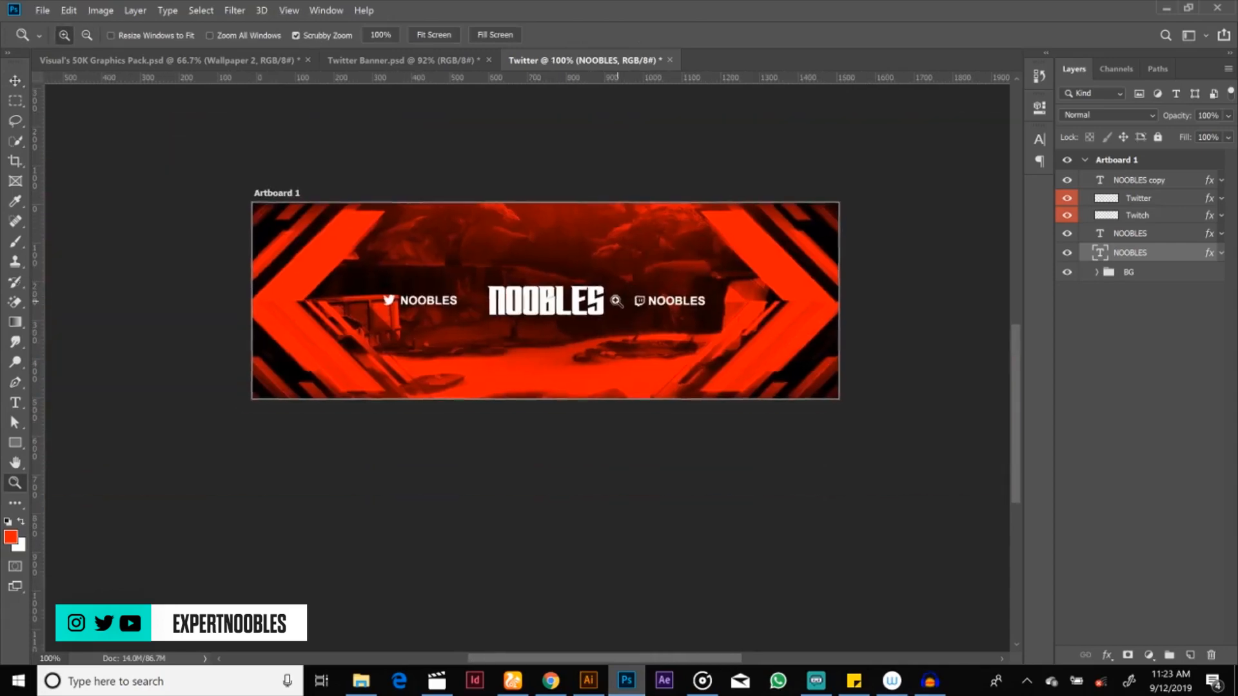
{"action": "left_click", "coordinate": [630, 298]}
{"action": "key", "text": "ctrl+0"}
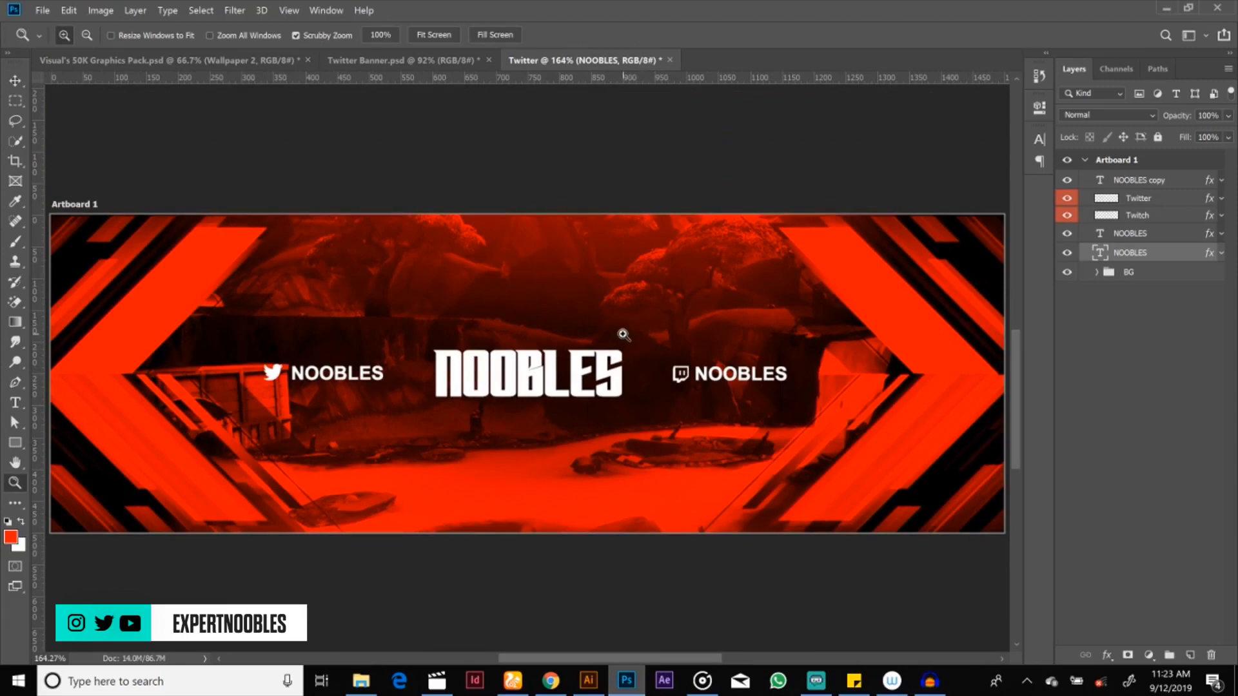
{"action": "left_click", "coordinate": [1222, 252]}
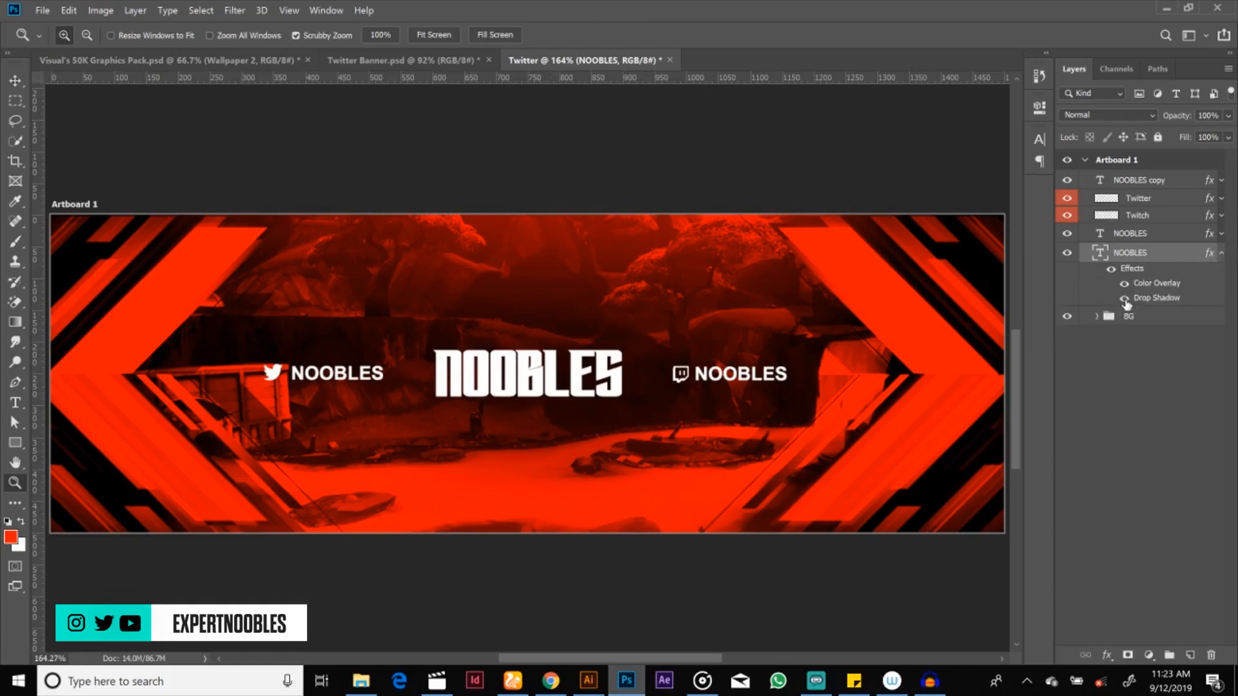
{"action": "left_click", "coordinate": [1125, 300]}
{"action": "left_click", "coordinate": [1124, 284]}
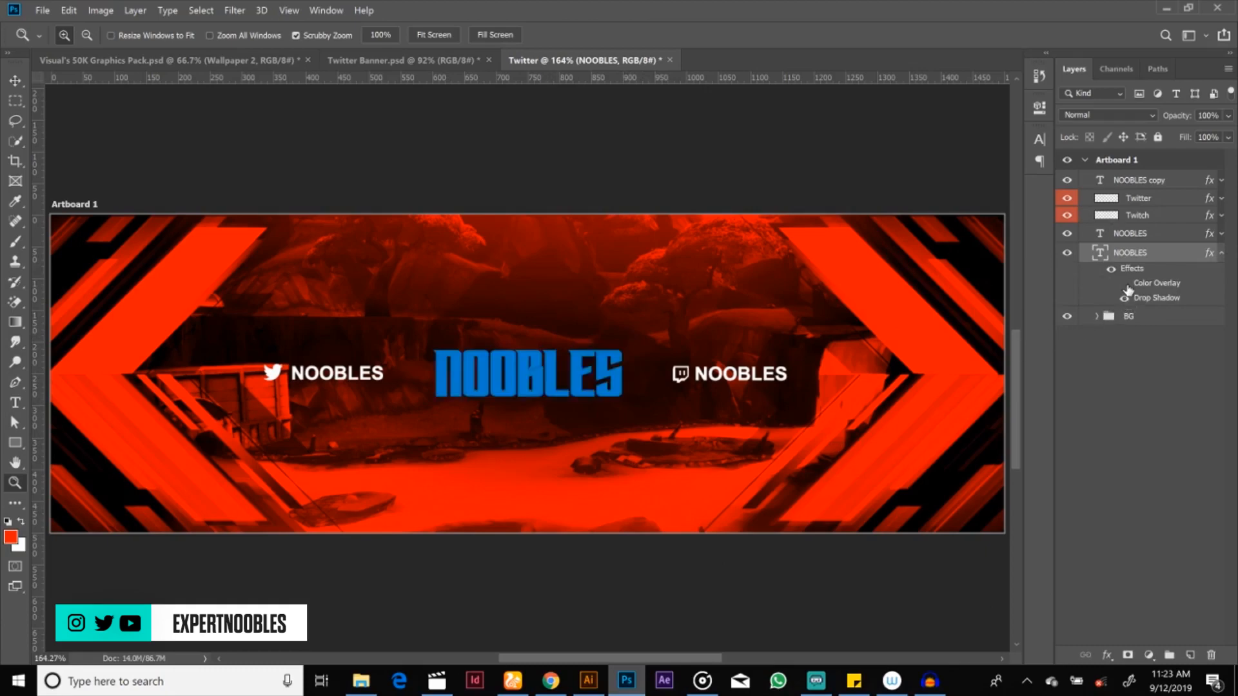
{"action": "left_click", "coordinate": [1124, 284]}
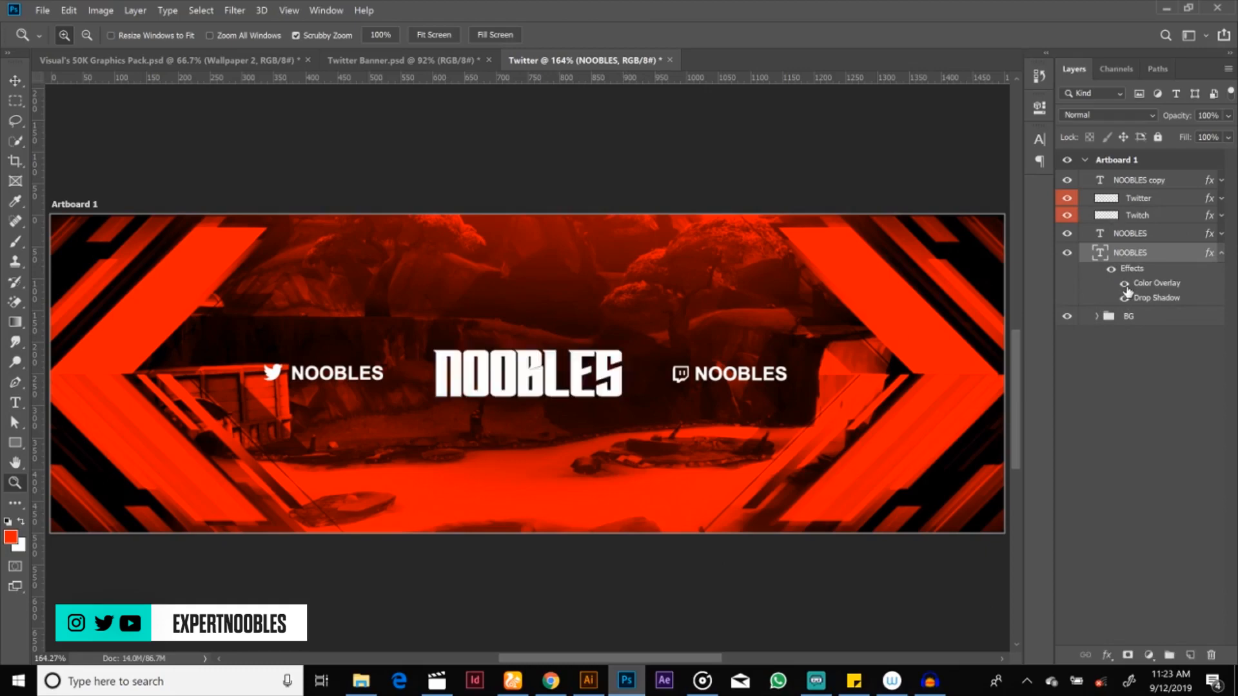
{"action": "left_click", "coordinate": [1124, 297]}
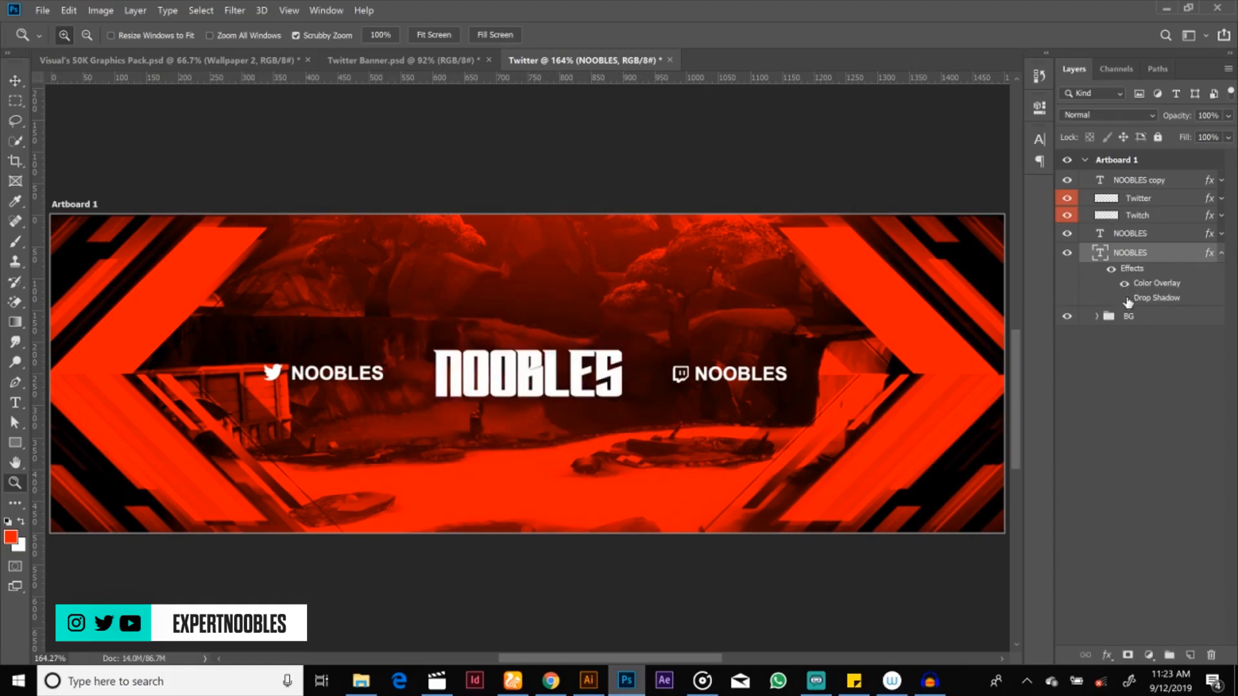
{"action": "left_click", "coordinate": [1124, 298]}
{"action": "left_click", "coordinate": [1124, 298]}
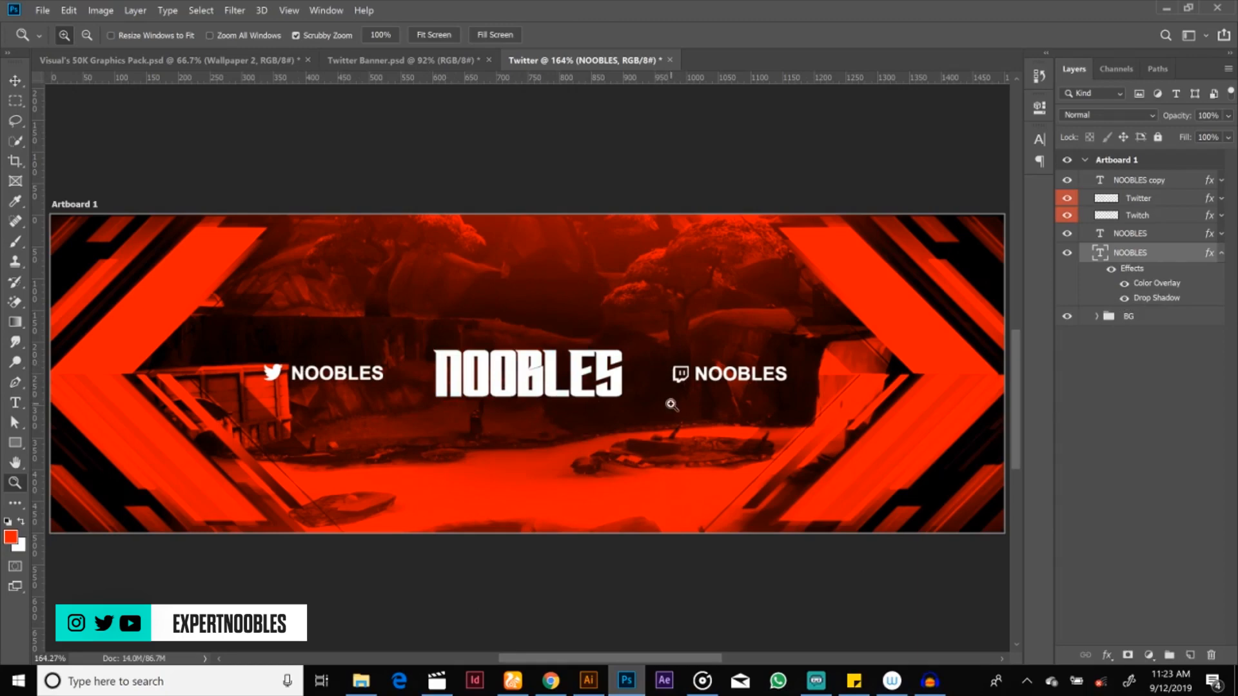
Step: Sample the red of the right-hand arrow in Twitter Banner.psd as the foreground colour and return to the Twitter document
{"action": "left_click", "coordinate": [670, 387], "text": "alt"}
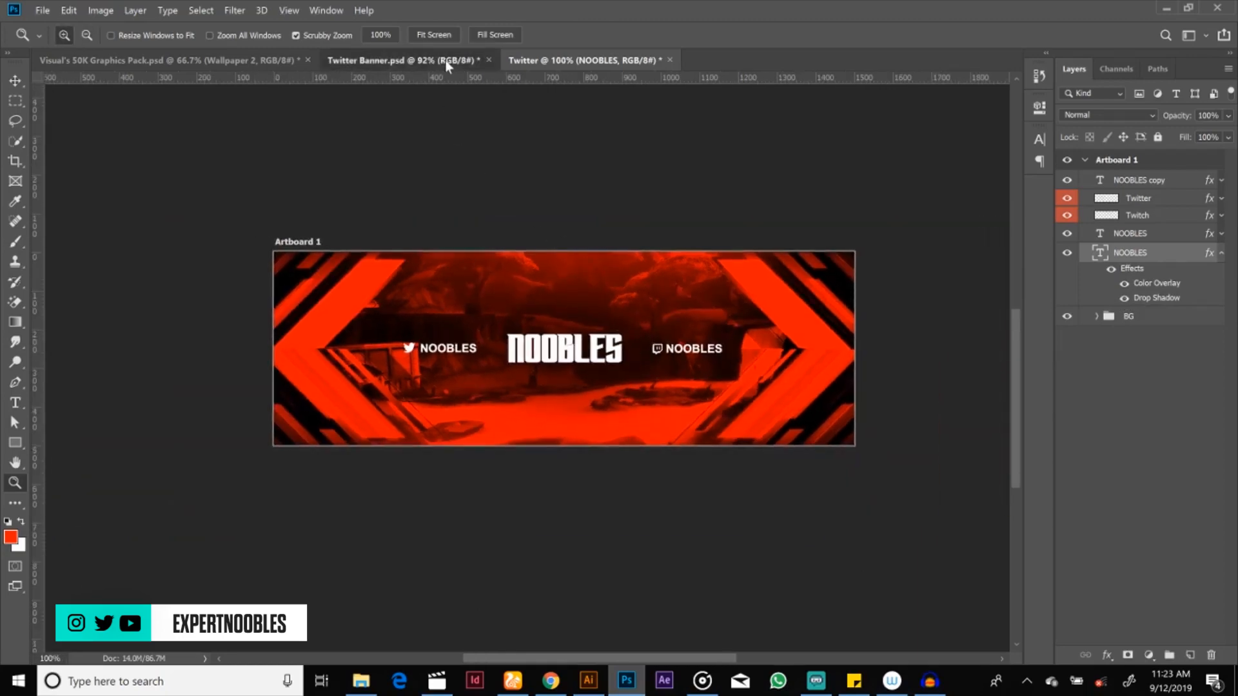
{"action": "left_click", "coordinate": [445, 60]}
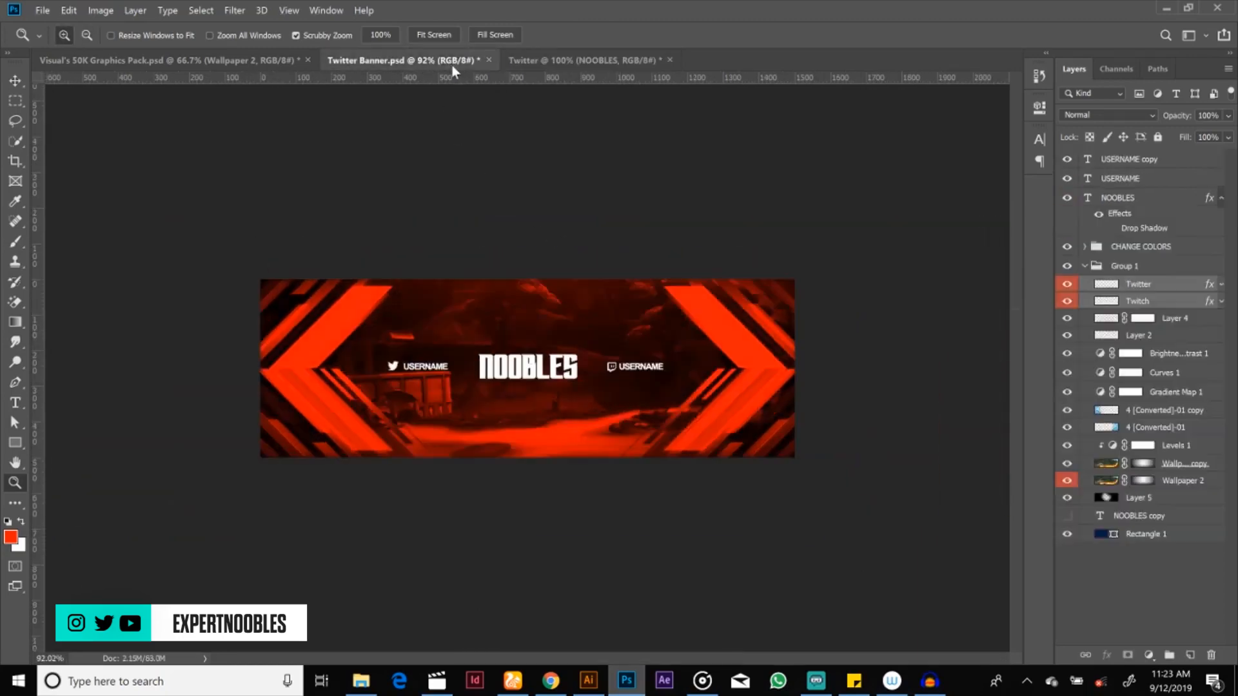
{"action": "key", "text": "i"}
{"action": "left_click", "coordinate": [713, 319]}
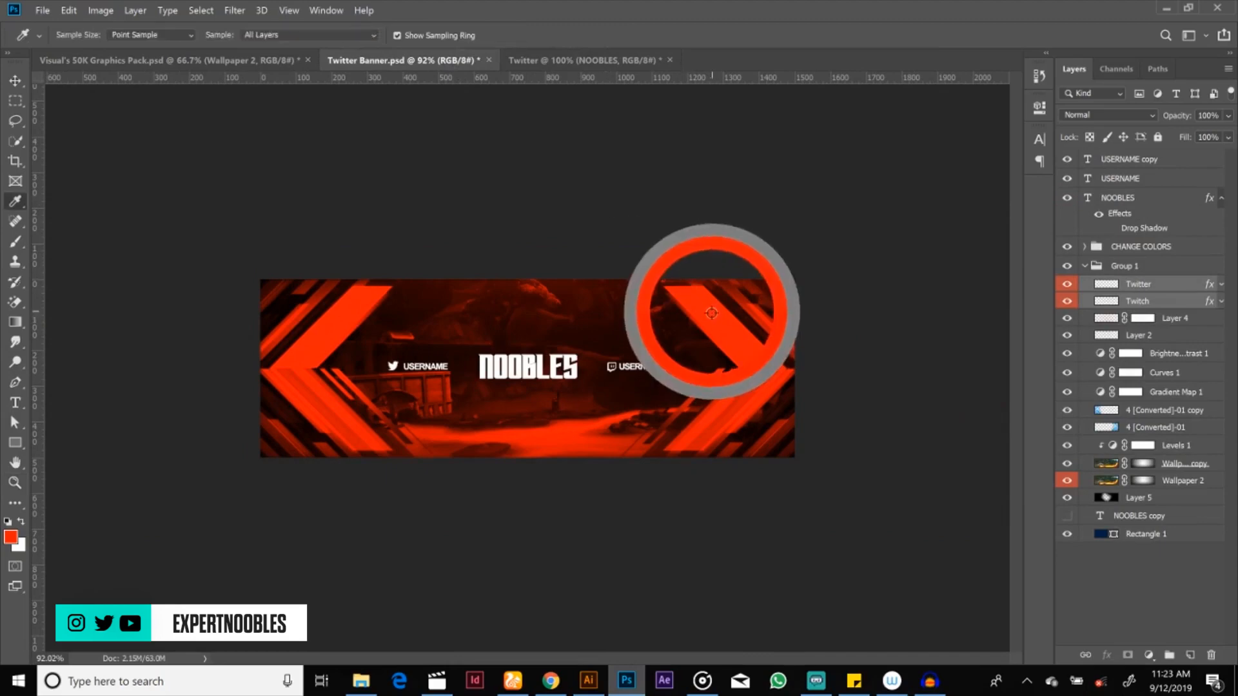
{"action": "left_click", "coordinate": [601, 60]}
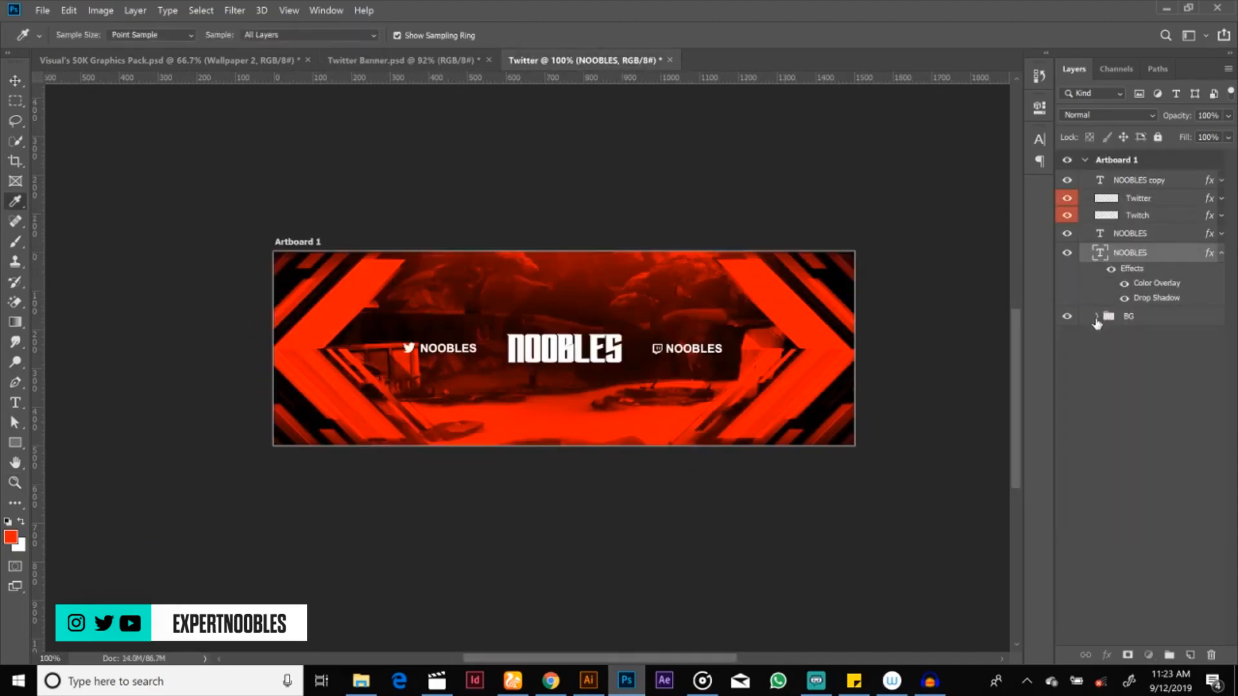
Step: Set the end colour stop of the BG group's Gradient Map to darker red #d50000
{"action": "left_click", "coordinate": [1099, 316]}
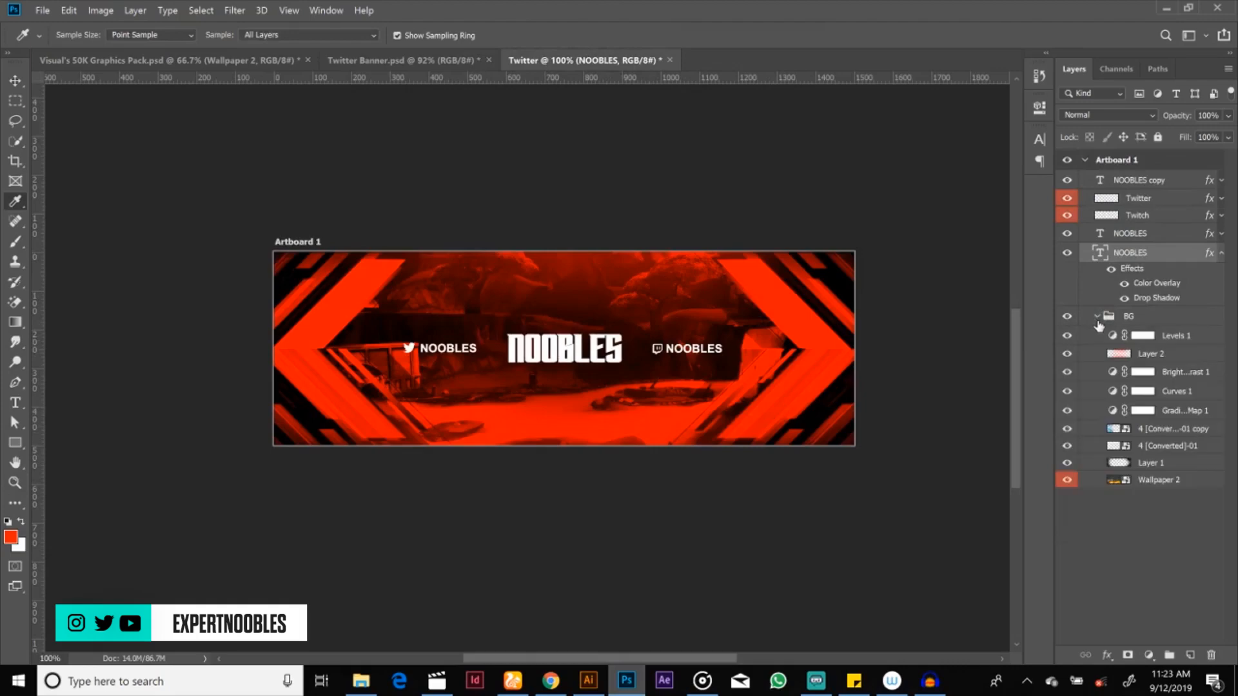
{"action": "left_click", "coordinate": [1110, 410]}
{"action": "double_click", "coordinate": [1111, 411]}
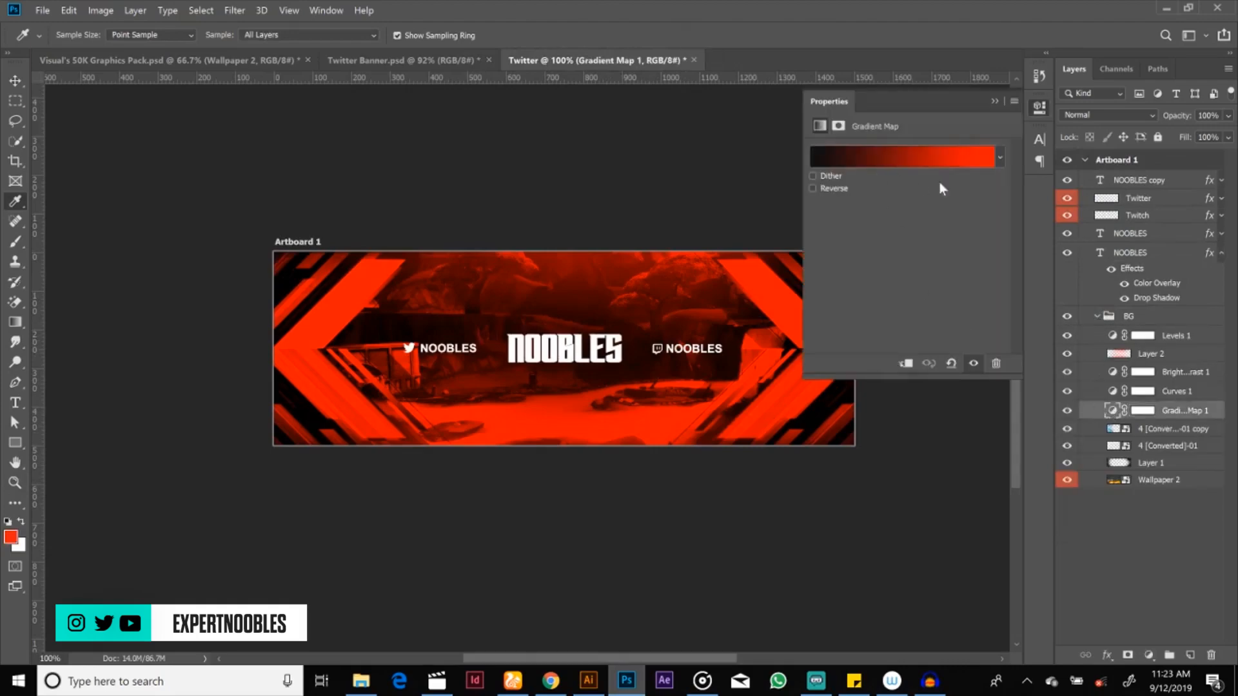
{"action": "left_click", "coordinate": [959, 158]}
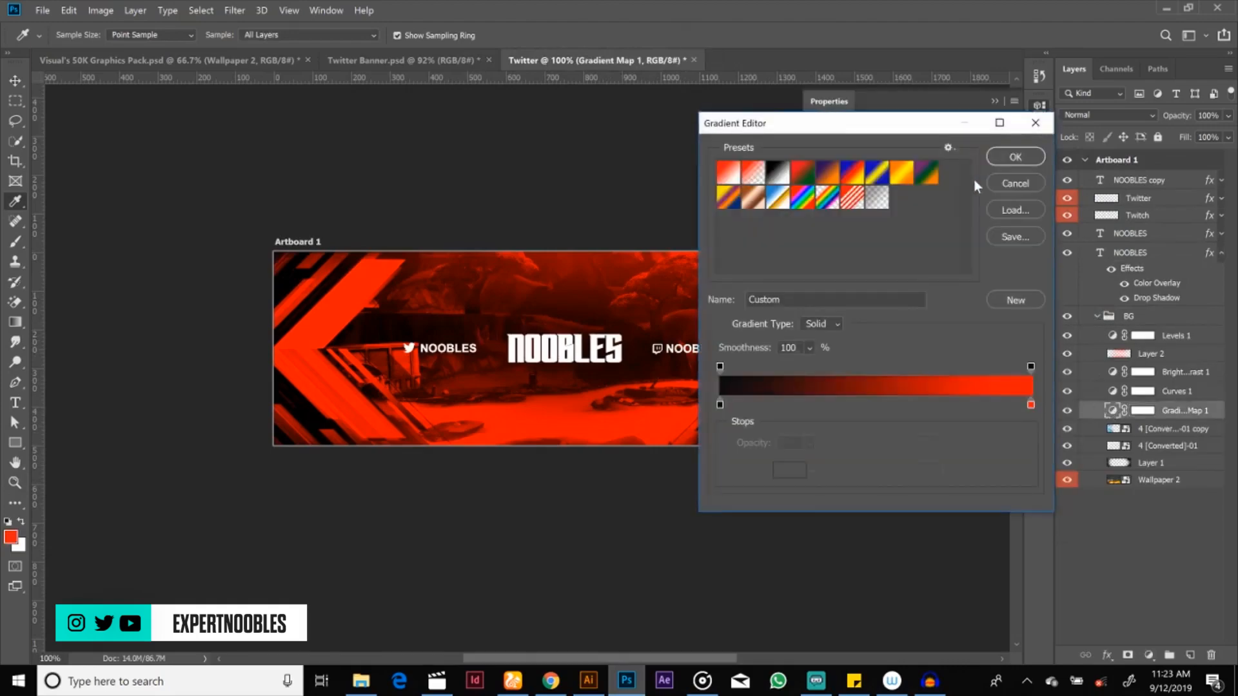
{"action": "left_click", "coordinate": [1030, 407]}
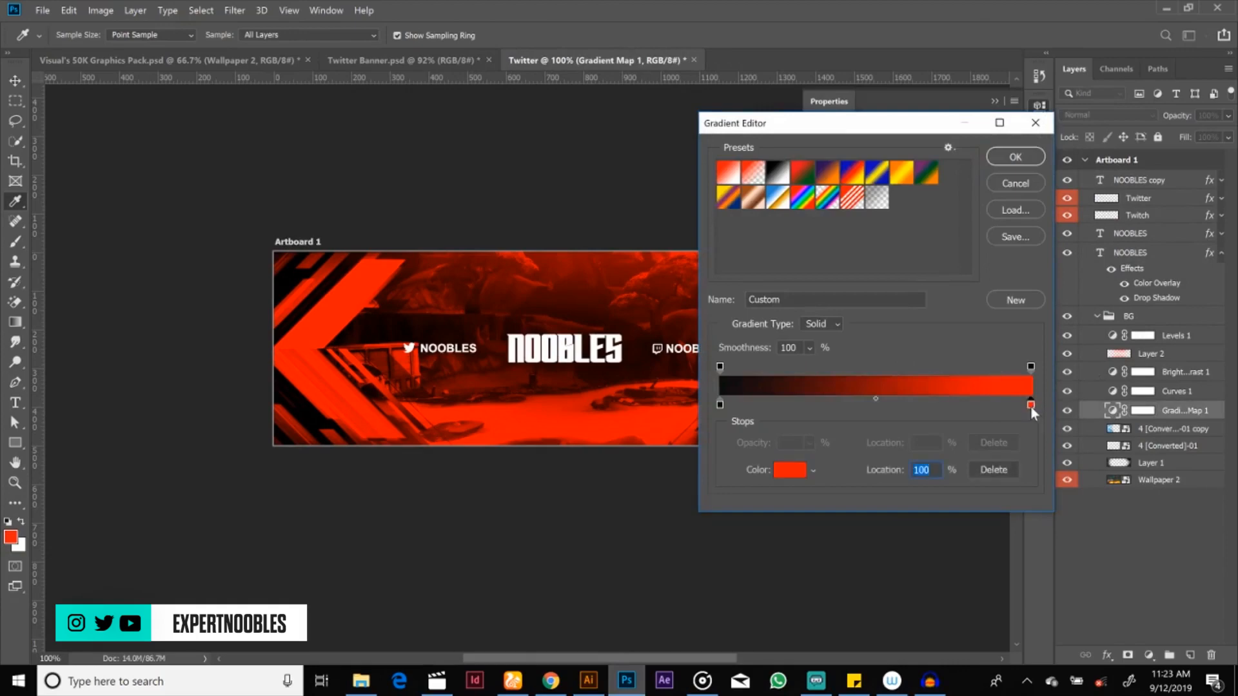
{"action": "double_click", "coordinate": [1030, 405]}
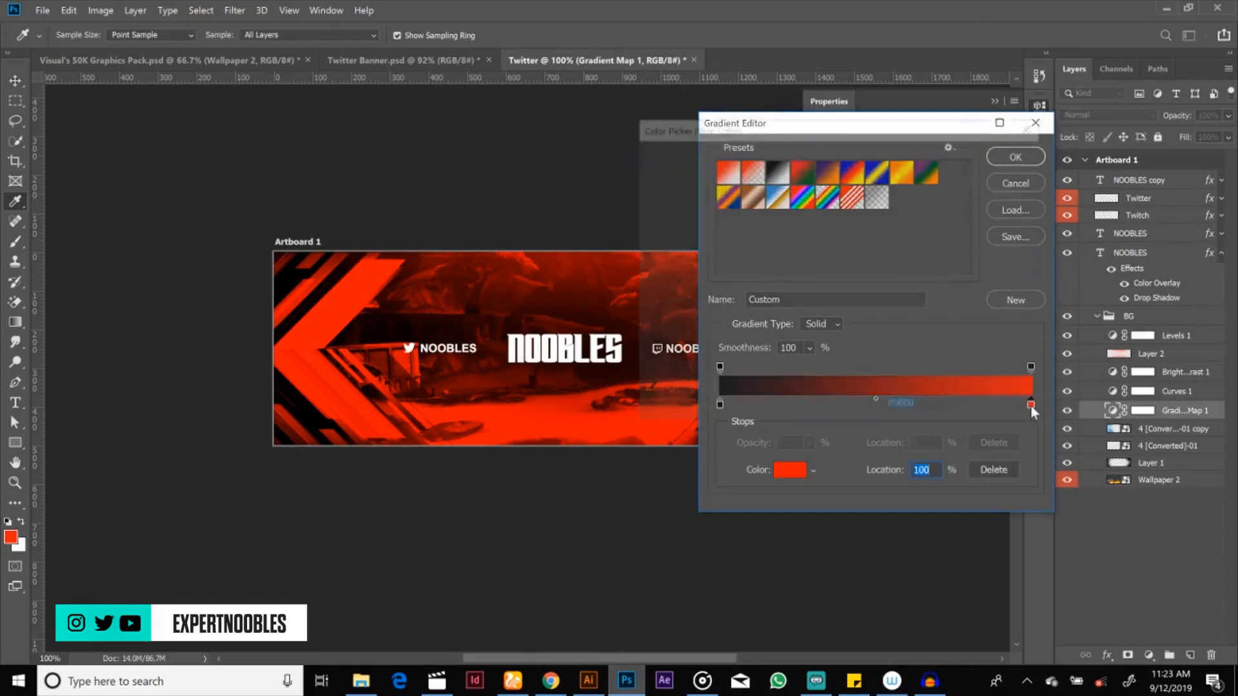
{"action": "left_click", "coordinate": [11, 537]}
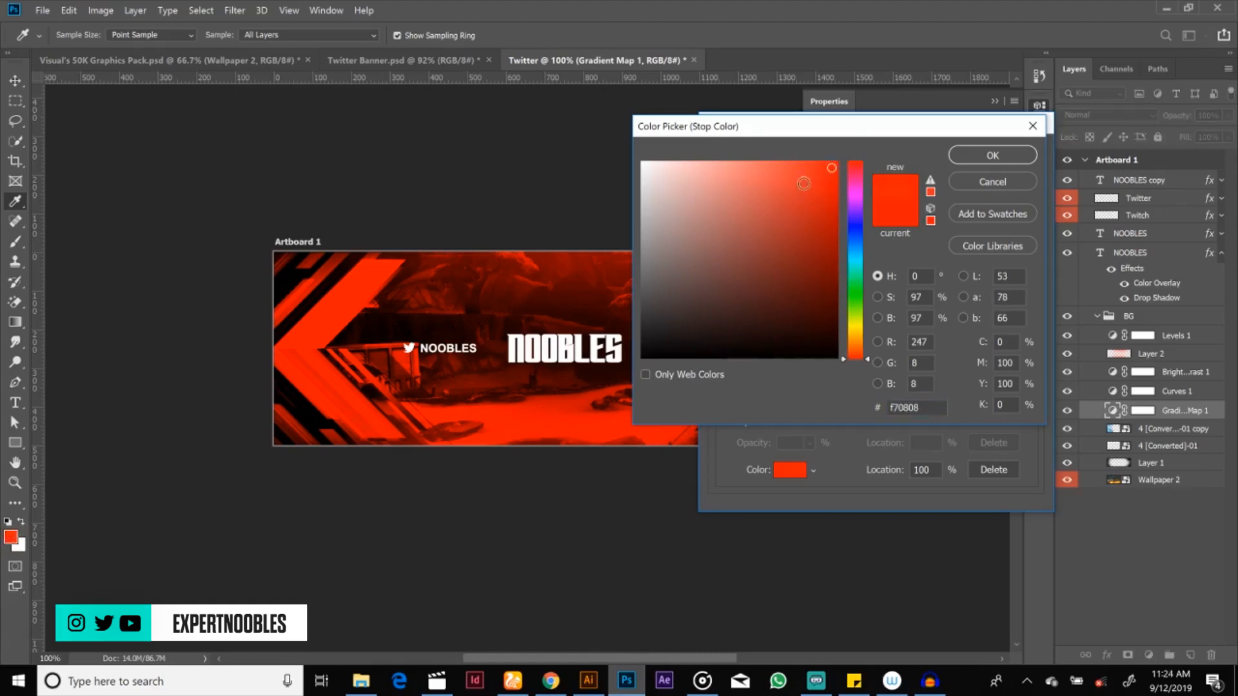
{"action": "left_click", "coordinate": [835, 182]}
{"action": "left_click_drag", "start_coordinate": [834, 187], "coordinate": [839, 192]}
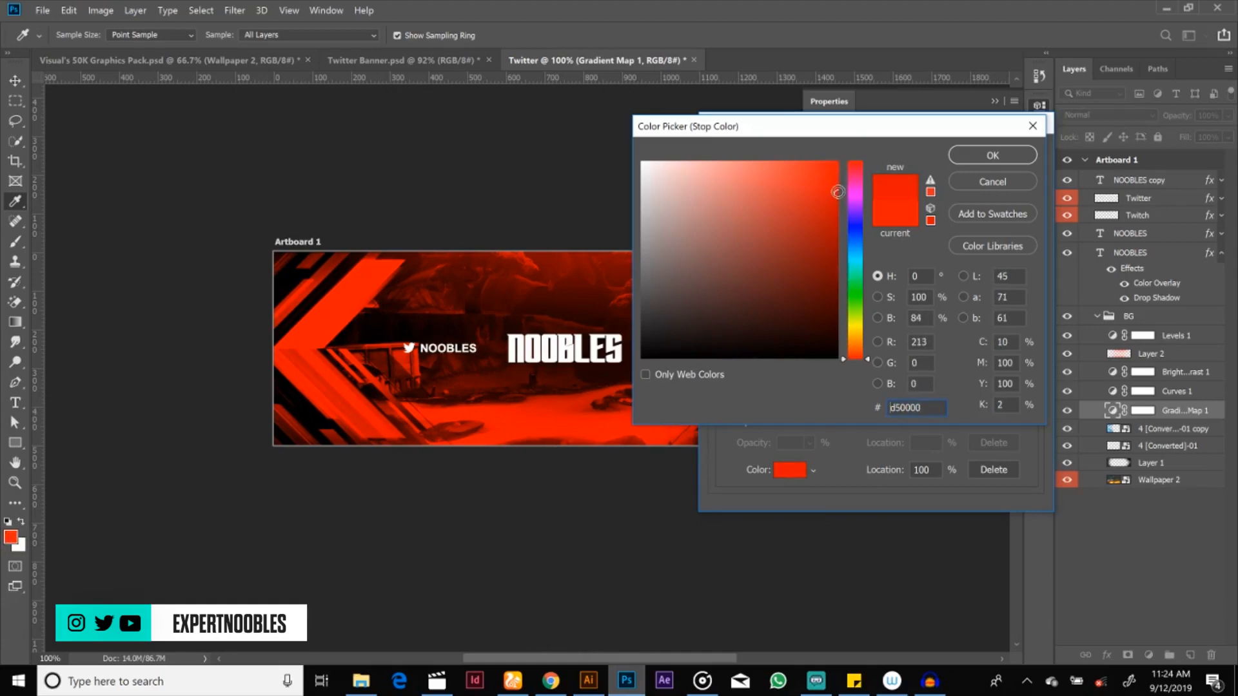
{"action": "left_click", "coordinate": [989, 158]}
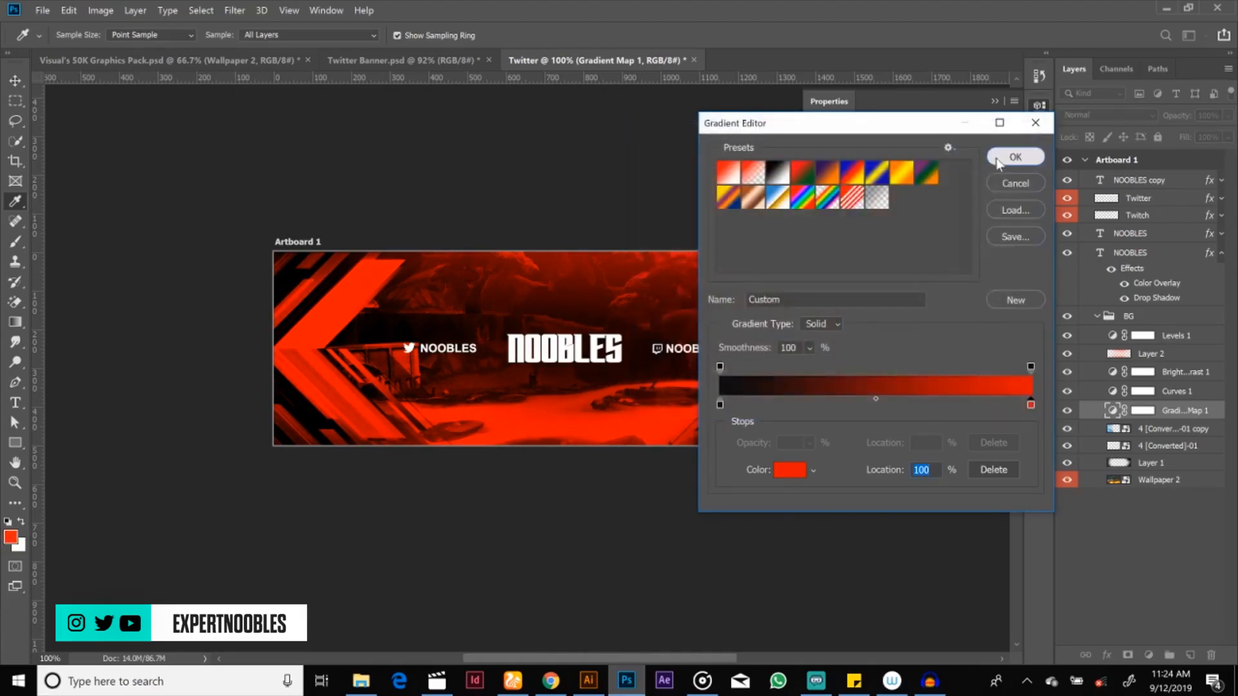
{"action": "left_click", "coordinate": [989, 161]}
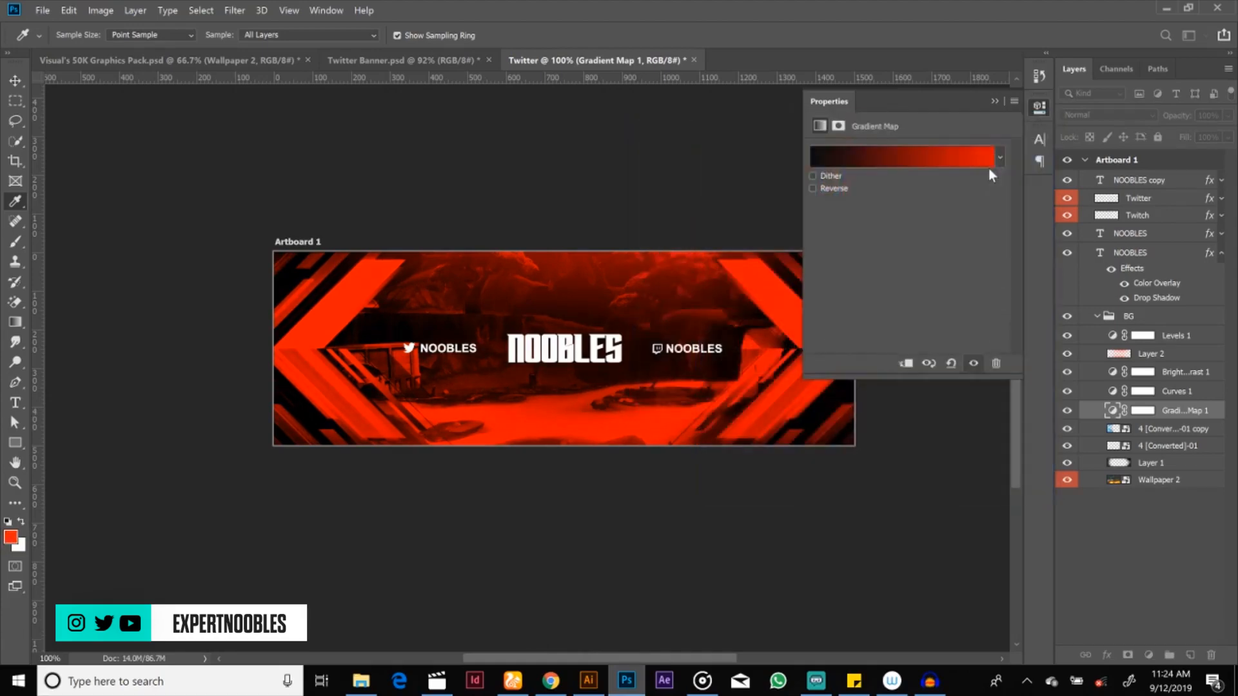
{"action": "left_click", "coordinate": [993, 101]}
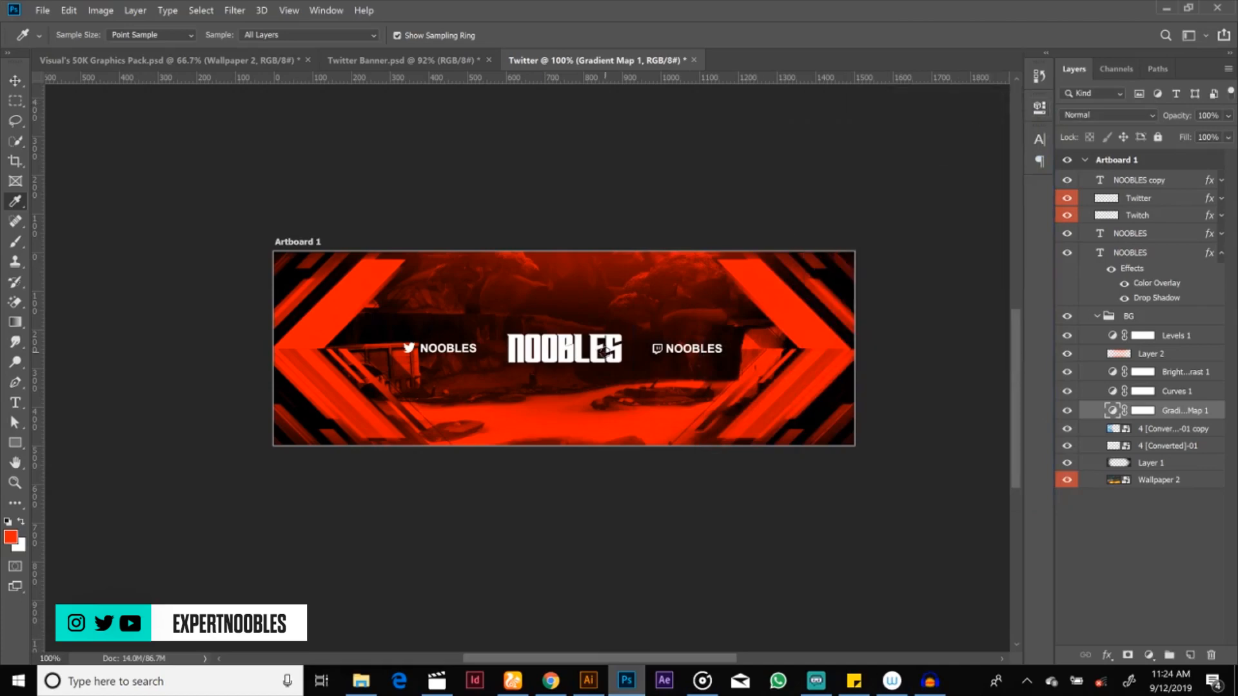
{"action": "key", "text": "v"}
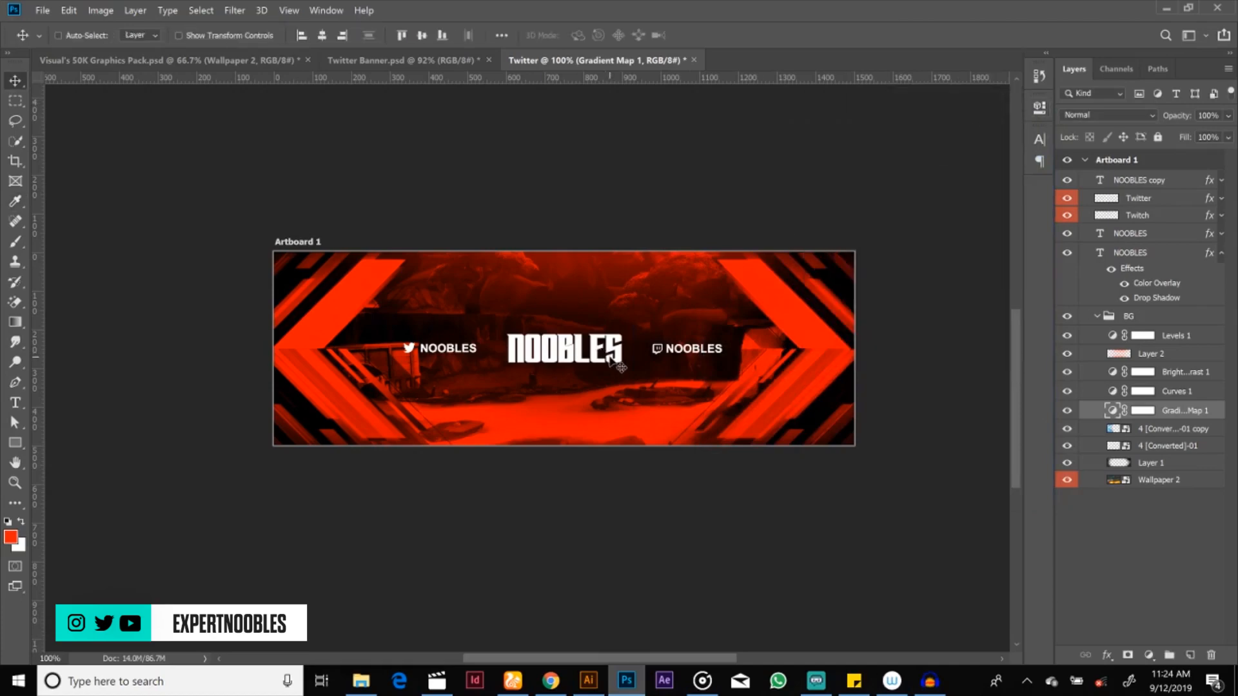